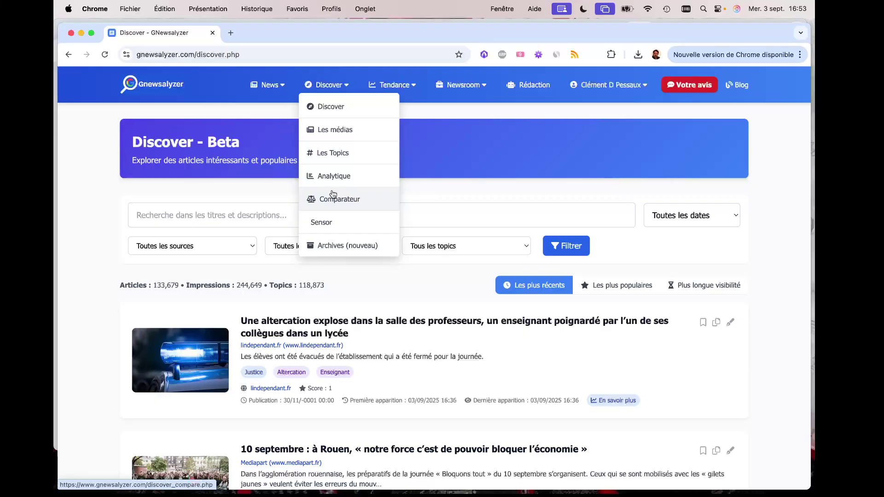
Filter the Discover articles by date to show only those from today (Aujourd'hui).
{"action": "left_click", "coordinate": [287, 194]}
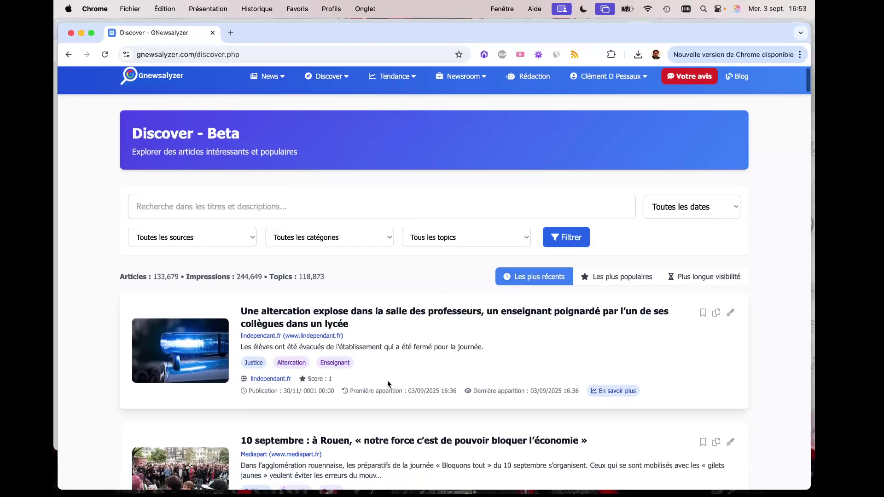
{"action": "scroll", "coordinate": [388, 384], "scroll_direction": "down", "scroll_amount": 6}
{"action": "scroll", "coordinate": [388, 385], "scroll_direction": "down", "scroll_amount": 12}
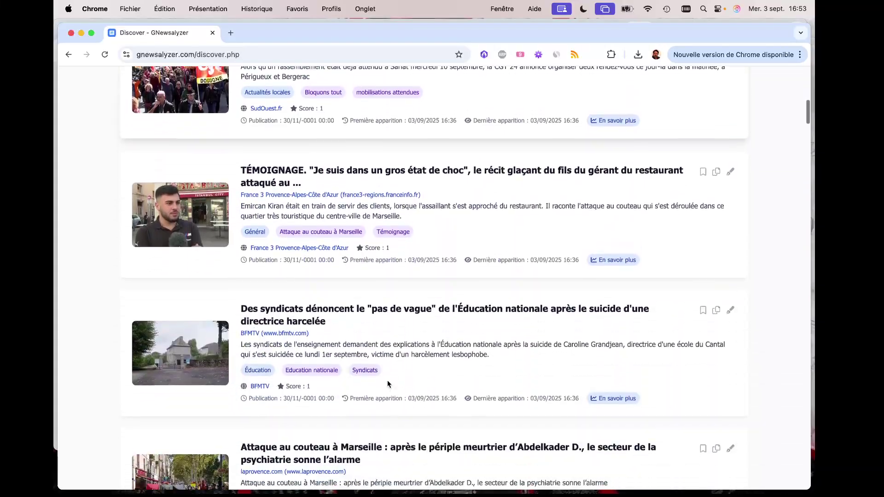
{"action": "scroll", "coordinate": [388, 384], "scroll_direction": "up", "scroll_amount": 18}
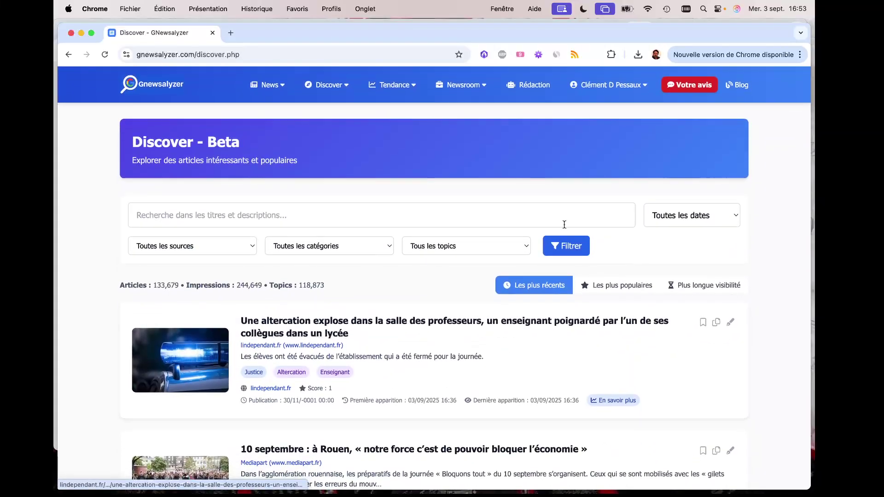
{"action": "left_click", "coordinate": [711, 220]}
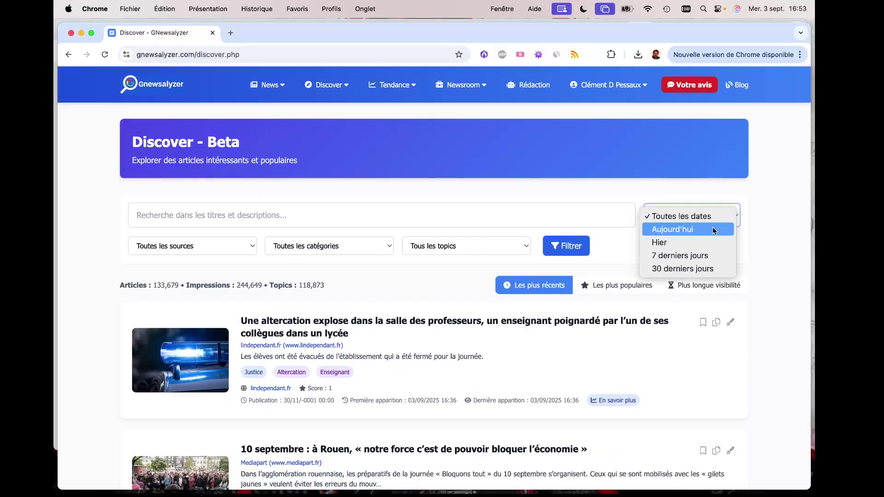
{"action": "left_click", "coordinate": [713, 228]}
{"action": "left_click", "coordinate": [568, 250]}
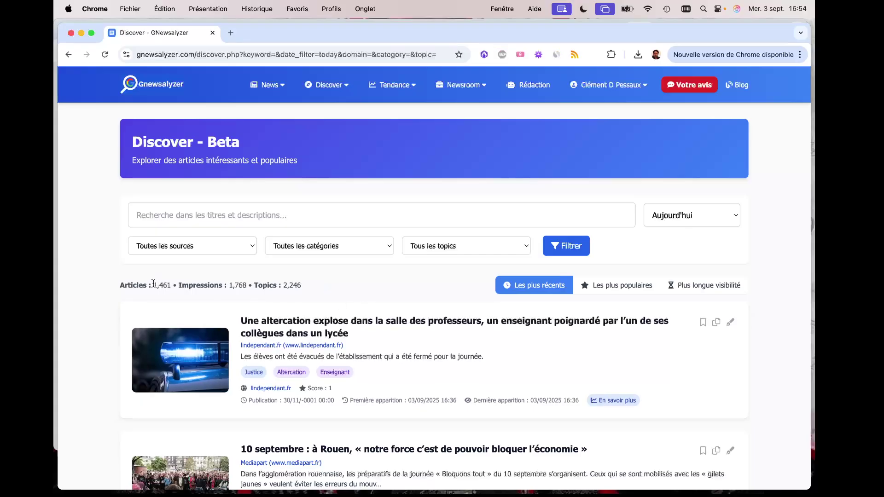
Examine today's article, impression and topic totals, along with the first article's action options and publication date.
{"action": "left_click_drag", "start_coordinate": [153, 285], "coordinate": [170, 285]}
{"action": "double_click", "coordinate": [243, 285]}
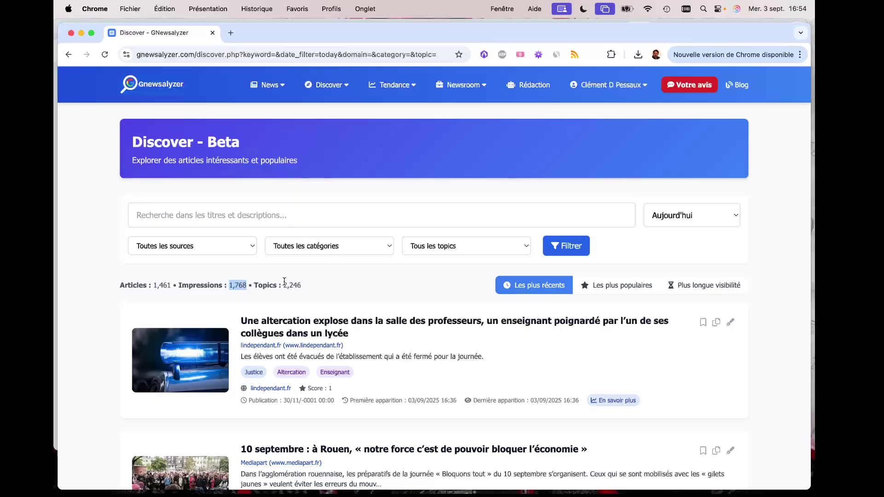
{"action": "left_click_drag", "start_coordinate": [285, 282], "coordinate": [303, 283]}
{"action": "left_click", "coordinate": [300, 281]}
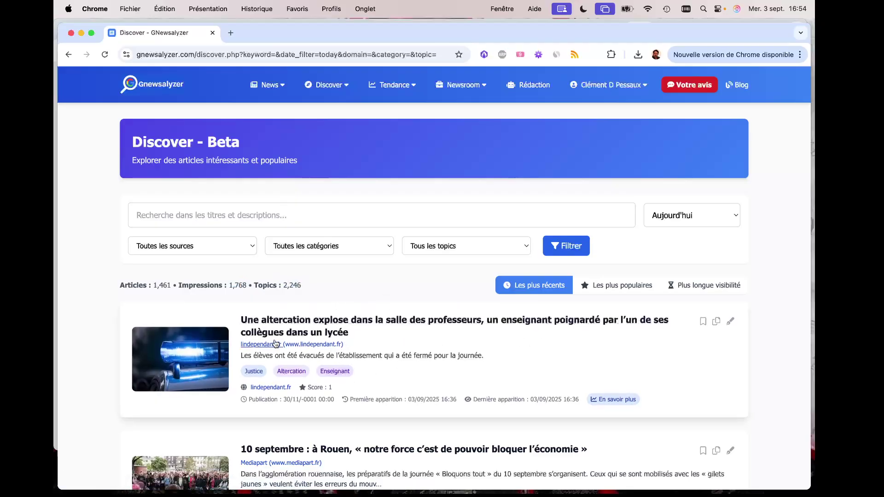
{"action": "left_click", "coordinate": [702, 323]}
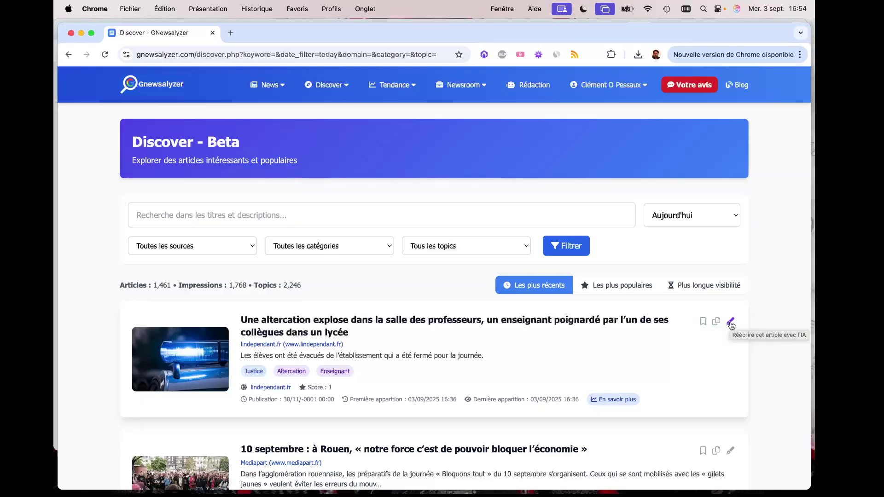
{"action": "left_click", "coordinate": [529, 85]}
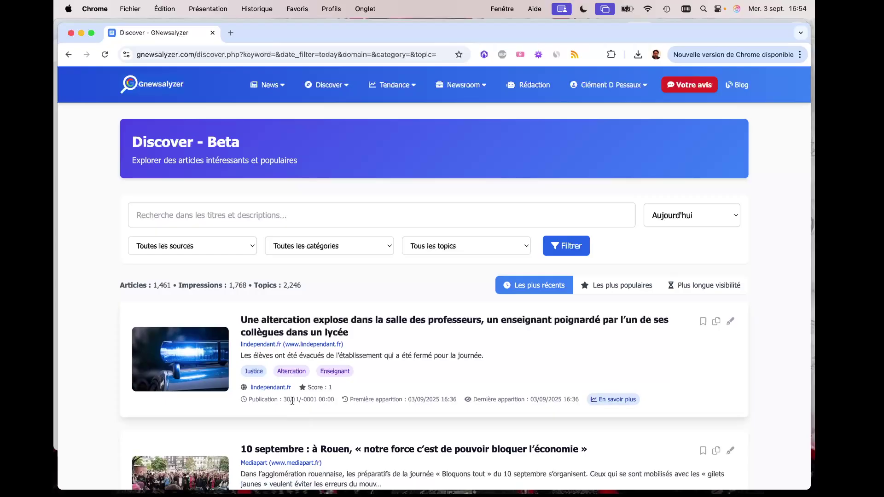
{"action": "left_click_drag", "start_coordinate": [284, 400], "coordinate": [335, 399]}
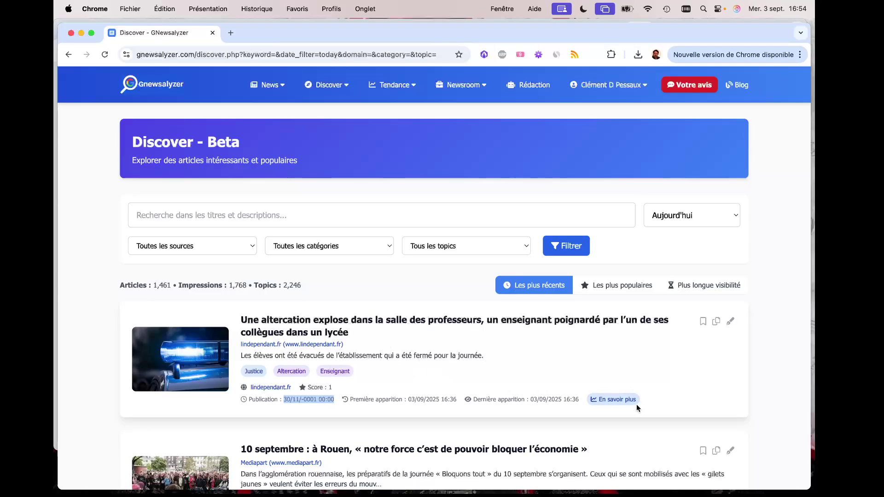
Open the first article's history and review its score statistics, daily score chart and detailed history.
{"action": "left_click", "coordinate": [616, 400]}
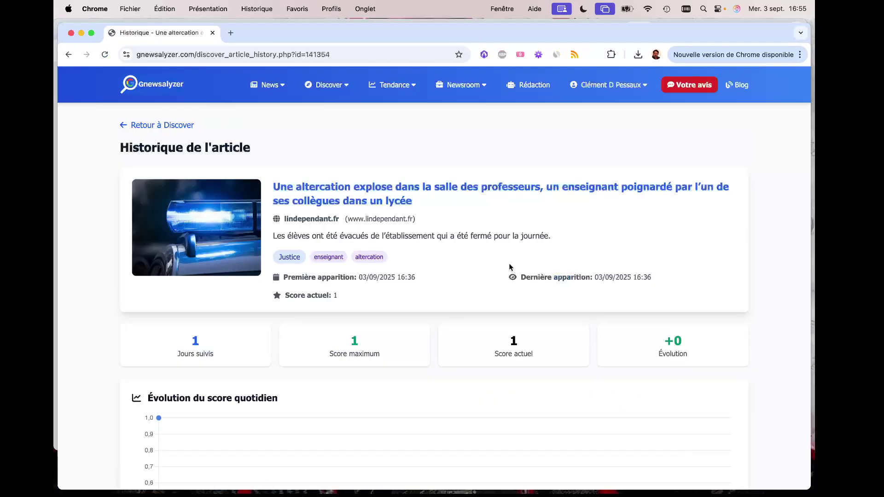
{"action": "scroll", "coordinate": [348, 283], "scroll_direction": "down", "scroll_amount": 3}
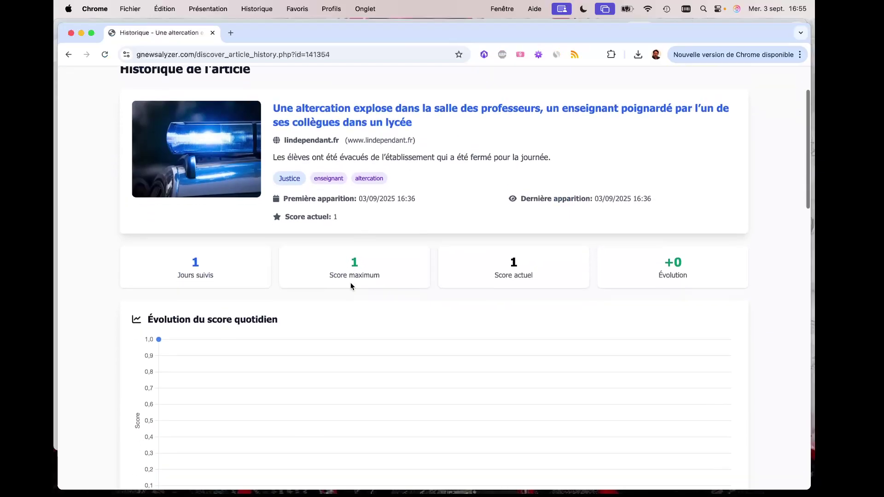
{"action": "scroll", "coordinate": [350, 282], "scroll_direction": "down", "scroll_amount": 4}
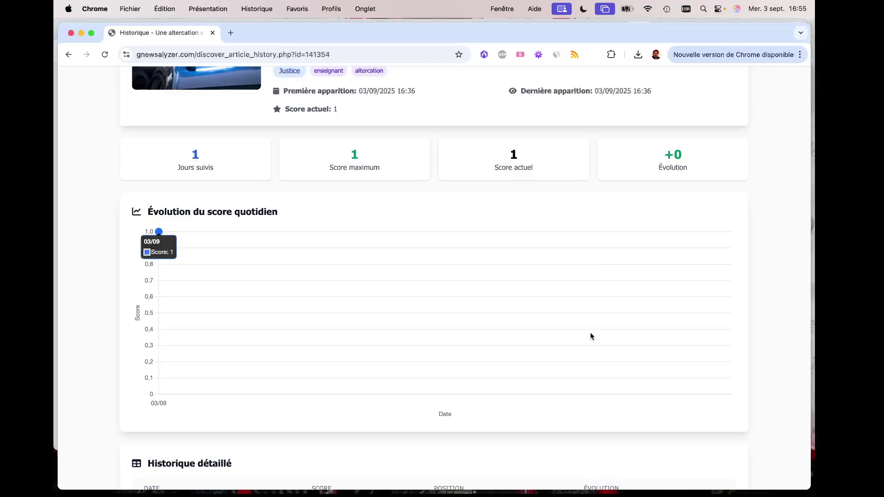
{"action": "scroll", "coordinate": [485, 257], "scroll_direction": "down", "scroll_amount": 1}
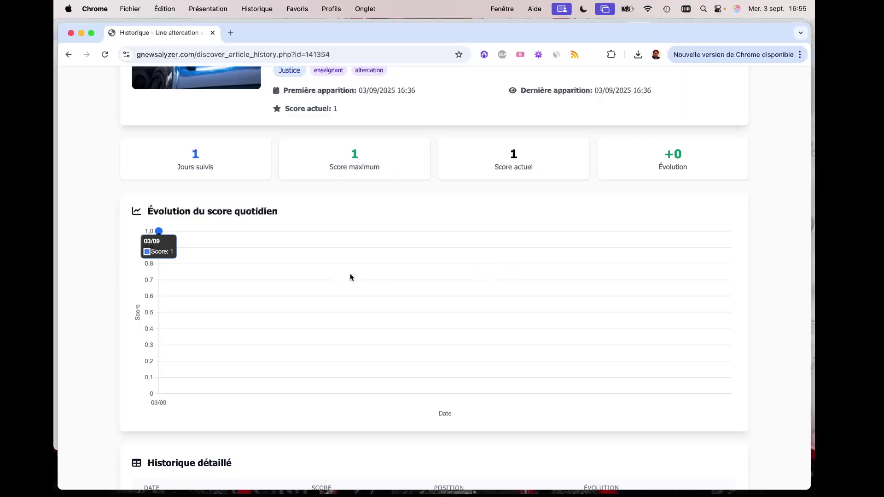
{"action": "scroll", "coordinate": [350, 277], "scroll_direction": "down", "scroll_amount": 5}
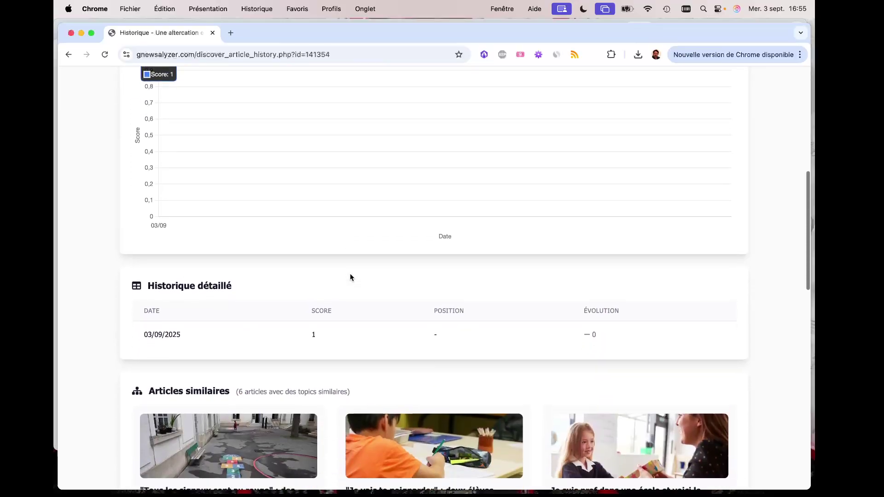
{"action": "scroll", "coordinate": [350, 277], "scroll_direction": "up", "scroll_amount": 10}
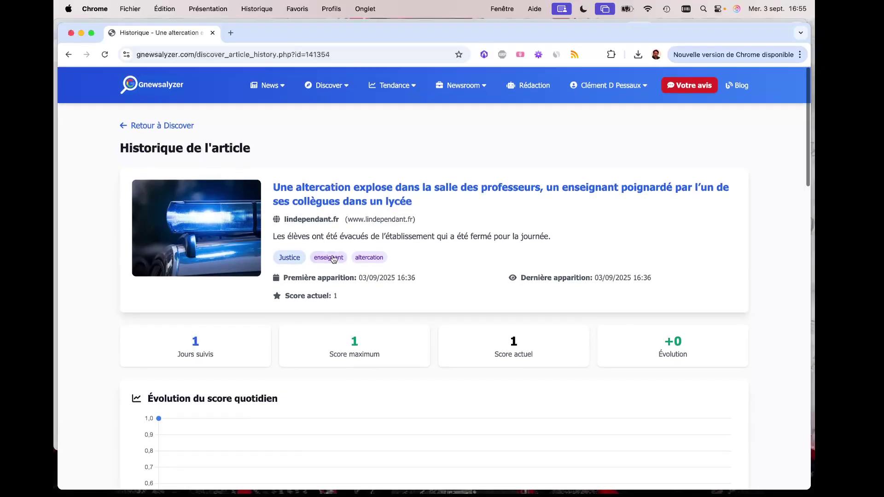
{"action": "scroll", "coordinate": [319, 256], "scroll_direction": "down", "scroll_amount": 10}
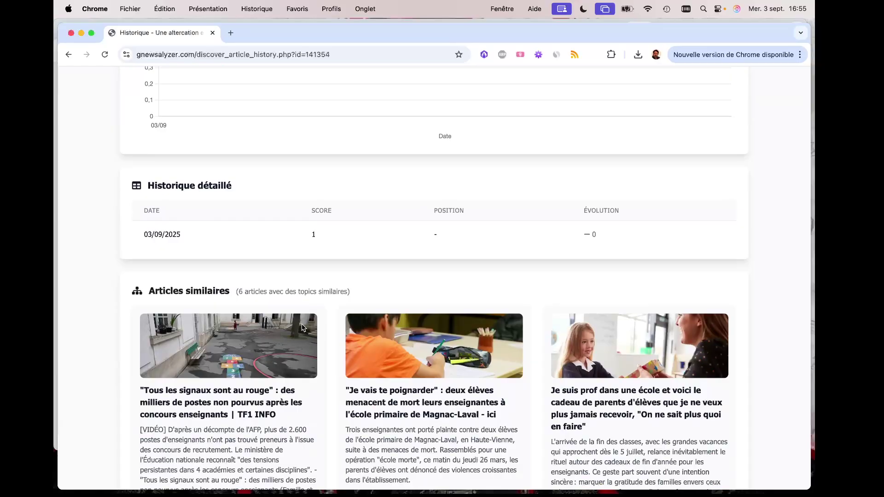
{"action": "scroll", "coordinate": [302, 326], "scroll_direction": "up", "scroll_amount": 9}
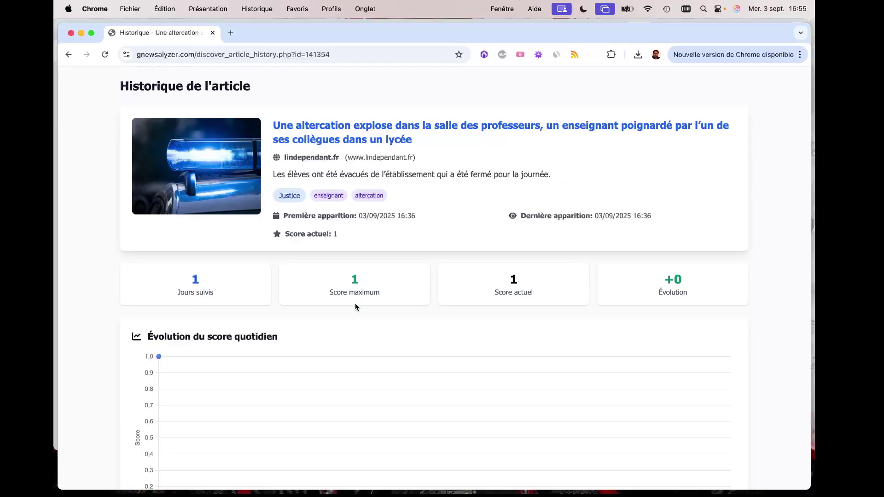
Look through the similar articles suggested for this article, checking their topics, scores and dates.
{"action": "scroll", "coordinate": [355, 304], "scroll_direction": "down", "scroll_amount": 7}
{"action": "scroll", "coordinate": [354, 308], "scroll_direction": "down", "scroll_amount": 6}
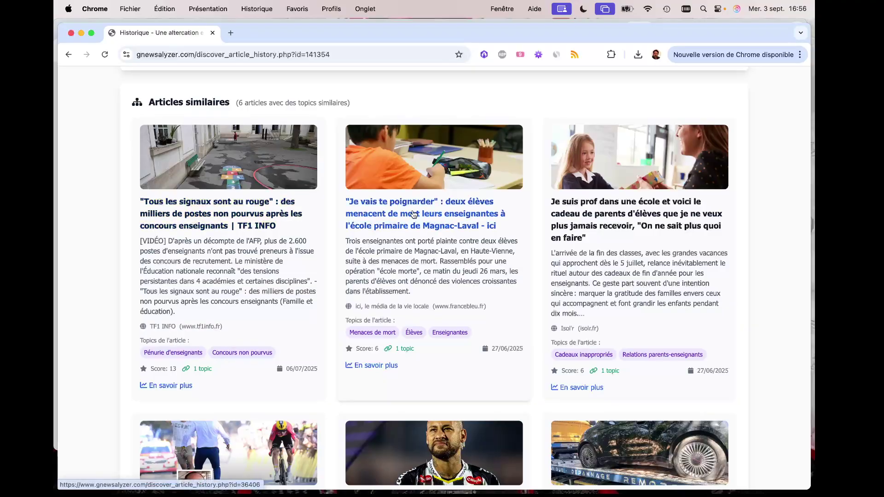
{"action": "scroll", "coordinate": [628, 230], "scroll_direction": "down", "scroll_amount": 3}
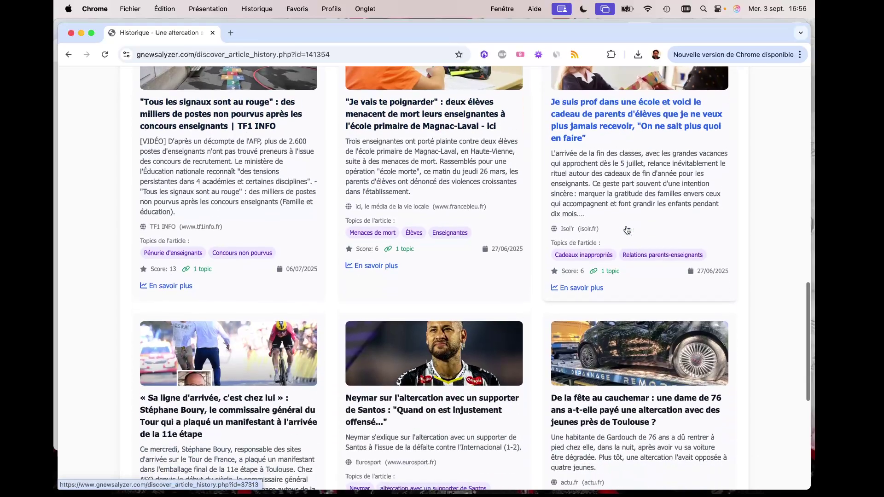
{"action": "scroll", "coordinate": [628, 230], "scroll_direction": "down", "scroll_amount": 4}
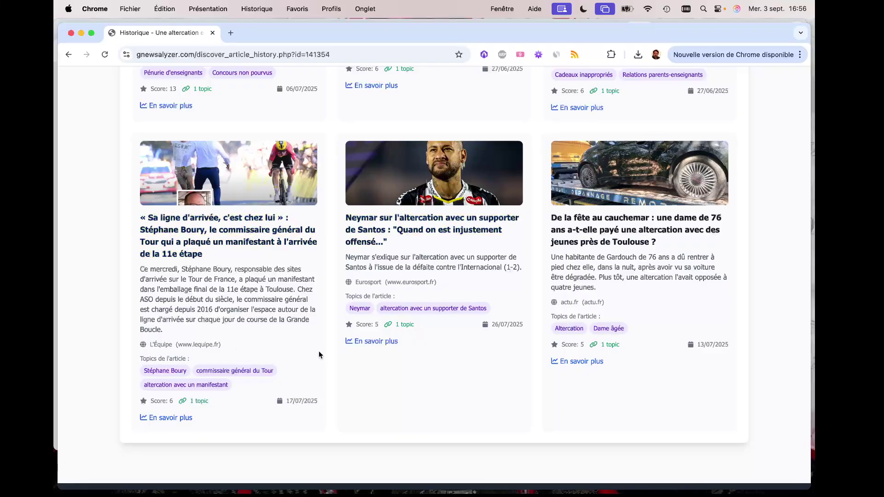
{"action": "scroll", "coordinate": [299, 341], "scroll_direction": "up", "scroll_amount": 3}
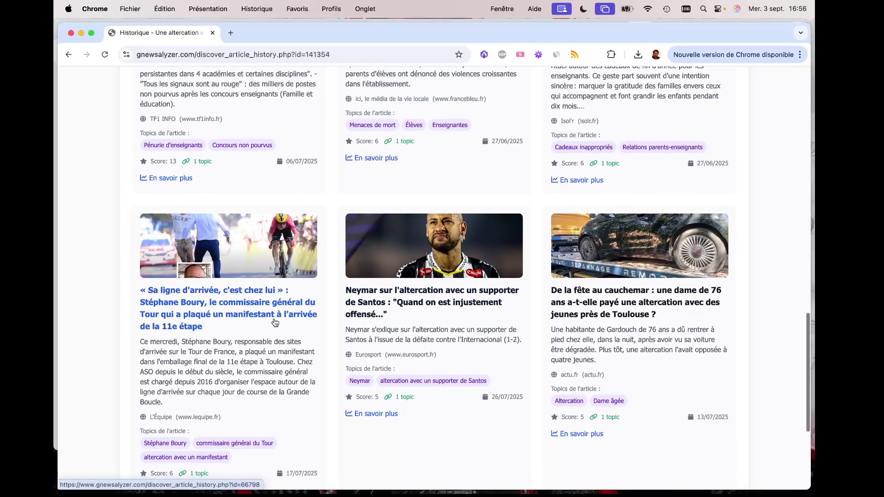
{"action": "scroll", "coordinate": [275, 322], "scroll_direction": "up", "scroll_amount": 15}
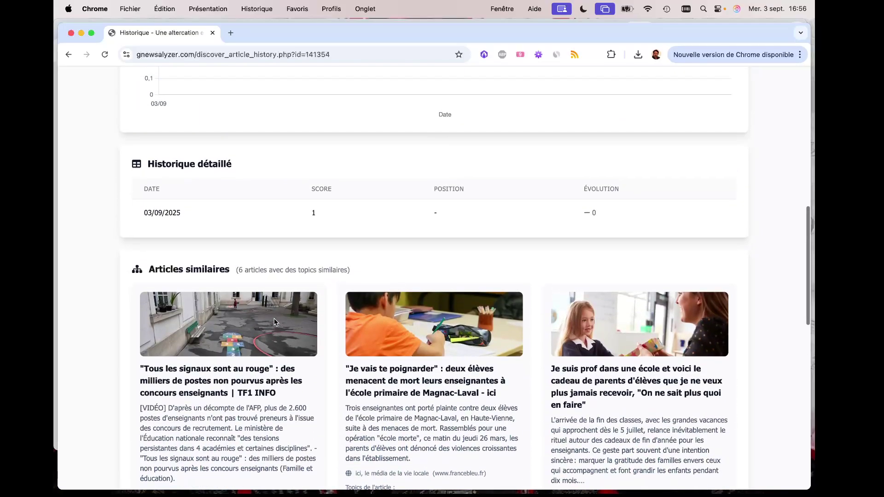
{"action": "scroll", "coordinate": [275, 322], "scroll_direction": "up", "scroll_amount": 5}
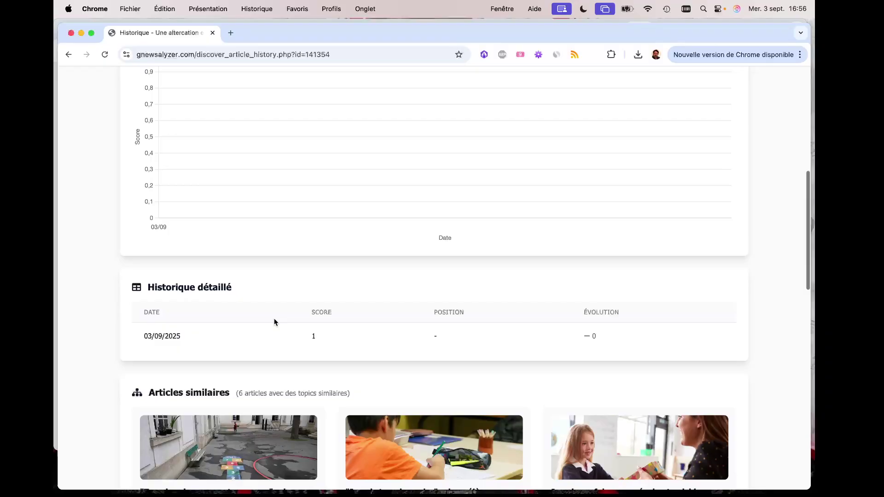
{"action": "scroll", "coordinate": [275, 323], "scroll_direction": "up", "scroll_amount": 15}
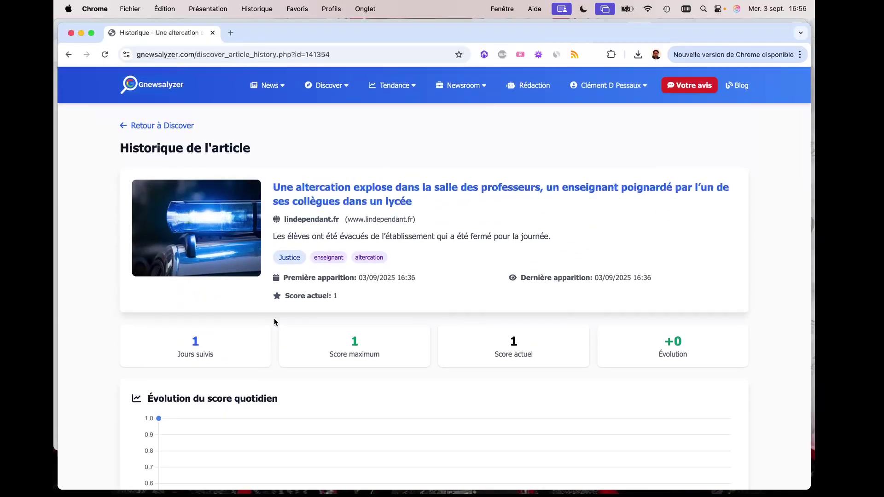
{"action": "scroll", "coordinate": [275, 323], "scroll_direction": "down", "scroll_amount": 1}
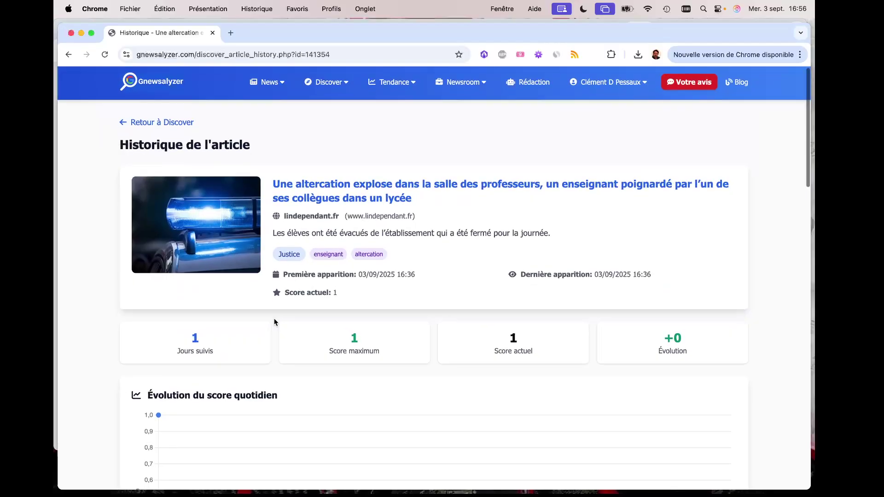
Return to the Discover list and filter its articles by the keyword "lidl" across all dates.
{"action": "left_click", "coordinate": [169, 124]}
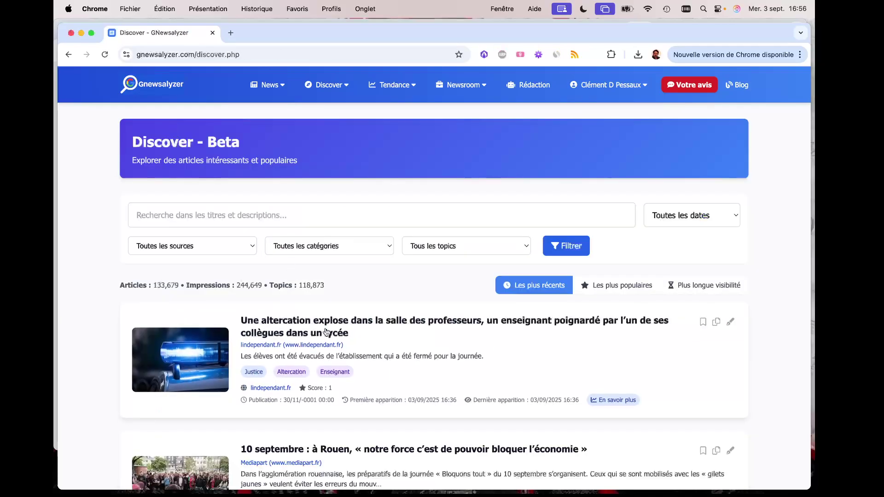
{"action": "scroll", "coordinate": [345, 333], "scroll_direction": "down", "scroll_amount": 8}
{"action": "scroll", "coordinate": [345, 335], "scroll_direction": "up", "scroll_amount": 8}
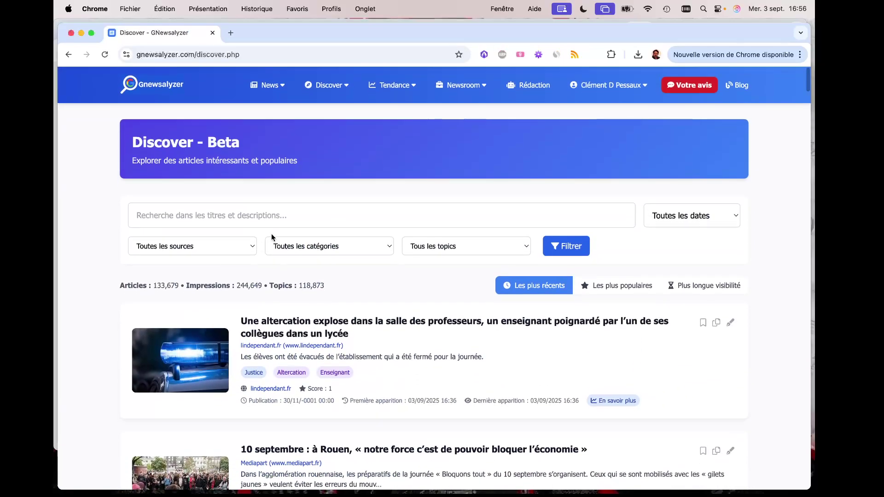
{"action": "left_click", "coordinate": [271, 216]}
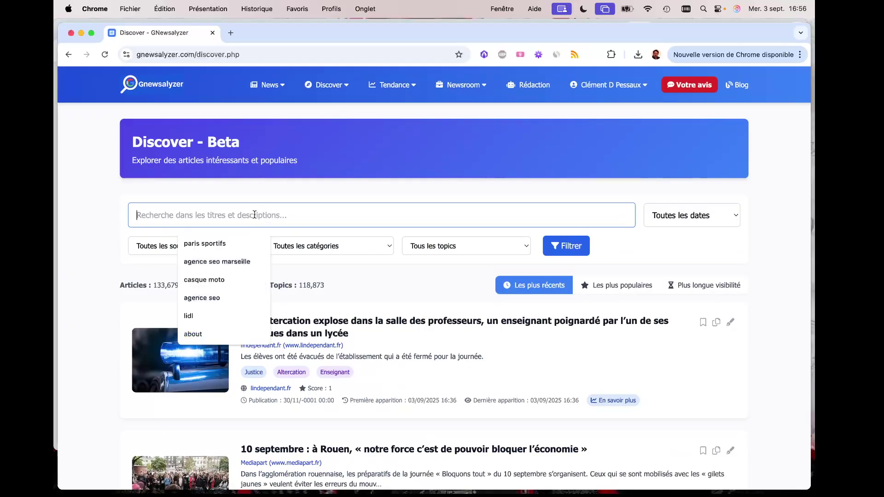
{"action": "left_click", "coordinate": [195, 316]}
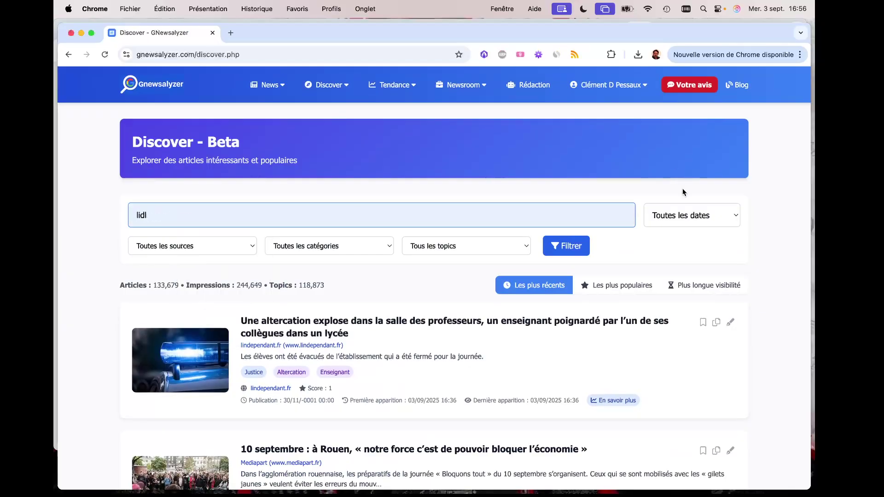
{"action": "left_click", "coordinate": [589, 249]}
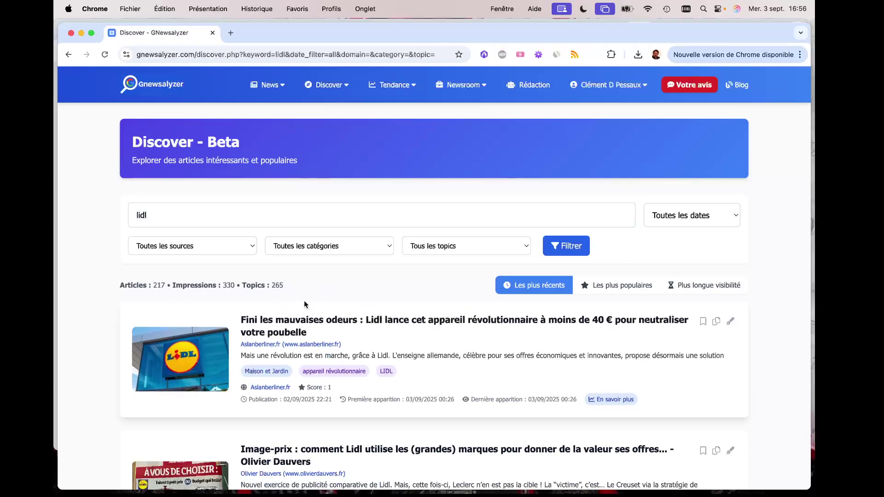
Look through the "lidl" articles from all dates, checking their topics, scores and dates, along with the total number of articles.
{"action": "scroll", "coordinate": [324, 287], "scroll_direction": "down", "scroll_amount": 2}
{"action": "scroll", "coordinate": [324, 284], "scroll_direction": "down", "scroll_amount": 5}
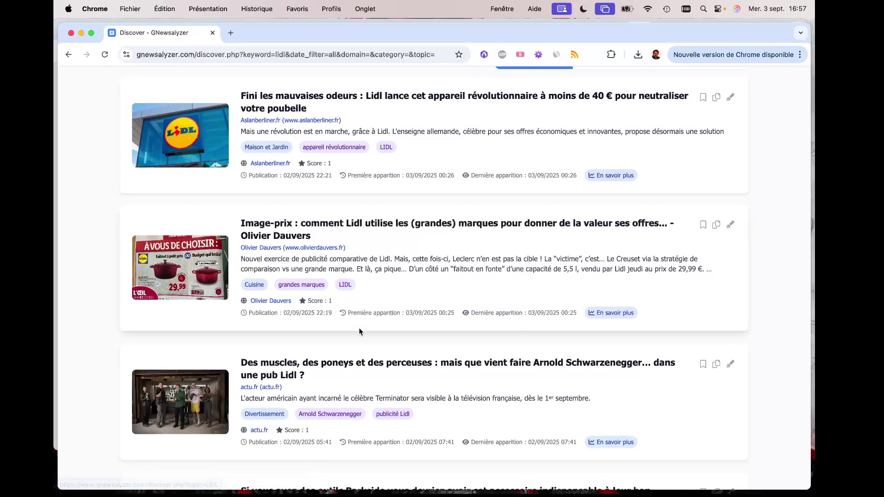
{"action": "scroll", "coordinate": [359, 322], "scroll_direction": "down", "scroll_amount": 10}
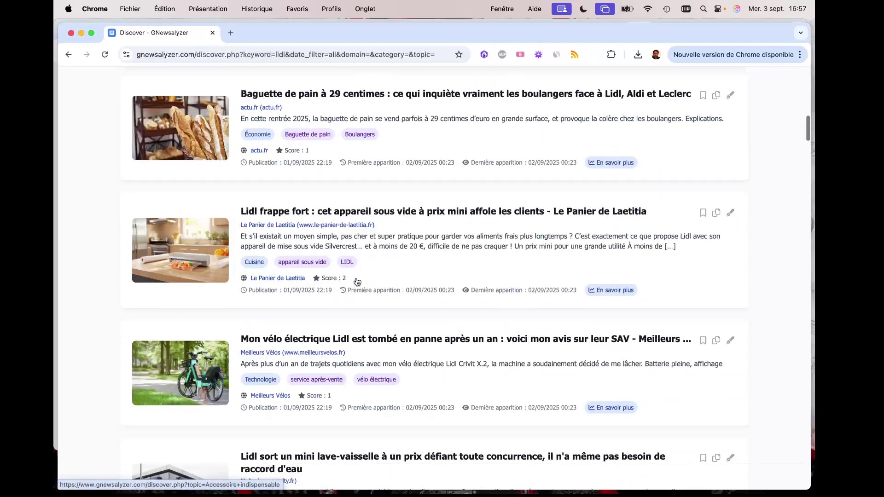
{"action": "scroll", "coordinate": [358, 281], "scroll_direction": "down", "scroll_amount": 10}
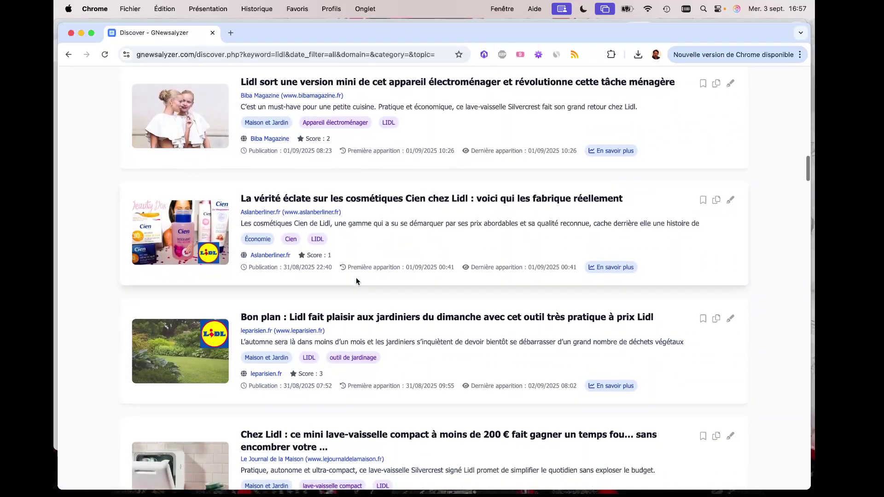
{"action": "scroll", "coordinate": [357, 281], "scroll_direction": "down", "scroll_amount": 10}
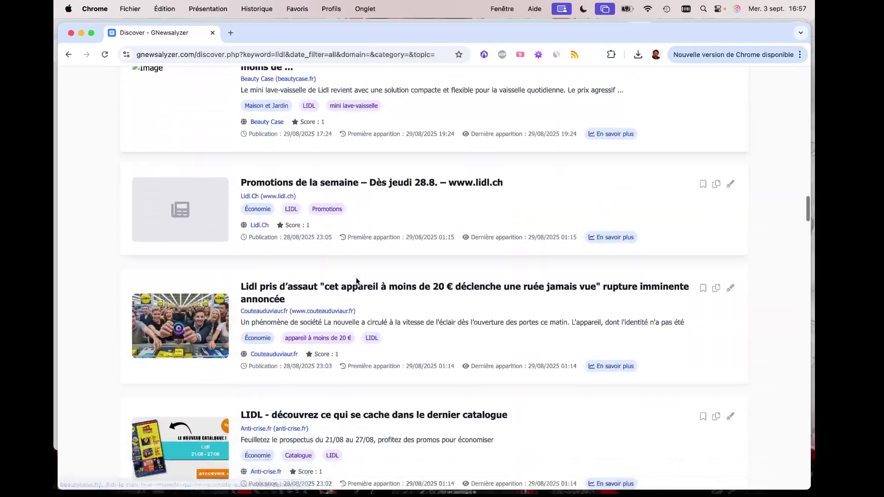
{"action": "scroll", "coordinate": [357, 280], "scroll_direction": "up", "scroll_amount": 15}
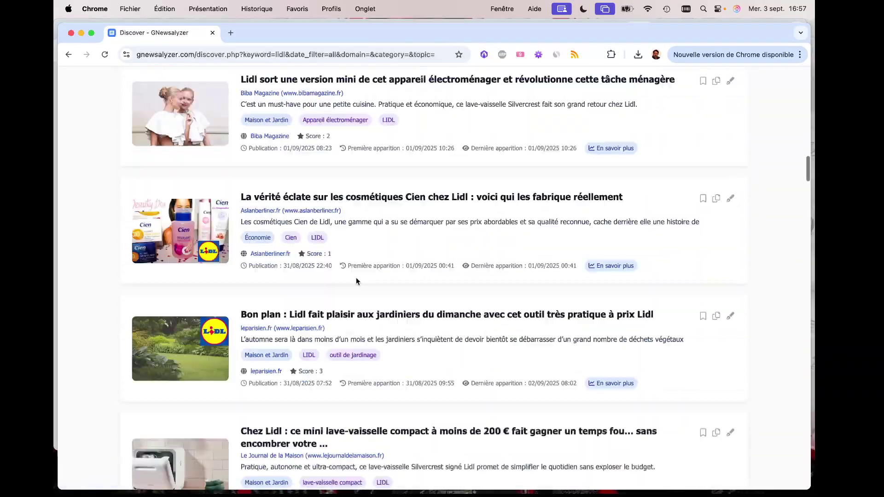
{"action": "scroll", "coordinate": [358, 282], "scroll_direction": "up", "scroll_amount": 10}
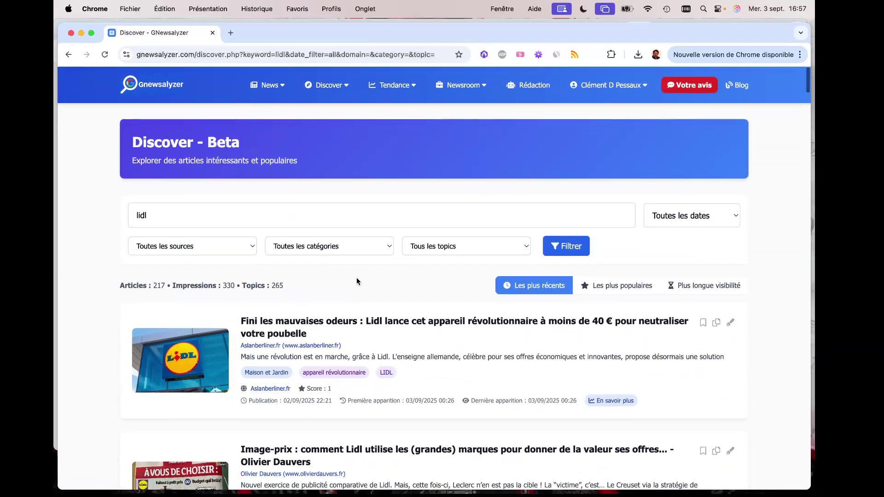
{"action": "scroll", "coordinate": [206, 289], "scroll_direction": "up", "scroll_amount": 2}
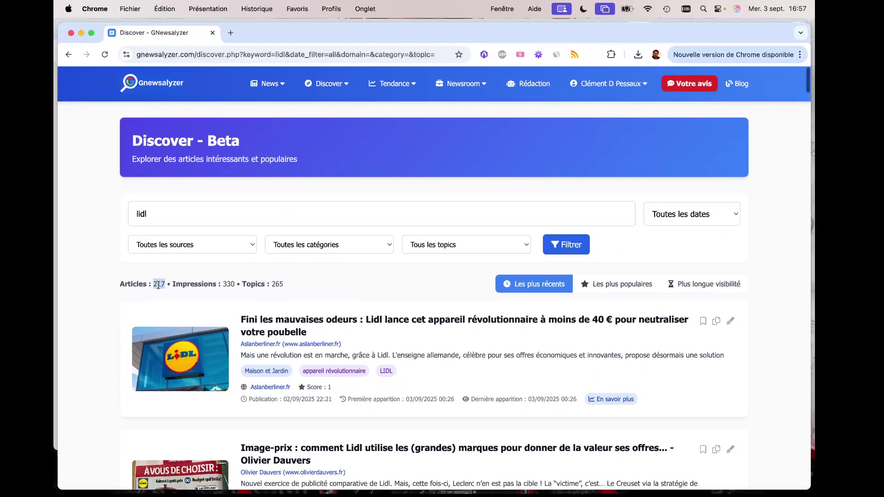
{"action": "double_click", "coordinate": [159, 283]}
{"action": "left_click", "coordinate": [159, 283]}
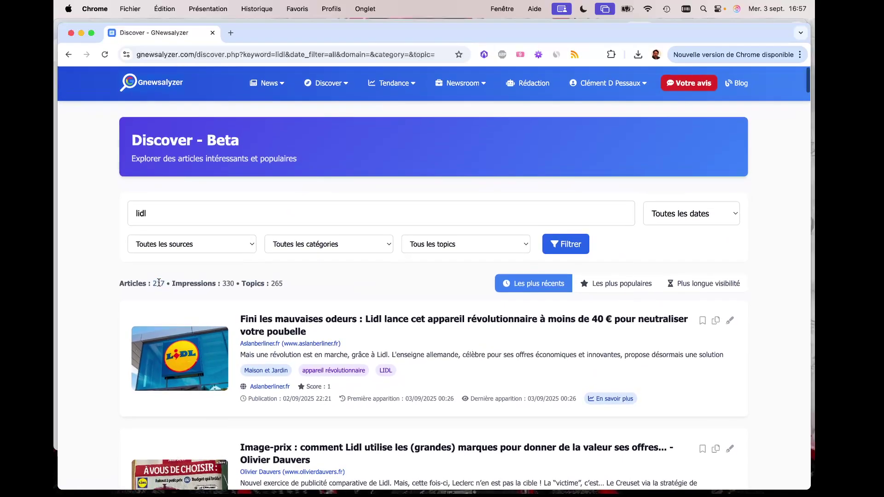
{"action": "scroll", "coordinate": [292, 272], "scroll_direction": "up", "scroll_amount": 2}
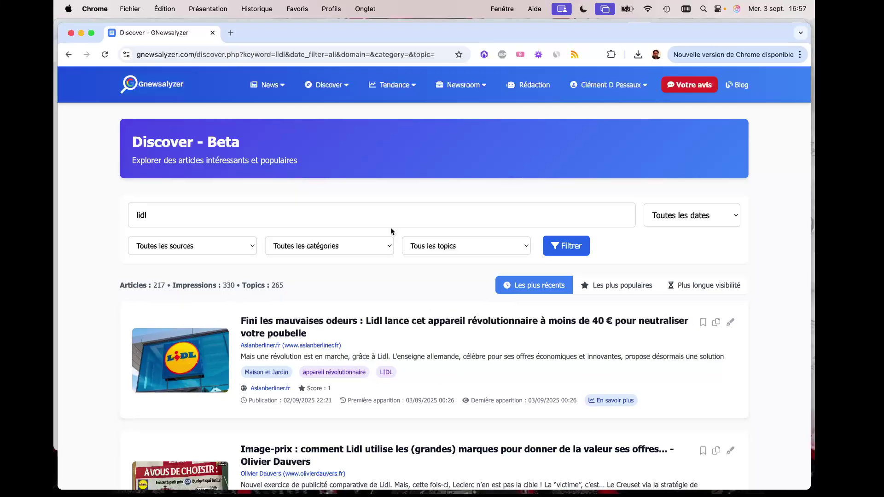
Narrow the "lidl" article results to the last 7 days ("7 derniers jours").
{"action": "left_click", "coordinate": [709, 219]}
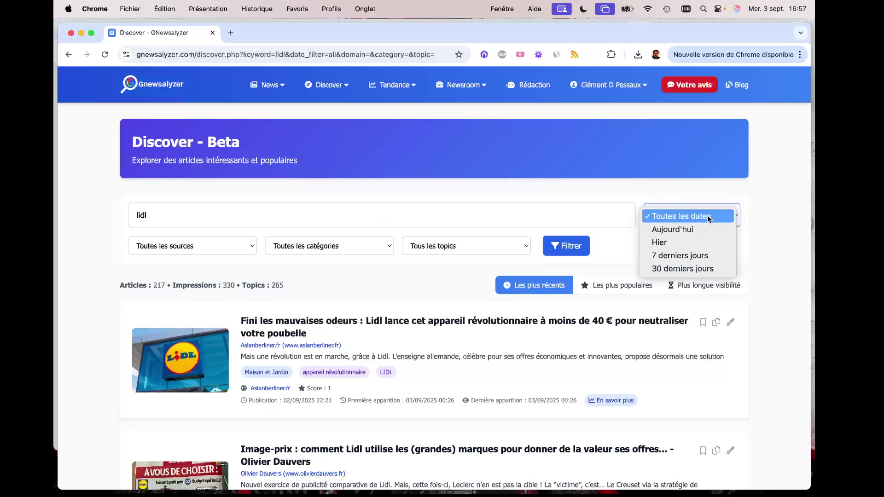
{"action": "left_click", "coordinate": [700, 255]}
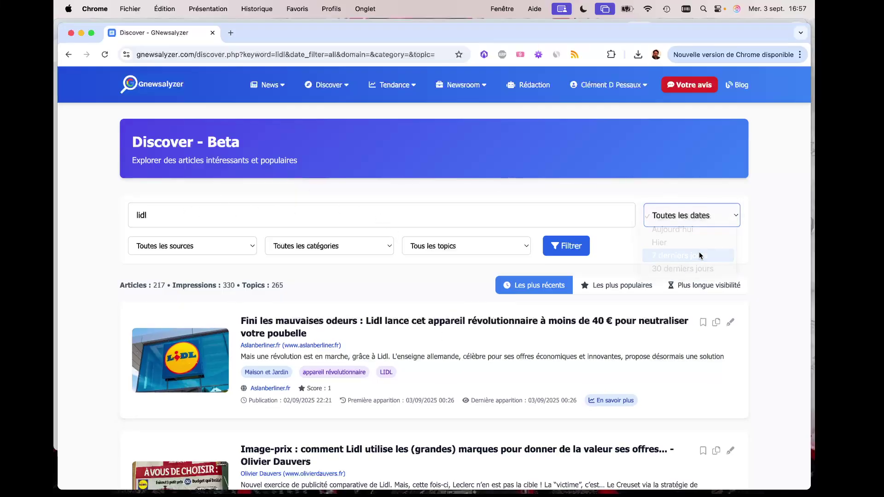
{"action": "left_click", "coordinate": [586, 250]}
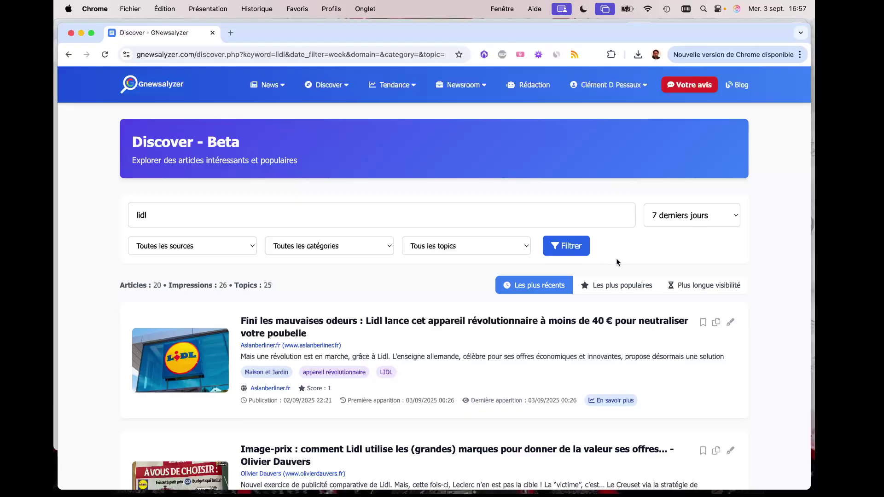
Read through the past week's Lidl articles from the newest to the oldest, noting the subjects they cover.
{"action": "scroll", "coordinate": [617, 262], "scroll_direction": "down", "scroll_amount": 7}
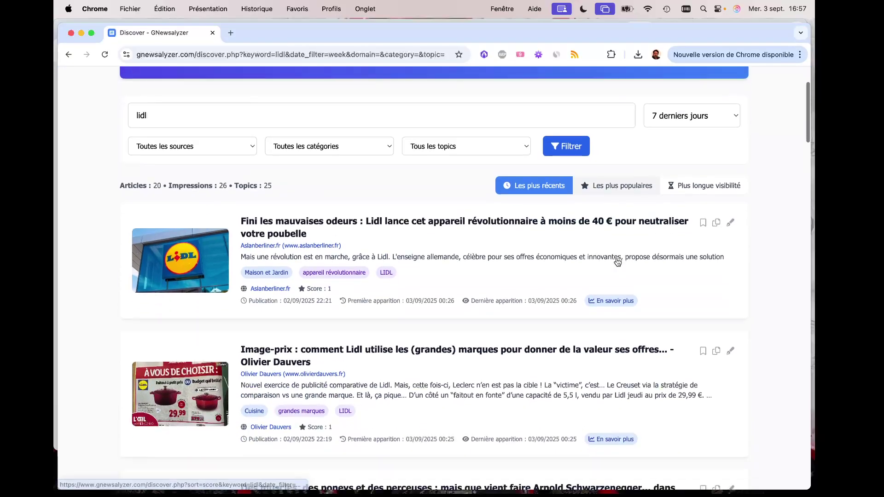
{"action": "scroll", "coordinate": [465, 254], "scroll_direction": "down", "scroll_amount": 18}
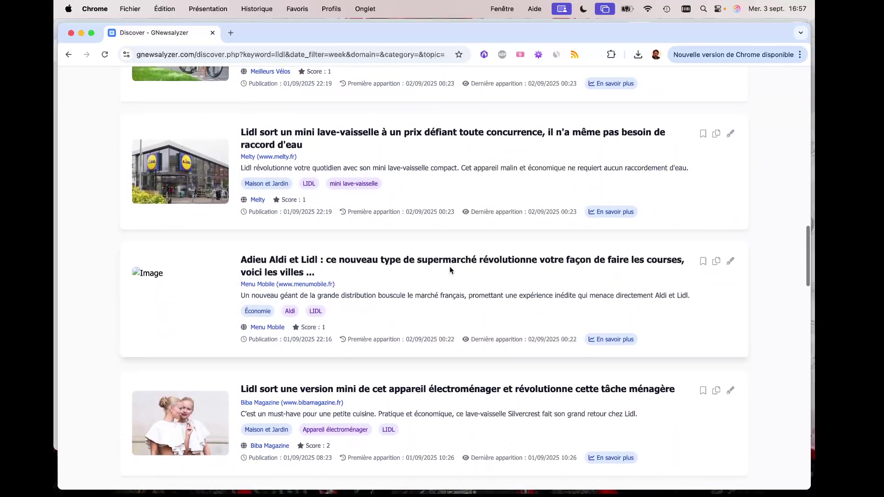
{"action": "scroll", "coordinate": [426, 309], "scroll_direction": "down", "scroll_amount": 7}
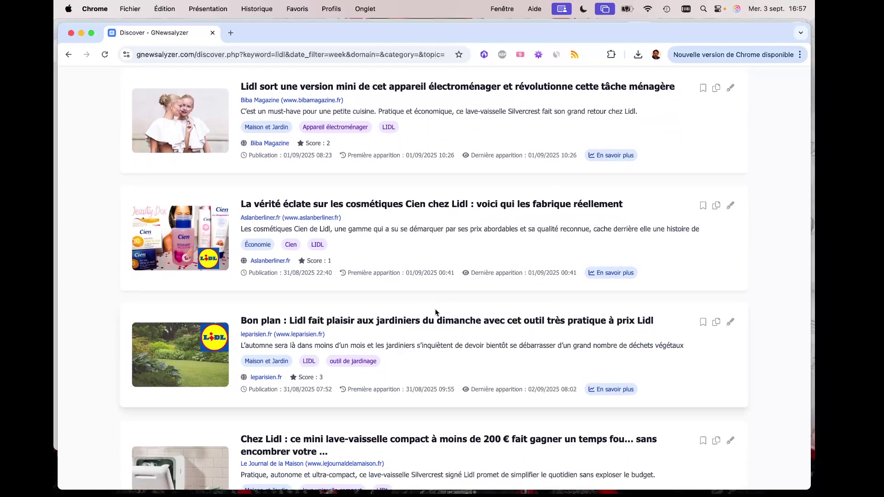
{"action": "scroll", "coordinate": [436, 312], "scroll_direction": "down", "scroll_amount": 8}
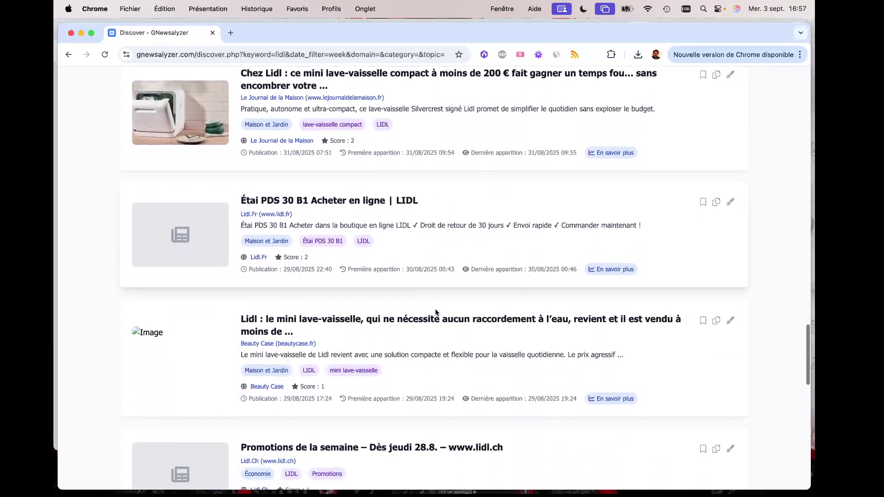
{"action": "scroll", "coordinate": [436, 313], "scroll_direction": "down", "scroll_amount": 8}
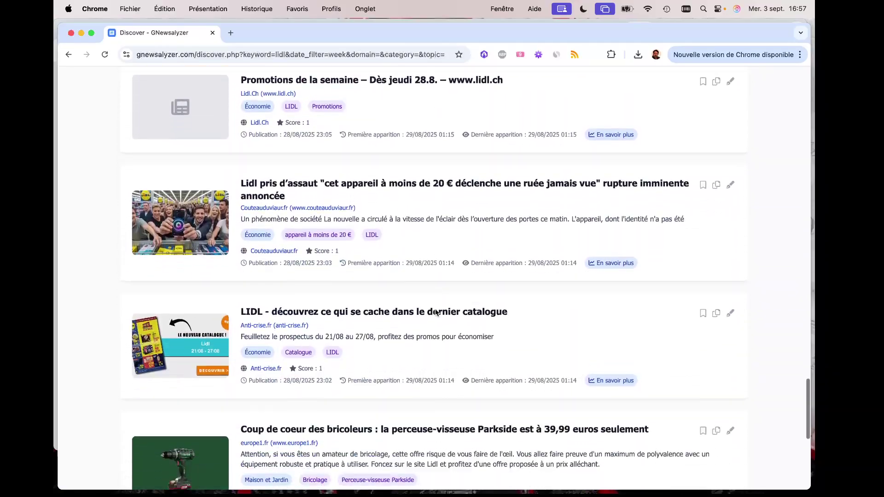
{"action": "scroll", "coordinate": [435, 312], "scroll_direction": "down", "scroll_amount": 5}
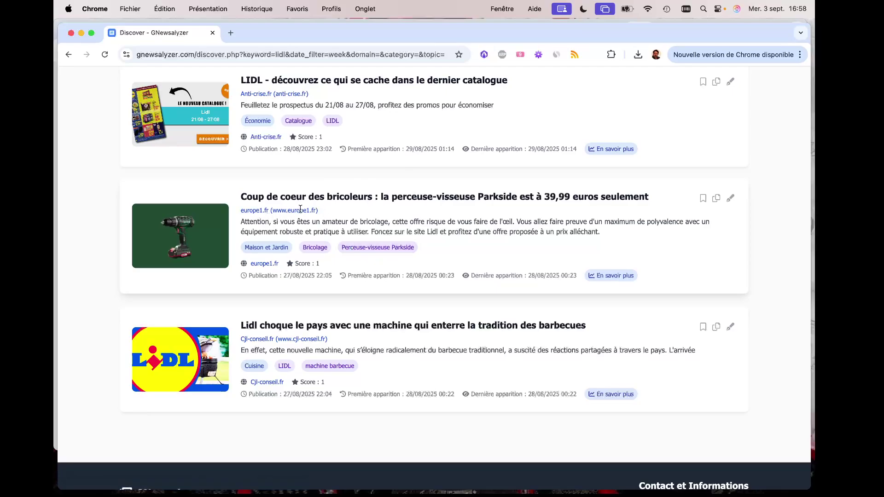
Review the week's Lidl articles again from the oldest back to the newest, comparing their headlines, topics and scores.
{"action": "scroll", "coordinate": [317, 208], "scroll_direction": "up", "scroll_amount": 5}
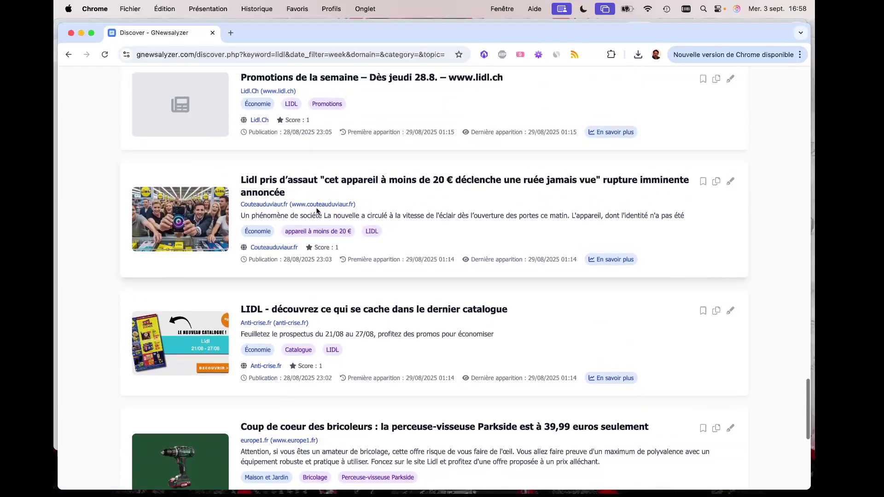
{"action": "scroll", "coordinate": [316, 211], "scroll_direction": "up", "scroll_amount": 6}
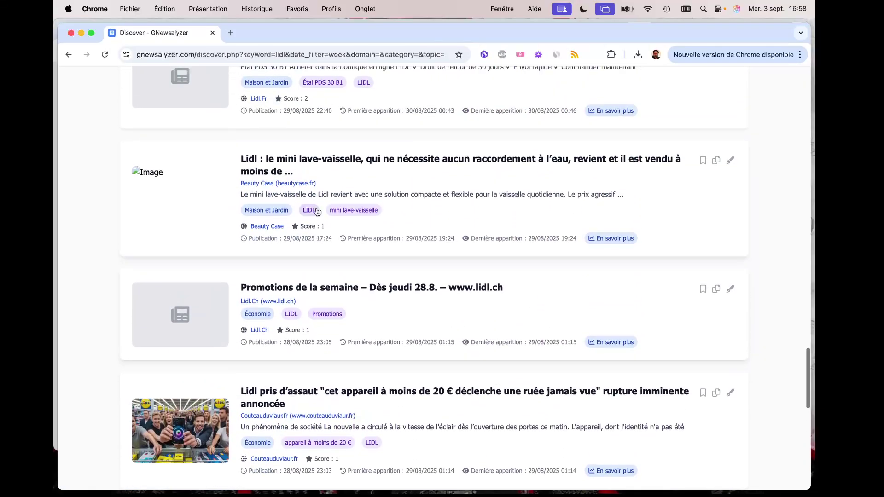
{"action": "scroll", "coordinate": [318, 211], "scroll_direction": "up", "scroll_amount": 3}
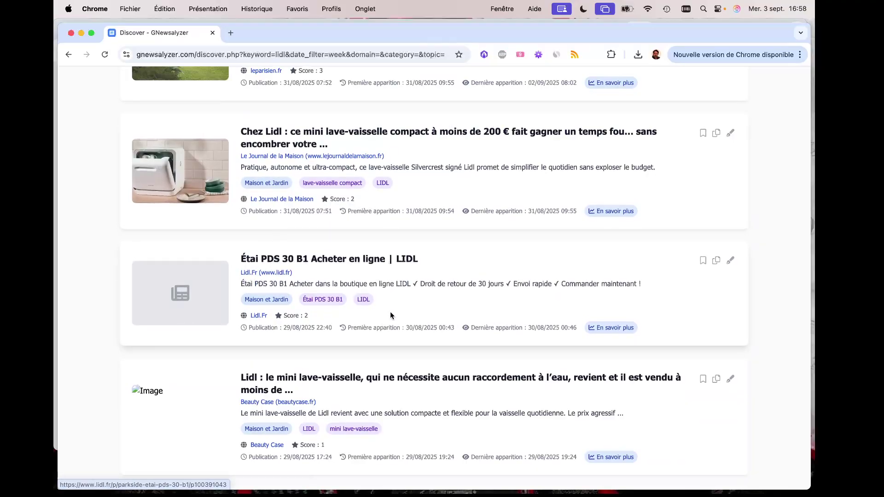
{"action": "scroll", "coordinate": [291, 280], "scroll_direction": "up", "scroll_amount": 2}
{"action": "scroll", "coordinate": [291, 277], "scroll_direction": "up", "scroll_amount": 3}
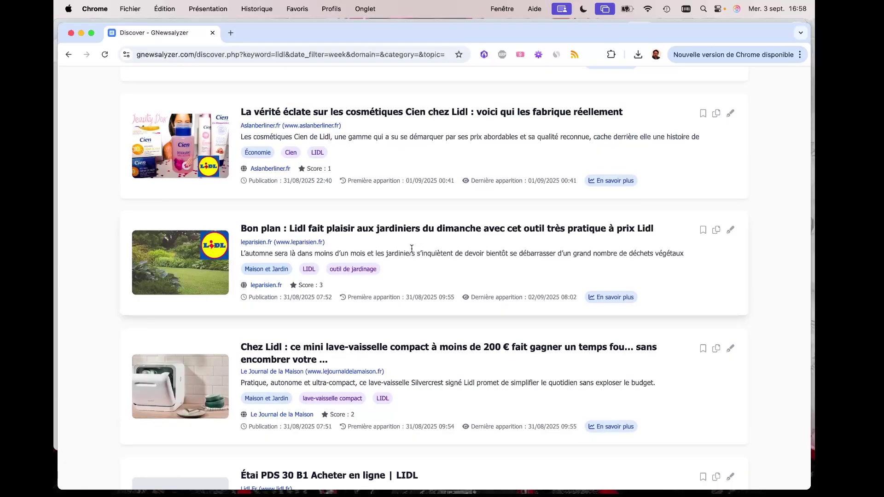
{"action": "scroll", "coordinate": [412, 248], "scroll_direction": "up", "scroll_amount": 6}
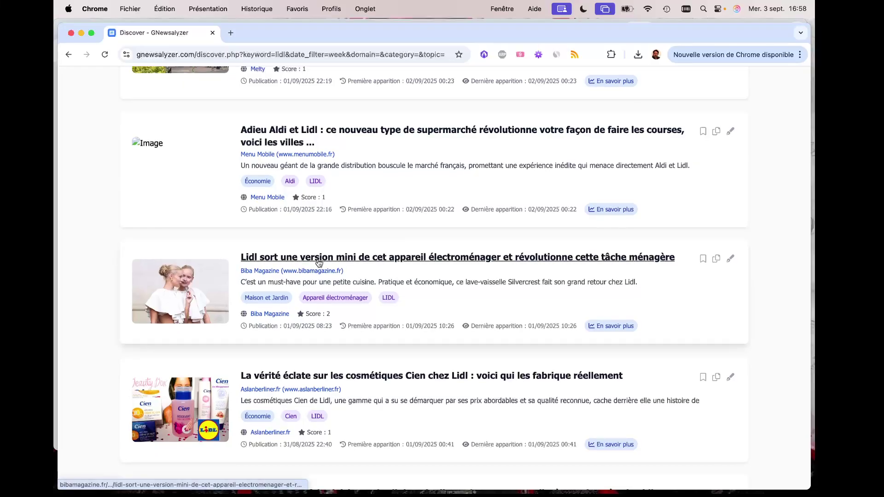
{"action": "scroll", "coordinate": [319, 261], "scroll_direction": "up", "scroll_amount": 5}
{"action": "scroll", "coordinate": [317, 259], "scroll_direction": "up", "scroll_amount": 6}
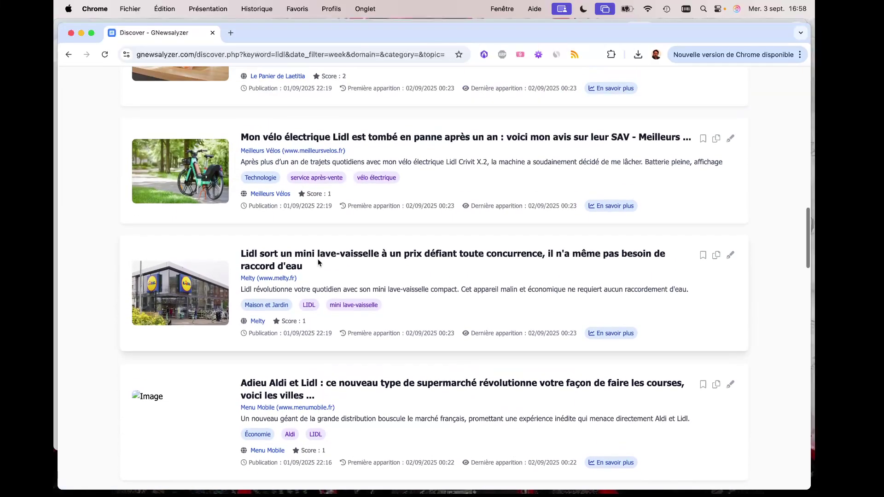
{"action": "scroll", "coordinate": [318, 262], "scroll_direction": "up", "scroll_amount": 2}
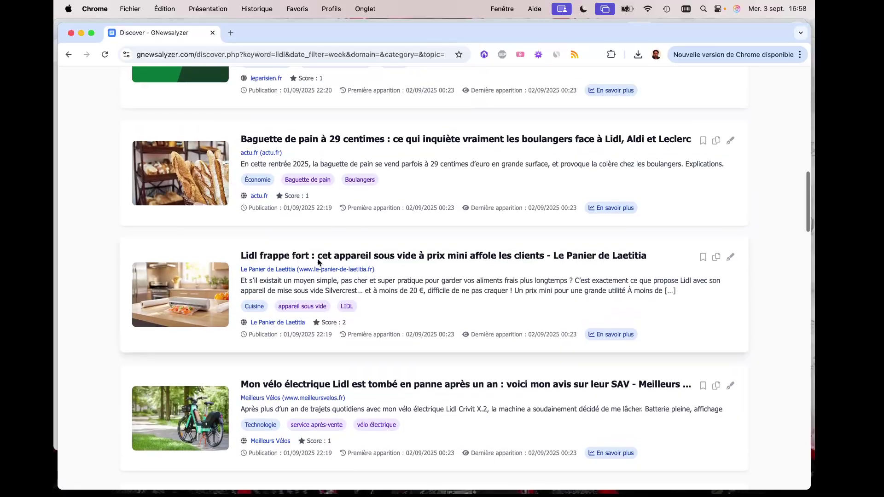
{"action": "scroll", "coordinate": [340, 266], "scroll_direction": "up", "scroll_amount": 1}
{"action": "scroll", "coordinate": [340, 267], "scroll_direction": "up", "scroll_amount": 7}
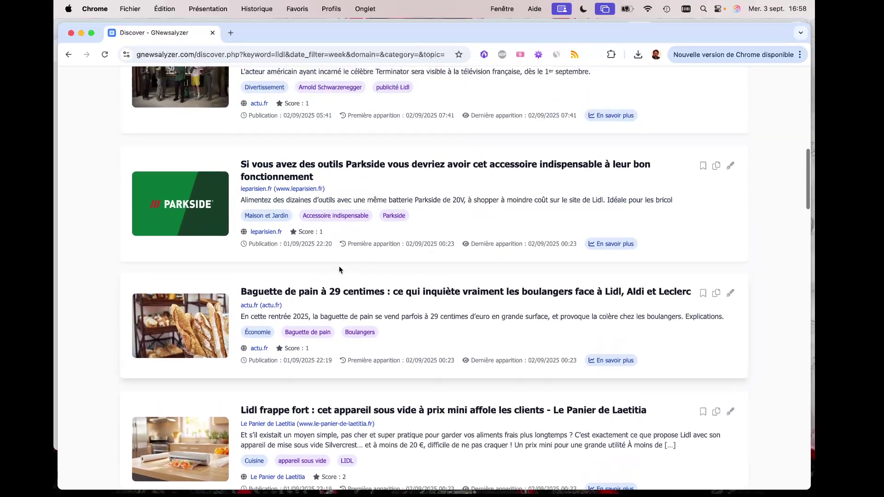
{"action": "scroll", "coordinate": [340, 267], "scroll_direction": "up", "scroll_amount": 6}
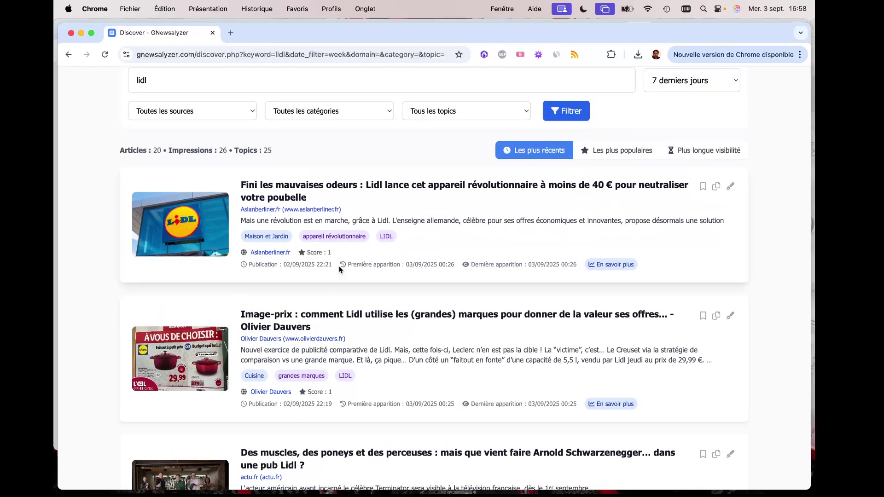
{"action": "scroll", "coordinate": [339, 269], "scroll_direction": "up", "scroll_amount": 3}
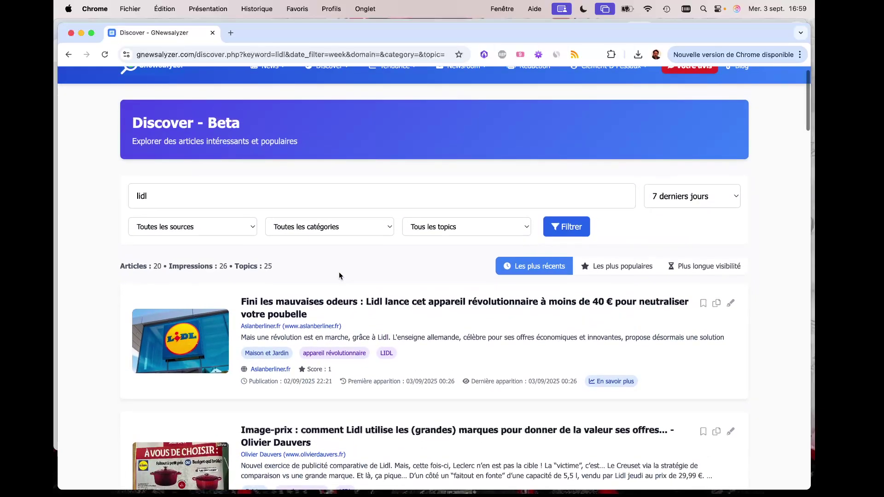
{"action": "scroll", "coordinate": [333, 267], "scroll_direction": "down", "scroll_amount": 1}
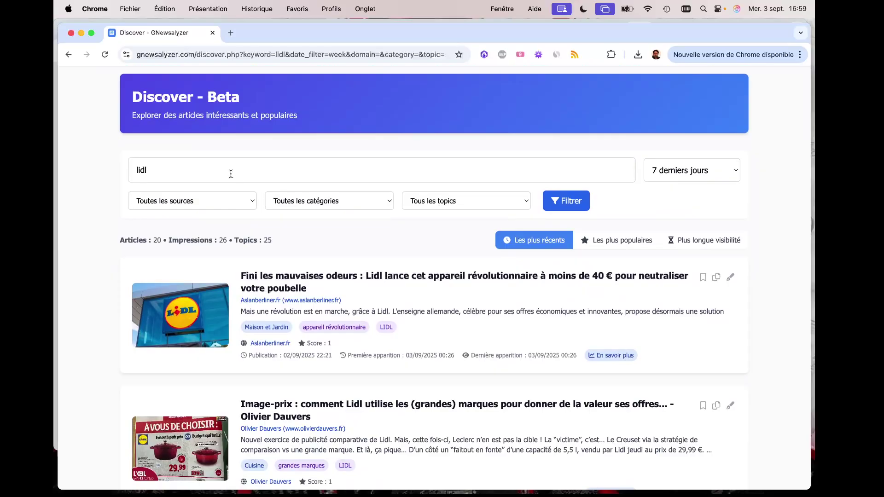
Reopen the Discover list without any filters and sort all articles by "Les plus populaires".
{"action": "scroll", "coordinate": [369, 184], "scroll_direction": "up", "scroll_amount": 2}
{"action": "left_click", "coordinate": [328, 84]}
{"action": "left_click", "coordinate": [329, 110]}
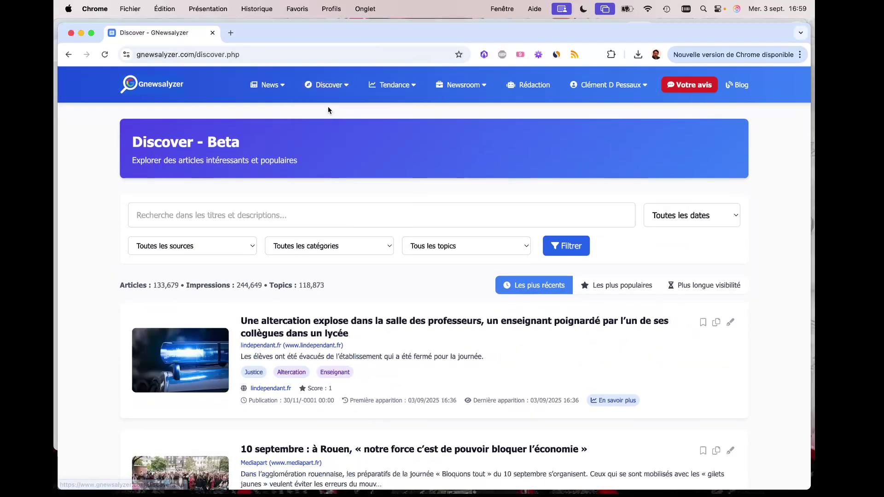
{"action": "left_click", "coordinate": [607, 289]}
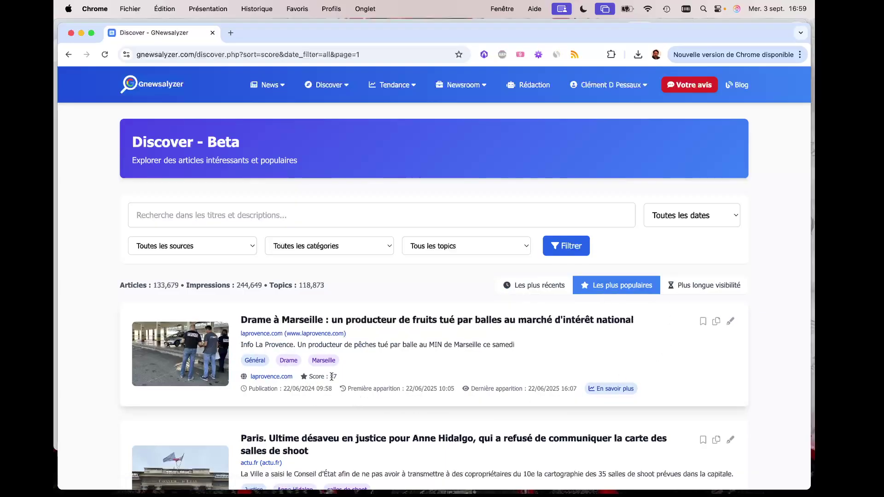
Examine the scores and appearance dates of the highest-ranked articles in the popularity list.
{"action": "scroll", "coordinate": [355, 363], "scroll_direction": "down", "scroll_amount": 4}
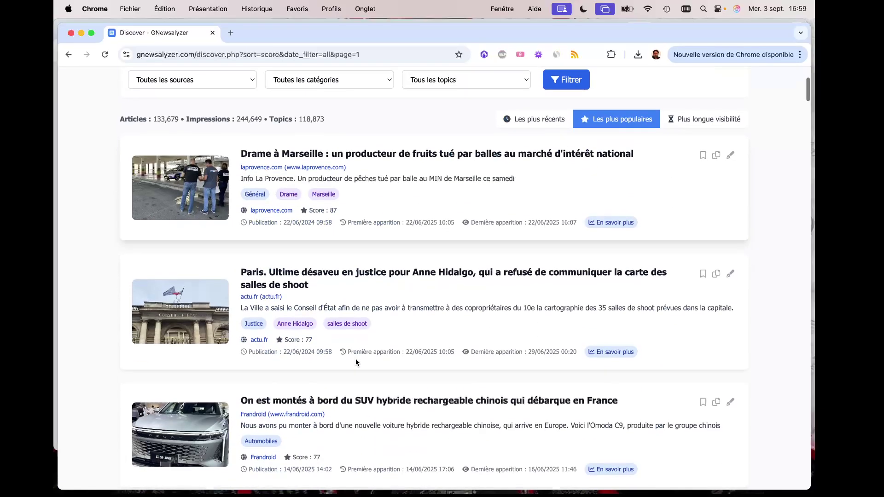
{"action": "scroll", "coordinate": [356, 363], "scroll_direction": "up", "scroll_amount": 4}
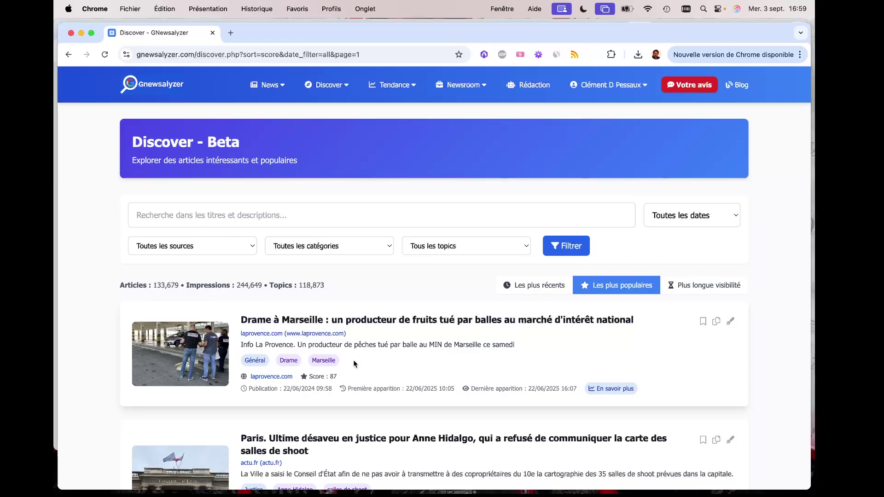
{"action": "scroll", "coordinate": [353, 364], "scroll_direction": "down", "scroll_amount": 3}
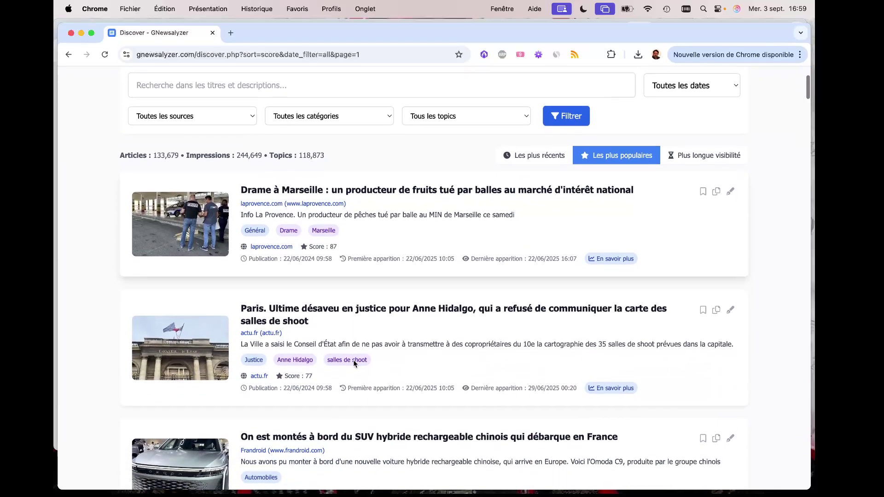
{"action": "scroll", "coordinate": [353, 364], "scroll_direction": "up", "scroll_amount": 3}
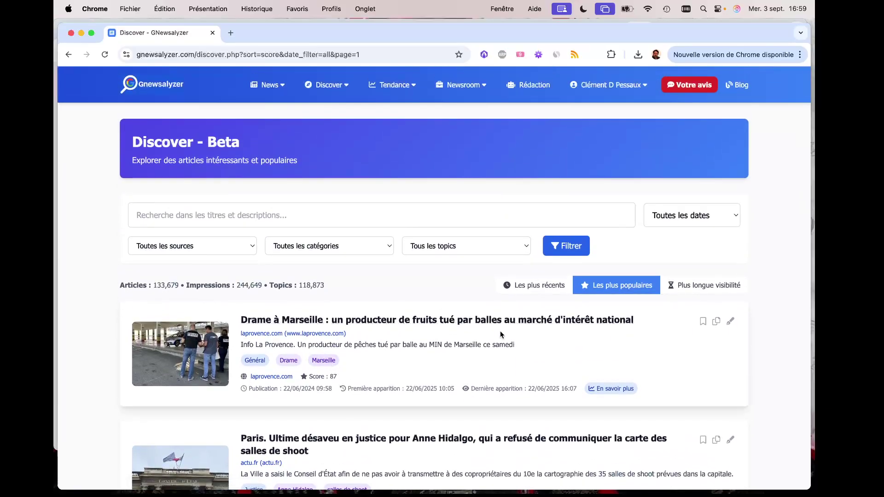
Filter the Discover articles to "7 derniers jours" and keep them sorted by "Les plus populaires".
{"action": "left_click", "coordinate": [688, 219]}
{"action": "left_click", "coordinate": [687, 254]}
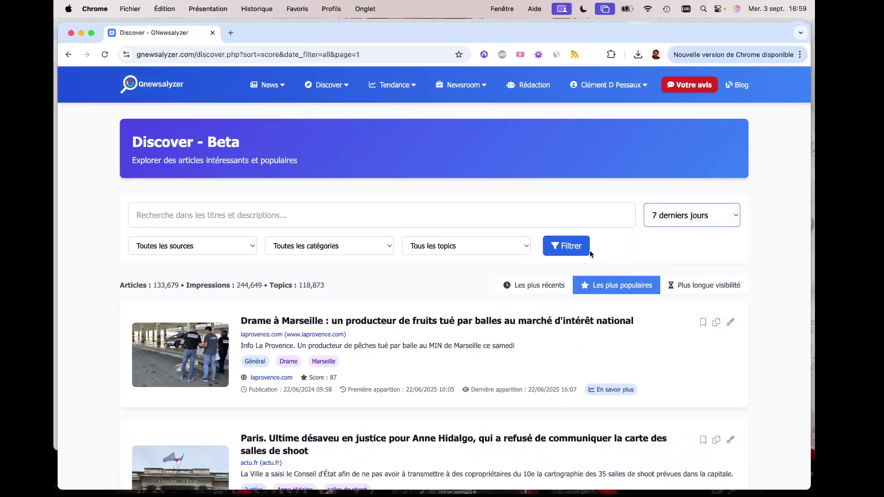
{"action": "left_click", "coordinate": [589, 251]}
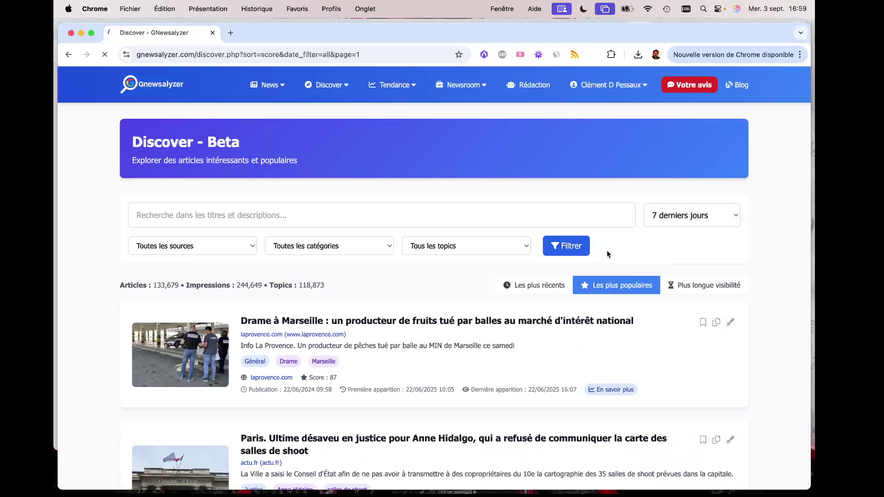
{"action": "left_click", "coordinate": [612, 286]}
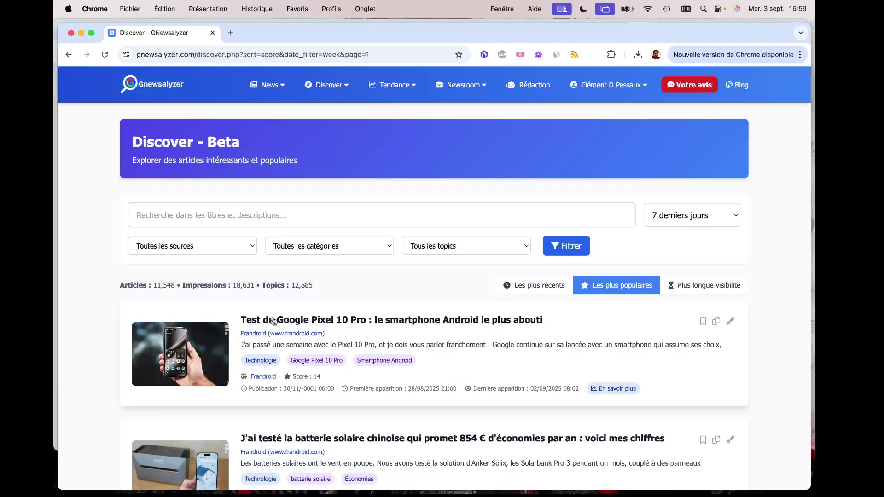
Browse the past week's most popular articles, comparing their headlines, sources, topics and scores.
{"action": "scroll", "coordinate": [300, 325], "scroll_direction": "down", "scroll_amount": 2}
{"action": "scroll", "coordinate": [301, 325], "scroll_direction": "down", "scroll_amount": 5}
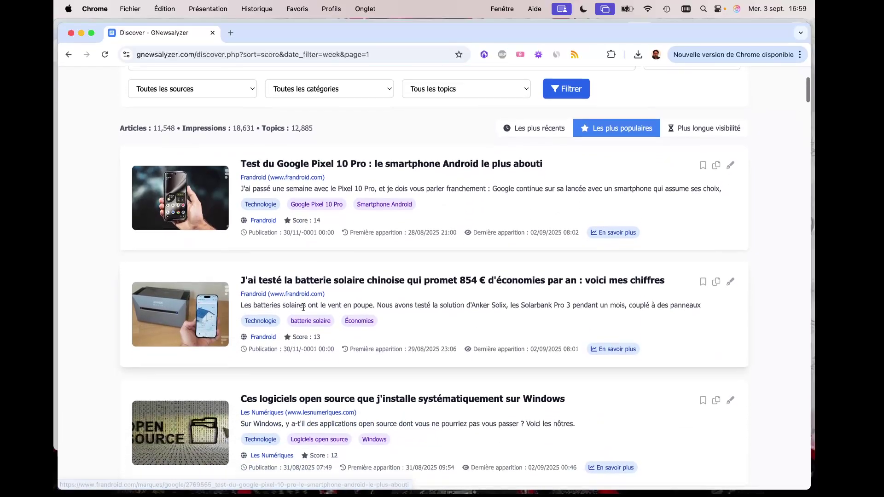
{"action": "scroll", "coordinate": [399, 307], "scroll_direction": "down", "scroll_amount": 9}
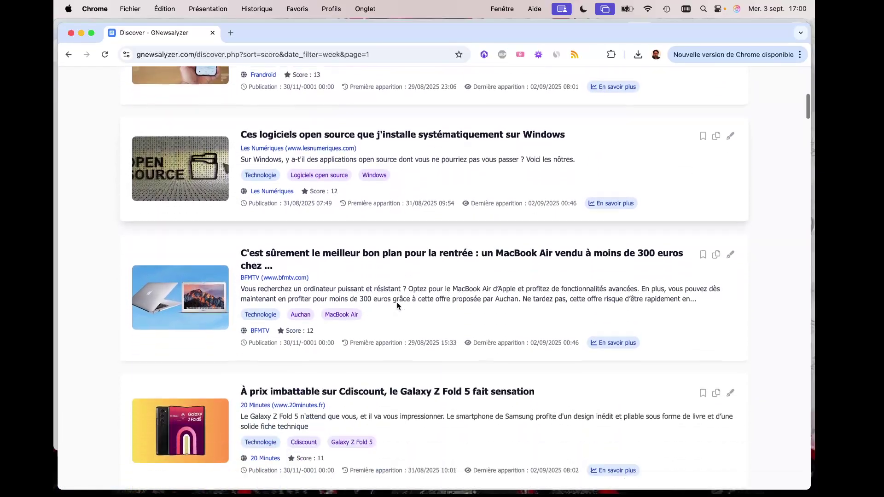
{"action": "scroll", "coordinate": [399, 306], "scroll_direction": "down", "scroll_amount": 11}
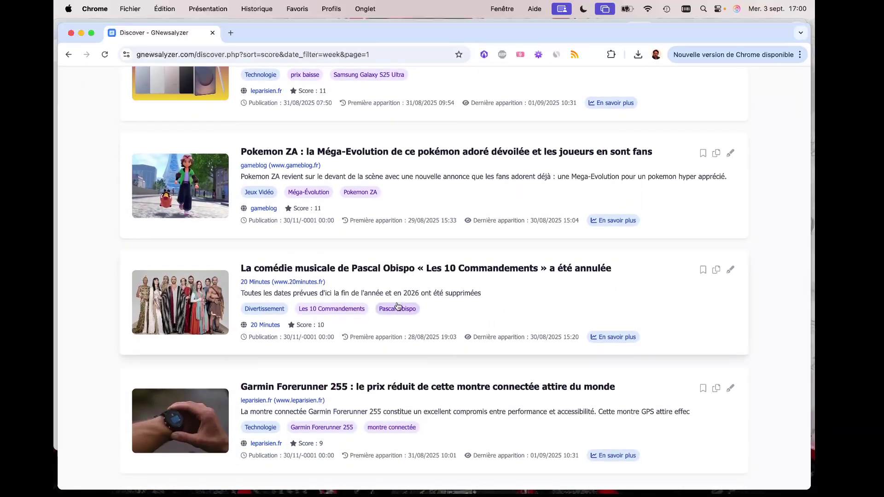
{"action": "scroll", "coordinate": [398, 305], "scroll_direction": "down", "scroll_amount": 3}
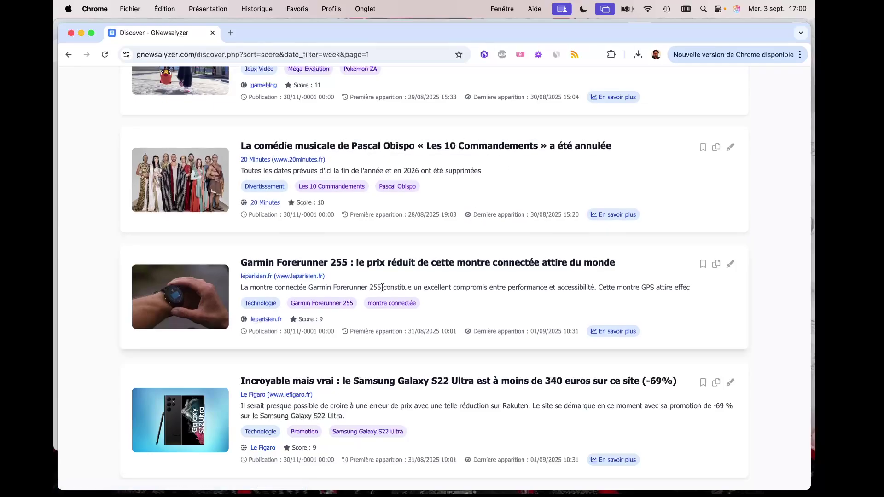
{"action": "scroll", "coordinate": [380, 292], "scroll_direction": "down", "scroll_amount": 8}
{"action": "scroll", "coordinate": [382, 292], "scroll_direction": "down", "scroll_amount": 12}
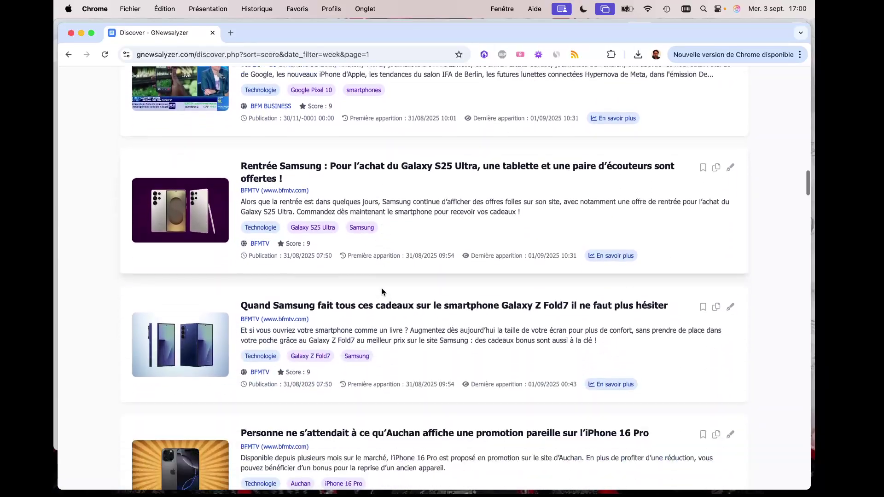
{"action": "scroll", "coordinate": [382, 292], "scroll_direction": "down", "scroll_amount": 14}
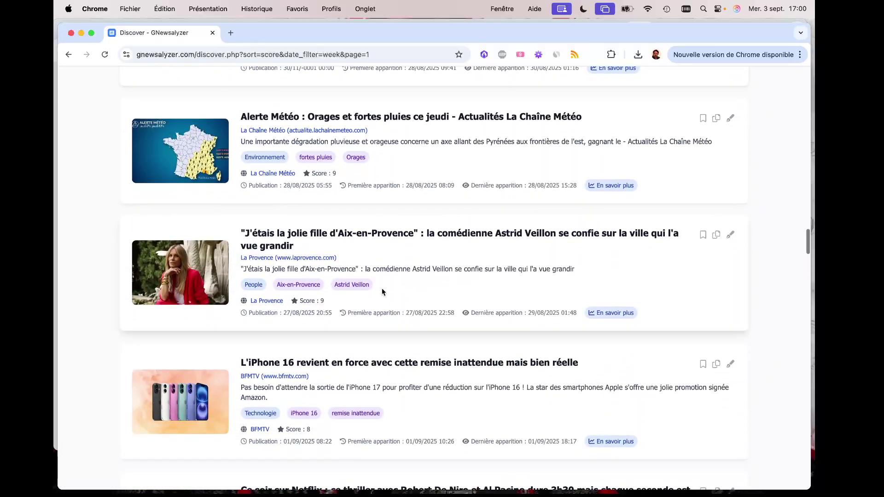
{"action": "scroll", "coordinate": [382, 292], "scroll_direction": "down", "scroll_amount": 2}
{"action": "scroll", "coordinate": [382, 292], "scroll_direction": "down", "scroll_amount": 2}
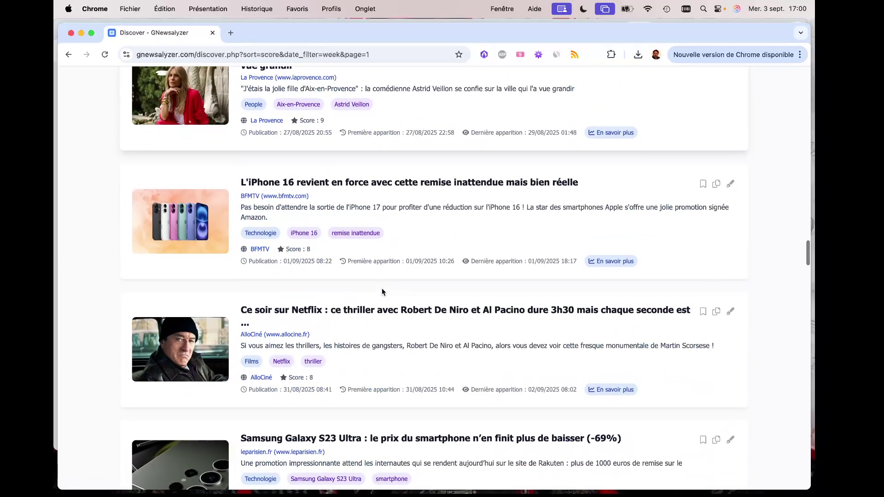
{"action": "scroll", "coordinate": [382, 292], "scroll_direction": "down", "scroll_amount": 7}
{"action": "scroll", "coordinate": [382, 292], "scroll_direction": "up", "scroll_amount": 9}
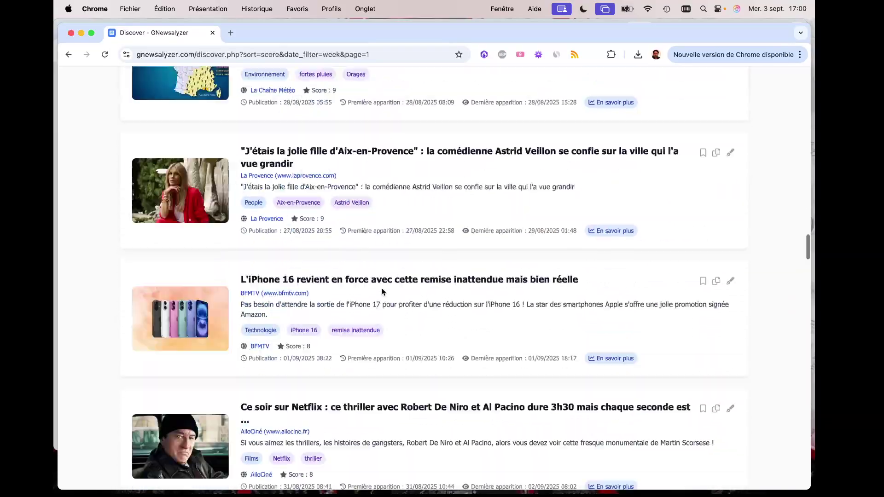
{"action": "scroll", "coordinate": [382, 292], "scroll_direction": "up", "scroll_amount": 15}
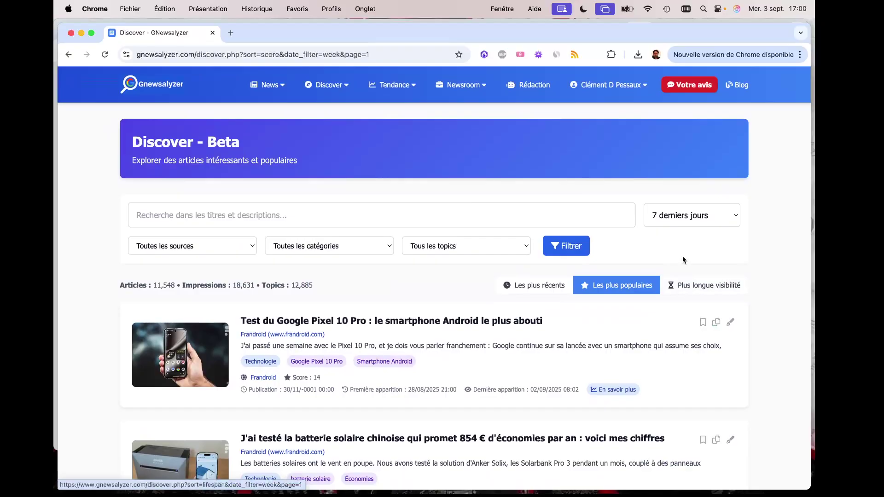
Sort the week's articles by "Plus longue visibilité" and open the history of the Futura article about the interstellar object.
{"action": "left_click", "coordinate": [698, 289]}
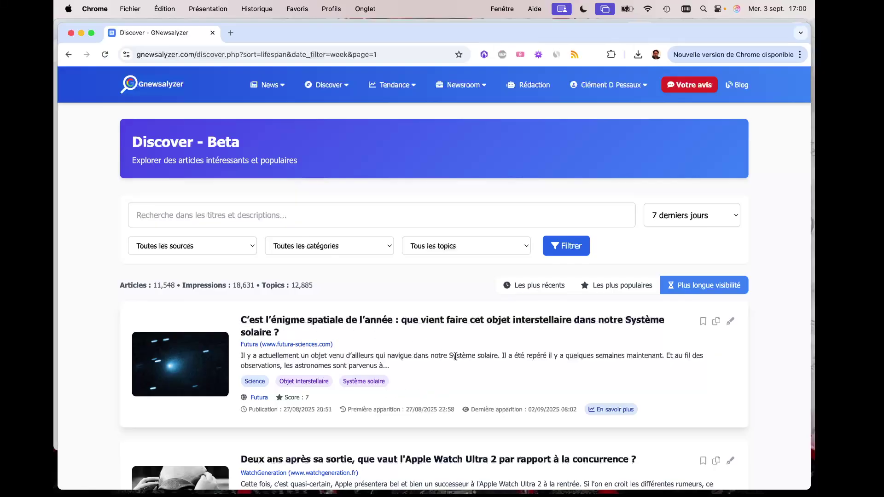
{"action": "scroll", "coordinate": [513, 361], "scroll_direction": "down", "scroll_amount": 5}
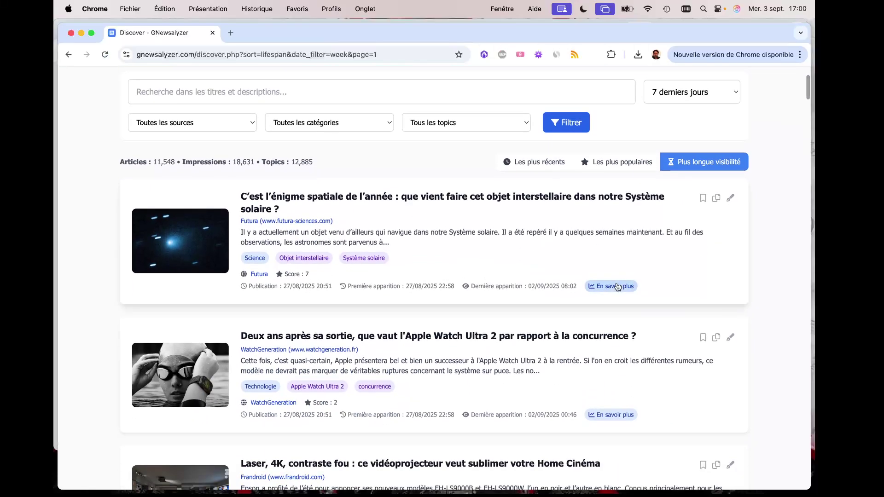
{"action": "left_click", "coordinate": [616, 287]}
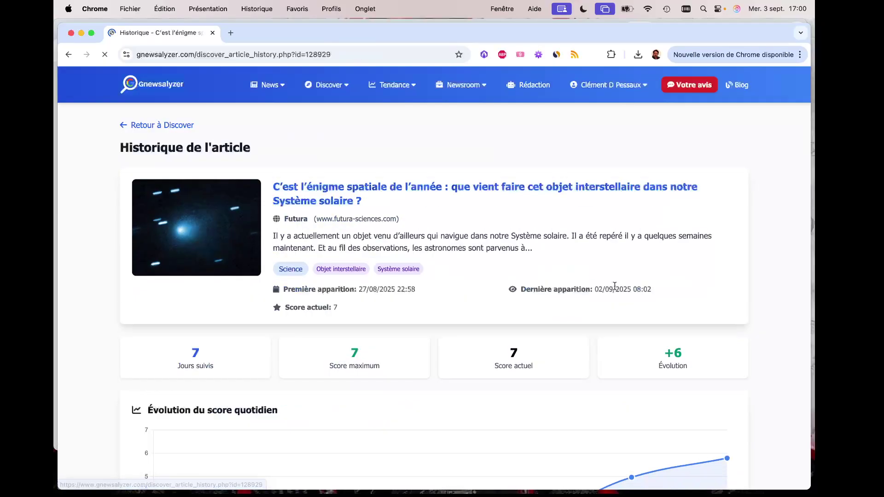
Examine how the interstellar object article's daily score evolves across its chart, along with its summary figures.
{"action": "scroll", "coordinate": [508, 321], "scroll_direction": "down", "scroll_amount": 8}
{"action": "mouse_move", "coordinate": [149, 366]}
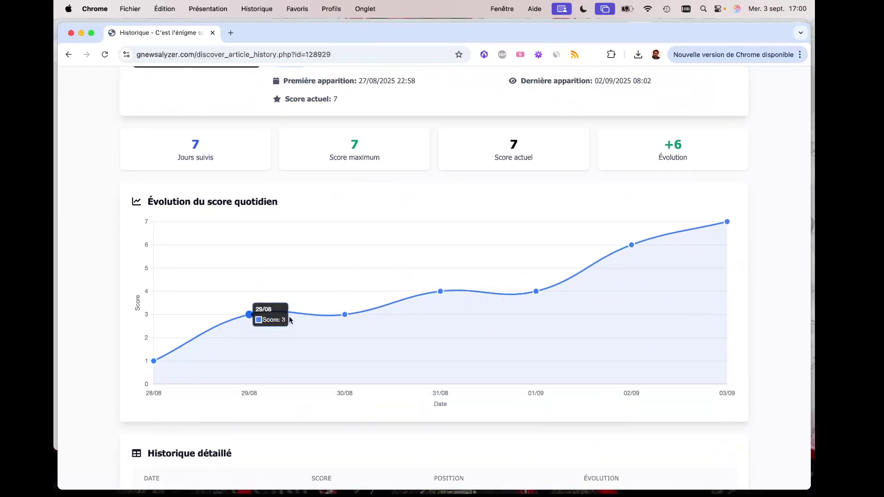
{"action": "mouse_move", "coordinate": [401, 315]}
{"action": "mouse_move", "coordinate": [642, 270]}
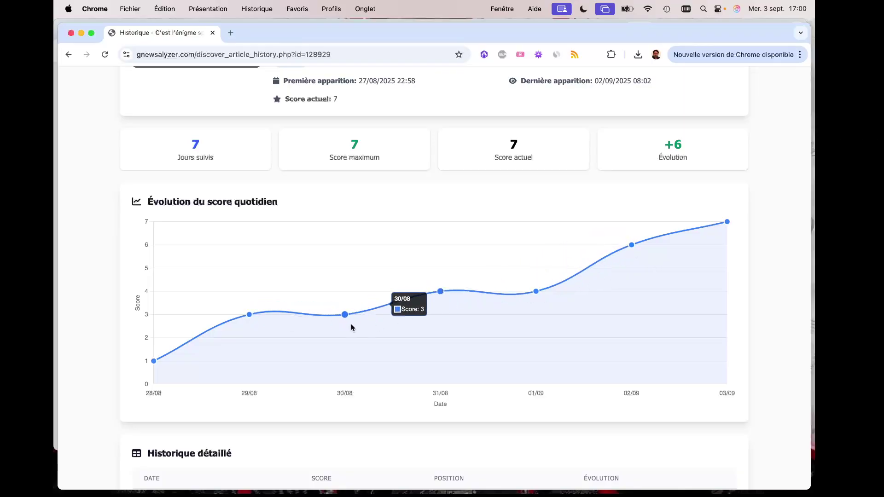
{"action": "mouse_move", "coordinate": [247, 327]}
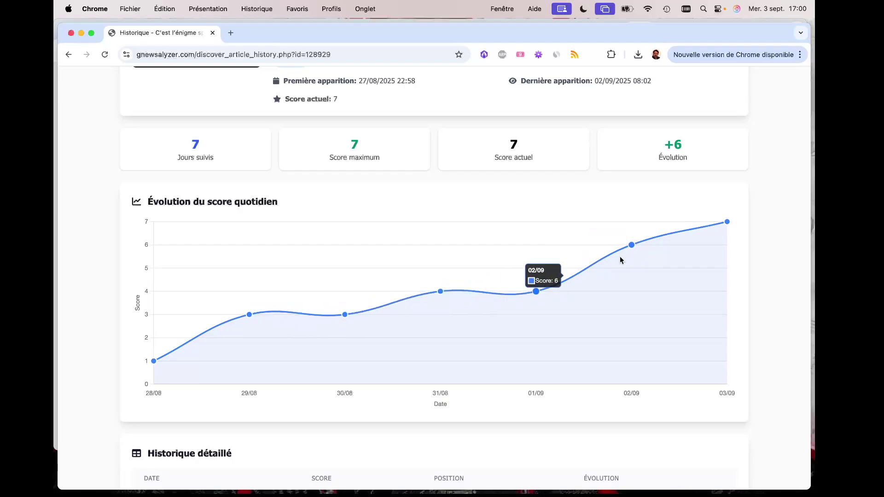
{"action": "scroll", "coordinate": [645, 254], "scroll_direction": "up", "scroll_amount": 5}
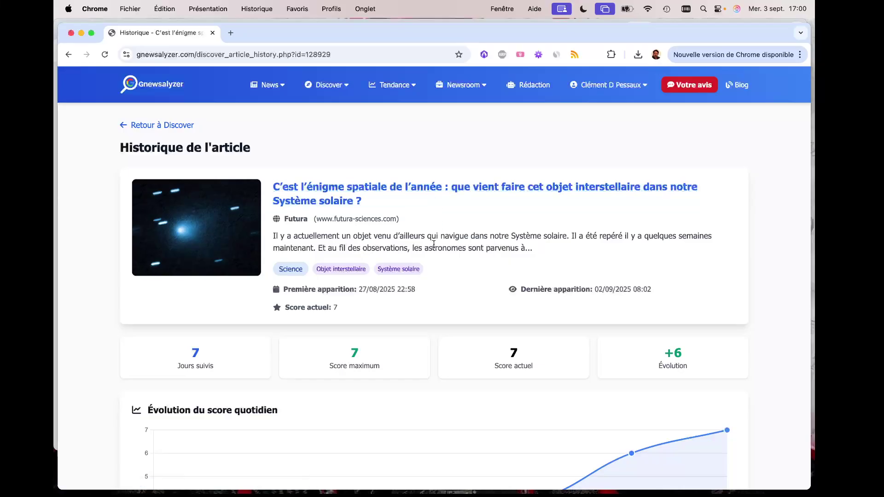
Review the article's detailed daily history and its similar articles, including their topics, scores and dates.
{"action": "scroll", "coordinate": [433, 244], "scroll_direction": "down", "scroll_amount": 10}
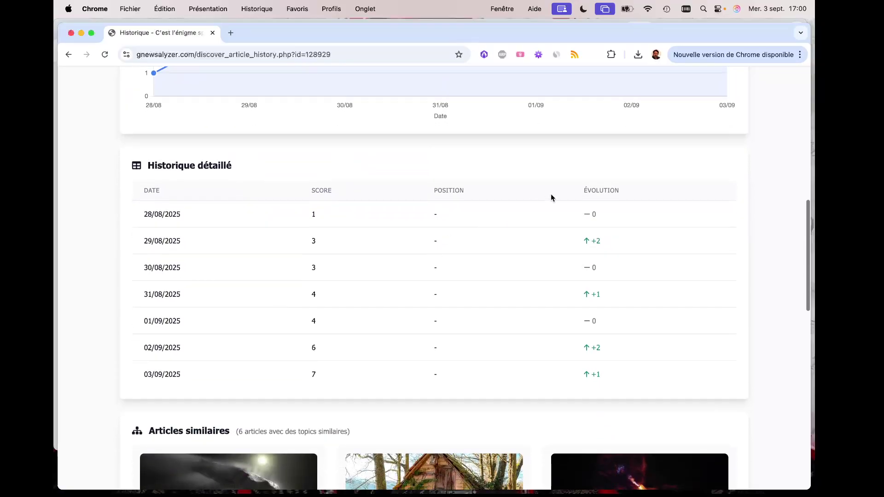
{"action": "scroll", "coordinate": [538, 329], "scroll_direction": "down", "scroll_amount": 5}
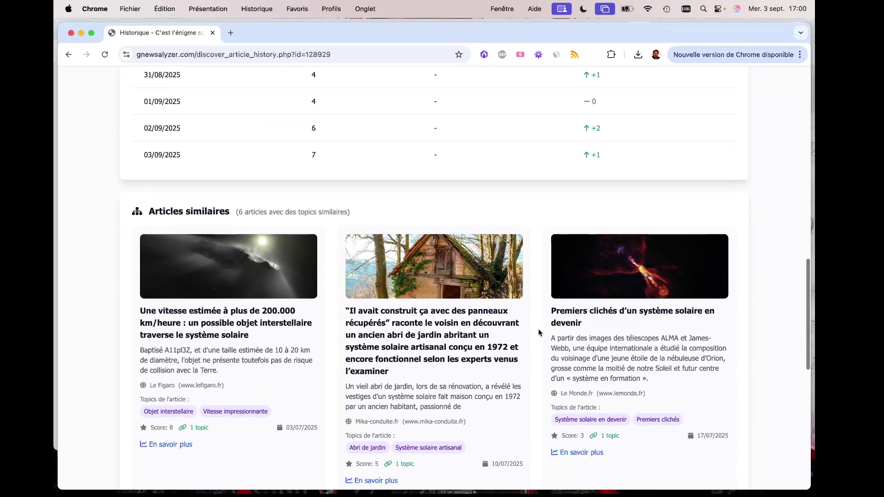
{"action": "scroll", "coordinate": [539, 332], "scroll_direction": "down", "scroll_amount": 2}
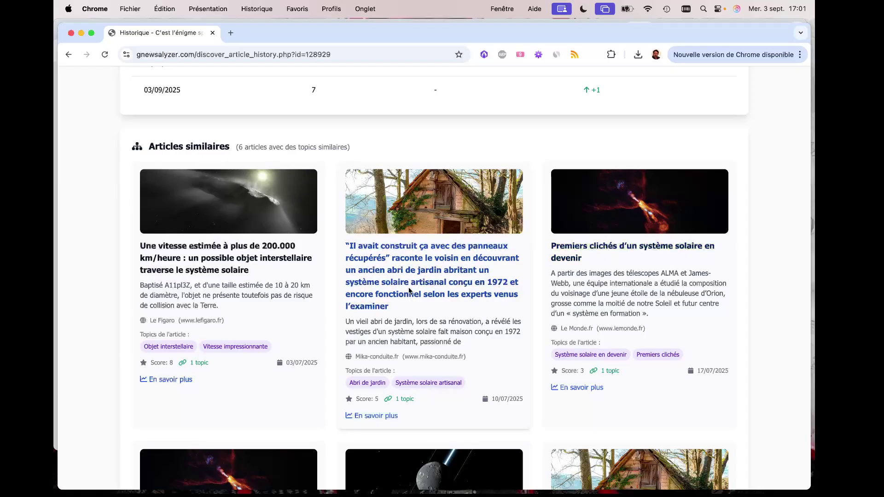
{"action": "scroll", "coordinate": [412, 304], "scroll_direction": "down", "scroll_amount": 5}
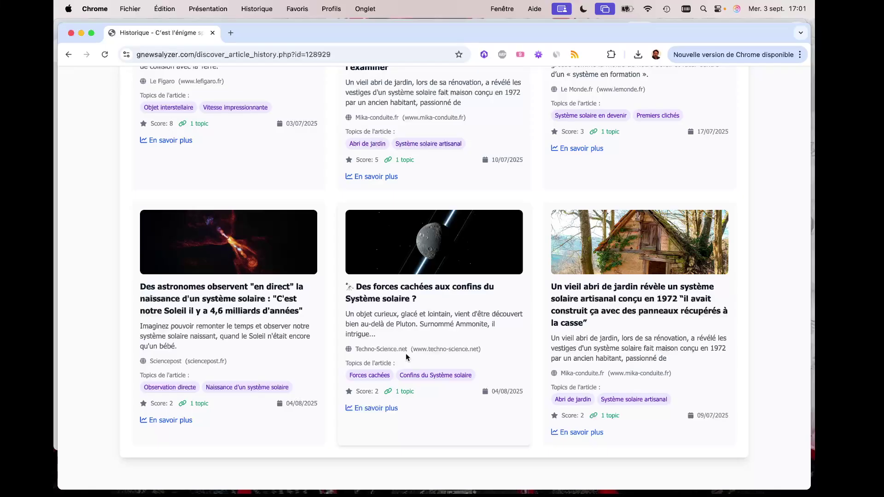
{"action": "scroll", "coordinate": [406, 353], "scroll_direction": "up", "scroll_amount": 5}
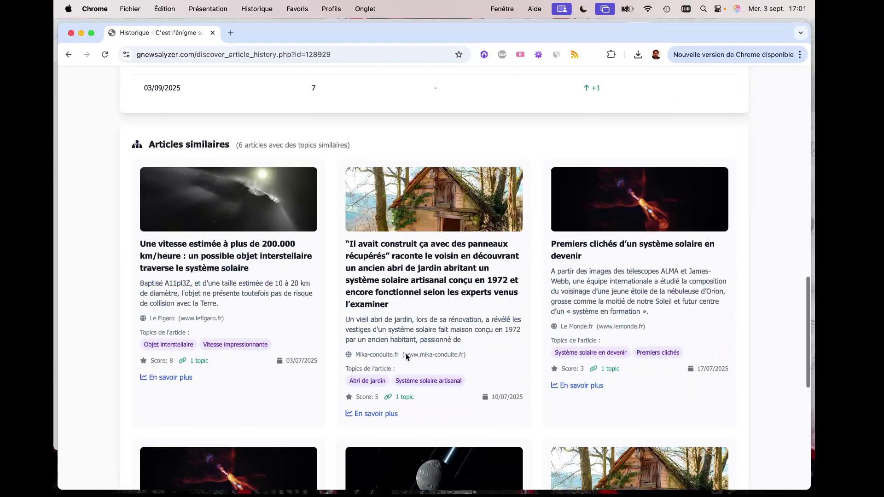
{"action": "scroll", "coordinate": [406, 355], "scroll_direction": "down", "scroll_amount": 1}
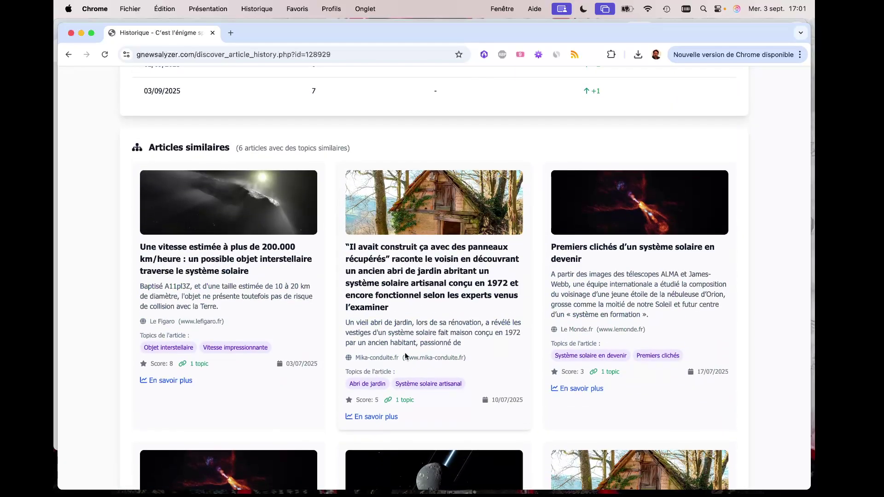
{"action": "scroll", "coordinate": [406, 354], "scroll_direction": "up", "scroll_amount": 12}
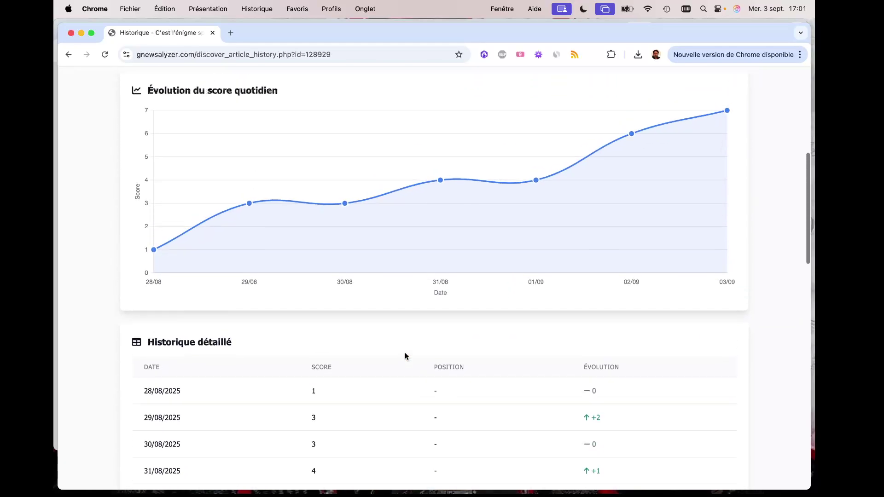
{"action": "scroll", "coordinate": [405, 352], "scroll_direction": "up", "scroll_amount": 3}
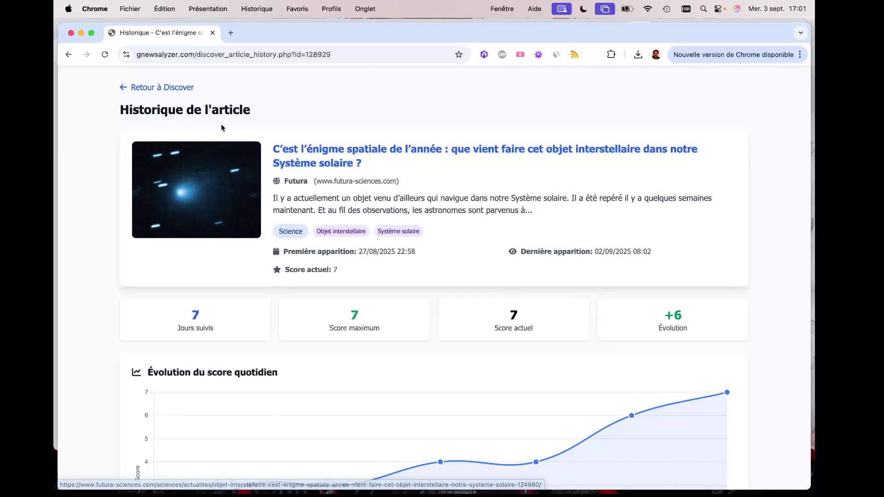
Return to the Discover list and review the available source, category and topic filter options.
{"action": "left_click", "coordinate": [179, 89]}
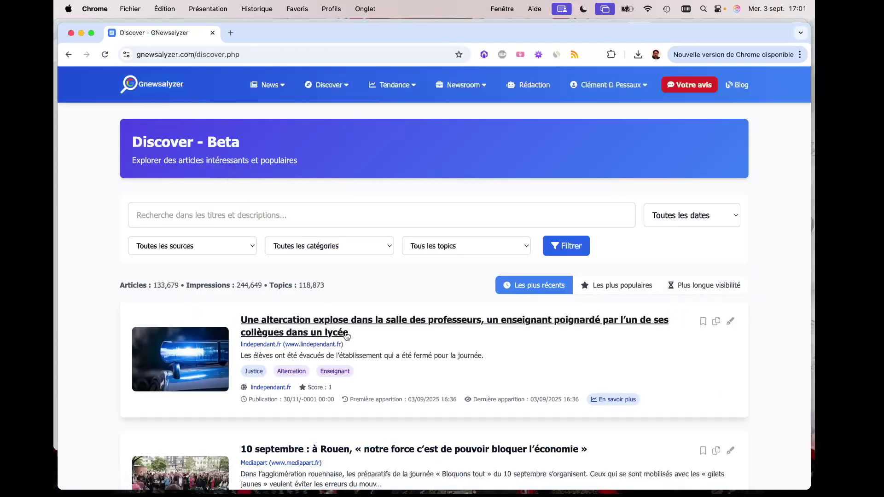
{"action": "left_click", "coordinate": [203, 246]}
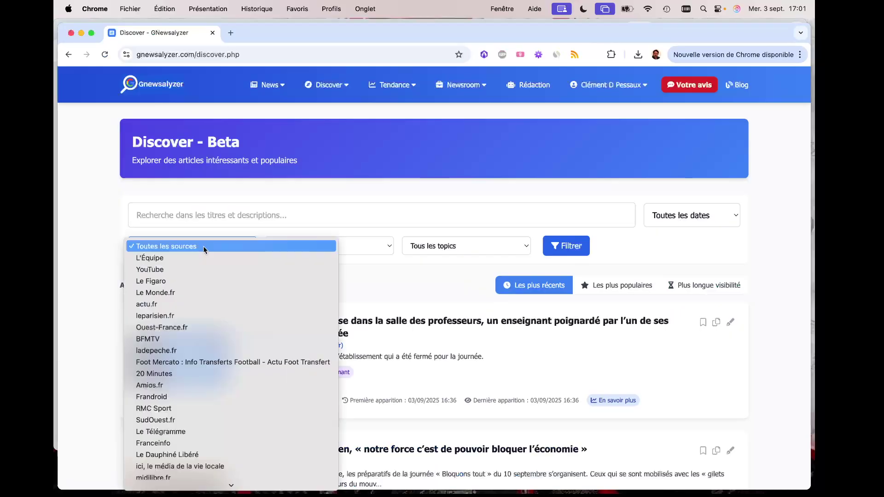
{"action": "left_click", "coordinate": [203, 246]}
{"action": "left_click", "coordinate": [308, 247]}
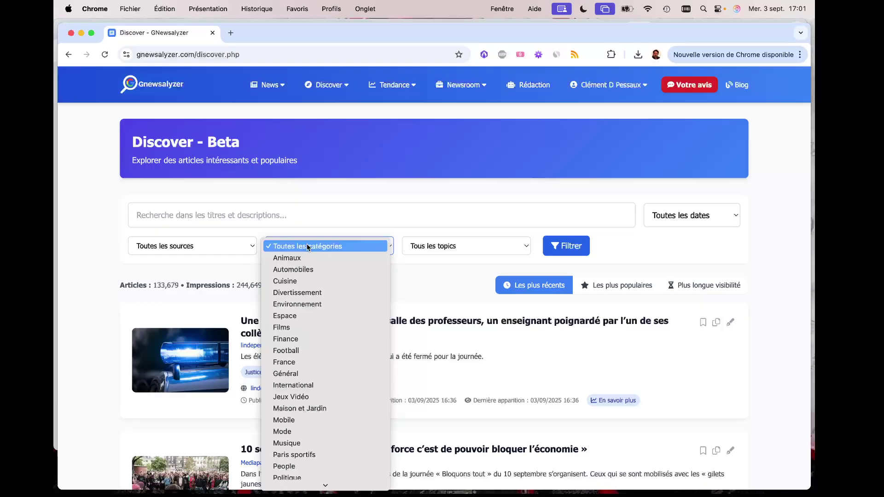
{"action": "left_click", "coordinate": [308, 247]}
{"action": "left_click", "coordinate": [433, 246]}
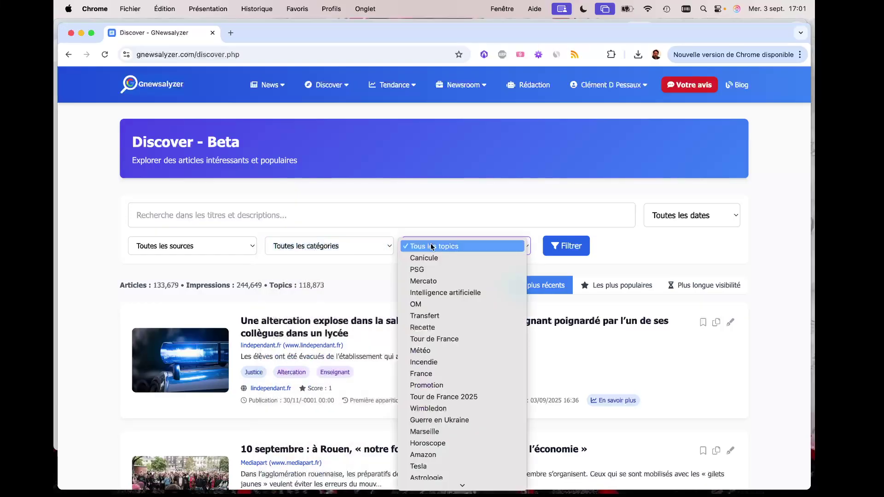
{"action": "left_click", "coordinate": [433, 247]}
Open the full list of Discover sources with "Voir tous les sites" and highlight its totals for active sources and articles.
{"action": "left_click", "coordinate": [190, 248]}
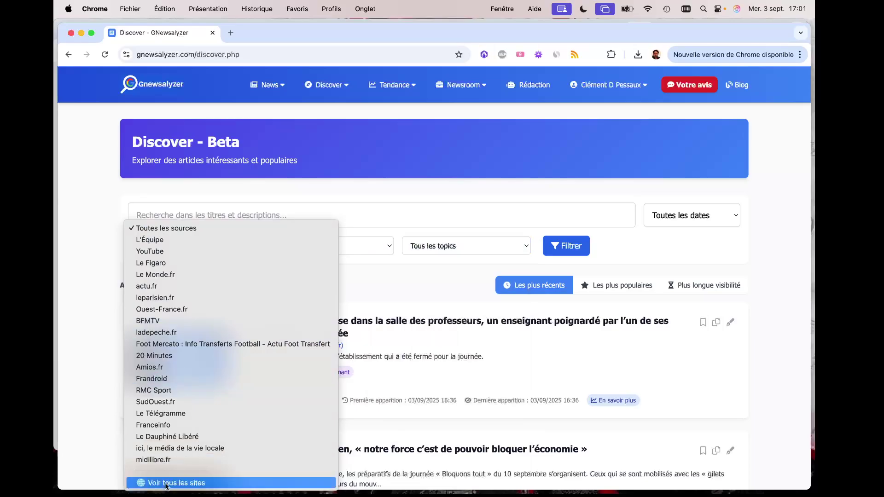
{"action": "left_click", "coordinate": [176, 483]}
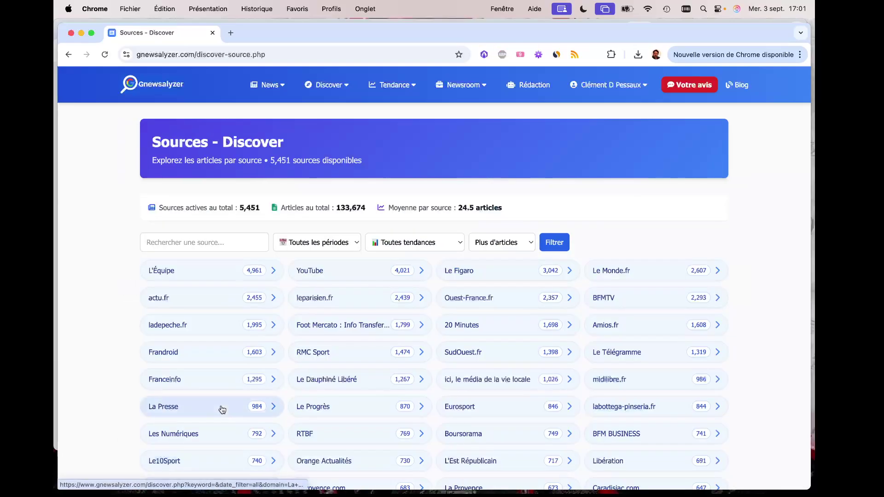
{"action": "left_click_drag", "start_coordinate": [259, 207], "coordinate": [246, 206]}
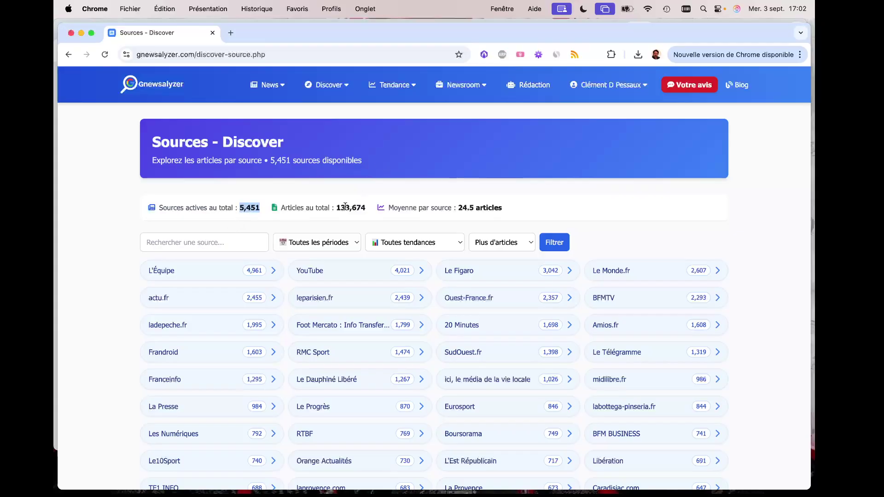
{"action": "left_click_drag", "start_coordinate": [339, 208], "coordinate": [350, 207]}
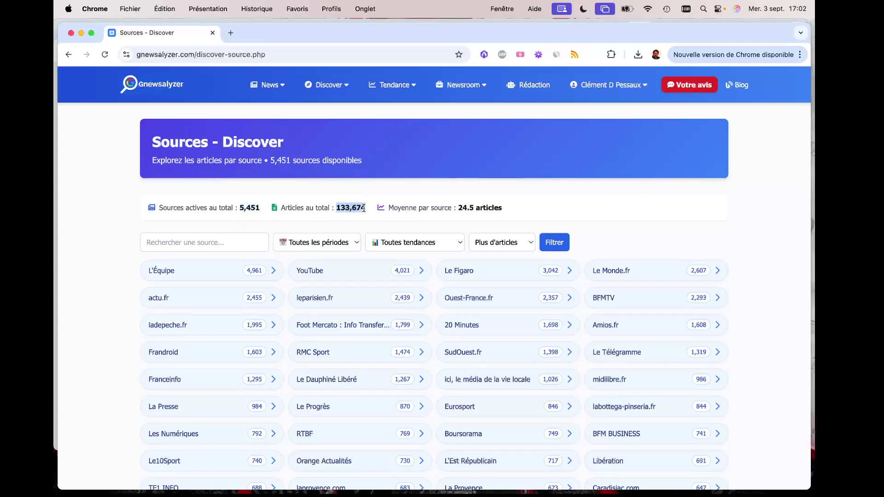
Highlight the average number of articles per source and look through the list of sources with their article counts.
{"action": "left_click_drag", "start_coordinate": [459, 208], "coordinate": [502, 209]}
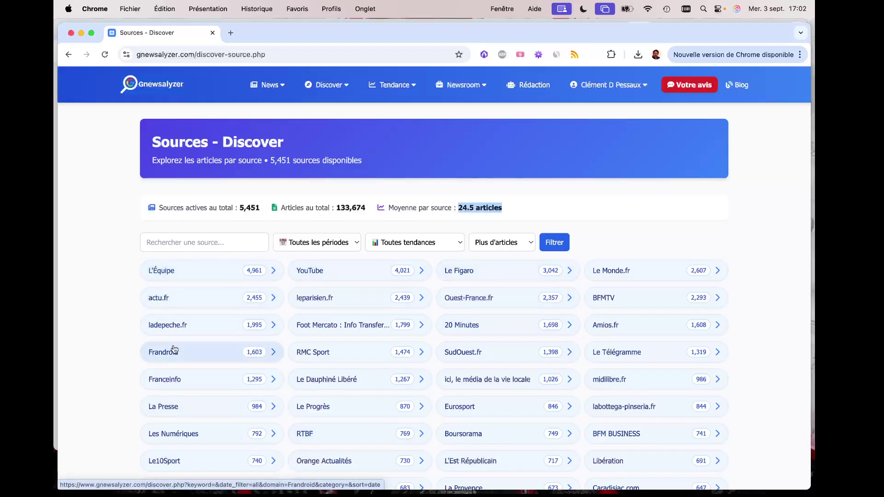
{"action": "scroll", "coordinate": [211, 280], "scroll_direction": "down", "scroll_amount": 1}
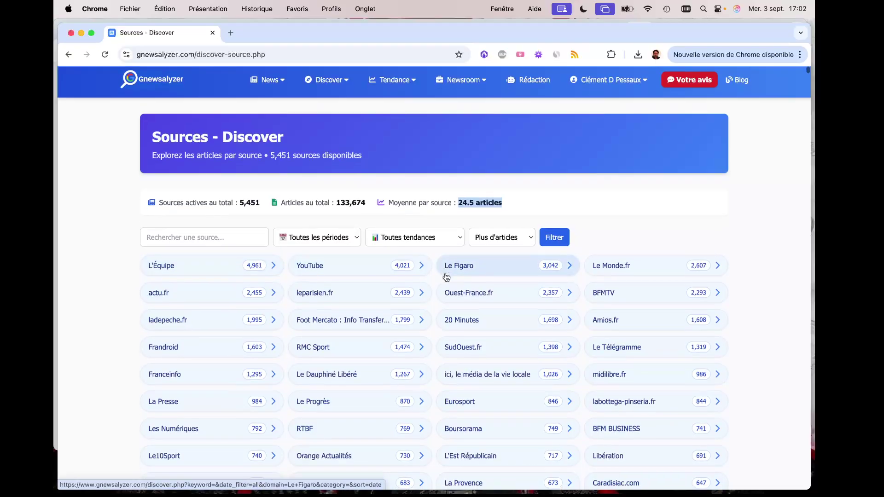
{"action": "scroll", "coordinate": [131, 311], "scroll_direction": "down", "scroll_amount": 1}
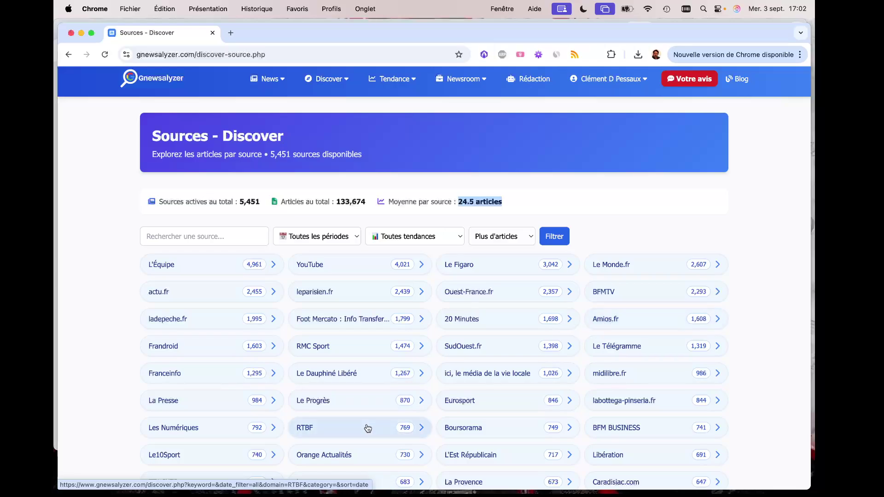
{"action": "scroll", "coordinate": [352, 381], "scroll_direction": "down", "scroll_amount": 3}
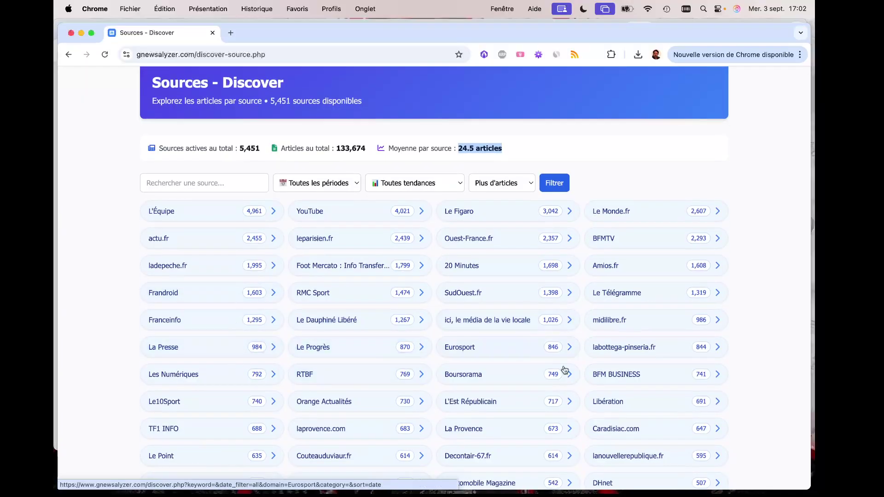
{"action": "scroll", "coordinate": [518, 397], "scroll_direction": "down", "scroll_amount": 9}
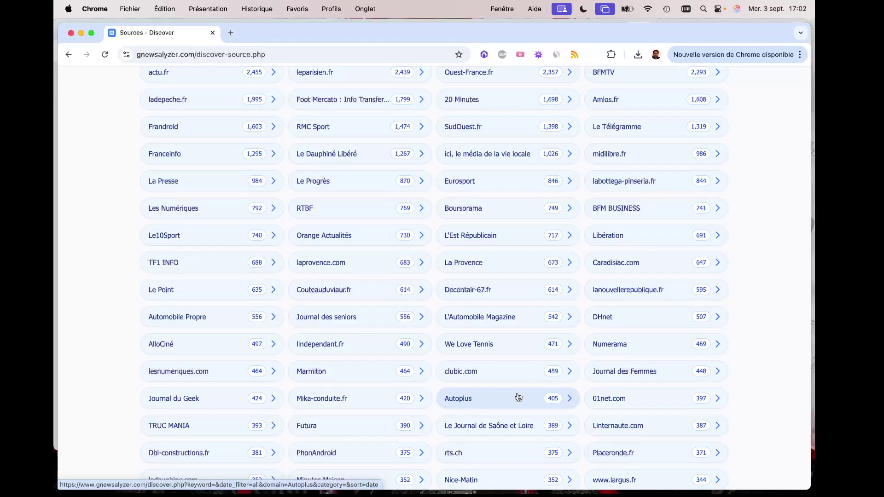
{"action": "scroll", "coordinate": [519, 397], "scroll_direction": "up", "scroll_amount": 10}
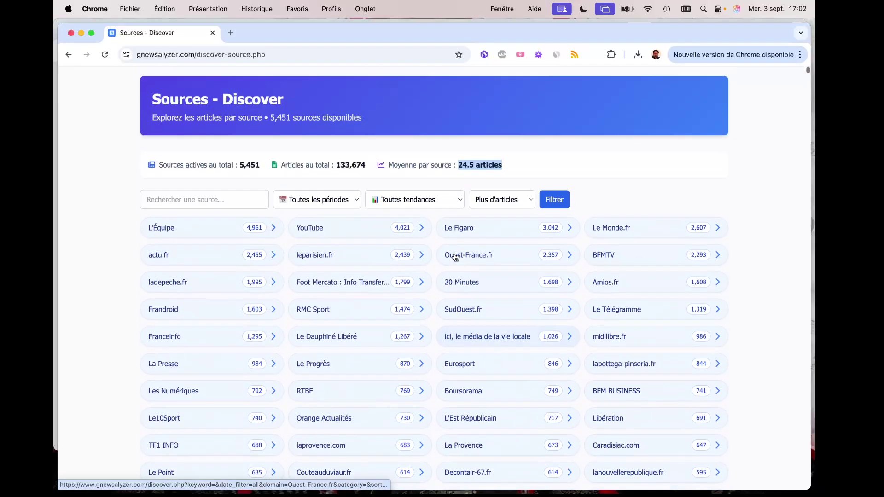
{"action": "scroll", "coordinate": [456, 257], "scroll_direction": "up", "scroll_amount": 2}
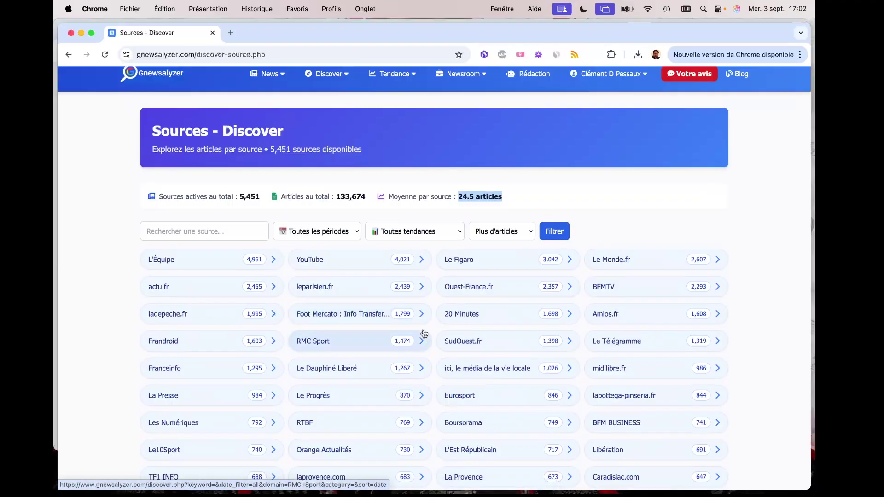
Open Le Figaro from the source list and look over its visibility chart, main categories and most recent articles.
{"action": "left_click", "coordinate": [459, 260]}
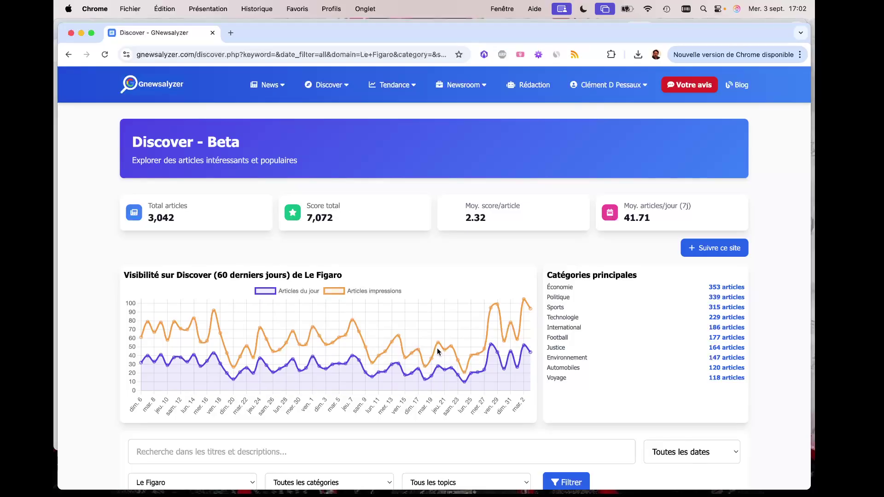
{"action": "scroll", "coordinate": [438, 349], "scroll_direction": "down", "scroll_amount": 6}
{"action": "scroll", "coordinate": [396, 341], "scroll_direction": "down", "scroll_amount": 14}
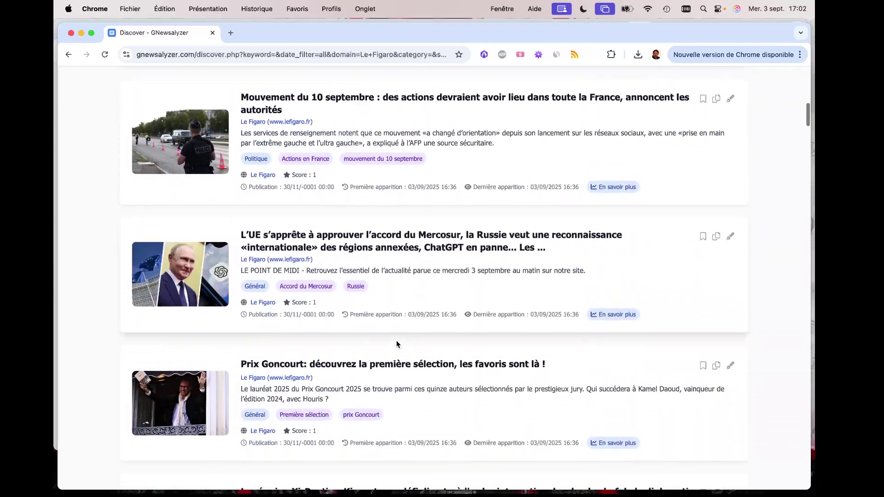
Filter Le Figaro's Discover articles to the period "7 derniers jours".
{"action": "scroll", "coordinate": [396, 341], "scroll_direction": "up", "scroll_amount": 20}
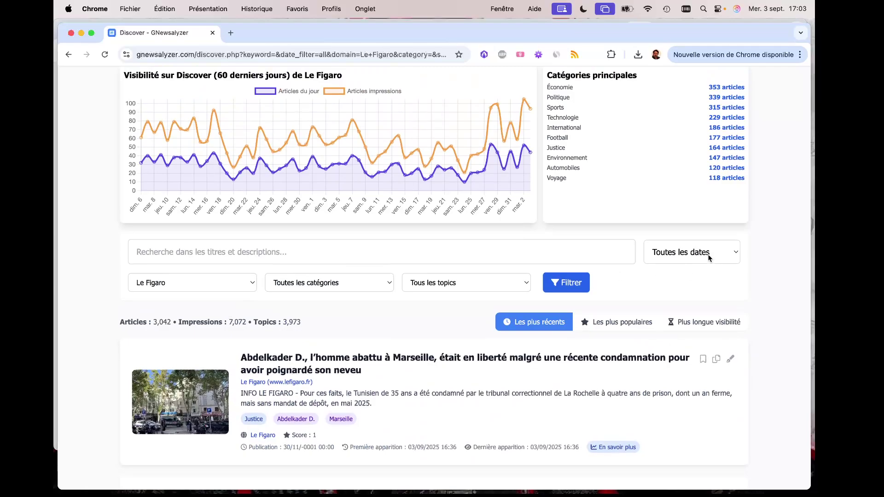
{"action": "left_click", "coordinate": [717, 259]}
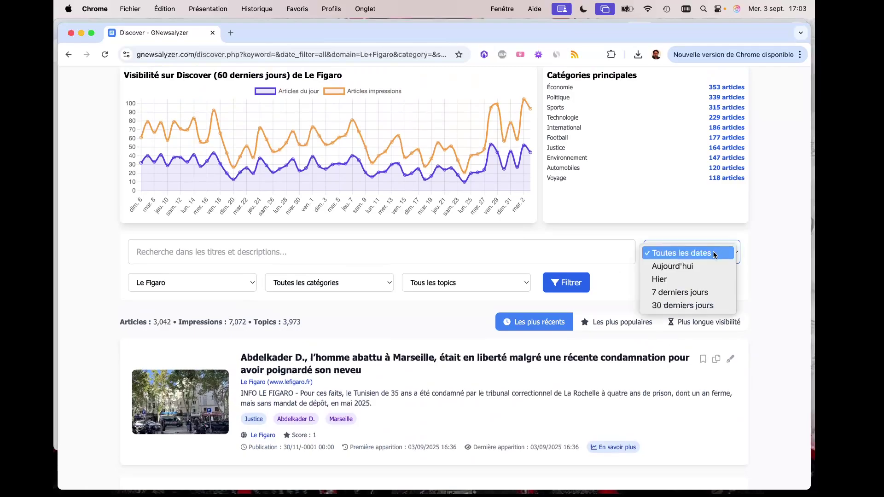
{"action": "left_click", "coordinate": [704, 291]}
{"action": "left_click", "coordinate": [574, 289]}
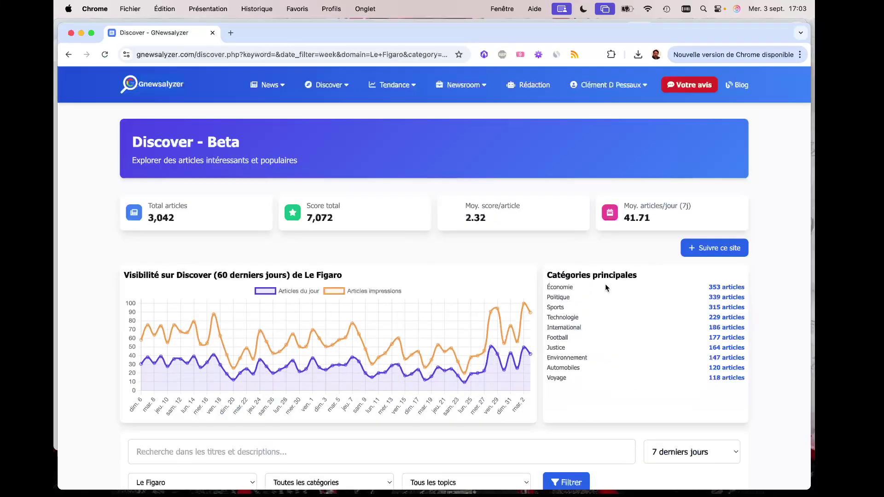
Sort Le Figaro's articles by "Les plus populaires" and review the highest-scoring ones.
{"action": "scroll", "coordinate": [600, 295], "scroll_direction": "down", "scroll_amount": 10}
{"action": "scroll", "coordinate": [599, 299], "scroll_direction": "up", "scroll_amount": 5}
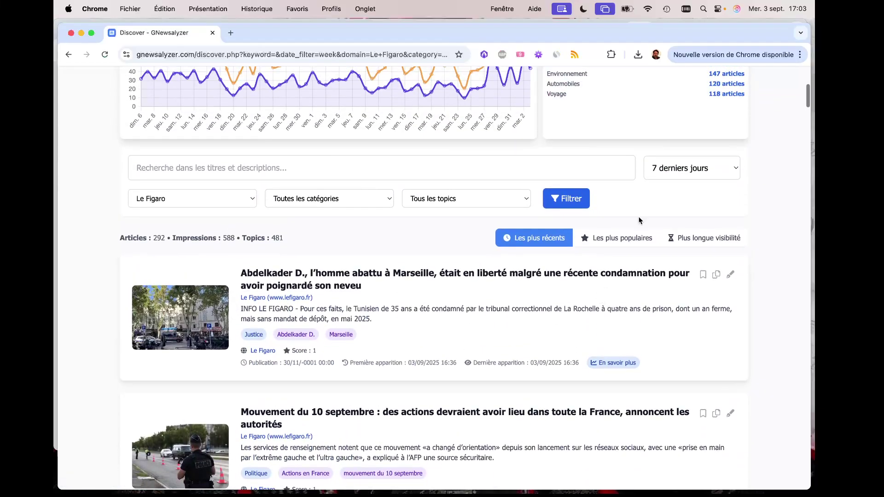
{"action": "left_click", "coordinate": [626, 241]}
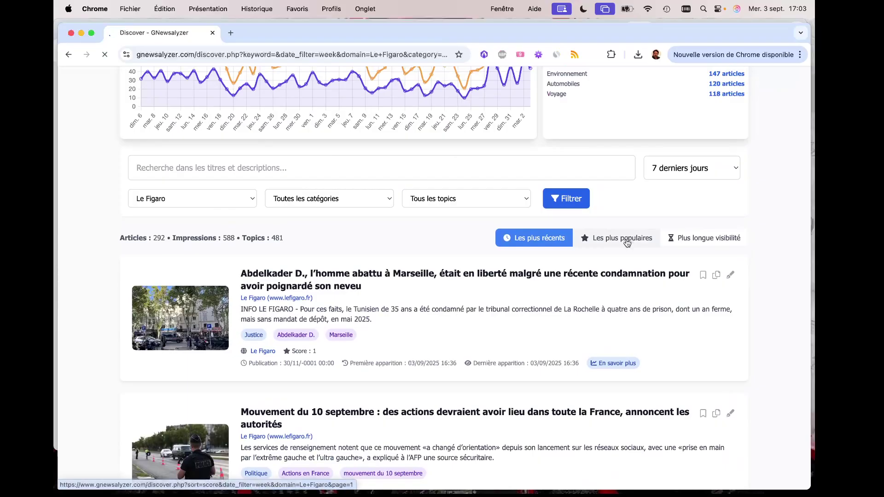
{"action": "scroll", "coordinate": [601, 323], "scroll_direction": "down", "scroll_amount": 8}
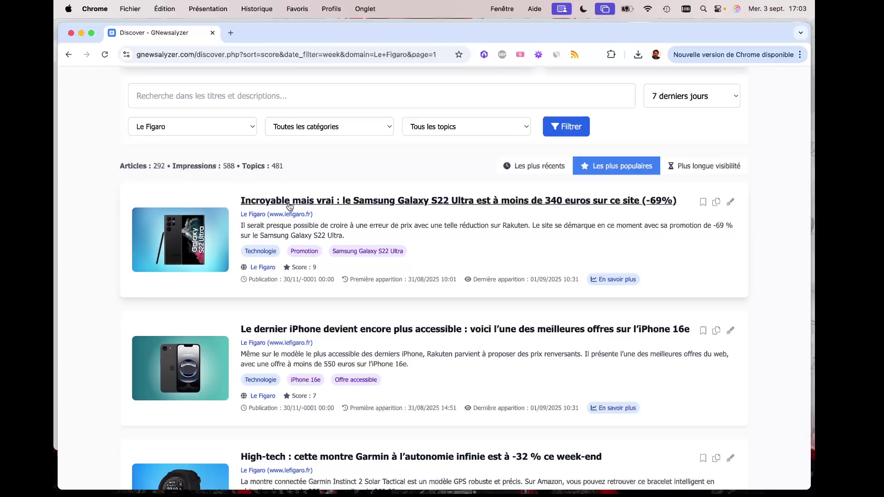
{"action": "scroll", "coordinate": [294, 300], "scroll_direction": "down", "scroll_amount": 6}
{"action": "scroll", "coordinate": [294, 300], "scroll_direction": "down", "scroll_amount": 3}
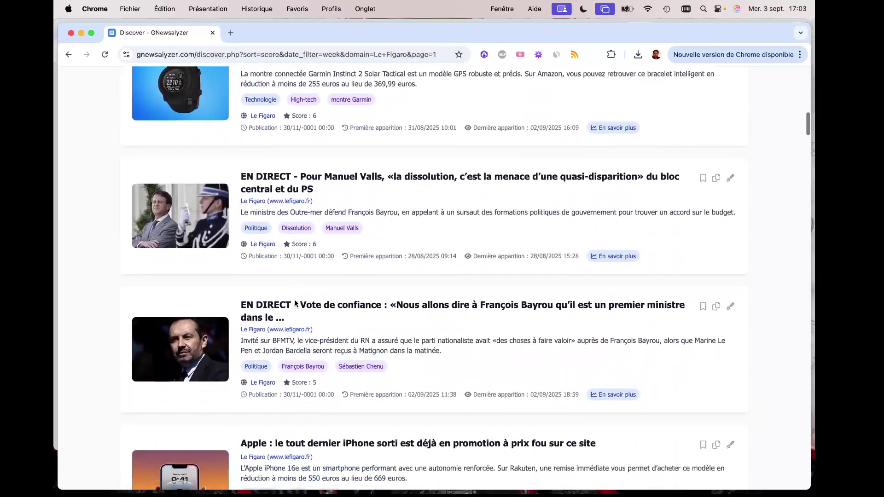
{"action": "scroll", "coordinate": [294, 299], "scroll_direction": "down", "scroll_amount": 6}
{"action": "scroll", "coordinate": [296, 304], "scroll_direction": "down", "scroll_amount": 5}
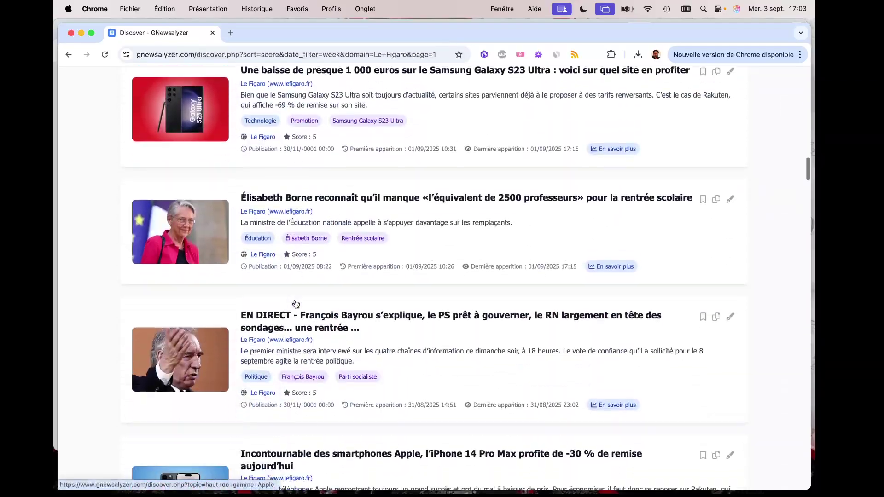
Show only Le Figaro's articles in the Voyage category from its list of main categories.
{"action": "scroll", "coordinate": [292, 300], "scroll_direction": "up", "scroll_amount": 15}
{"action": "scroll", "coordinate": [294, 299], "scroll_direction": "up", "scroll_amount": 8}
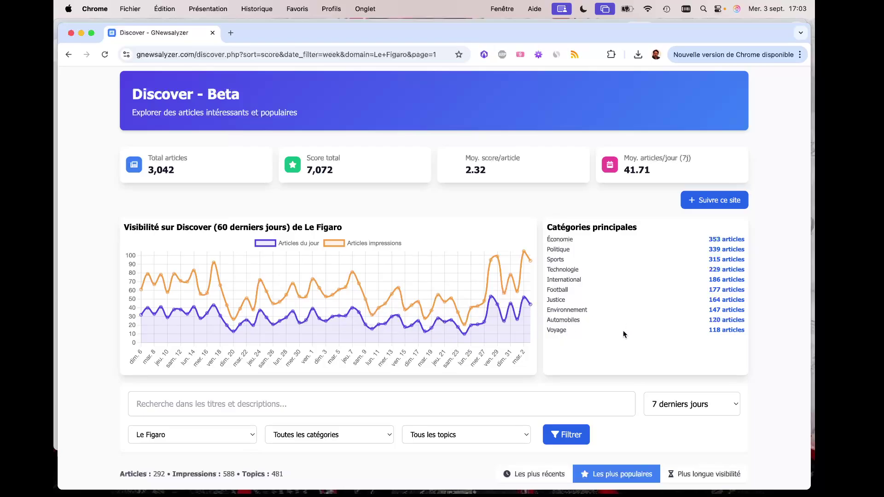
{"action": "left_click", "coordinate": [725, 330]}
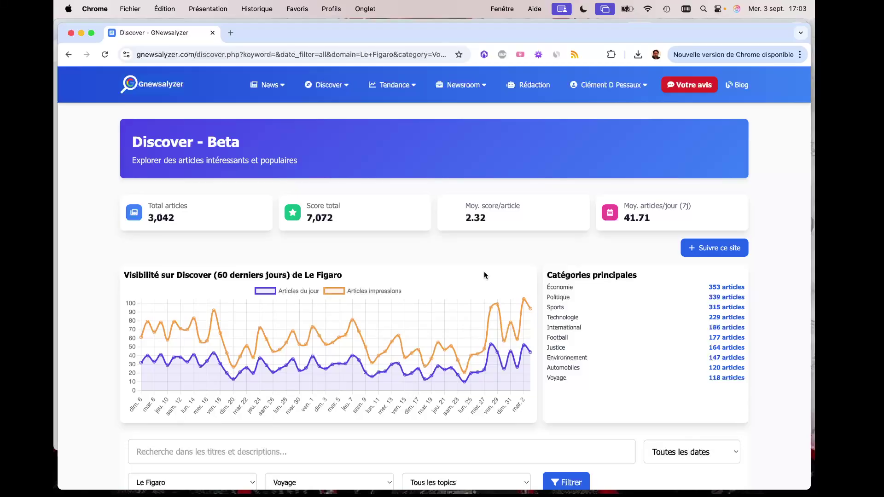
Browse Le Figaro's Voyage articles, examining their subjects, topics, scores and appearance dates.
{"action": "scroll", "coordinate": [484, 276], "scroll_direction": "down", "scroll_amount": 10}
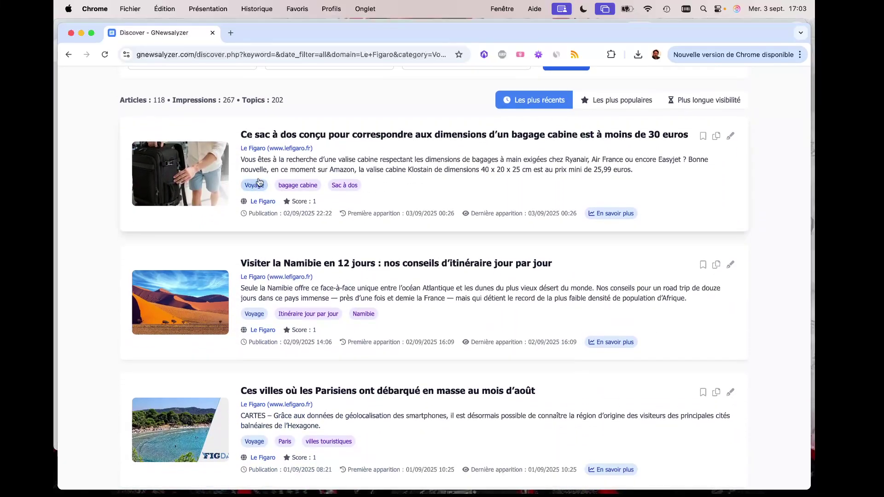
{"action": "scroll", "coordinate": [294, 232], "scroll_direction": "down", "scroll_amount": 5}
{"action": "scroll", "coordinate": [295, 235], "scroll_direction": "down", "scroll_amount": 8}
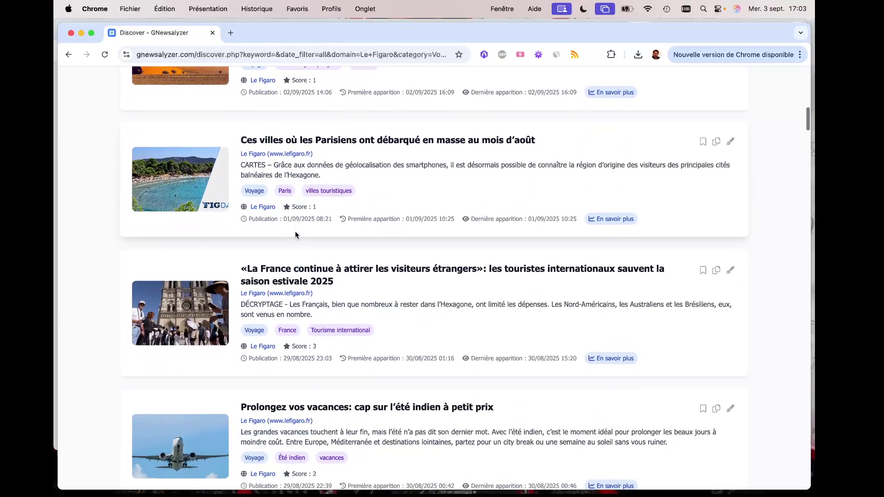
{"action": "scroll", "coordinate": [295, 233], "scroll_direction": "down", "scroll_amount": 7}
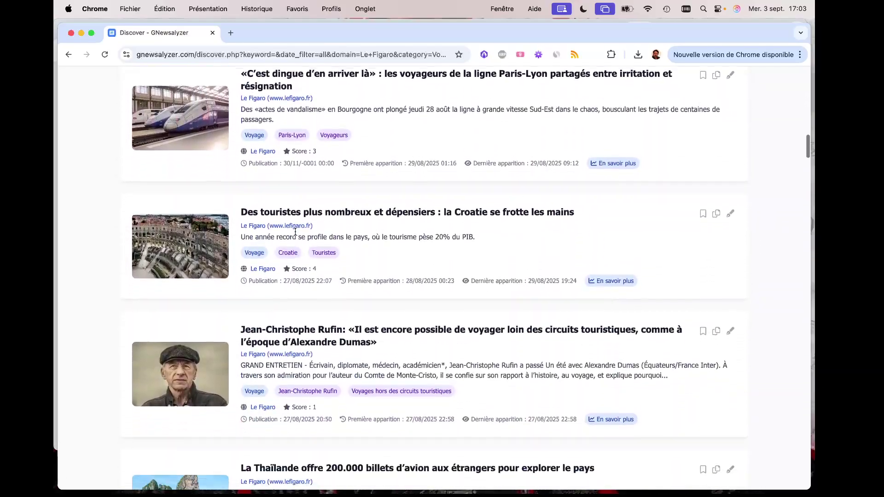
{"action": "scroll", "coordinate": [296, 235], "scroll_direction": "down", "scroll_amount": 10}
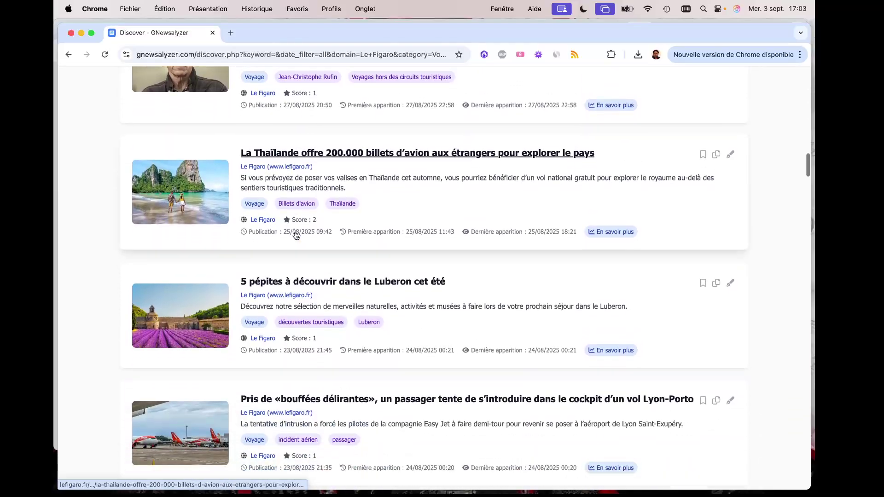
{"action": "scroll", "coordinate": [296, 236], "scroll_direction": "down", "scroll_amount": 1}
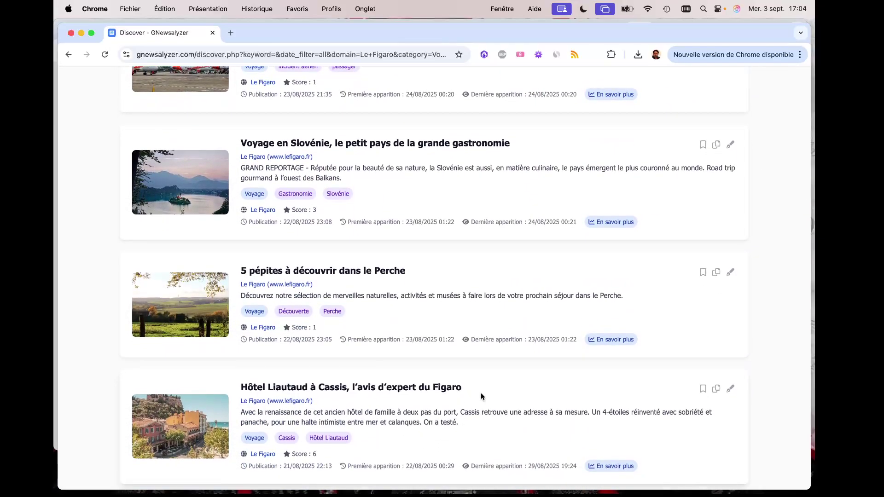
{"action": "scroll", "coordinate": [481, 396], "scroll_direction": "down", "scroll_amount": 4}
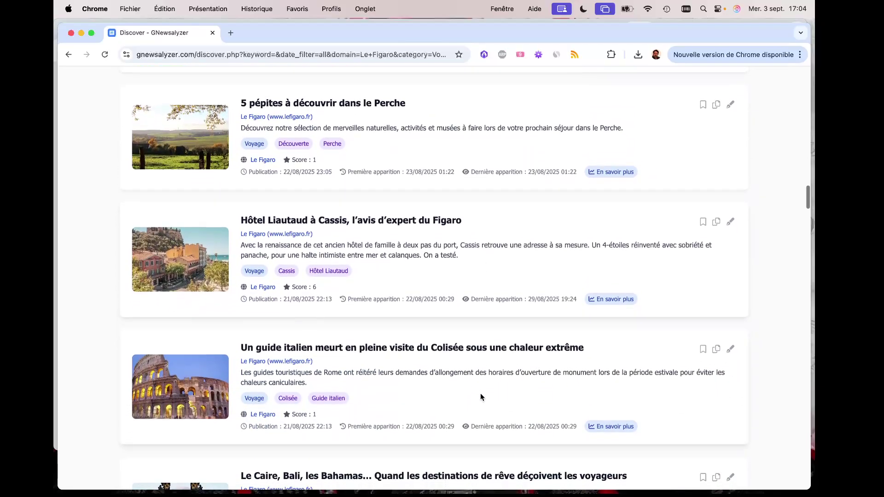
{"action": "scroll", "coordinate": [481, 395], "scroll_direction": "down", "scroll_amount": 7}
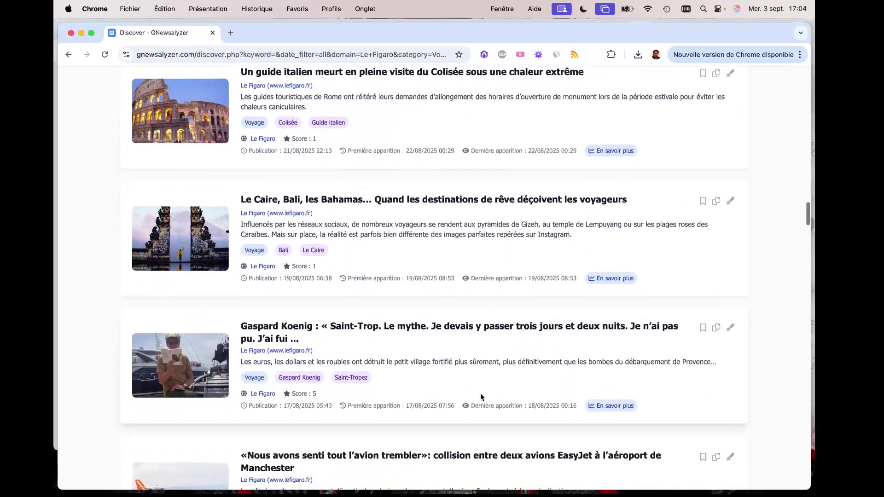
{"action": "scroll", "coordinate": [481, 397], "scroll_direction": "down", "scroll_amount": 10}
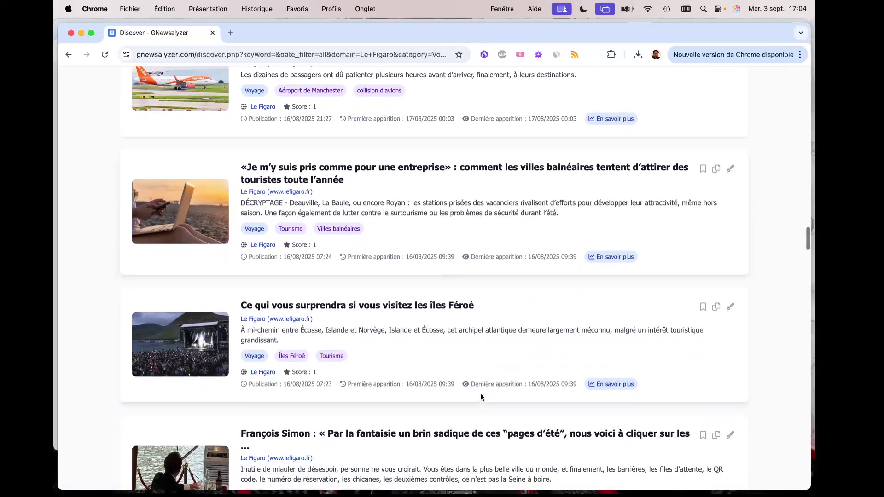
{"action": "scroll", "coordinate": [481, 397], "scroll_direction": "down", "scroll_amount": 8}
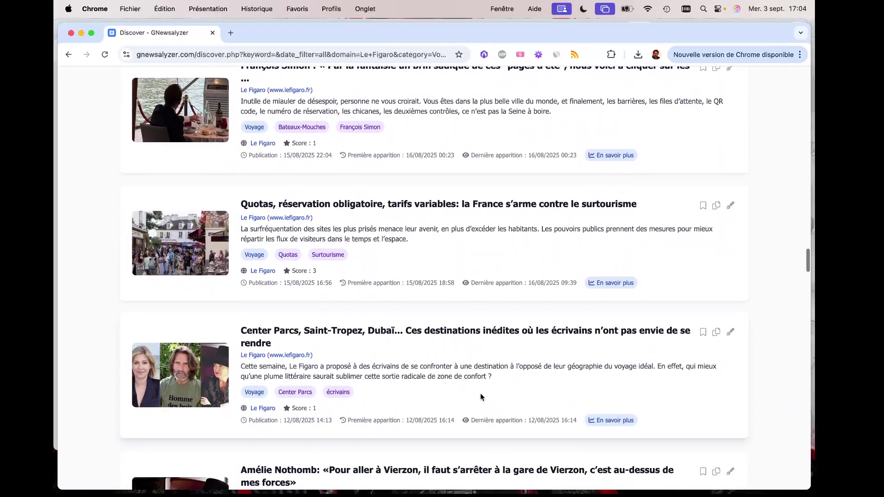
{"action": "scroll", "coordinate": [480, 393], "scroll_direction": "up", "scroll_amount": 11}
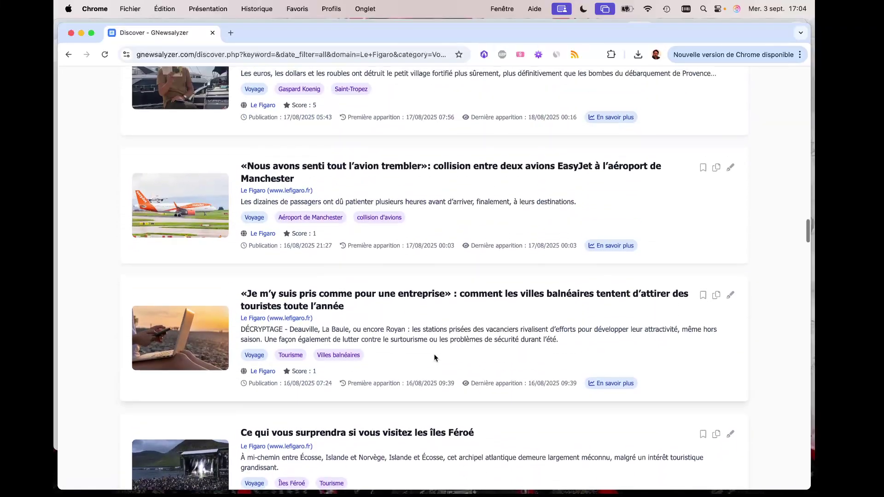
{"action": "scroll", "coordinate": [434, 355], "scroll_direction": "up", "scroll_amount": 6}
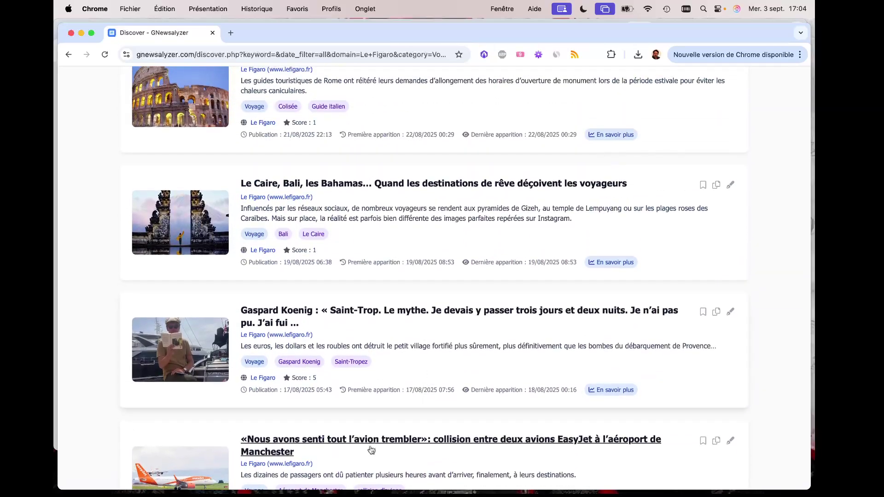
Open the history of the article "Le Caire, Bali, les Bahamas…" and review its daily scores and similar articles.
{"action": "scroll", "coordinate": [331, 254], "scroll_direction": "up", "scroll_amount": 1}
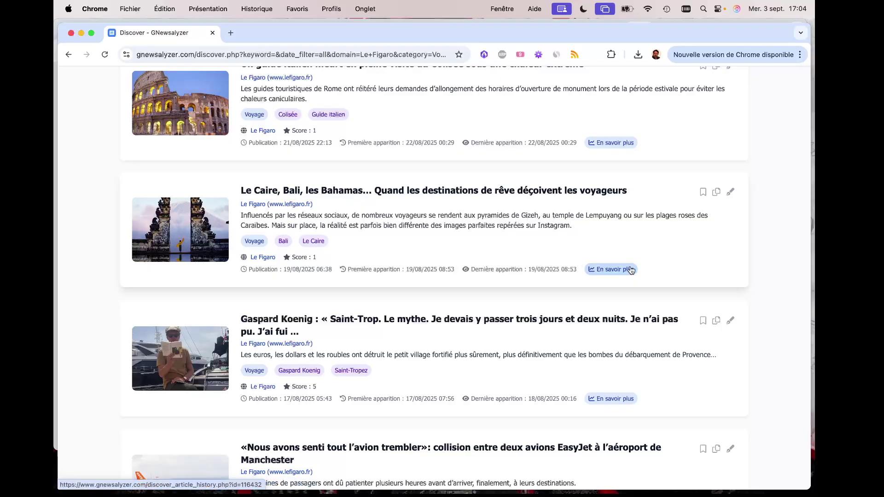
{"action": "scroll", "coordinate": [503, 256], "scroll_direction": "down", "scroll_amount": 5}
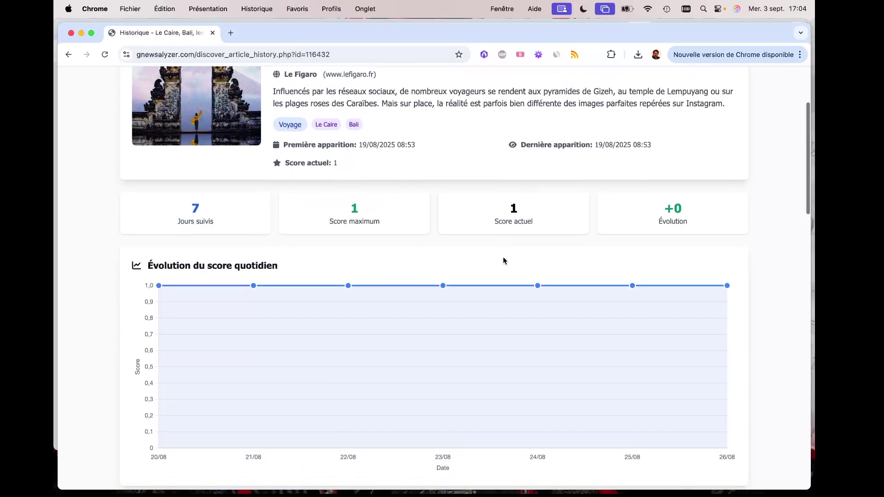
{"action": "scroll", "coordinate": [504, 261], "scroll_direction": "down", "scroll_amount": 7}
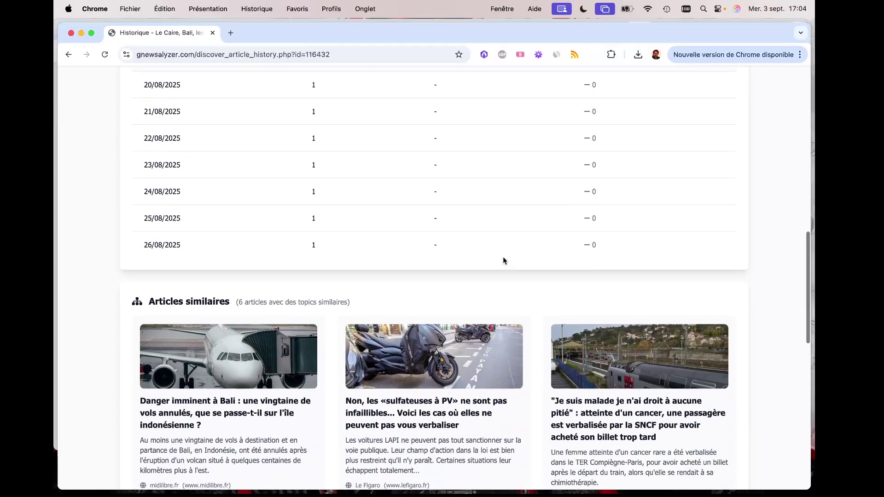
{"action": "scroll", "coordinate": [504, 261], "scroll_direction": "down", "scroll_amount": 6}
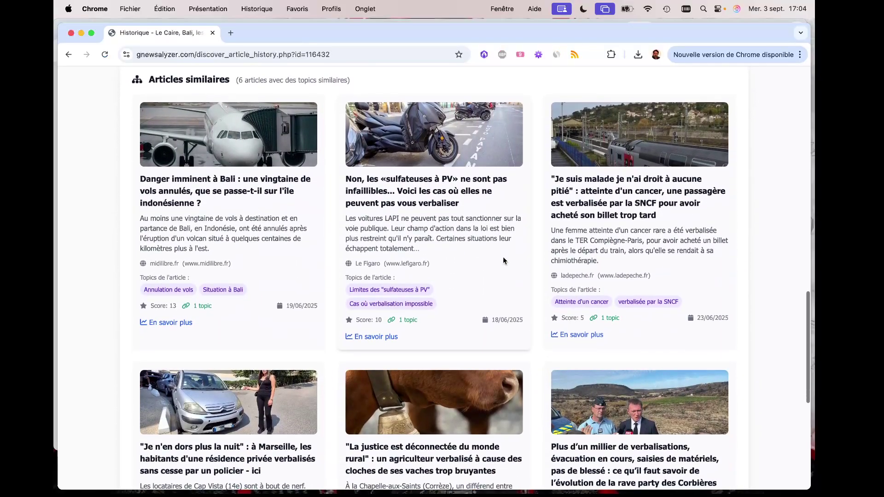
{"action": "scroll", "coordinate": [458, 336], "scroll_direction": "up", "scroll_amount": 18}
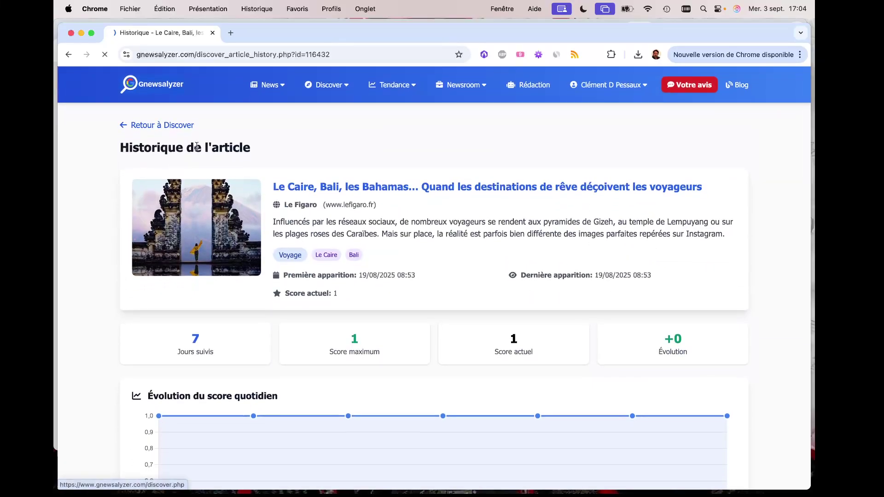
Return from the article history to Discover and open the complete list of sources from the source filter.
{"action": "left_click", "coordinate": [177, 125]}
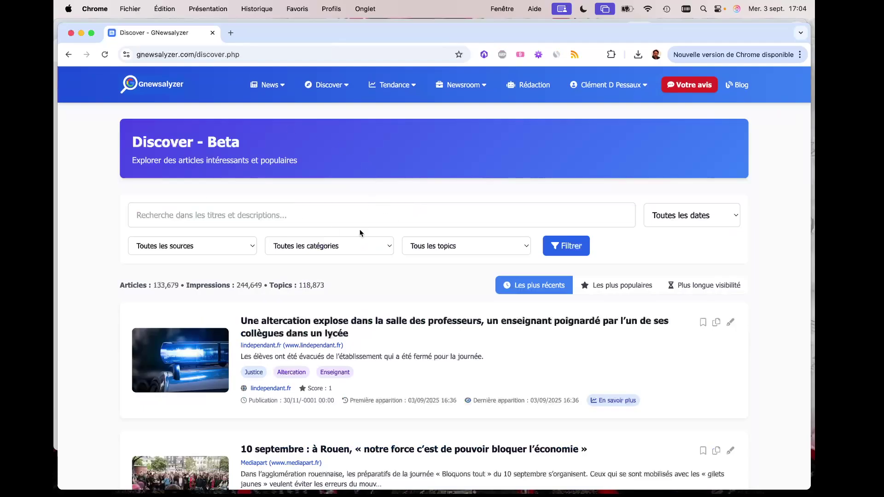
{"action": "left_click", "coordinate": [218, 246]}
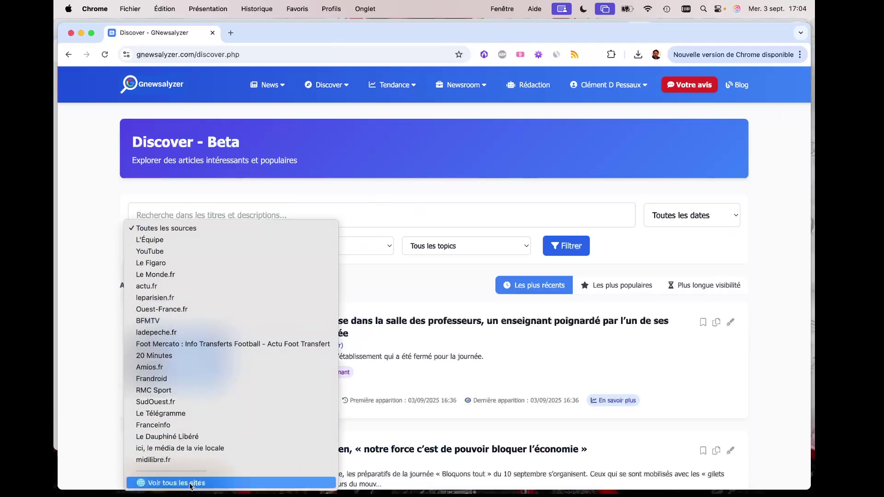
{"action": "left_click", "coordinate": [191, 483]}
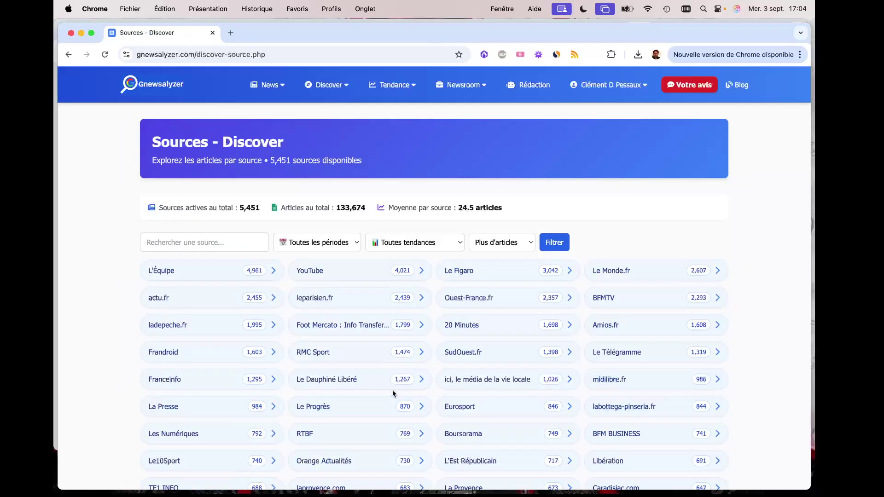
Open Le Figaro from the sources list and review its visibility statistics, main categories and most recent articles.
{"action": "left_click", "coordinate": [466, 272]}
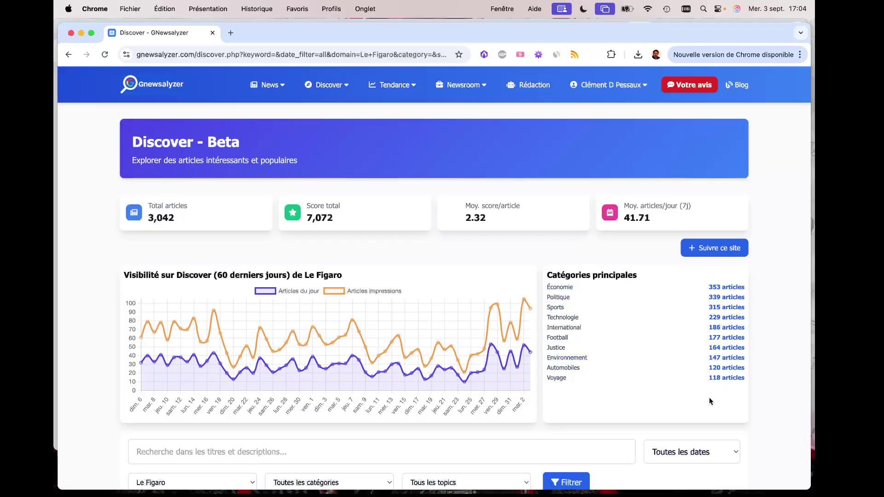
{"action": "scroll", "coordinate": [354, 319], "scroll_direction": "down", "scroll_amount": 5}
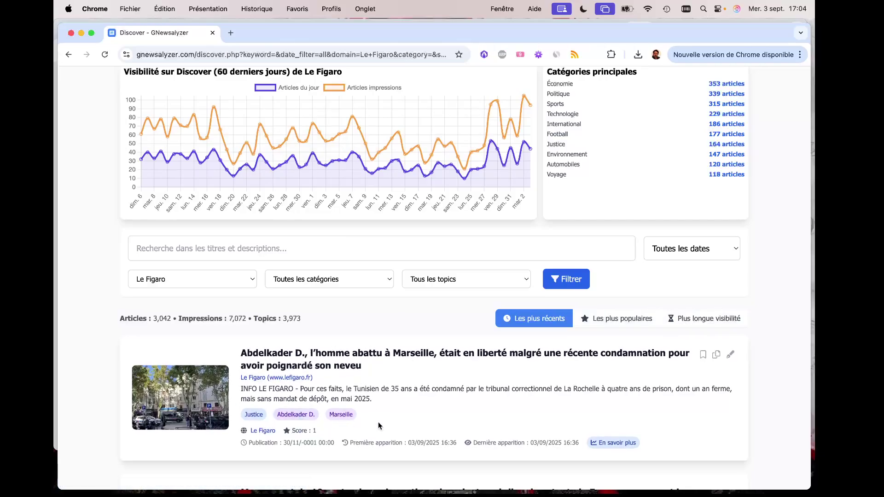
{"action": "scroll", "coordinate": [378, 422], "scroll_direction": "up", "scroll_amount": 5}
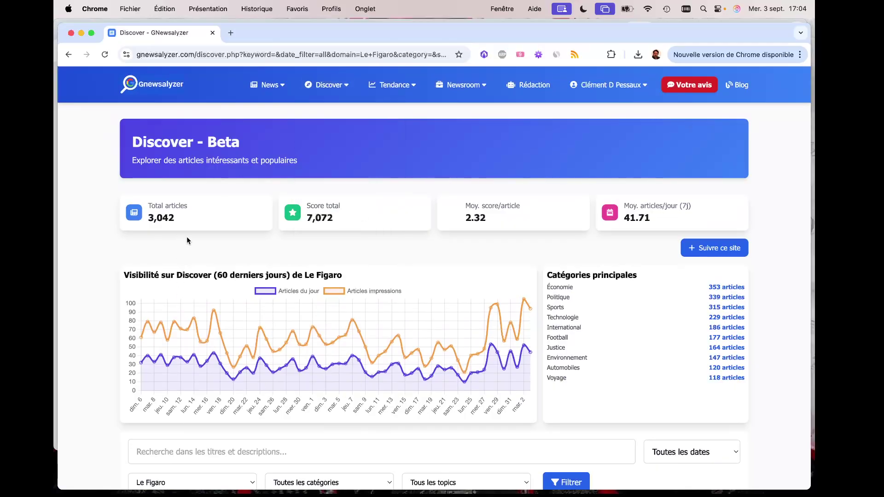
Open Amios.fr from the Discover sources list and show only its articles in the Environnement category.
{"action": "mouse_move", "coordinate": [329, 87]}
{"action": "left_click", "coordinate": [339, 131]}
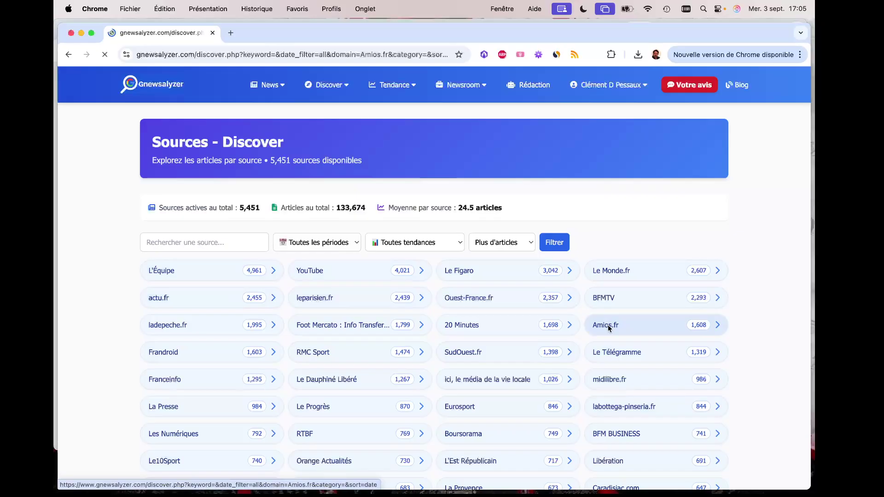
{"action": "scroll", "coordinate": [512, 328], "scroll_direction": "down", "scroll_amount": 3}
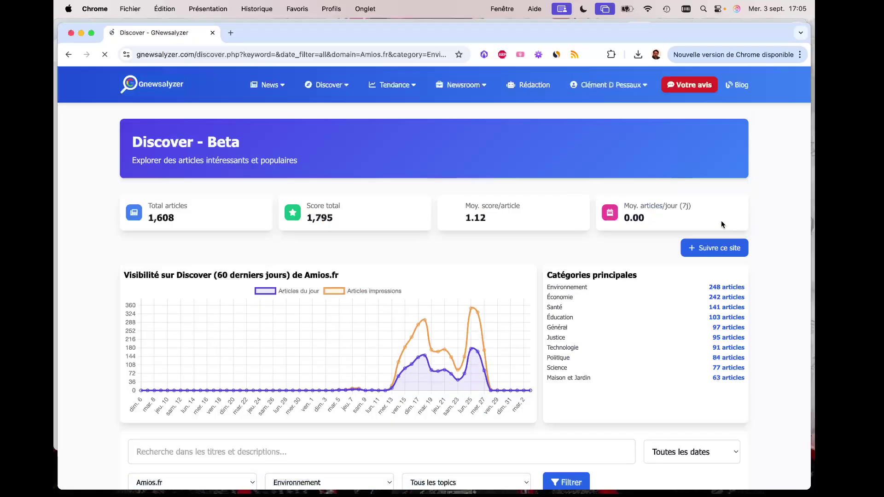
{"action": "scroll", "coordinate": [455, 301], "scroll_direction": "down", "scroll_amount": 10}
{"action": "scroll", "coordinate": [455, 300], "scroll_direction": "down", "scroll_amount": 2}
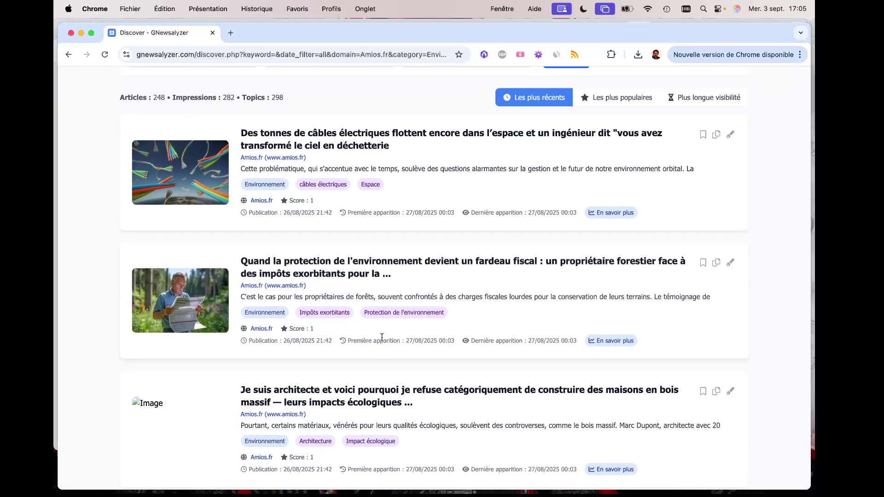
Browse Amios.fr's Environnement articles, examining their headlines, topics, scores, and publication and appearance dates.
{"action": "scroll", "coordinate": [363, 301], "scroll_direction": "down", "scroll_amount": 5}
{"action": "scroll", "coordinate": [363, 300], "scroll_direction": "down", "scroll_amount": 6}
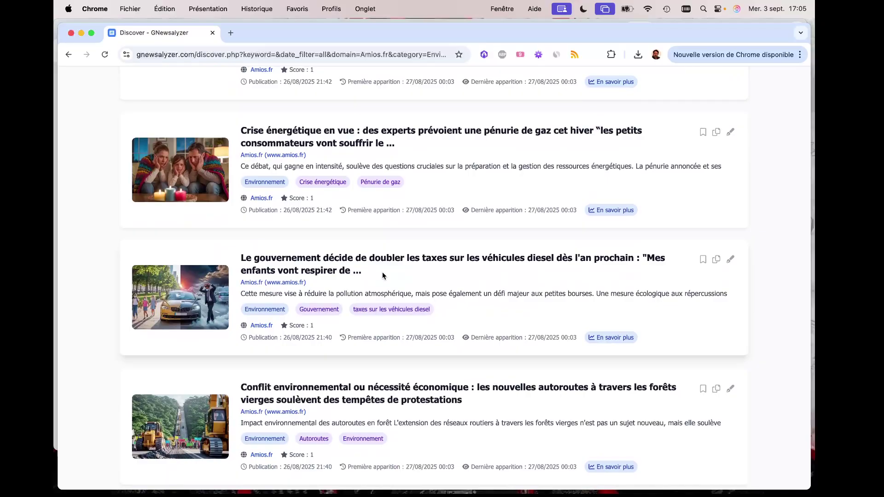
{"action": "scroll", "coordinate": [383, 275], "scroll_direction": "down", "scroll_amount": 12}
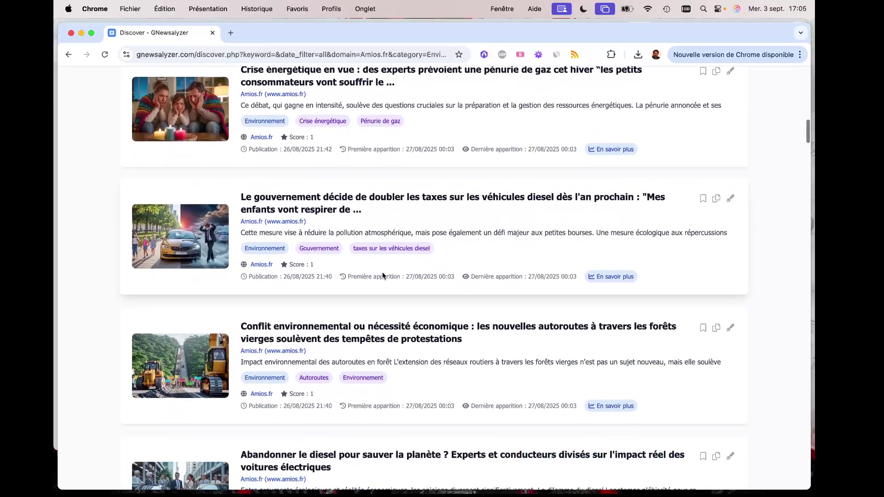
{"action": "scroll", "coordinate": [383, 275], "scroll_direction": "down", "scroll_amount": 3}
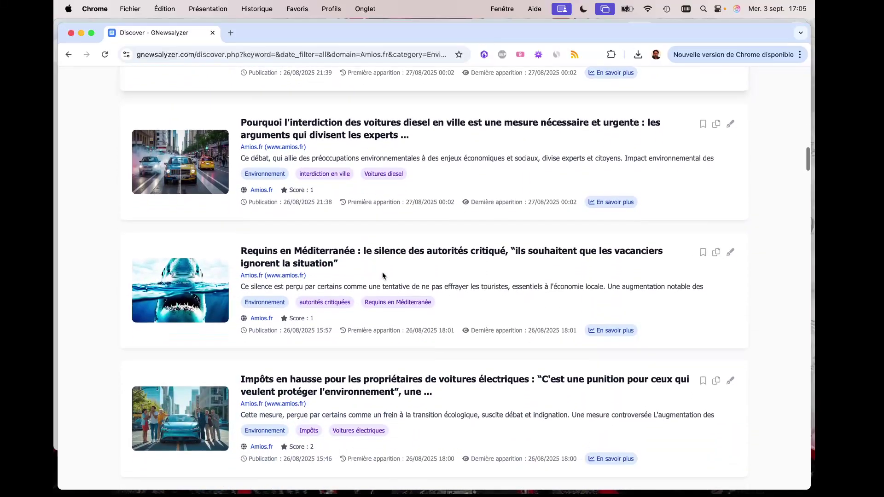
{"action": "scroll", "coordinate": [382, 275], "scroll_direction": "down", "scroll_amount": 4}
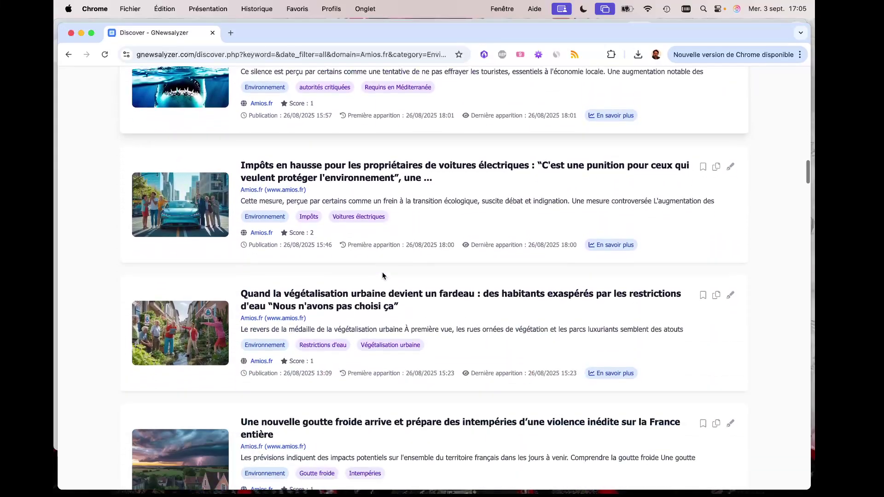
{"action": "scroll", "coordinate": [383, 275], "scroll_direction": "down", "scroll_amount": 7}
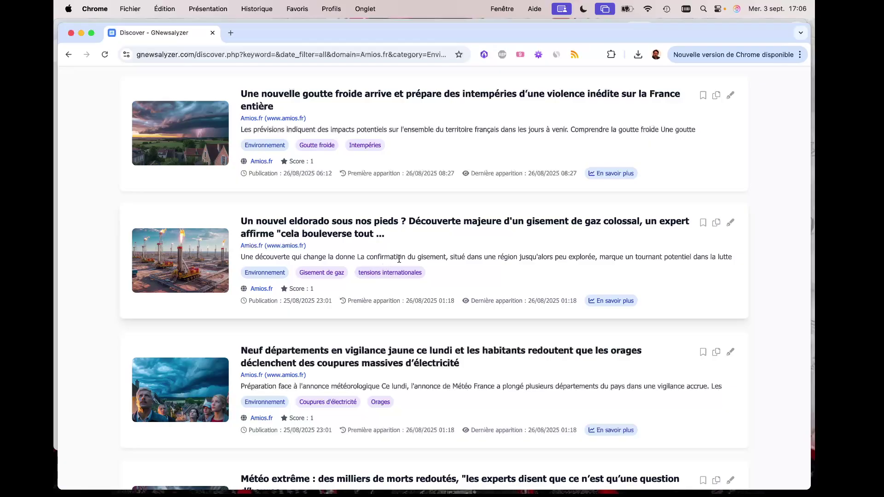
{"action": "scroll", "coordinate": [399, 260], "scroll_direction": "down", "scroll_amount": 8}
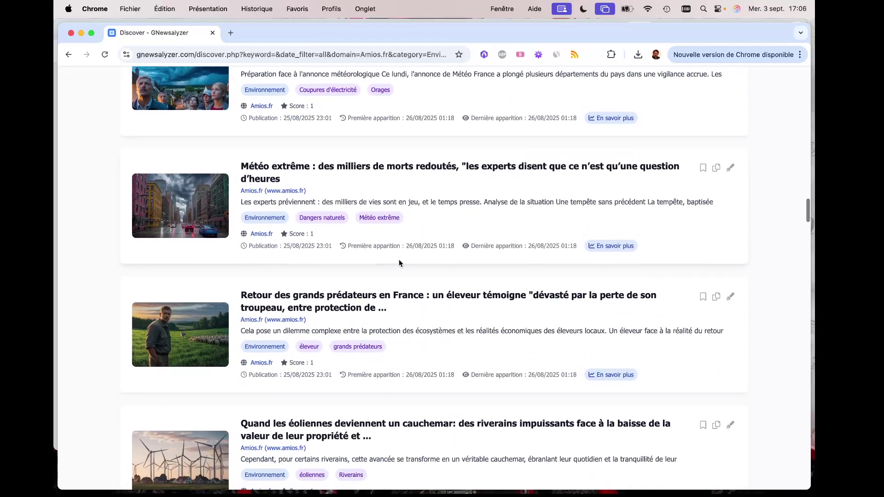
{"action": "scroll", "coordinate": [400, 263], "scroll_direction": "down", "scroll_amount": 8}
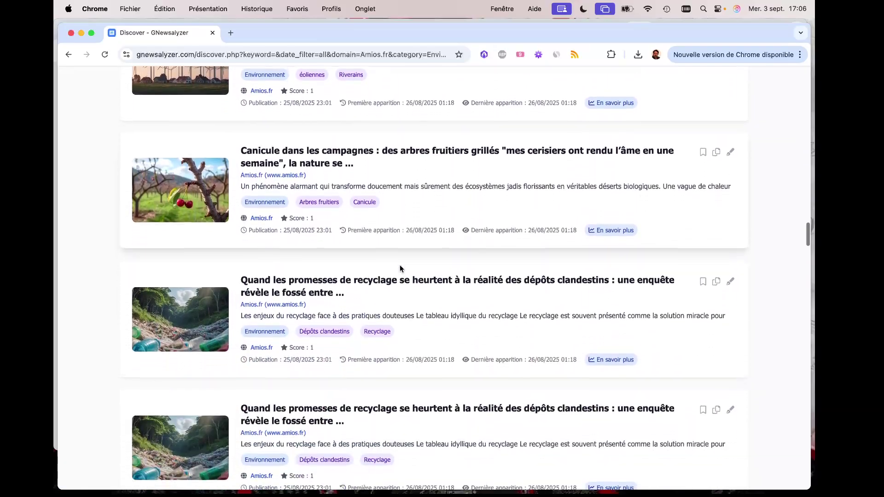
{"action": "scroll", "coordinate": [400, 267], "scroll_direction": "down", "scroll_amount": 3}
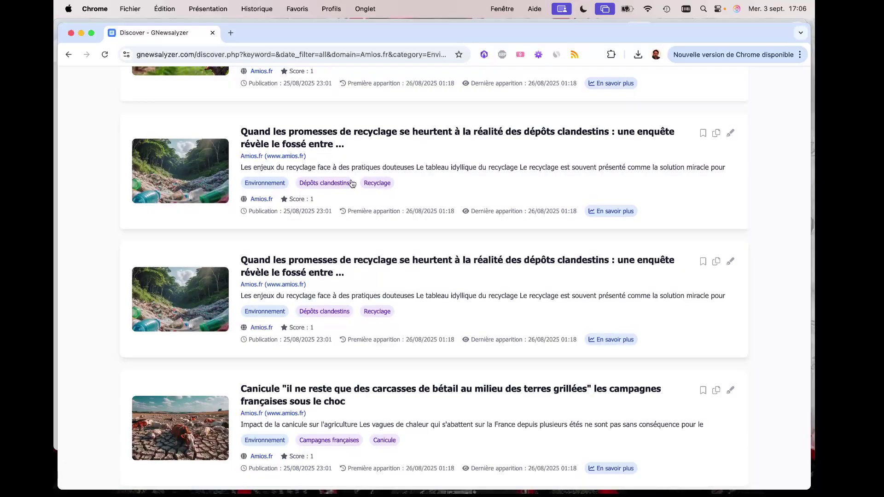
{"action": "scroll", "coordinate": [383, 217], "scroll_direction": "down", "scroll_amount": 7}
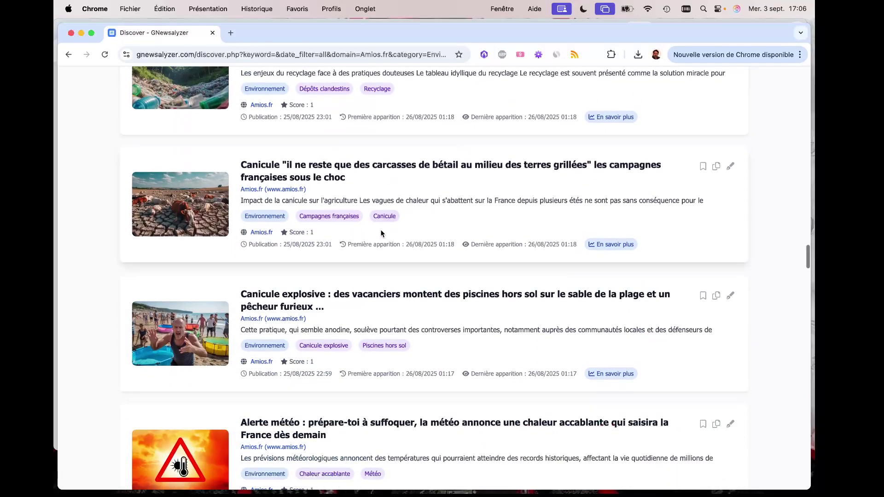
{"action": "scroll", "coordinate": [381, 229], "scroll_direction": "down", "scroll_amount": 12}
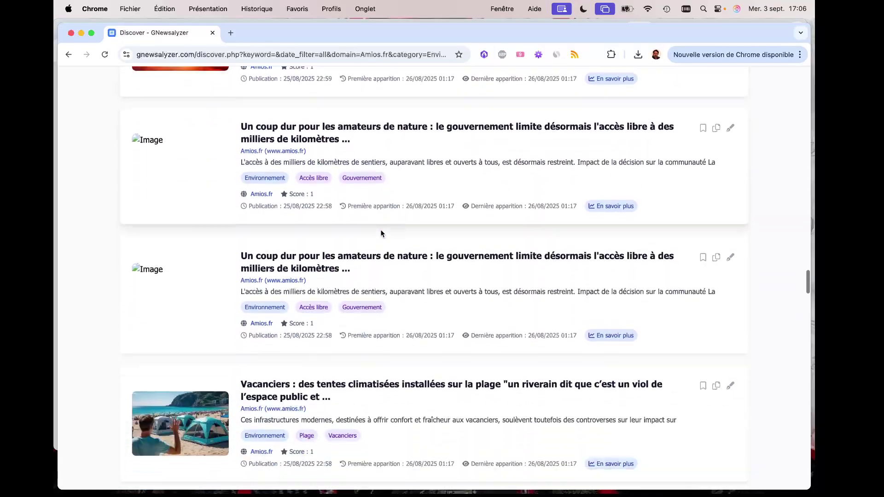
{"action": "scroll", "coordinate": [380, 229], "scroll_direction": "down", "scroll_amount": 2}
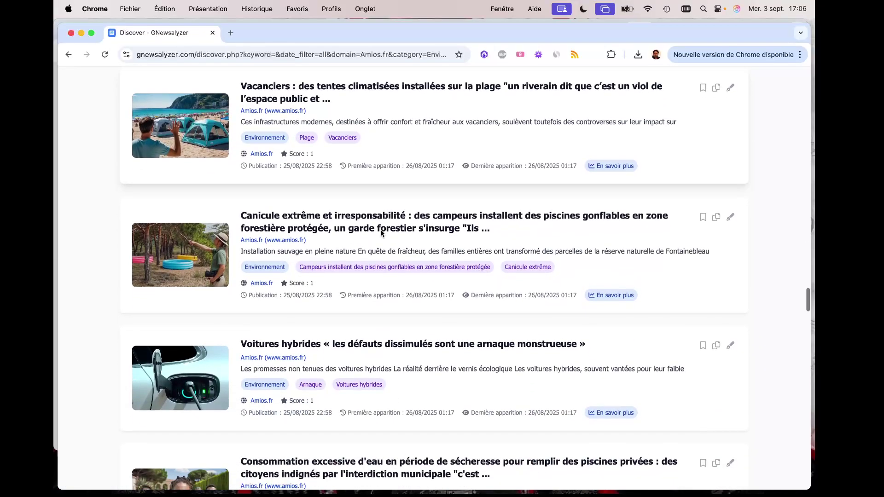
{"action": "scroll", "coordinate": [382, 234], "scroll_direction": "down", "scroll_amount": 9}
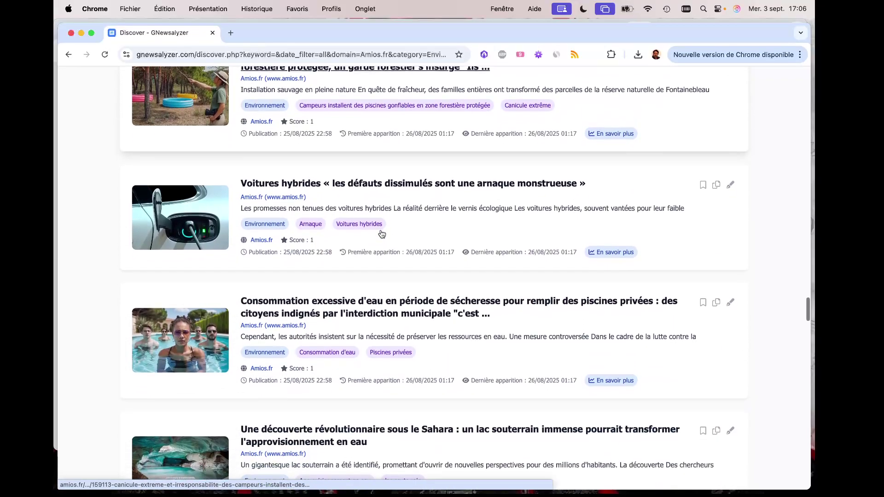
{"action": "scroll", "coordinate": [381, 232], "scroll_direction": "down", "scroll_amount": 6}
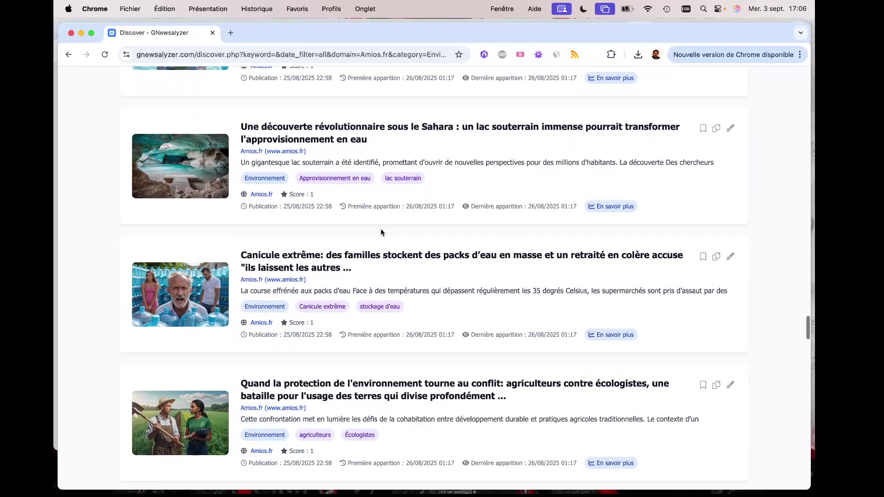
{"action": "scroll", "coordinate": [381, 230], "scroll_direction": "down", "scroll_amount": 9}
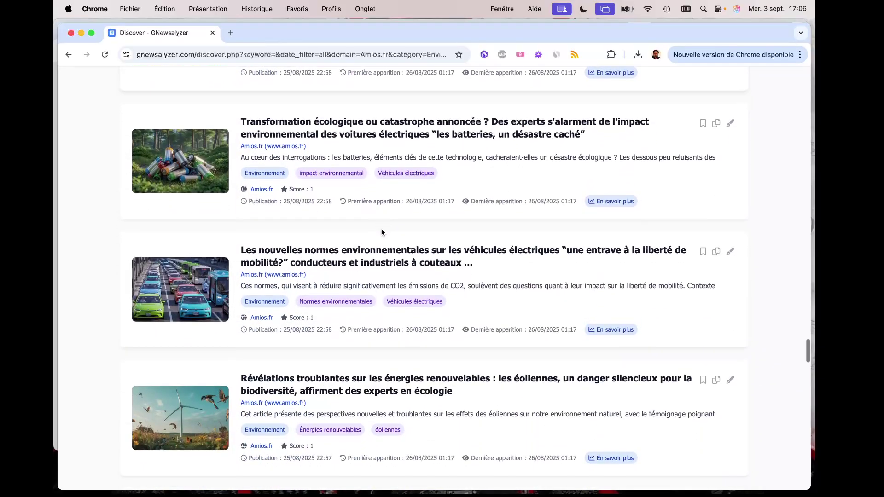
{"action": "scroll", "coordinate": [382, 232], "scroll_direction": "down", "scroll_amount": 2}
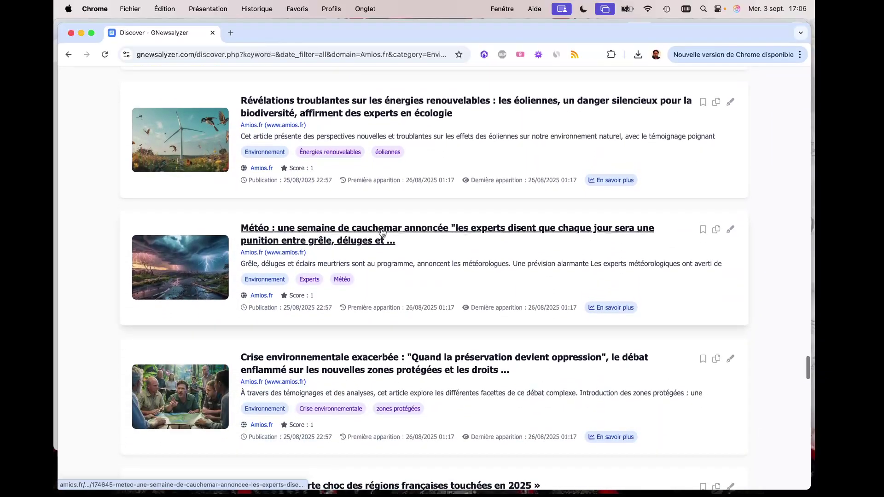
Go back through Amios.fr's Environnement articles toward the newest, re-examining their images, headlines and topics up to the diesel car articles.
{"action": "scroll", "coordinate": [382, 232], "scroll_direction": "up", "scroll_amount": 10}
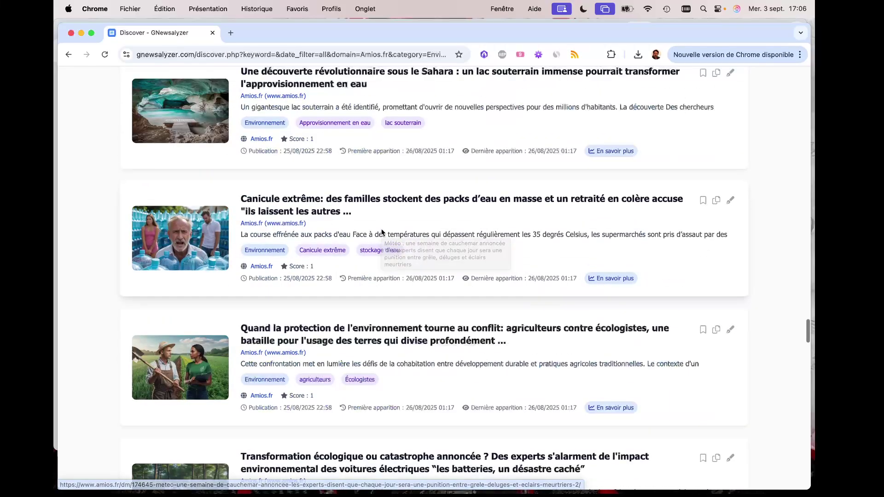
{"action": "scroll", "coordinate": [382, 232], "scroll_direction": "up", "scroll_amount": 20}
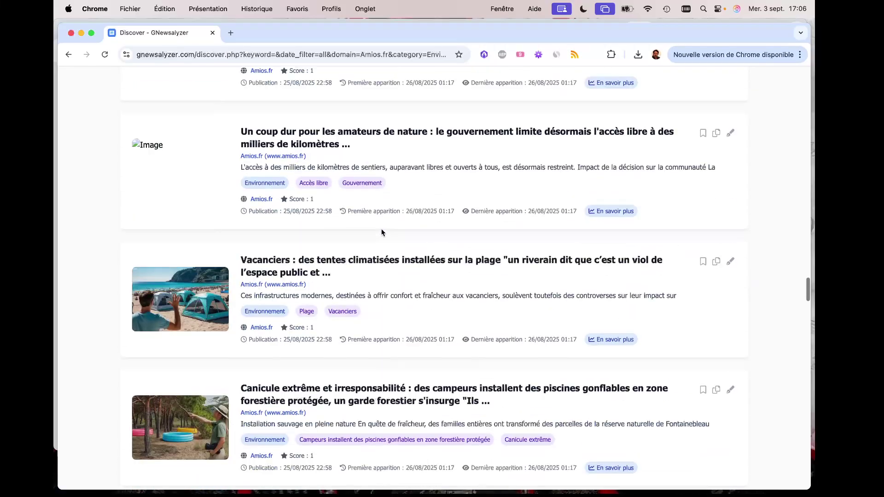
{"action": "scroll", "coordinate": [382, 232], "scroll_direction": "up", "scroll_amount": 2}
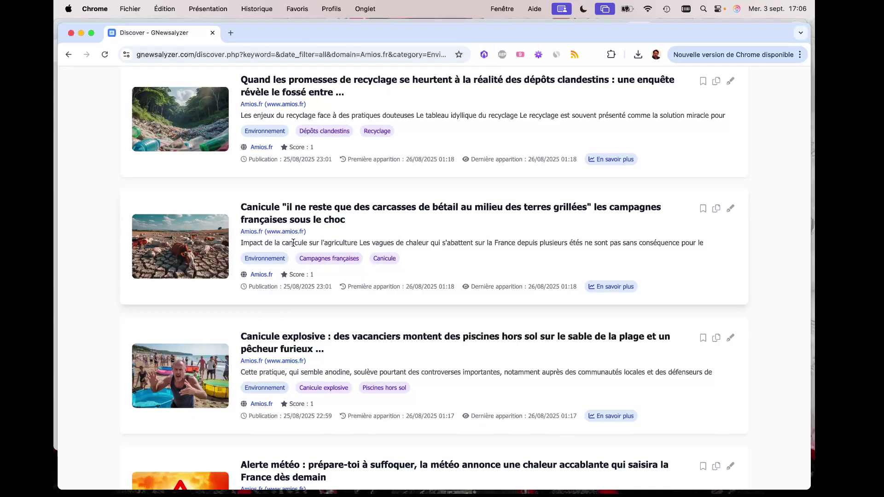
{"action": "scroll", "coordinate": [215, 235], "scroll_direction": "up", "scroll_amount": 3}
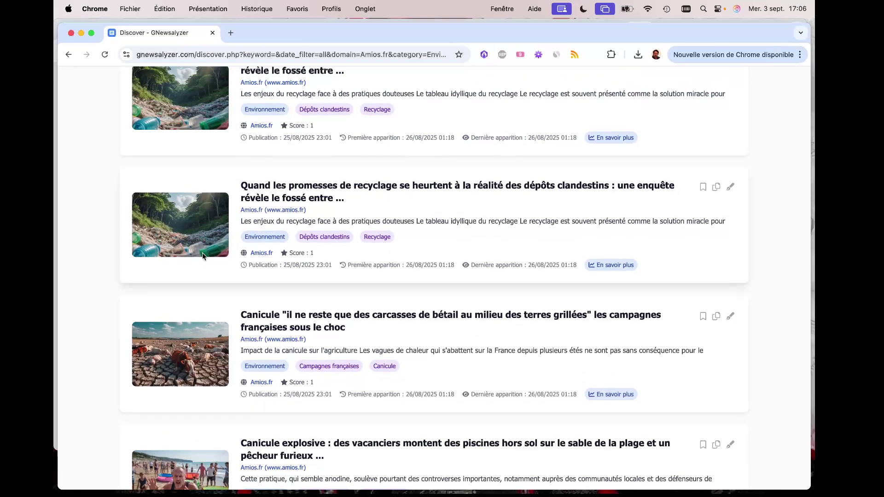
{"action": "scroll", "coordinate": [167, 242], "scroll_direction": "up", "scroll_amount": 10}
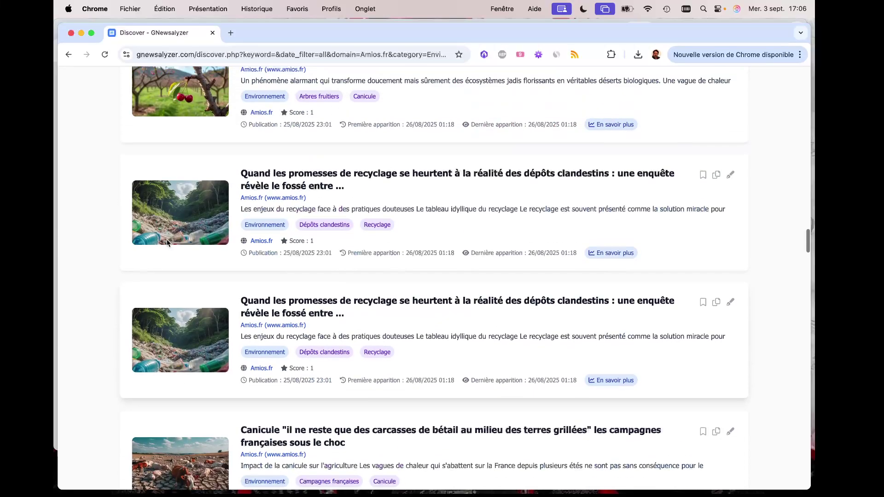
{"action": "scroll", "coordinate": [166, 243], "scroll_direction": "up", "scroll_amount": 10}
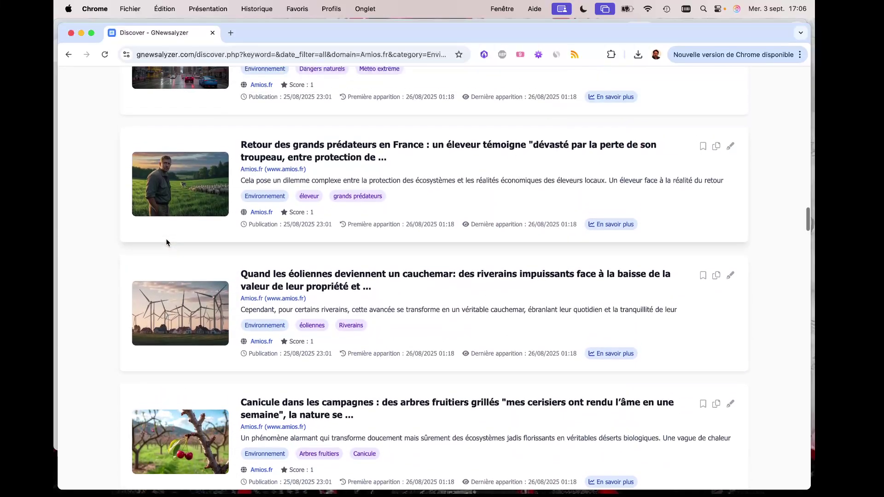
{"action": "scroll", "coordinate": [166, 243], "scroll_direction": "up", "scroll_amount": 10}
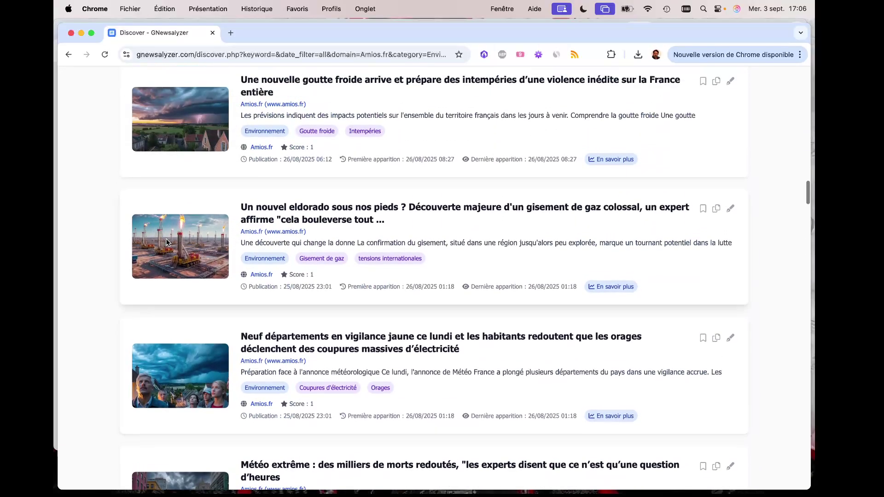
{"action": "scroll", "coordinate": [166, 243], "scroll_direction": "up", "scroll_amount": 10}
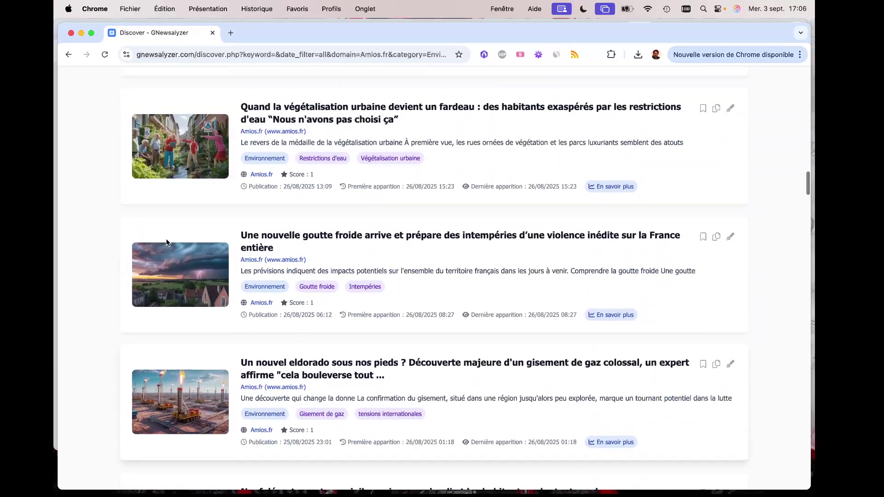
{"action": "scroll", "coordinate": [175, 278], "scroll_direction": "up", "scroll_amount": 6}
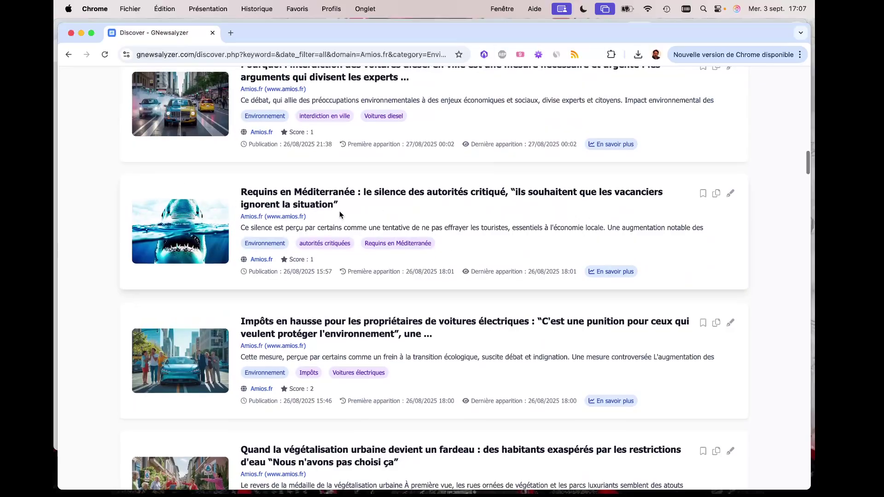
{"action": "scroll", "coordinate": [339, 211], "scroll_direction": "up", "scroll_amount": 1}
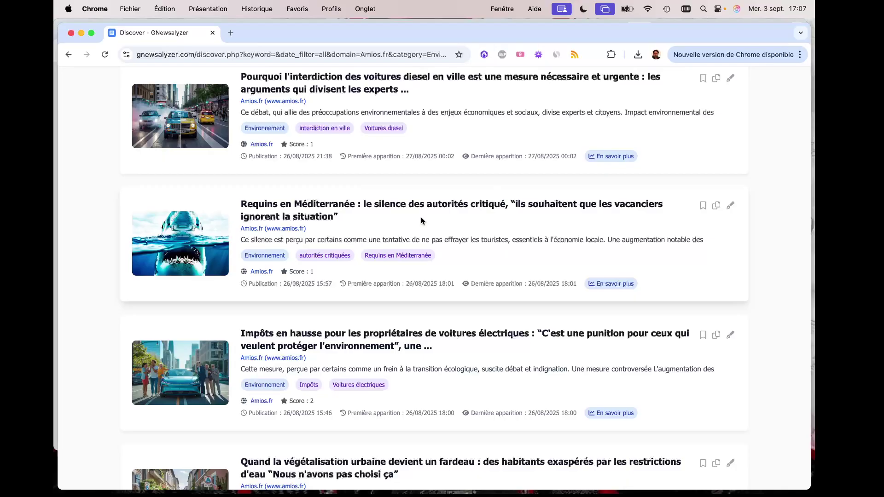
{"action": "scroll", "coordinate": [421, 218], "scroll_direction": "up", "scroll_amount": 3}
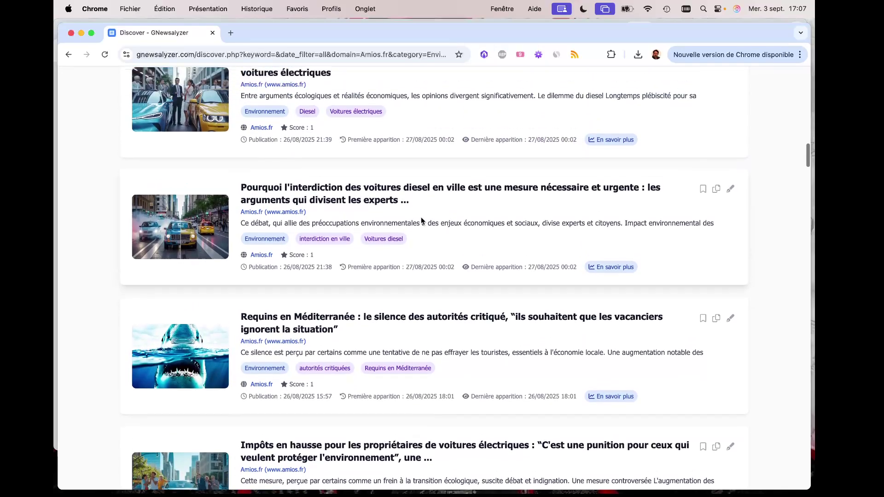
Return from Amios.fr to the Discover media sources list and filter it to the period Aujourd'hui.
{"action": "scroll", "coordinate": [421, 217], "scroll_direction": "up", "scroll_amount": 10}
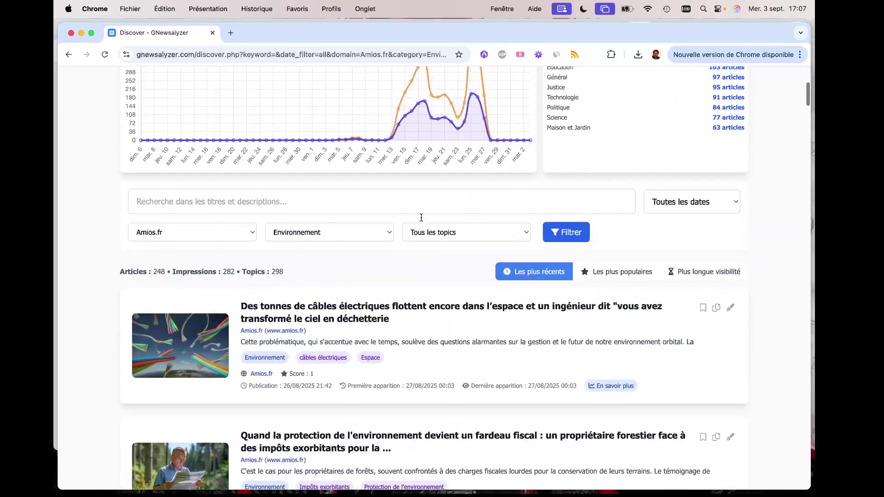
{"action": "scroll", "coordinate": [421, 218], "scroll_direction": "up", "scroll_amount": 6}
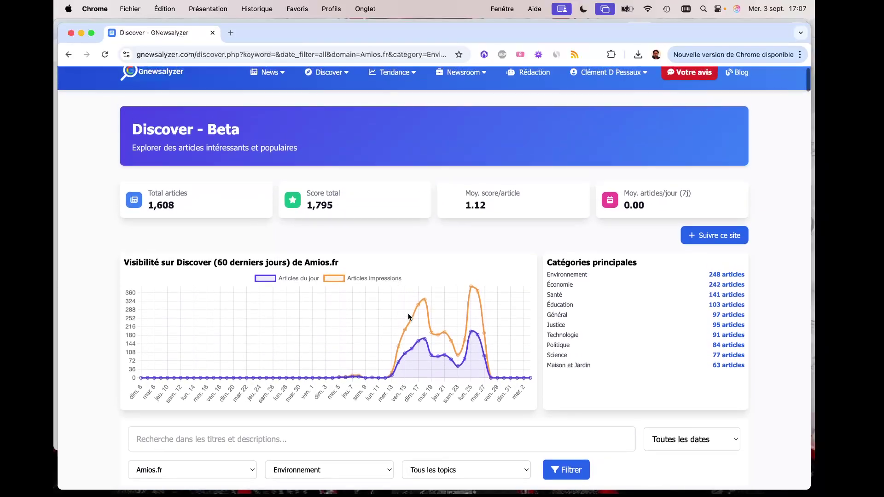
{"action": "scroll", "coordinate": [409, 317], "scroll_direction": "up", "scroll_amount": 1}
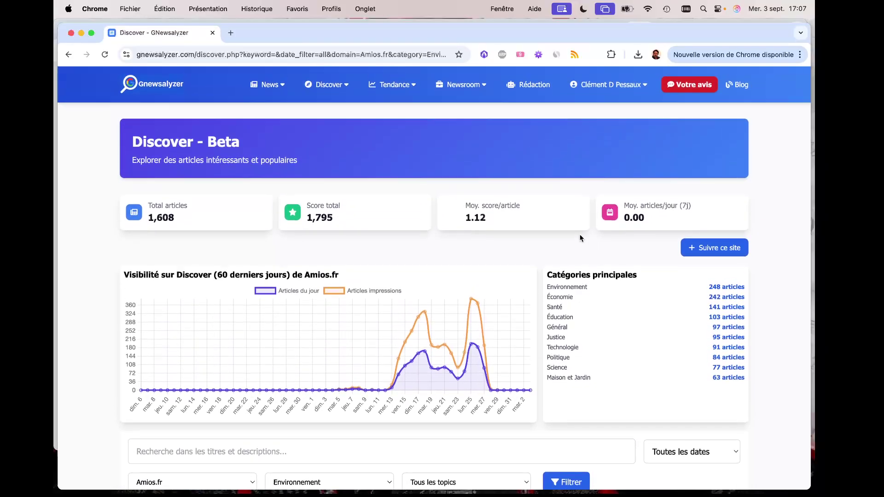
{"action": "left_click", "coordinate": [327, 84]}
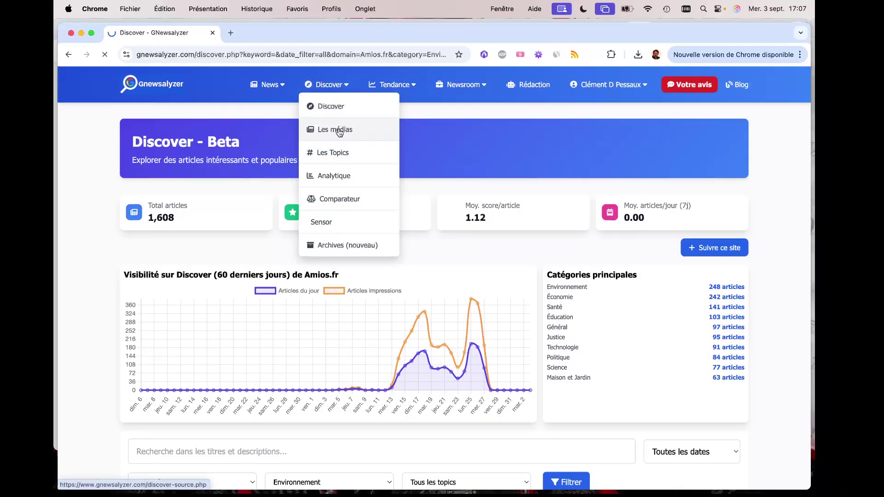
{"action": "left_click", "coordinate": [338, 131]}
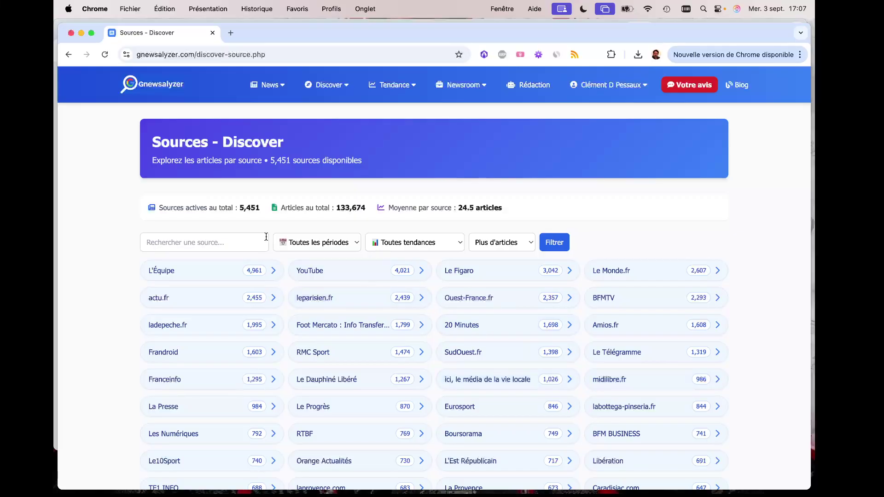
{"action": "left_click", "coordinate": [309, 244]}
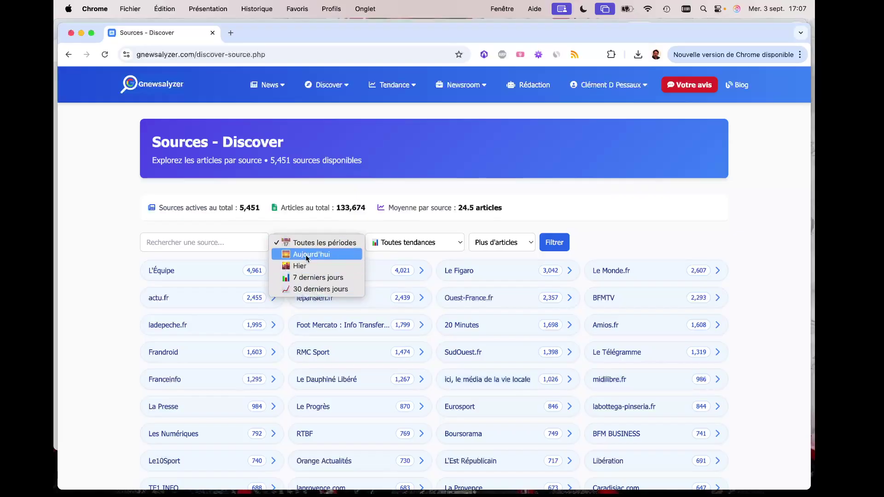
{"action": "left_click", "coordinate": [307, 256]}
{"action": "left_click", "coordinate": [553, 244]}
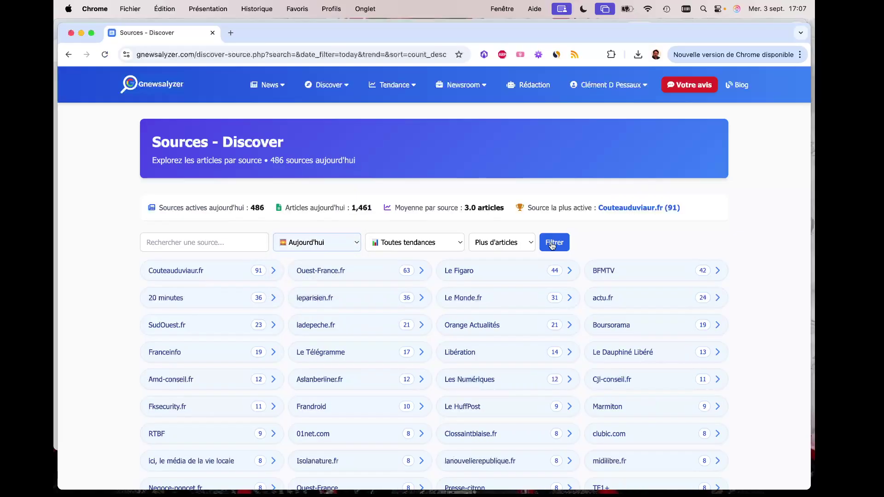
Open Couteauduviaur.fr from today's sources and review its visibility chart, statistics and most recent articles.
{"action": "left_click", "coordinate": [173, 276]}
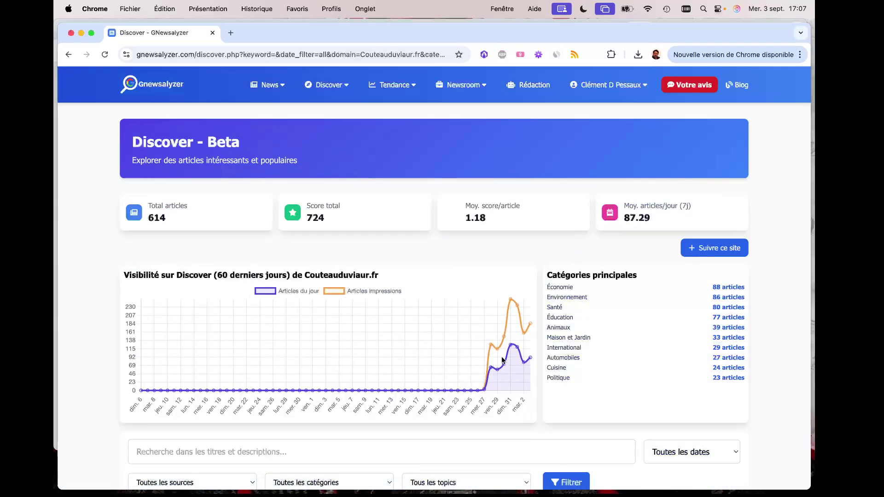
{"action": "mouse_move", "coordinate": [485, 392]}
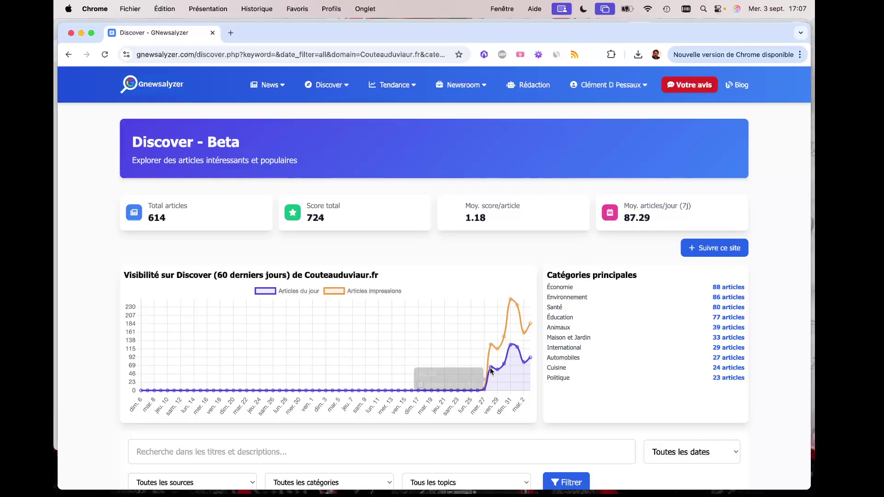
{"action": "scroll", "coordinate": [418, 356], "scroll_direction": "down", "scroll_amount": 8}
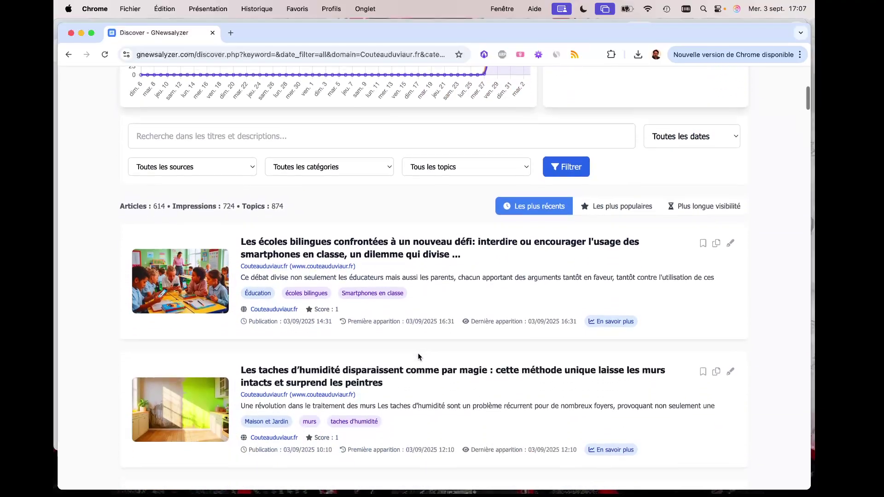
{"action": "scroll", "coordinate": [419, 352], "scroll_direction": "down", "scroll_amount": 3}
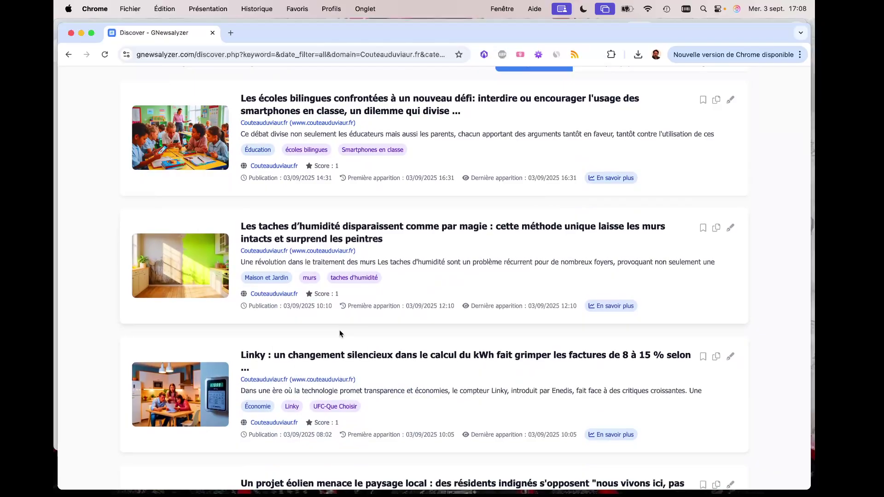
{"action": "scroll", "coordinate": [419, 364], "scroll_direction": "down", "scroll_amount": 4}
{"action": "scroll", "coordinate": [418, 364], "scroll_direction": "down", "scroll_amount": 3}
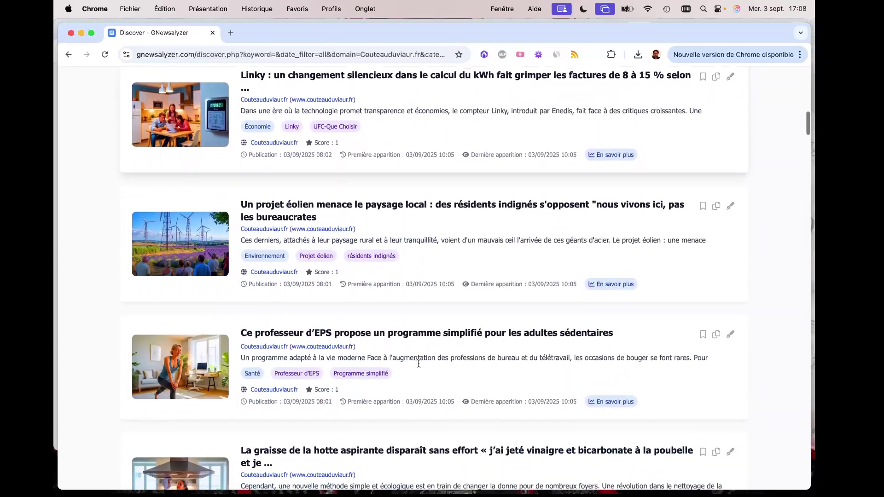
Show only Couteauduviaur.fr's Environnement articles and examine their headlines, images, topics and publication dates.
{"action": "scroll", "coordinate": [419, 365], "scroll_direction": "up", "scroll_amount": 14}
{"action": "scroll", "coordinate": [419, 366], "scroll_direction": "up", "scroll_amount": 1}
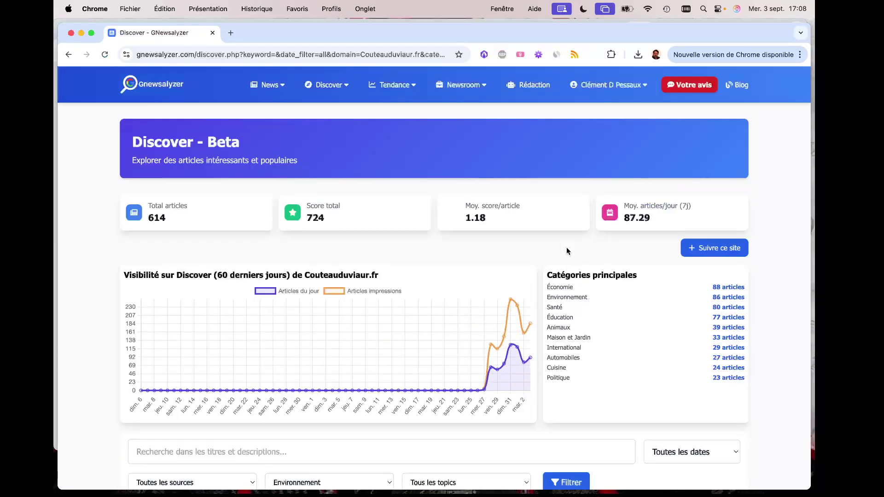
{"action": "scroll", "coordinate": [490, 242], "scroll_direction": "down", "scroll_amount": 10}
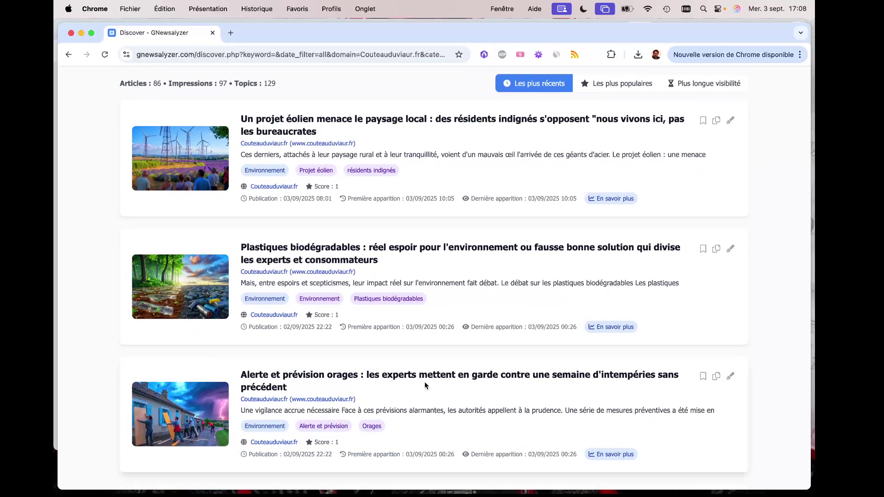
{"action": "scroll", "coordinate": [432, 383], "scroll_direction": "down", "scroll_amount": 8}
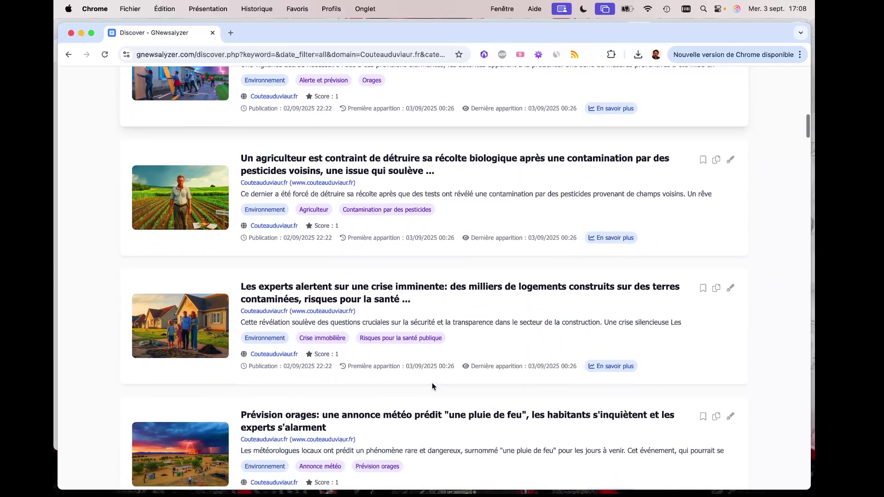
{"action": "scroll", "coordinate": [432, 383], "scroll_direction": "down", "scroll_amount": 2}
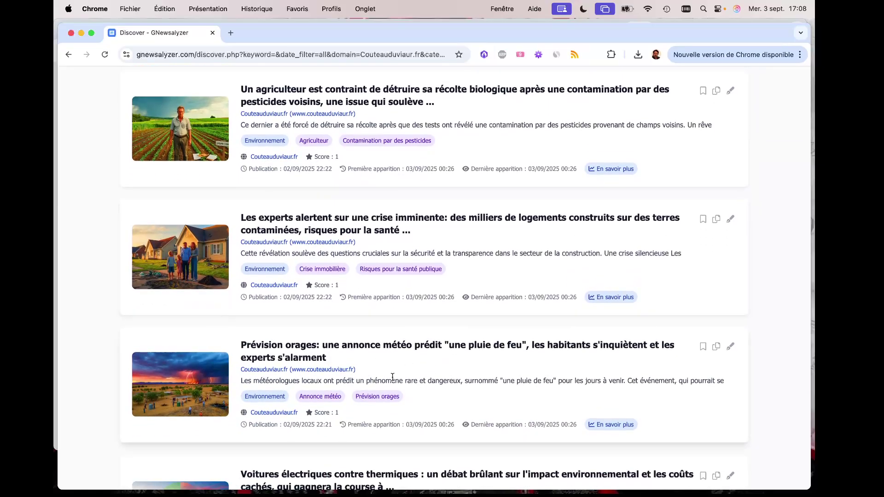
{"action": "scroll", "coordinate": [503, 261], "scroll_direction": "down", "scroll_amount": 5}
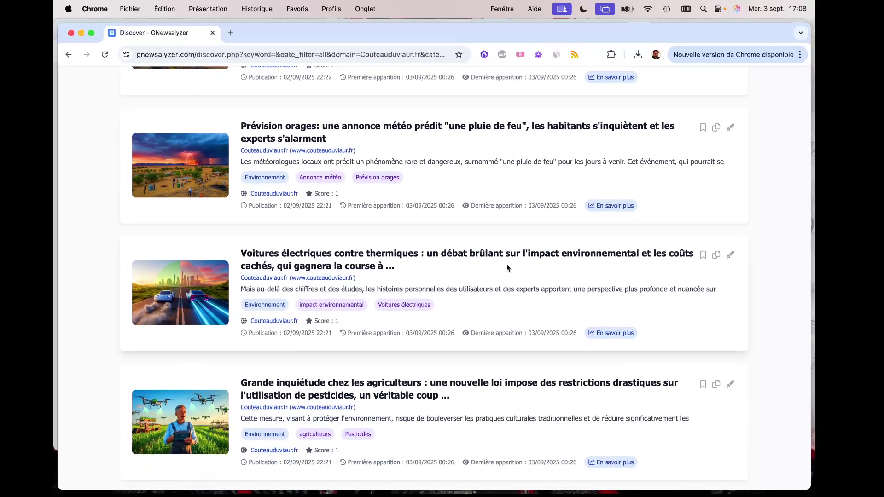
{"action": "scroll", "coordinate": [507, 265], "scroll_direction": "down", "scroll_amount": 5}
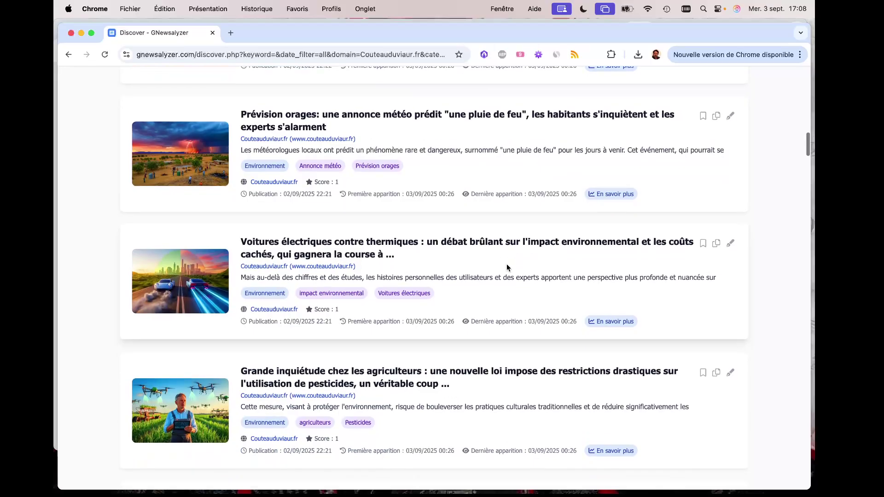
{"action": "scroll", "coordinate": [507, 266], "scroll_direction": "down", "scroll_amount": 5}
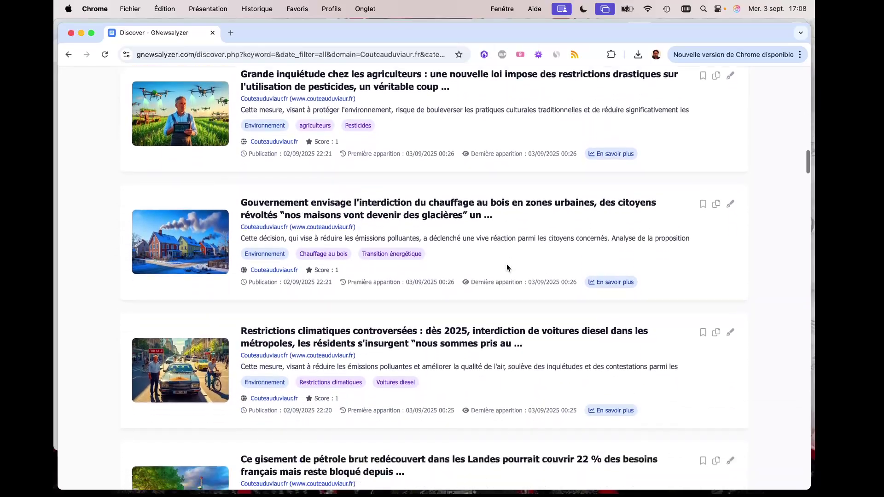
{"action": "scroll", "coordinate": [508, 266], "scroll_direction": "down", "scroll_amount": 5}
{"action": "scroll", "coordinate": [507, 266], "scroll_direction": "down", "scroll_amount": 2}
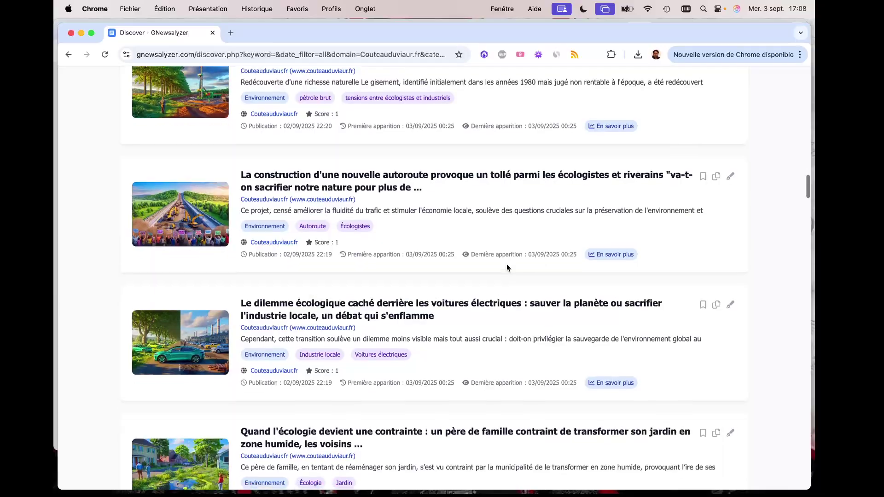
{"action": "scroll", "coordinate": [507, 266], "scroll_direction": "down", "scroll_amount": 10}
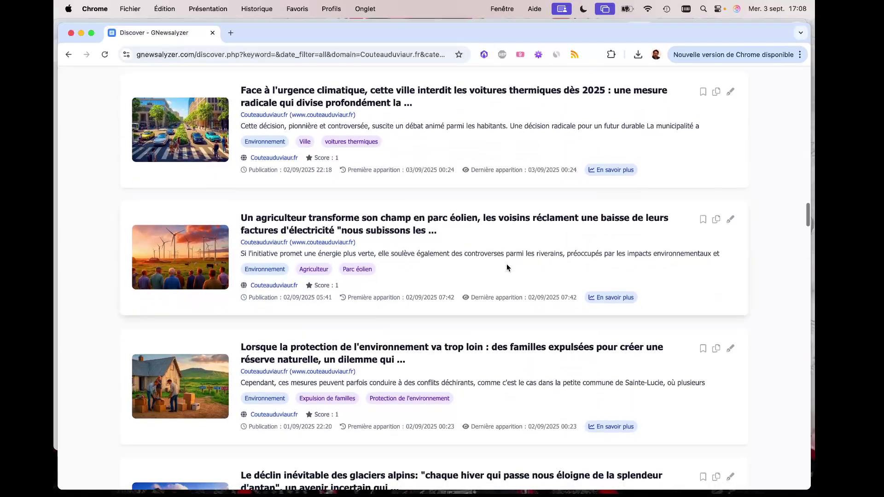
Leave Couteauduviaur.fr for the Discover media sources list and restrict it again to Aujourd'hui.
{"action": "scroll", "coordinate": [351, 300], "scroll_direction": "up", "scroll_amount": 6}
{"action": "scroll", "coordinate": [351, 299], "scroll_direction": "up", "scroll_amount": 15}
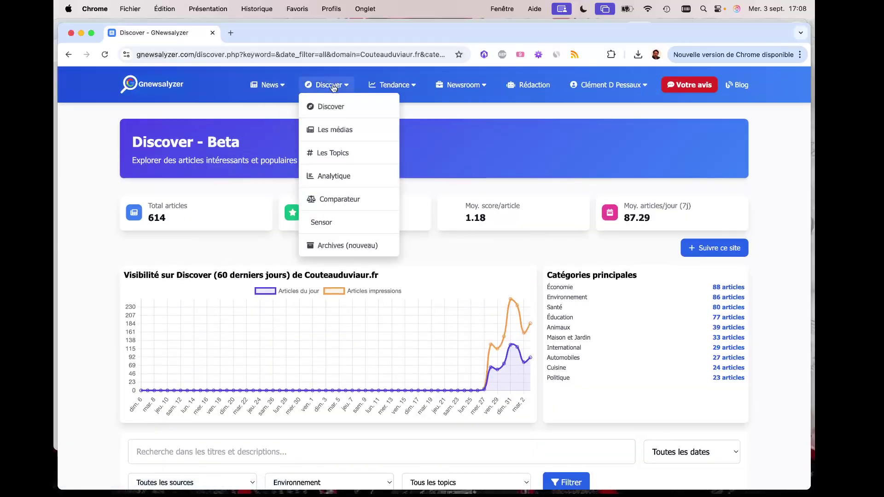
{"action": "mouse_move", "coordinate": [326, 85]}
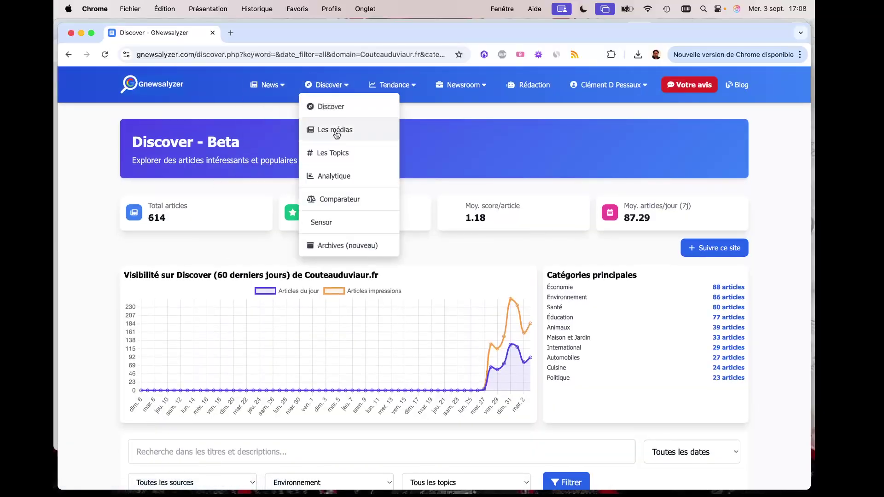
{"action": "left_click", "coordinate": [336, 131]}
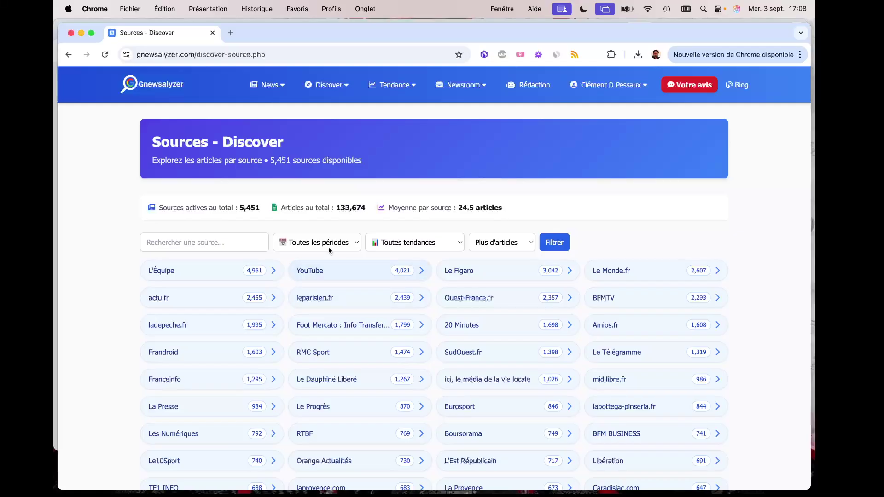
{"action": "left_click", "coordinate": [328, 244]}
{"action": "left_click", "coordinate": [322, 255]}
{"action": "left_click", "coordinate": [555, 243]}
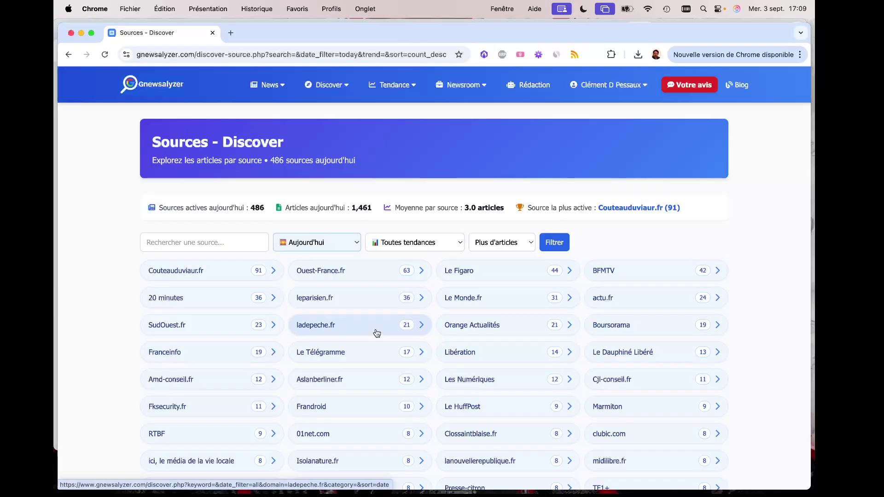
Open Amd-conseil.fr from today's sources and review its visibility chart, main categories and full list of articles.
{"action": "scroll", "coordinate": [276, 364], "scroll_direction": "down", "scroll_amount": 1}
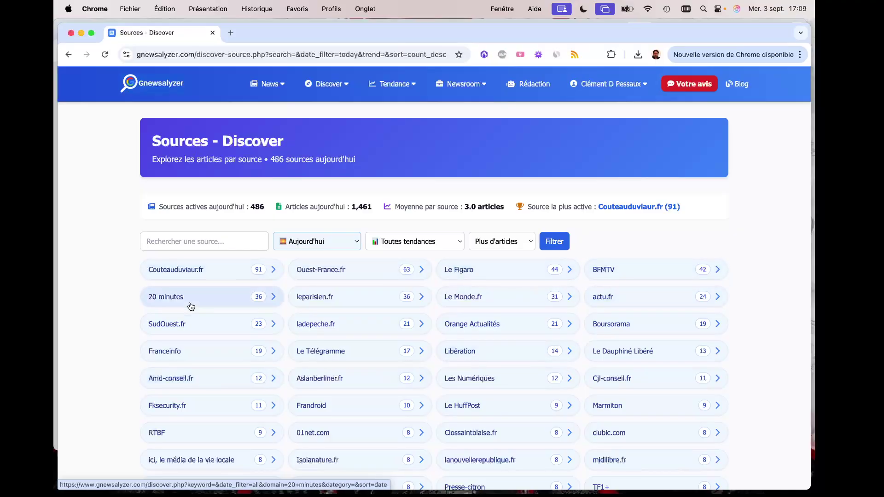
{"action": "left_click", "coordinate": [173, 381]}
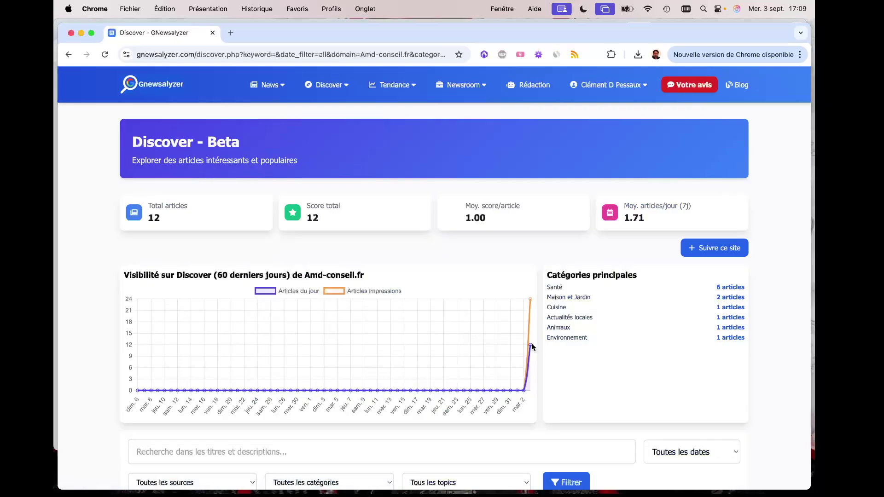
{"action": "mouse_move", "coordinate": [531, 347]}
{"action": "scroll", "coordinate": [418, 316], "scroll_direction": "down", "scroll_amount": 8}
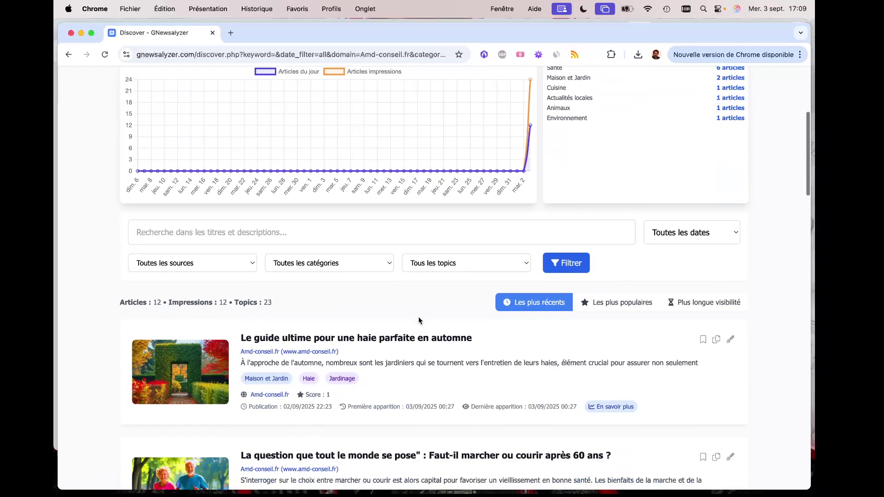
{"action": "scroll", "coordinate": [419, 319], "scroll_direction": "down", "scroll_amount": 10}
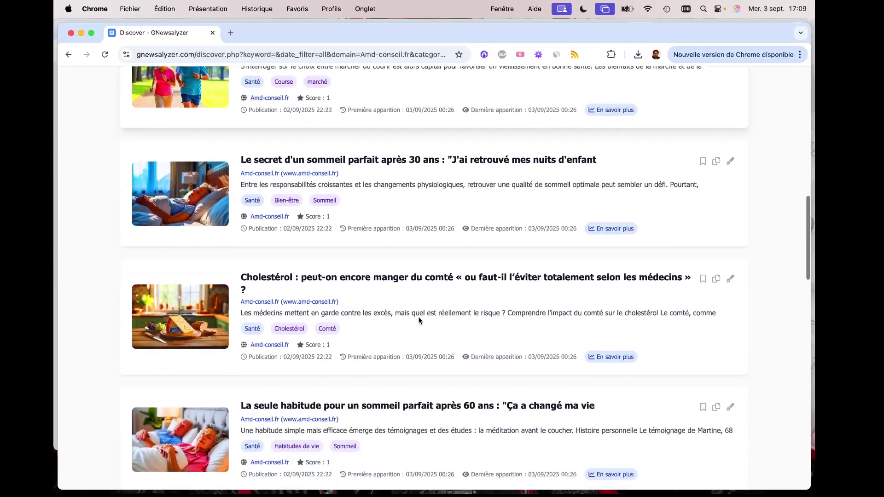
{"action": "scroll", "coordinate": [419, 320], "scroll_direction": "down", "scroll_amount": 12}
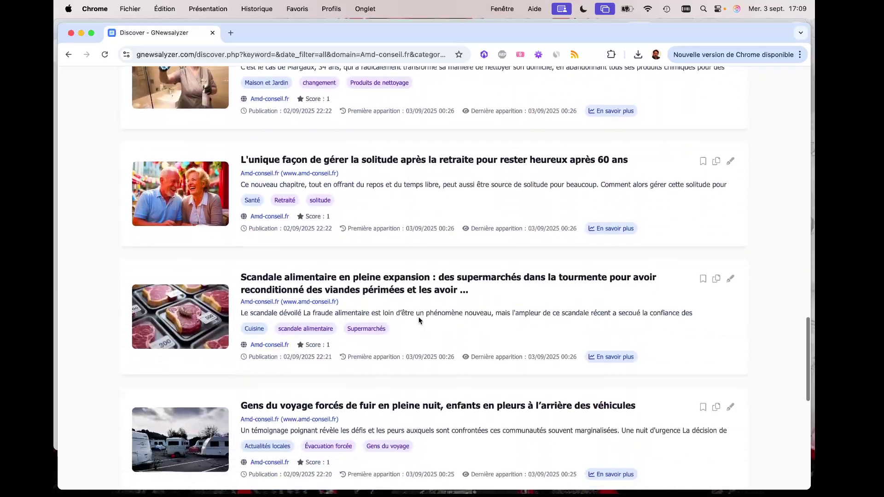
{"action": "scroll", "coordinate": [420, 320], "scroll_direction": "down", "scroll_amount": 3}
{"action": "scroll", "coordinate": [419, 320], "scroll_direction": "up", "scroll_amount": 20}
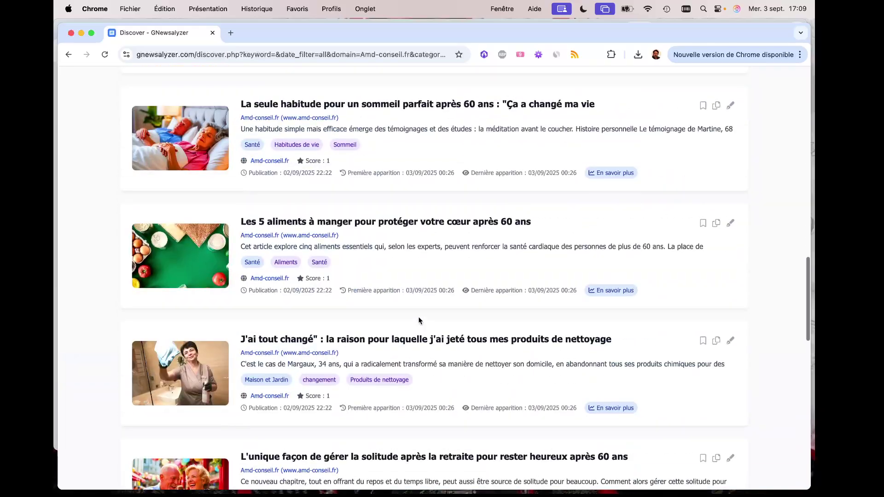
{"action": "scroll", "coordinate": [419, 319], "scroll_direction": "up", "scroll_amount": 6}
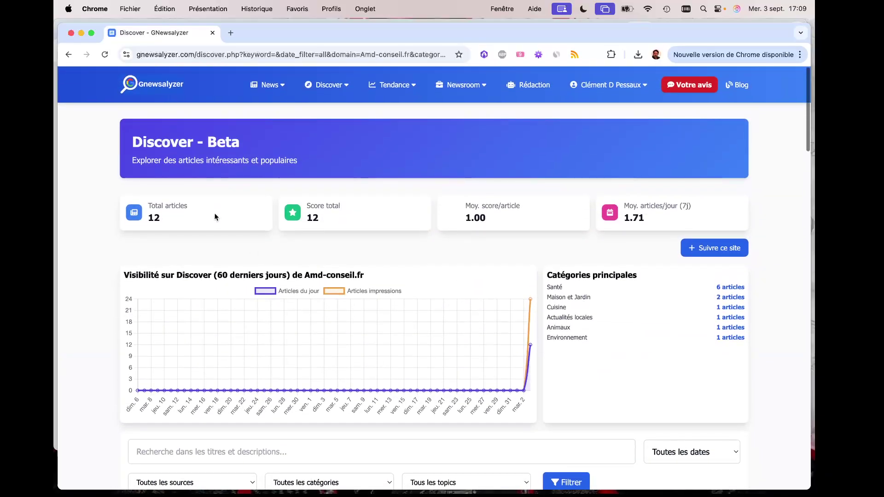
Go back to today's sources list and look through the sources with fewer articles further down.
{"action": "left_click", "coordinate": [68, 56]}
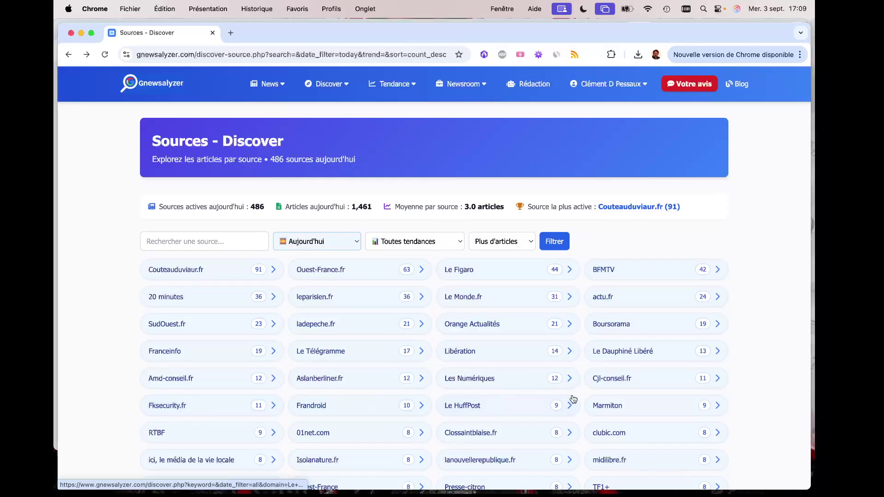
{"action": "scroll", "coordinate": [584, 425], "scroll_direction": "down", "scroll_amount": 1}
{"action": "scroll", "coordinate": [584, 426], "scroll_direction": "up", "scroll_amount": 1}
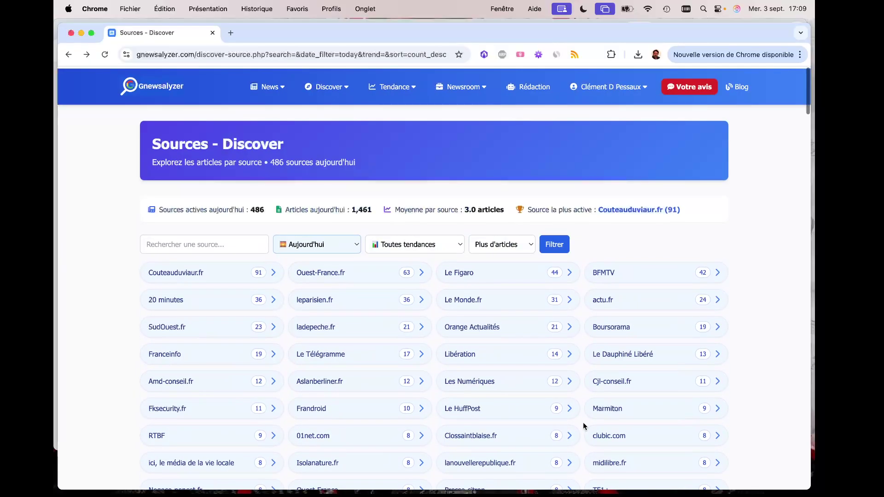
{"action": "scroll", "coordinate": [584, 424], "scroll_direction": "down", "scroll_amount": 7}
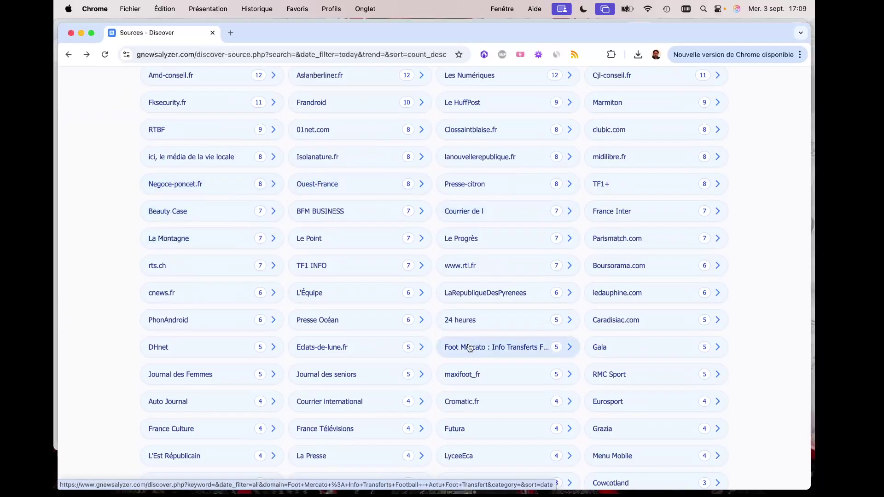
Finish looking through today's Discover sources and restrict the list to Hier instead.
{"action": "scroll", "coordinate": [460, 347], "scroll_direction": "down", "scroll_amount": 7}
{"action": "scroll", "coordinate": [440, 348], "scroll_direction": "up", "scroll_amount": 14}
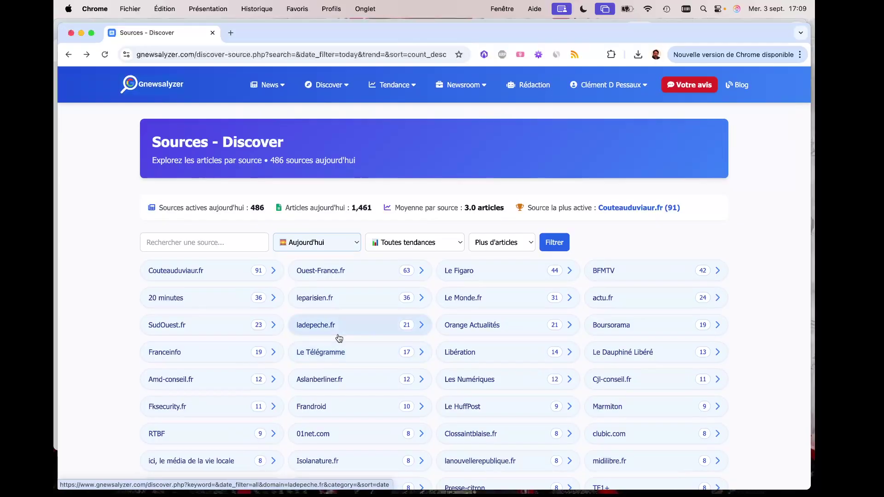
{"action": "left_click", "coordinate": [322, 245]}
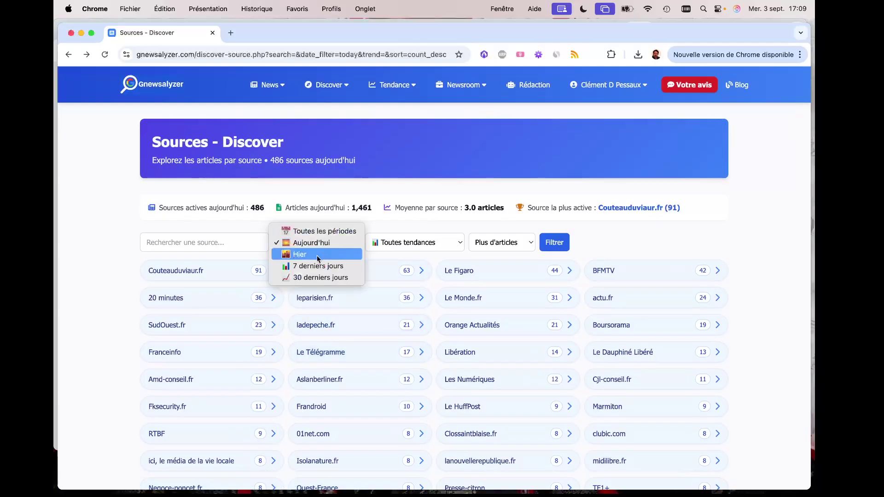
{"action": "left_click", "coordinate": [318, 255]}
{"action": "left_click", "coordinate": [559, 245]}
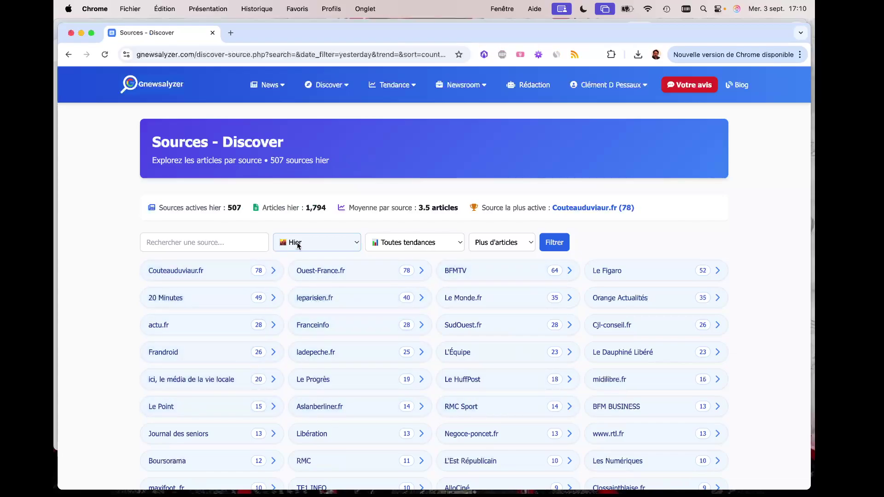
Widen the Discover sources list to Toutes les périodes.
{"action": "left_click", "coordinate": [325, 241]}
{"action": "left_click", "coordinate": [324, 220]}
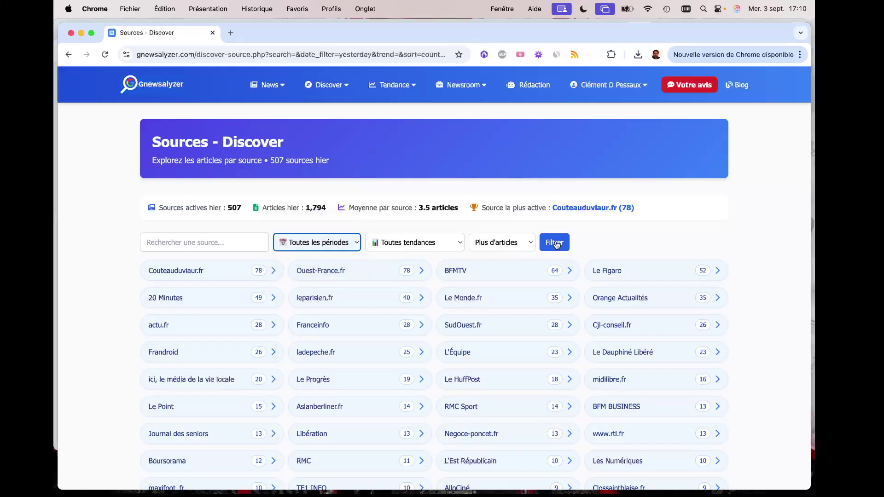
{"action": "left_click", "coordinate": [554, 242]}
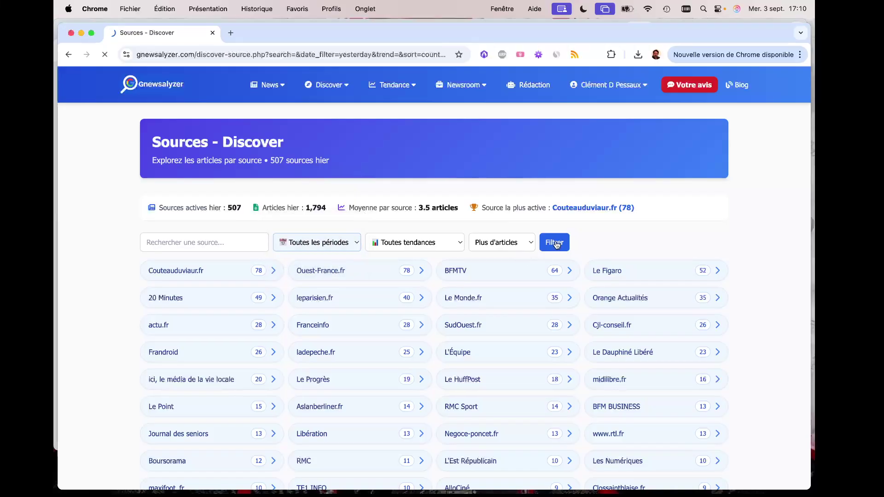
Filter the sources by the En hausse trend and look through the sites gaining visibility.
{"action": "left_click", "coordinate": [414, 246]}
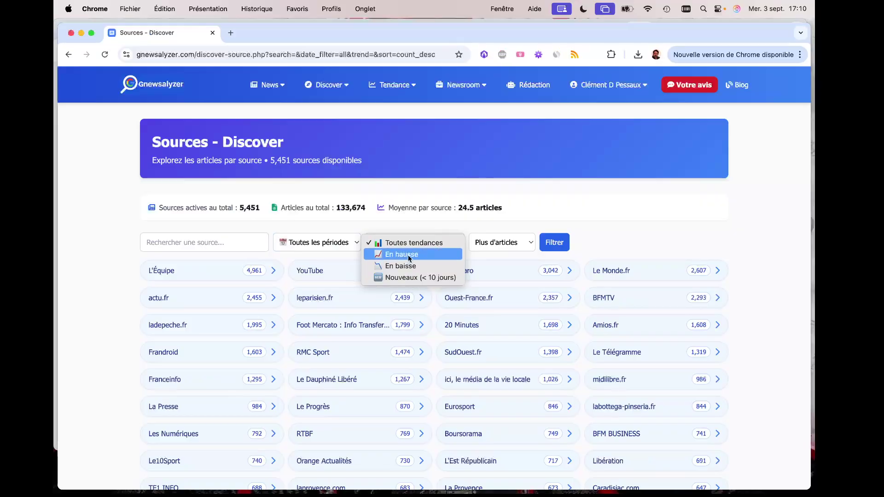
{"action": "left_click", "coordinate": [409, 255]}
{"action": "left_click", "coordinate": [555, 245]}
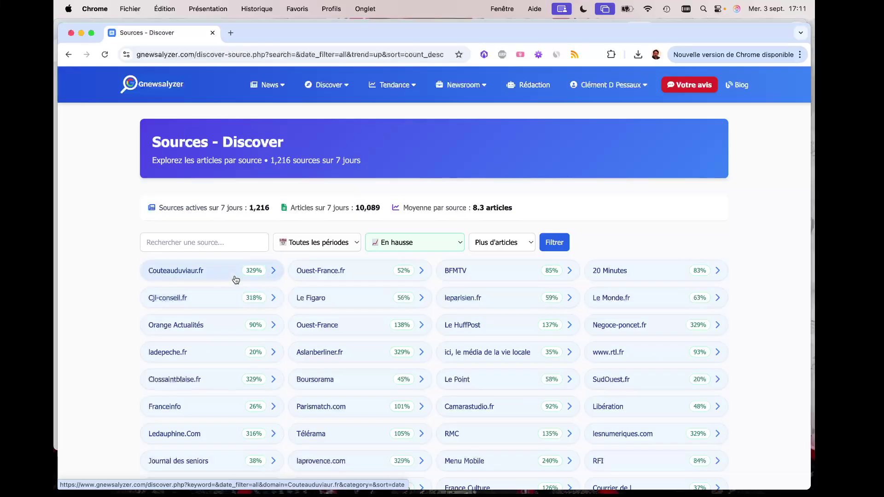
{"action": "scroll", "coordinate": [497, 386], "scroll_direction": "down", "scroll_amount": 2}
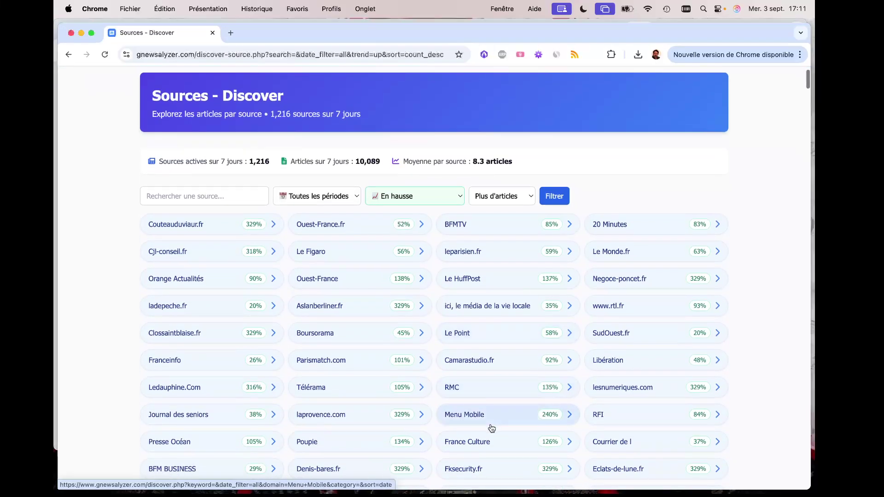
{"action": "scroll", "coordinate": [388, 279], "scroll_direction": "up", "scroll_amount": 2}
Switch the trend filter to En baisse and examine the declining sources and their percentages well down the list.
{"action": "left_click", "coordinate": [389, 243]}
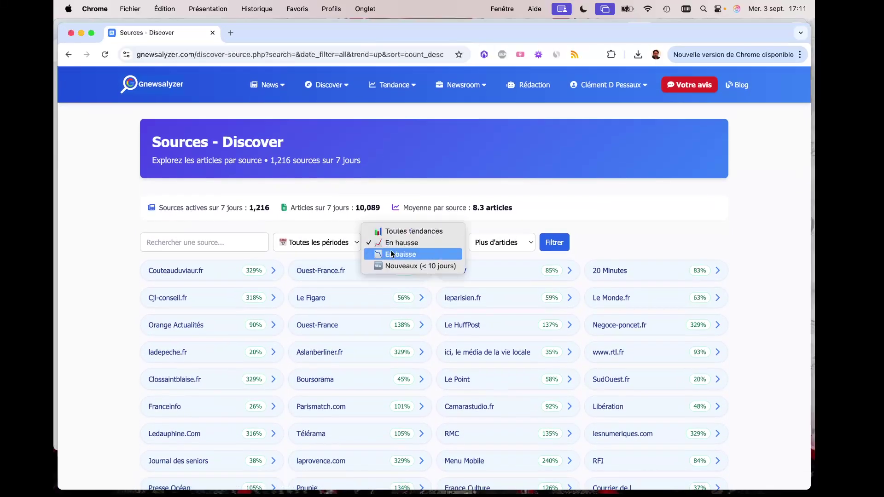
{"action": "left_click", "coordinate": [392, 253]}
{"action": "left_click", "coordinate": [554, 244]}
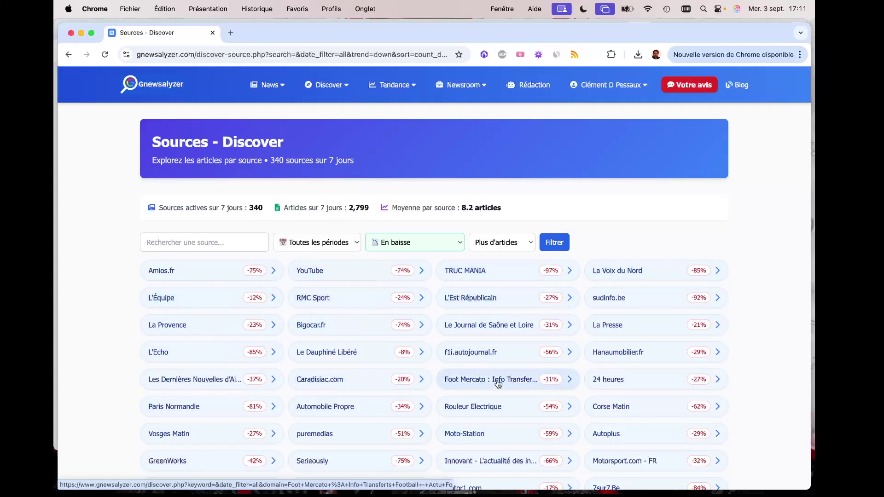
{"action": "scroll", "coordinate": [495, 382], "scroll_direction": "down", "scroll_amount": 5}
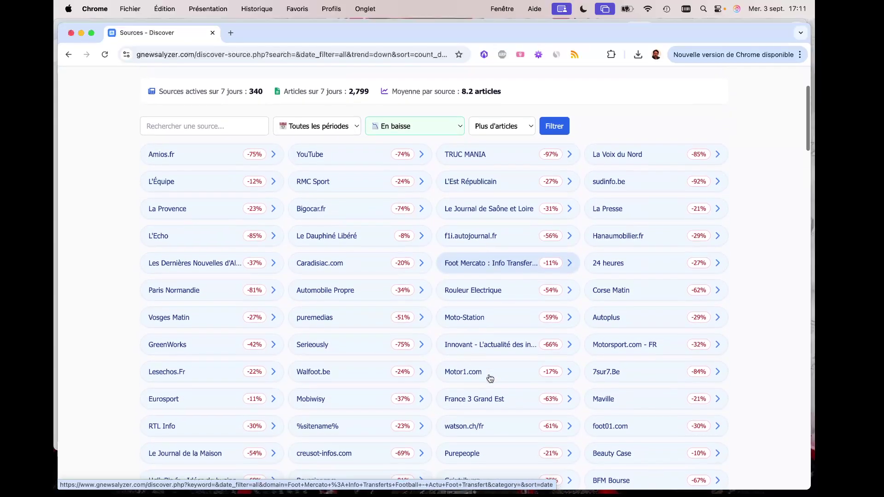
{"action": "scroll", "coordinate": [490, 377], "scroll_direction": "down", "scroll_amount": 5}
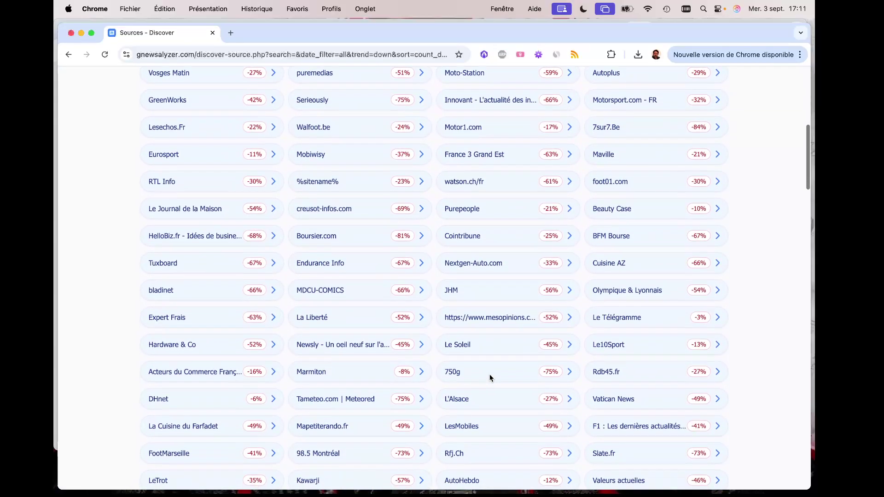
{"action": "scroll", "coordinate": [490, 375], "scroll_direction": "up", "scroll_amount": 3}
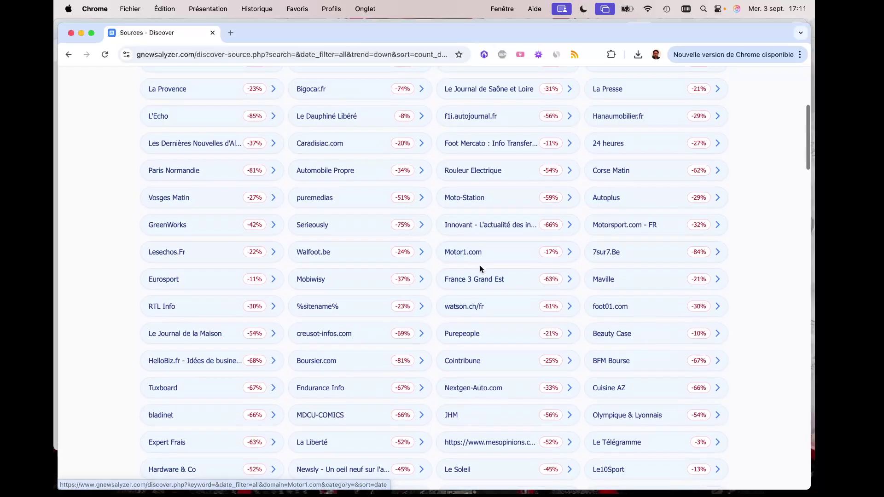
{"action": "scroll", "coordinate": [480, 267], "scroll_direction": "down", "scroll_amount": 8}
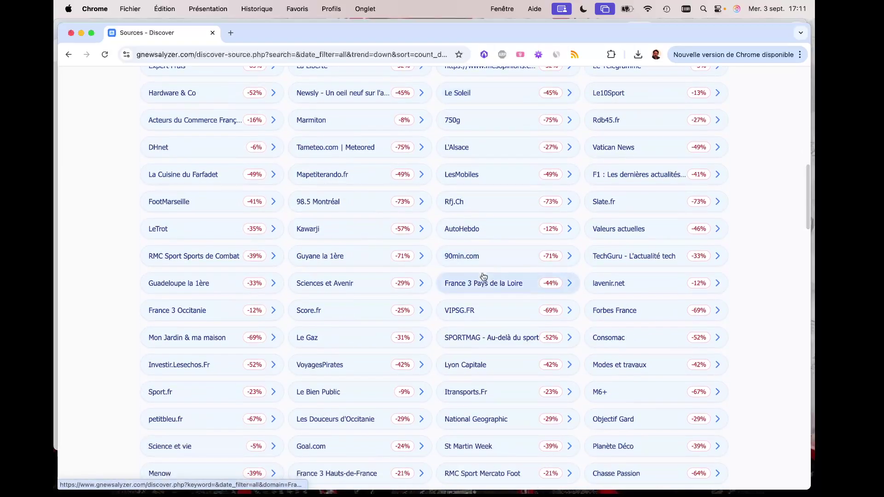
{"action": "scroll", "coordinate": [482, 277], "scroll_direction": "down", "scroll_amount": 7}
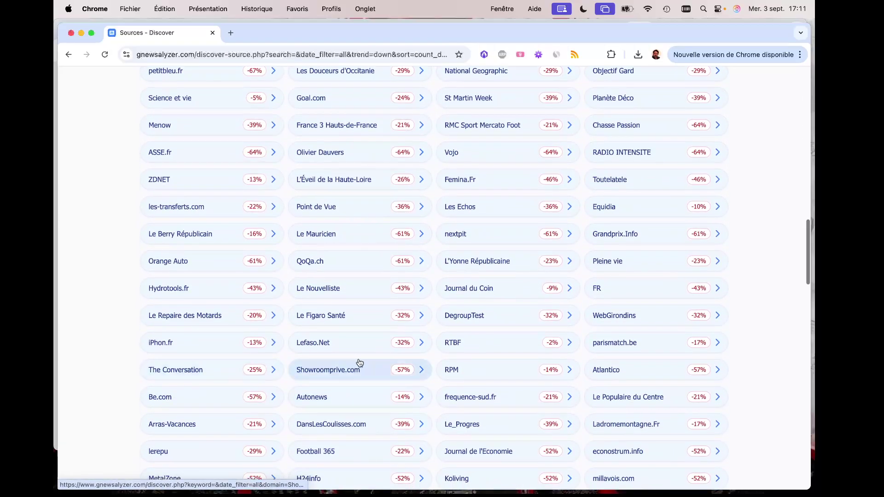
{"action": "scroll", "coordinate": [359, 363], "scroll_direction": "up", "scroll_amount": 20}
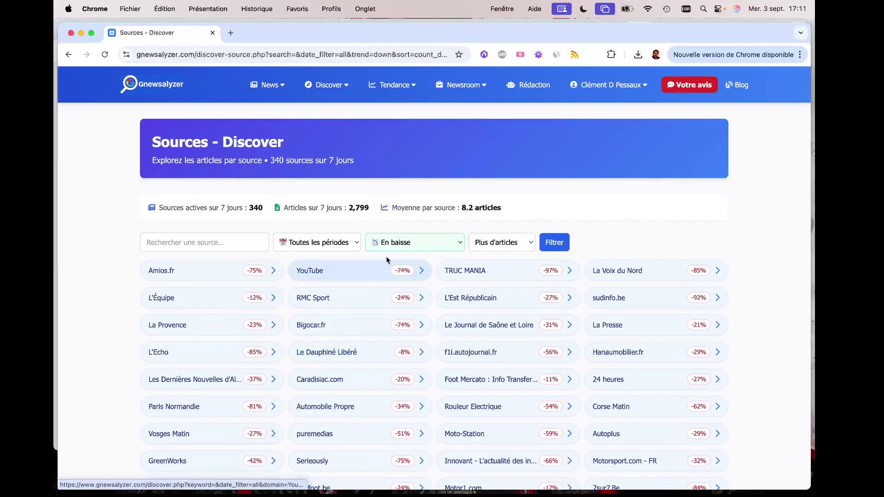
Set the trend filter to Nouveaux (< 10 jours) and look through the newly appeared sources.
{"action": "left_click", "coordinate": [396, 243]}
{"action": "left_click", "coordinate": [396, 256]}
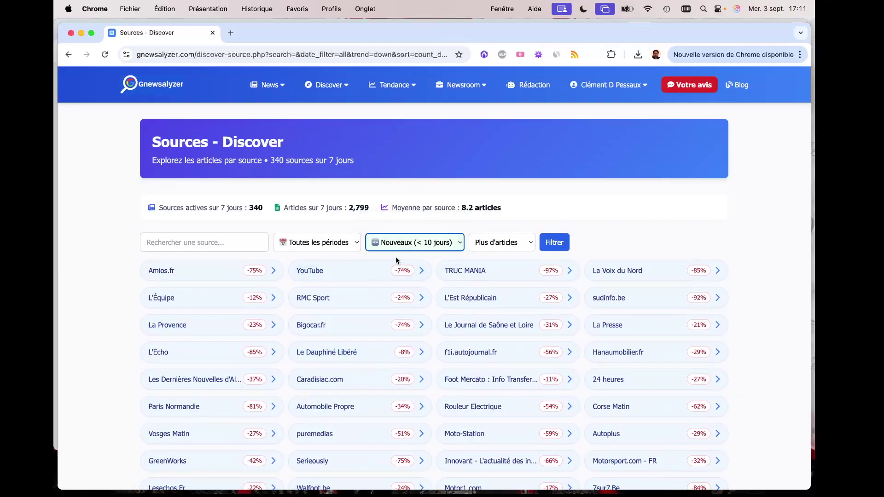
{"action": "left_click", "coordinate": [564, 249]}
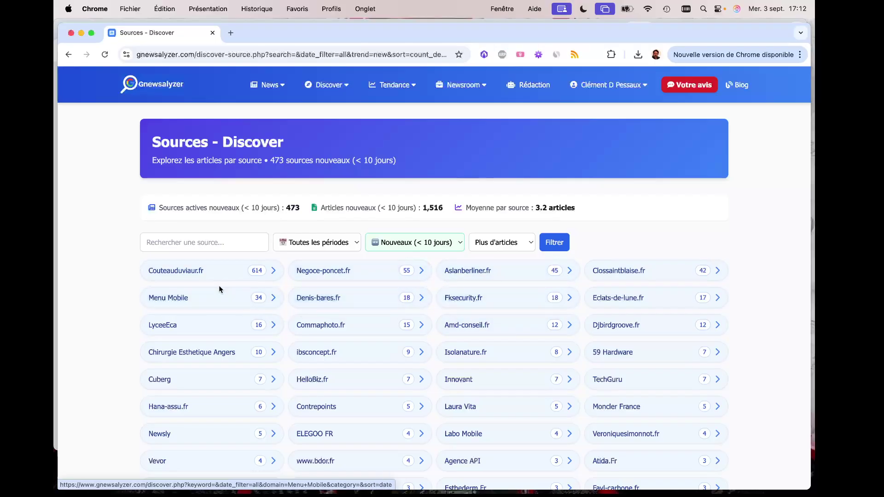
{"action": "scroll", "coordinate": [216, 304], "scroll_direction": "down", "scroll_amount": 2}
{"action": "scroll", "coordinate": [386, 317], "scroll_direction": "down", "scroll_amount": 10}
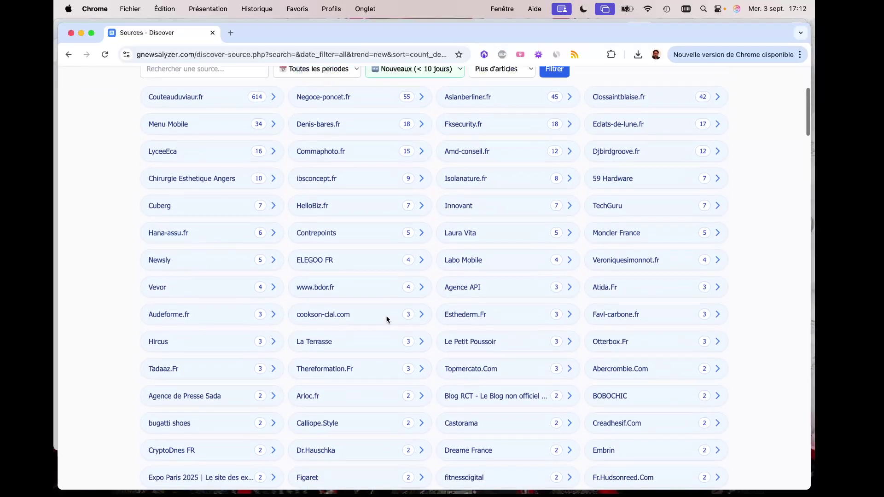
{"action": "scroll", "coordinate": [387, 319], "scroll_direction": "down", "scroll_amount": 15}
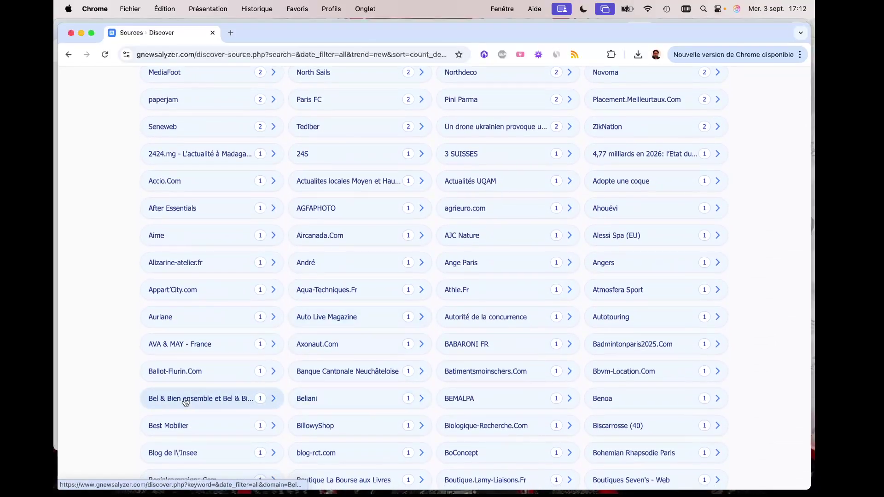
{"action": "scroll", "coordinate": [401, 348], "scroll_direction": "up", "scroll_amount": 20}
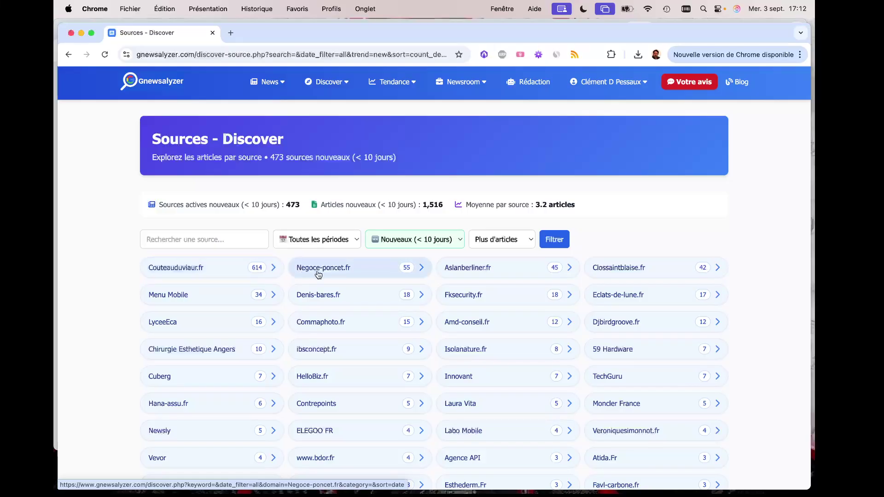
Open Aslanberliner.fr from the new sources and review its visibility chart, main categories and latest articles.
{"action": "left_click", "coordinate": [475, 275]}
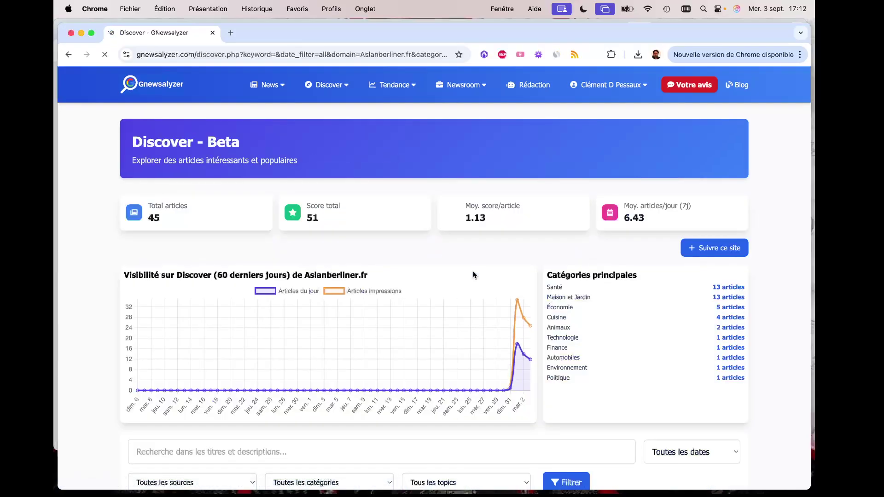
{"action": "scroll", "coordinate": [465, 276], "scroll_direction": "down", "scroll_amount": 6}
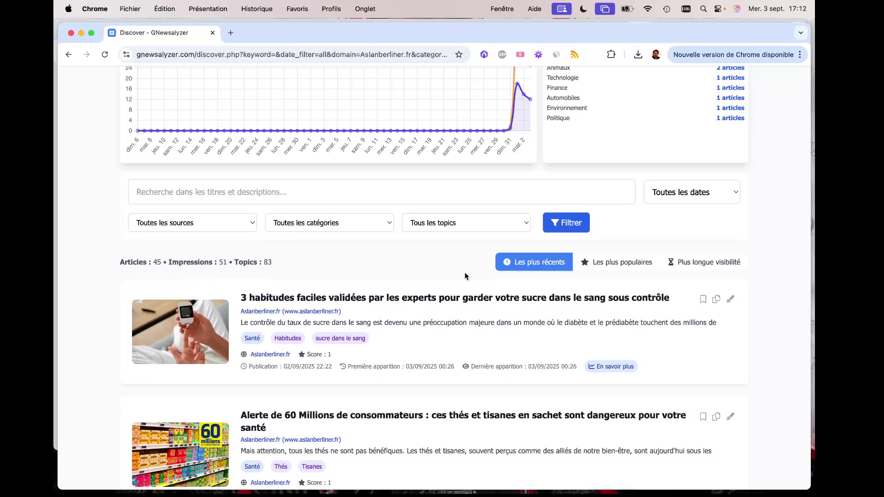
{"action": "scroll", "coordinate": [466, 276], "scroll_direction": "down", "scroll_amount": 5}
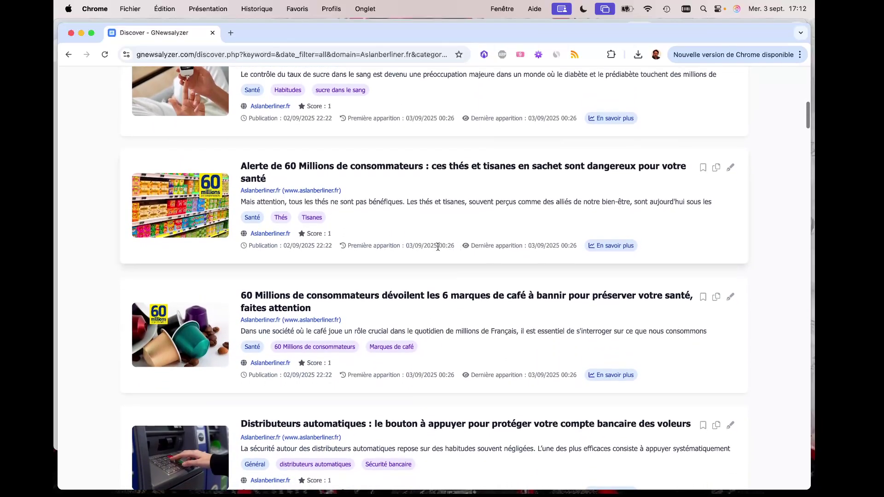
{"action": "scroll", "coordinate": [438, 248], "scroll_direction": "down", "scroll_amount": 6}
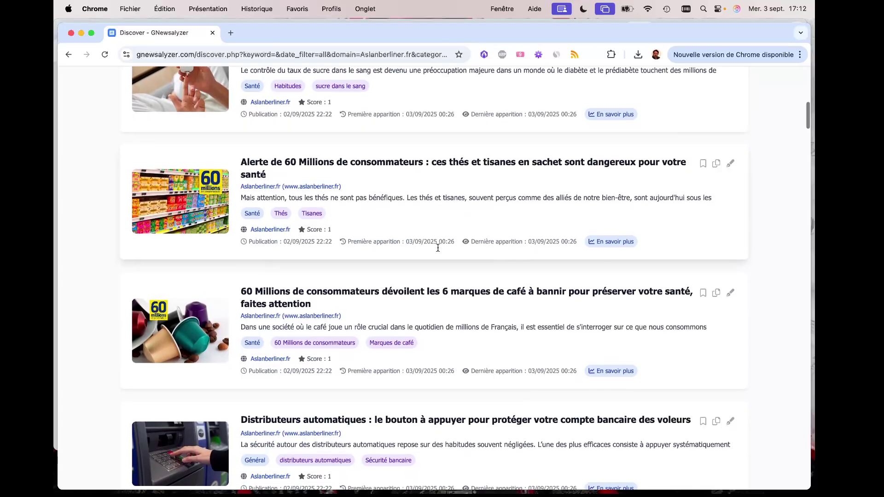
{"action": "scroll", "coordinate": [438, 250], "scroll_direction": "up", "scroll_amount": 12}
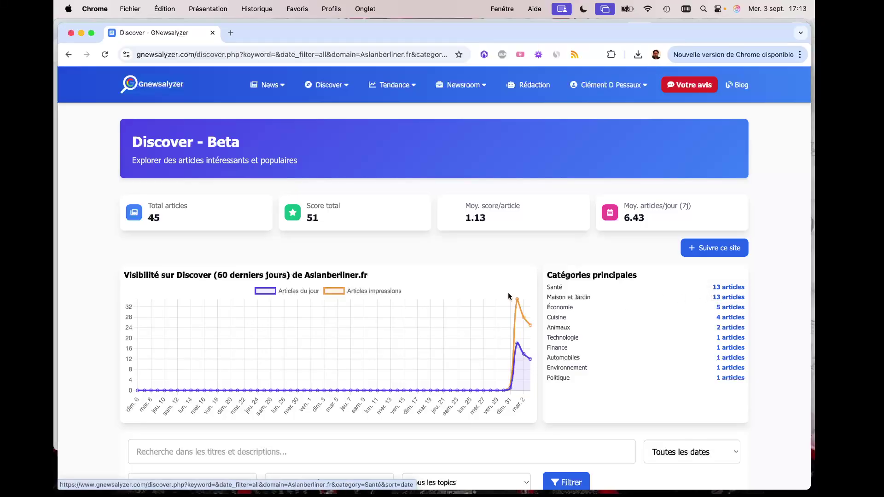
Show only Aslanberliner.fr's Santé articles and examine their headlines, images, topics and publication dates.
{"action": "left_click", "coordinate": [728, 289]}
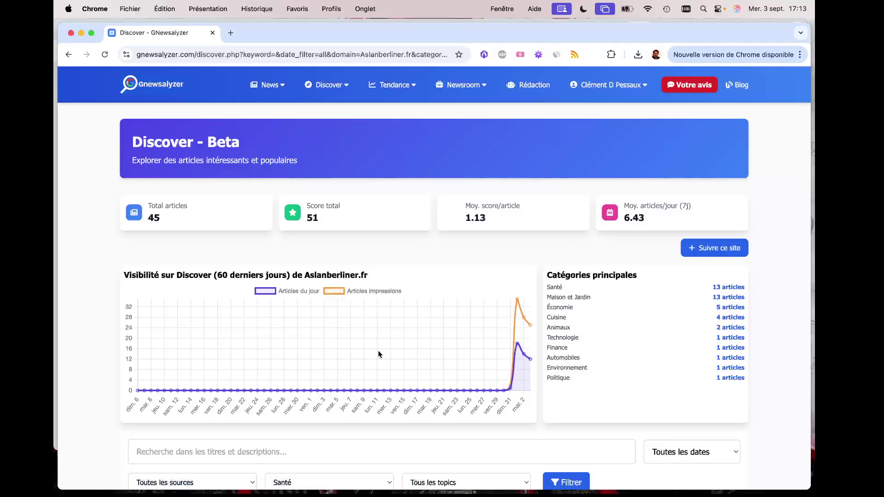
{"action": "scroll", "coordinate": [377, 357], "scroll_direction": "down", "scroll_amount": 7}
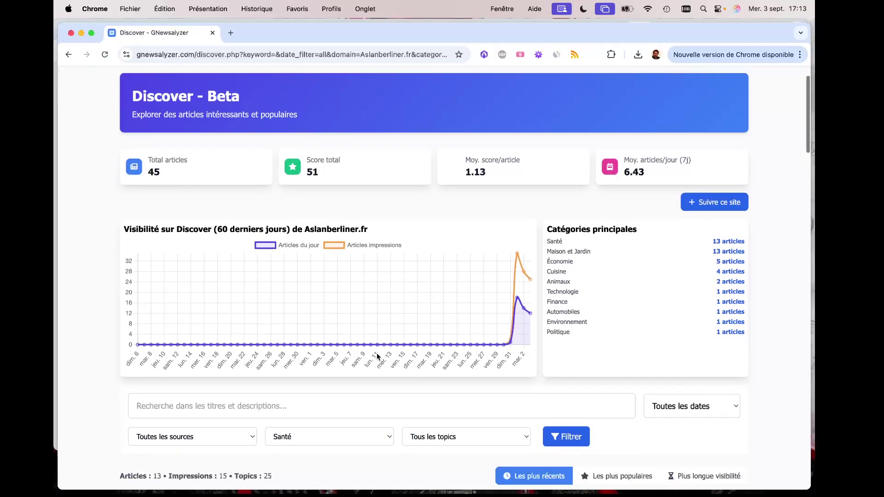
{"action": "scroll", "coordinate": [378, 357], "scroll_direction": "down", "scroll_amount": 6}
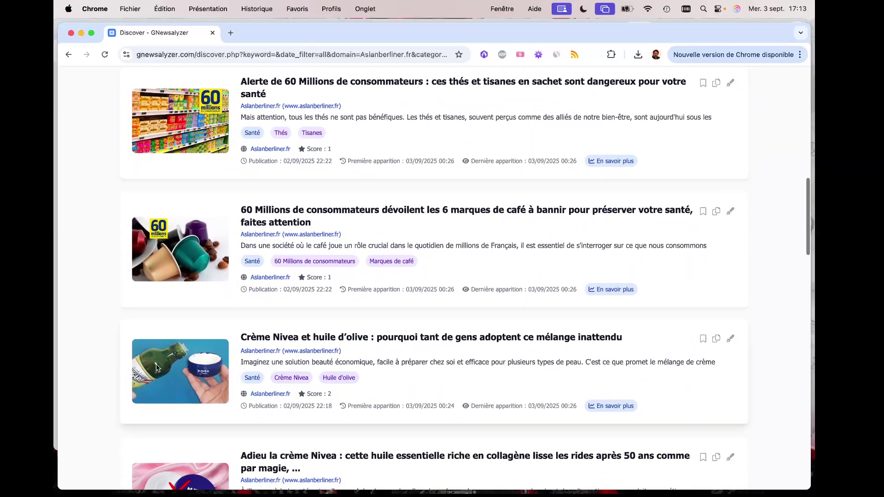
{"action": "scroll", "coordinate": [202, 371], "scroll_direction": "down", "scroll_amount": 2}
{"action": "scroll", "coordinate": [202, 371], "scroll_direction": "down", "scroll_amount": 1}
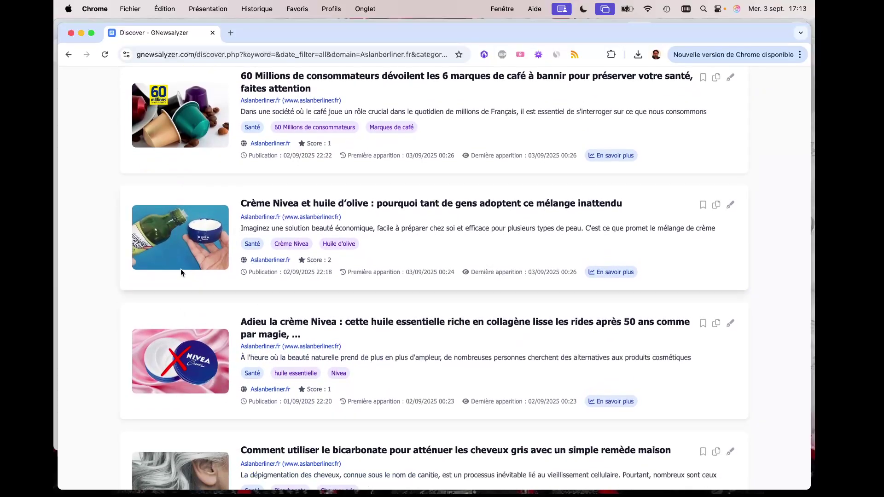
{"action": "scroll", "coordinate": [202, 374], "scroll_direction": "down", "scroll_amount": 10}
{"action": "scroll", "coordinate": [202, 374], "scroll_direction": "down", "scroll_amount": 4}
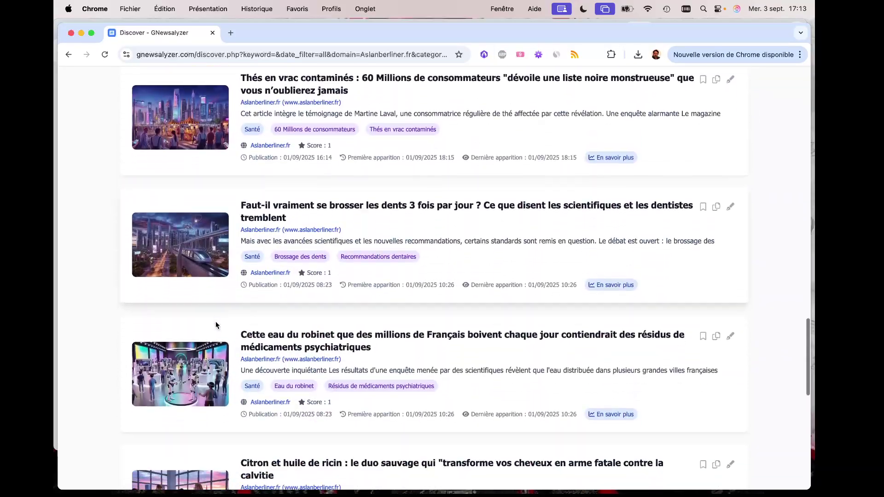
{"action": "scroll", "coordinate": [216, 325], "scroll_direction": "down", "scroll_amount": 6}
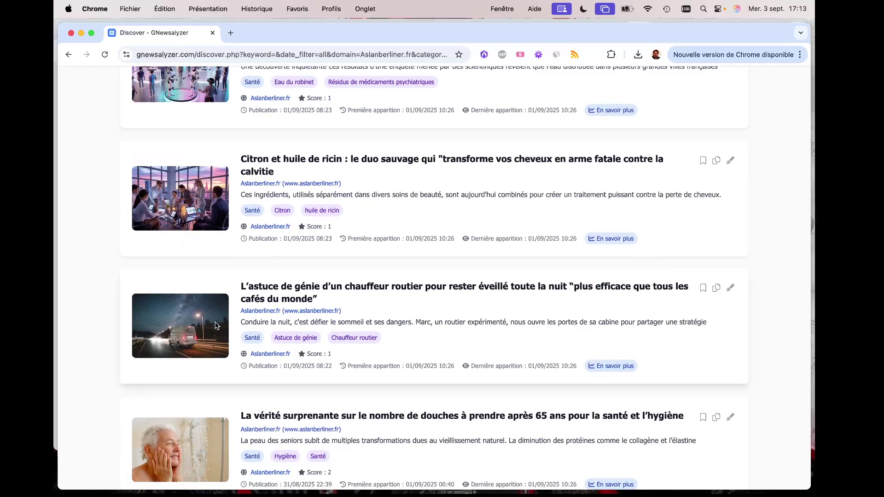
{"action": "scroll", "coordinate": [178, 268], "scroll_direction": "up", "scroll_amount": 15}
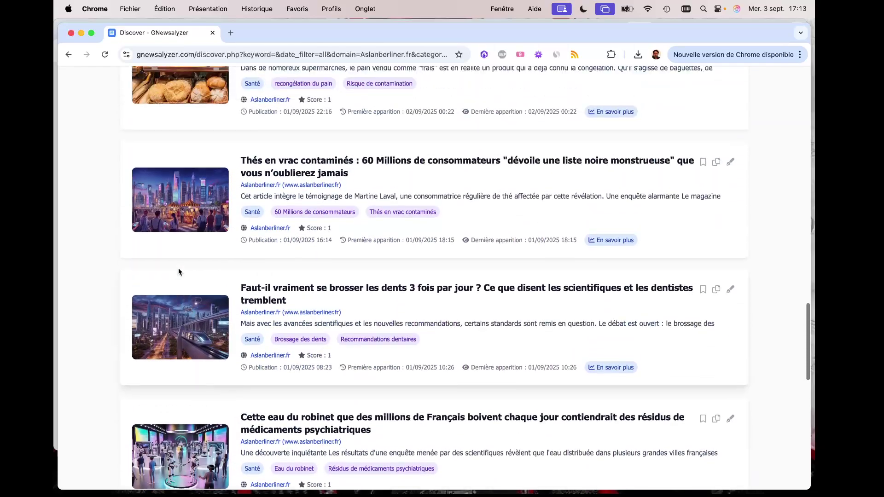
{"action": "scroll", "coordinate": [175, 270], "scroll_direction": "up", "scroll_amount": 3}
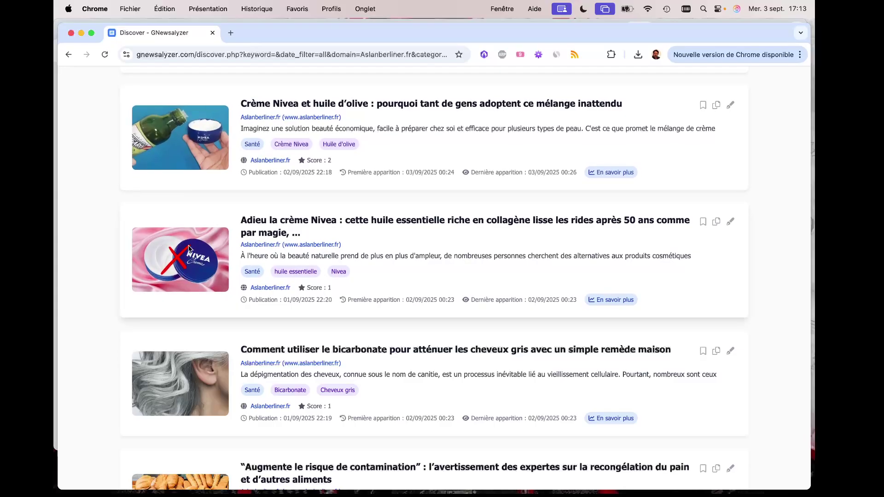
{"action": "scroll", "coordinate": [188, 249], "scroll_direction": "down", "scroll_amount": 15}
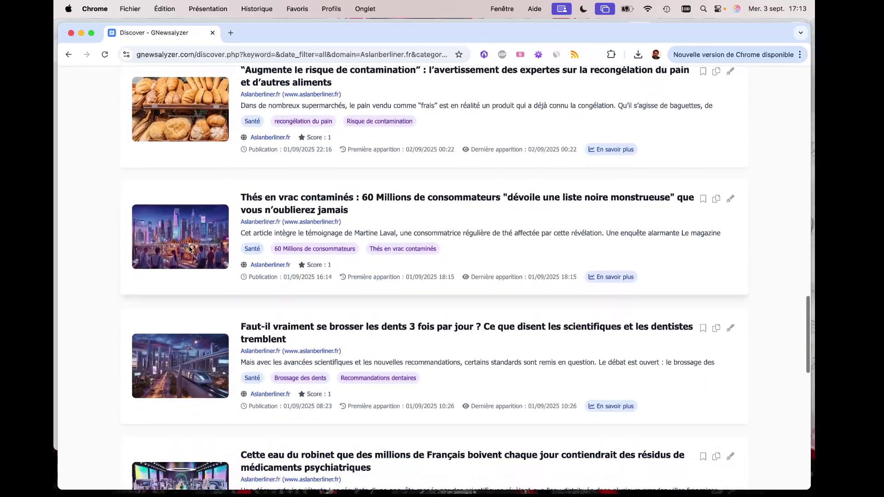
Finish looking through Aslanberliner.fr's oldest Santé articles and return to the complete list of Discover media sources.
{"action": "scroll", "coordinate": [189, 250], "scroll_direction": "down", "scroll_amount": 6}
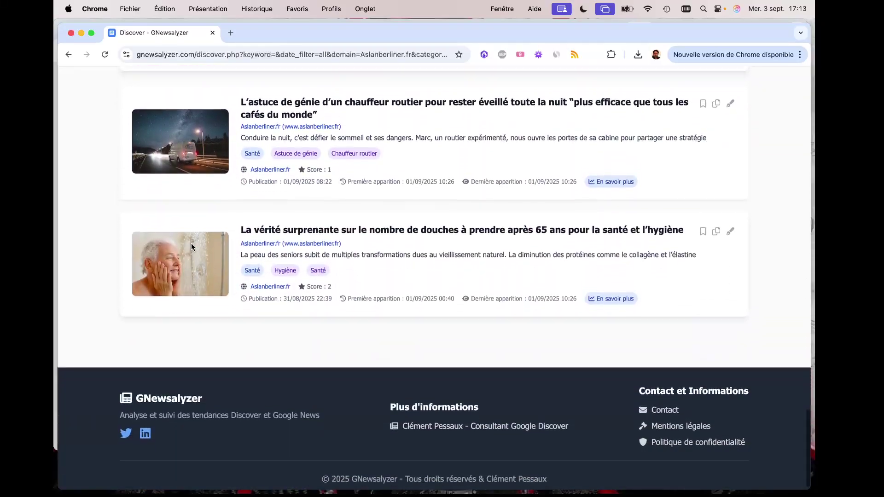
{"action": "scroll", "coordinate": [192, 244], "scroll_direction": "up", "scroll_amount": 12}
{"action": "scroll", "coordinate": [194, 261], "scroll_direction": "up", "scroll_amount": 15}
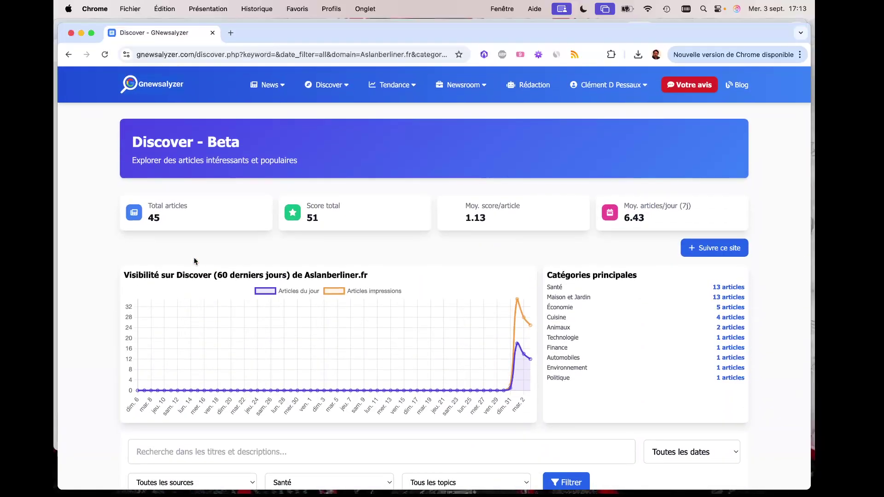
{"action": "left_click", "coordinate": [328, 85]}
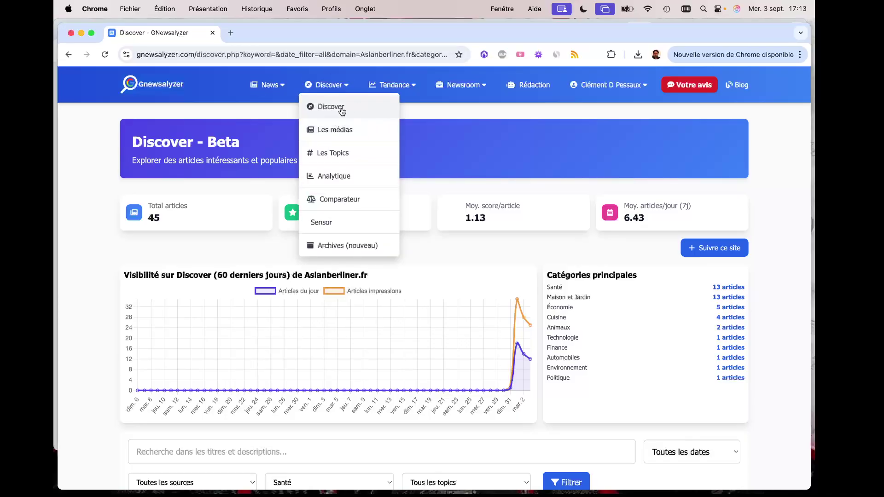
{"action": "left_click", "coordinate": [347, 131]}
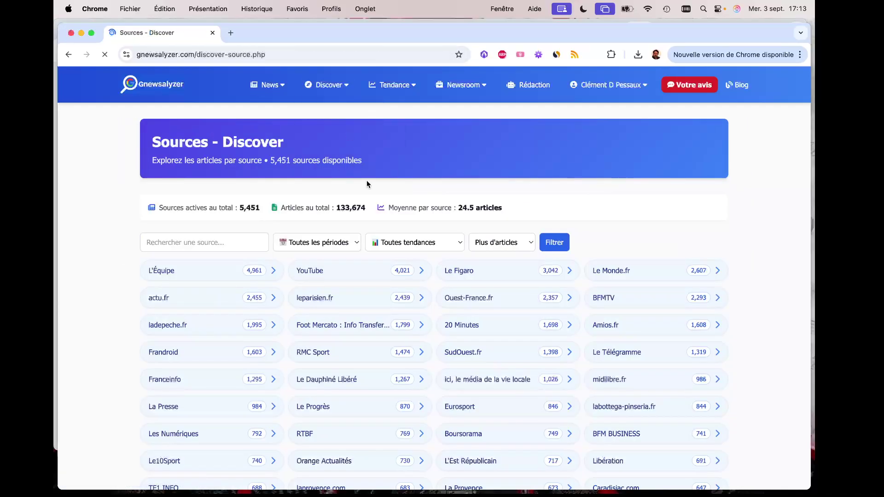
Check the available period filters, keep Toutes les périodes and open ladepeche.fr from the sources.
{"action": "left_click", "coordinate": [311, 244]}
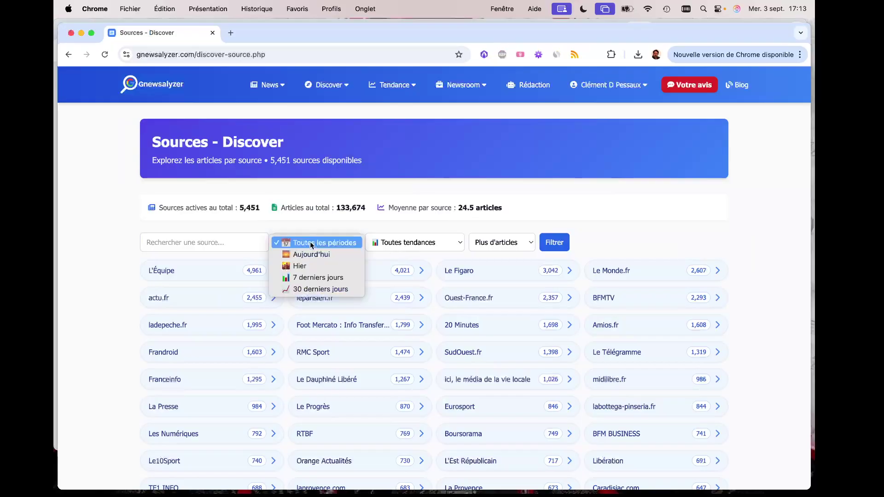
{"action": "left_click", "coordinate": [312, 244]}
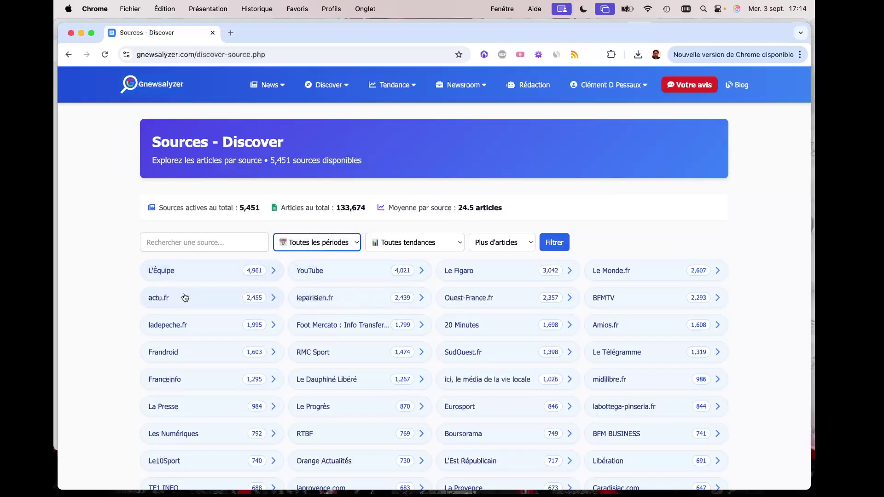
{"action": "left_click", "coordinate": [163, 328]}
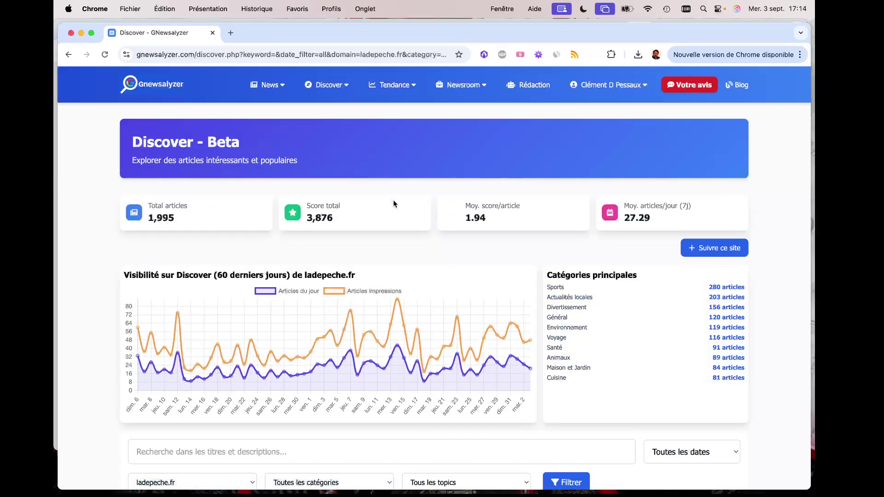
Search ladepeche.fr's article titles and descriptions for the keyword lidl.
{"action": "scroll", "coordinate": [400, 222], "scroll_direction": "down", "scroll_amount": 3}
{"action": "scroll", "coordinate": [400, 222], "scroll_direction": "down", "scroll_amount": 5}
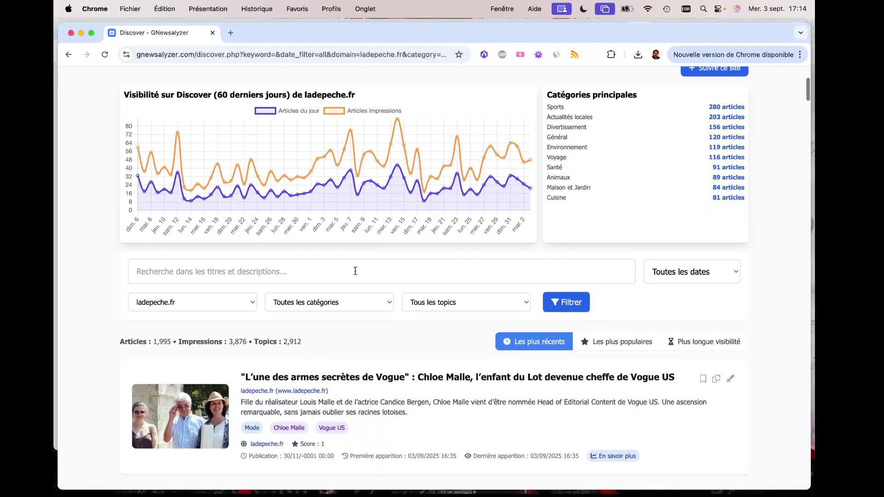
{"action": "left_click", "coordinate": [355, 271]}
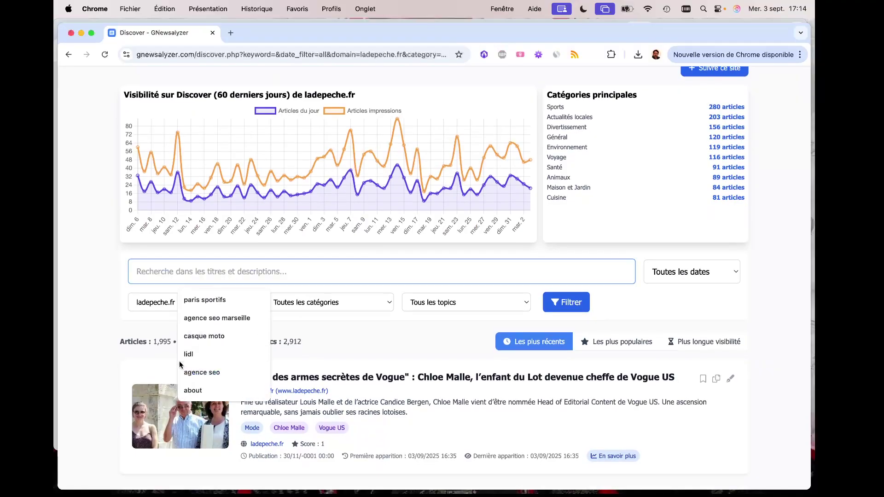
{"action": "type", "text": "lidl"}
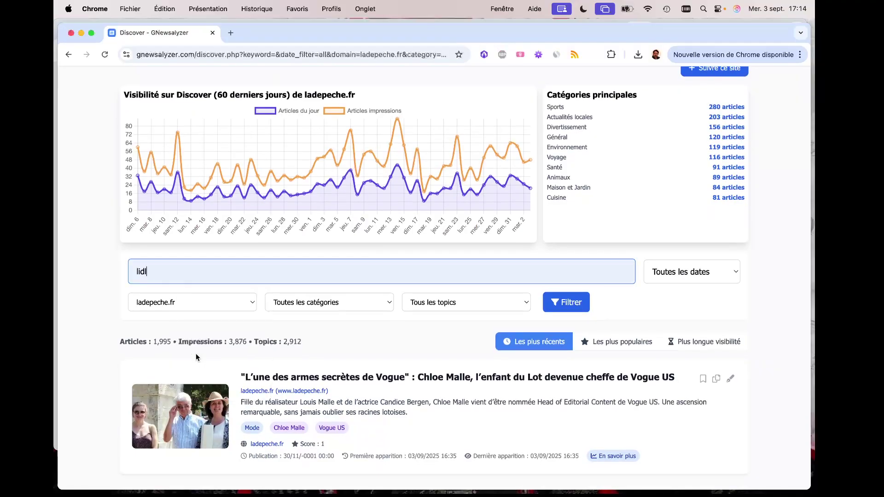
{"action": "left_click", "coordinate": [566, 302]}
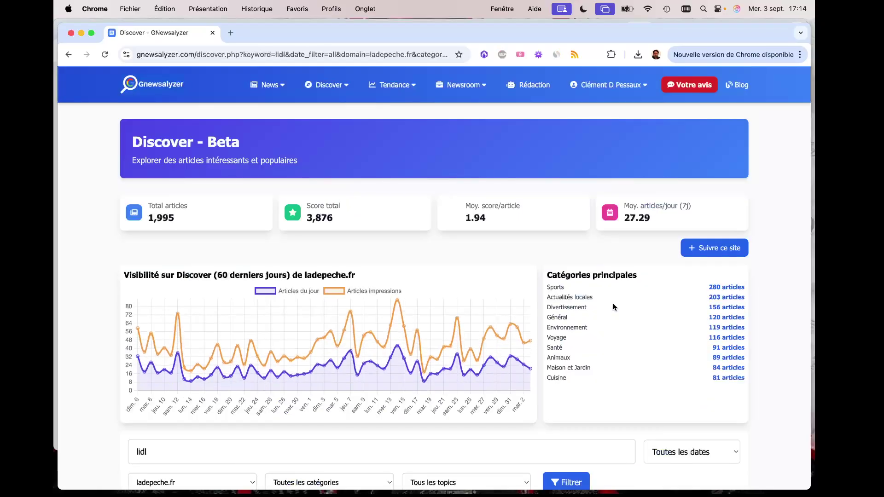
Examine ladepeche.fr's Lidl articles, comparing their images, headline wording, topics, scores and publication dates.
{"action": "scroll", "coordinate": [613, 303], "scroll_direction": "down", "scroll_amount": 9}
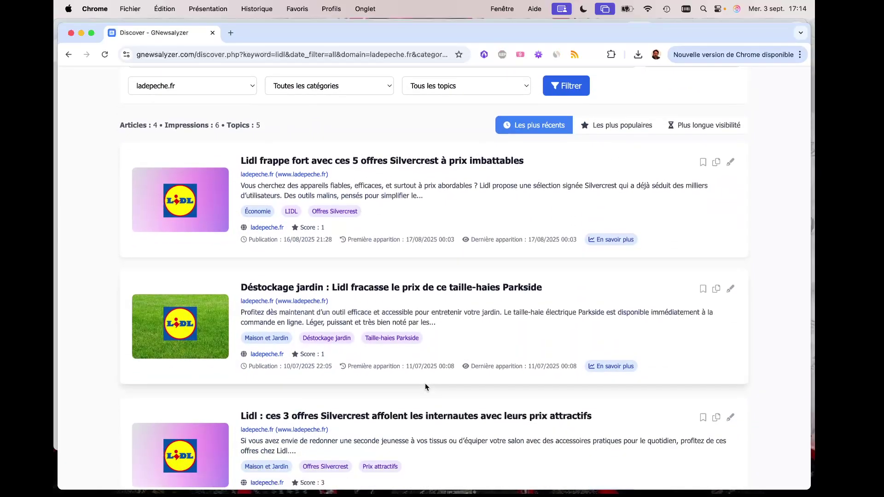
{"action": "scroll", "coordinate": [197, 330], "scroll_direction": "down", "scroll_amount": 8}
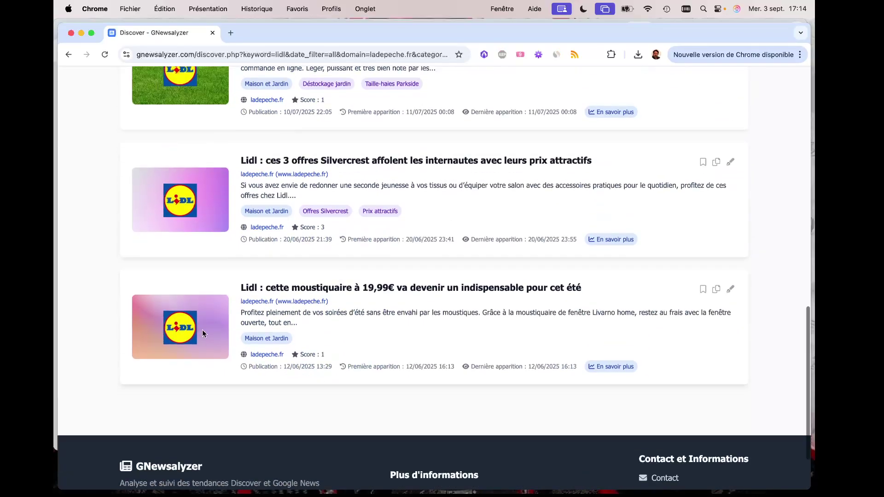
{"action": "scroll", "coordinate": [205, 328], "scroll_direction": "up", "scroll_amount": 9}
{"action": "scroll", "coordinate": [206, 328], "scroll_direction": "up", "scroll_amount": 7}
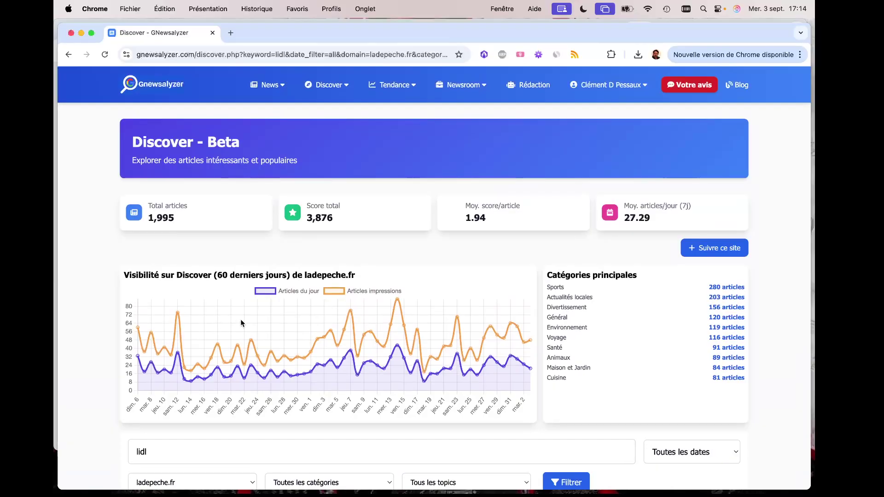
{"action": "scroll", "coordinate": [240, 319], "scroll_direction": "down", "scroll_amount": 8}
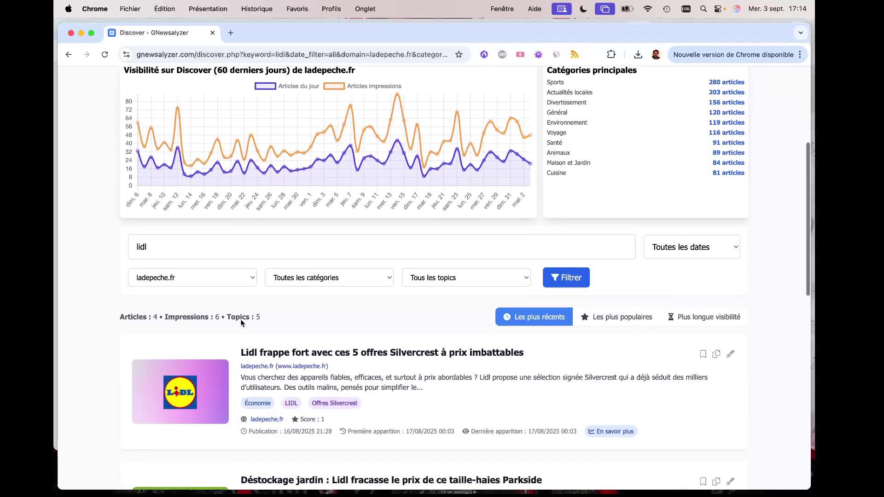
{"action": "scroll", "coordinate": [241, 321], "scroll_direction": "down", "scroll_amount": 5}
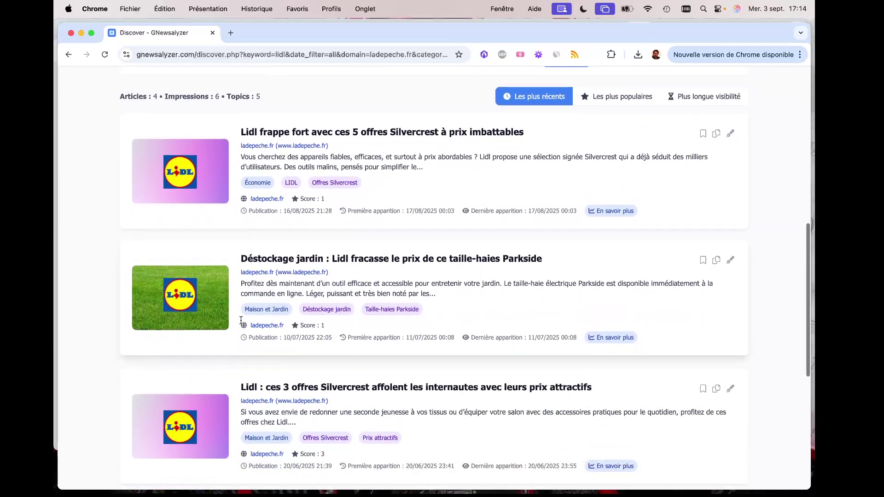
{"action": "scroll", "coordinate": [191, 317], "scroll_direction": "up", "scroll_amount": 5}
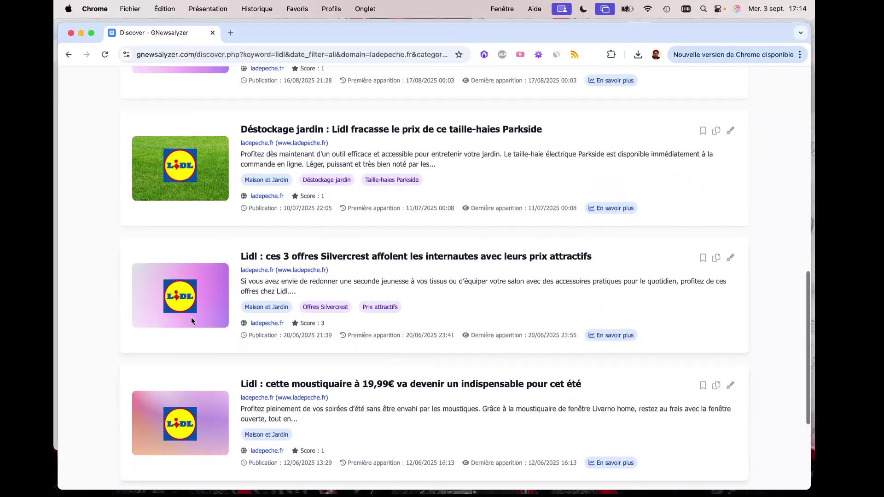
{"action": "scroll", "coordinate": [190, 314], "scroll_direction": "up", "scroll_amount": 1}
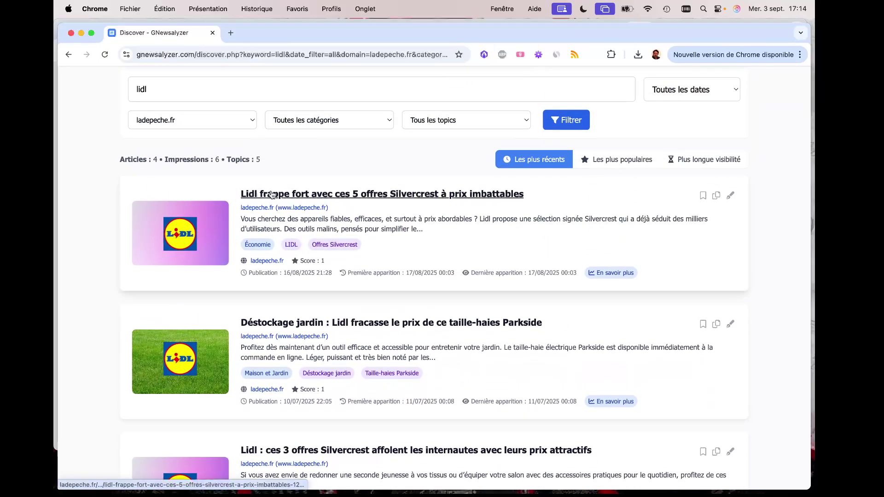
{"action": "scroll", "coordinate": [281, 209], "scroll_direction": "down", "scroll_amount": 2}
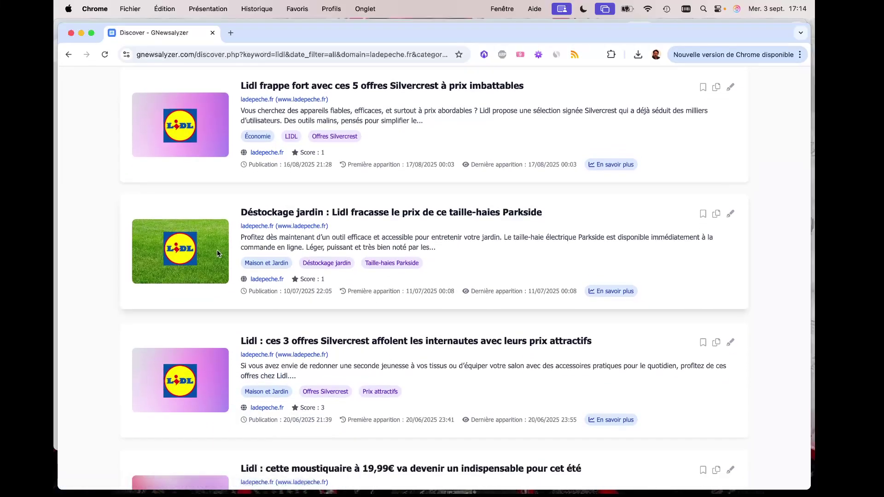
{"action": "scroll", "coordinate": [273, 240], "scroll_direction": "up", "scroll_amount": 1}
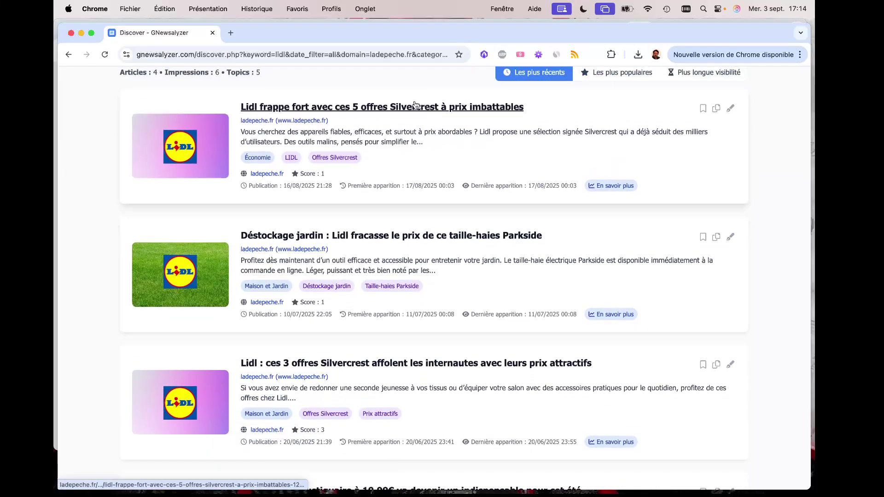
{"action": "scroll", "coordinate": [346, 357], "scroll_direction": "down", "scroll_amount": 1}
{"action": "scroll", "coordinate": [346, 357], "scroll_direction": "down", "scroll_amount": 4}
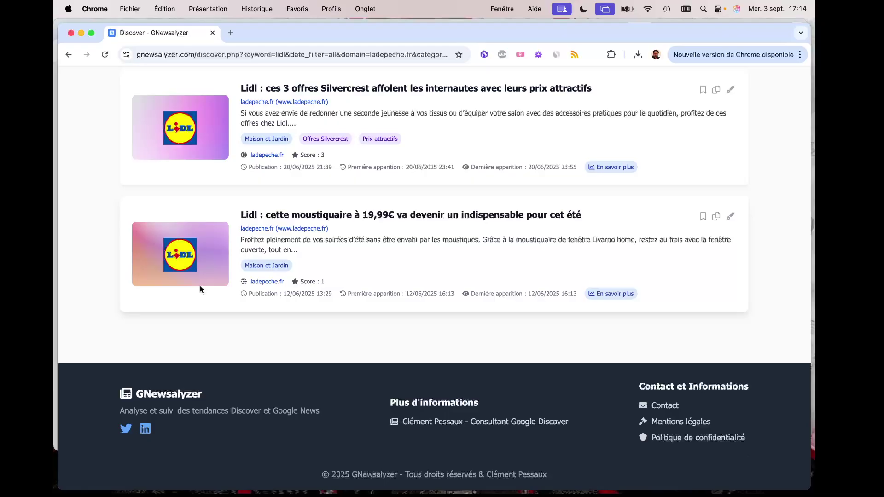
{"action": "scroll", "coordinate": [200, 289], "scroll_direction": "up", "scroll_amount": 5}
{"action": "scroll", "coordinate": [184, 182], "scroll_direction": "up", "scroll_amount": 4}
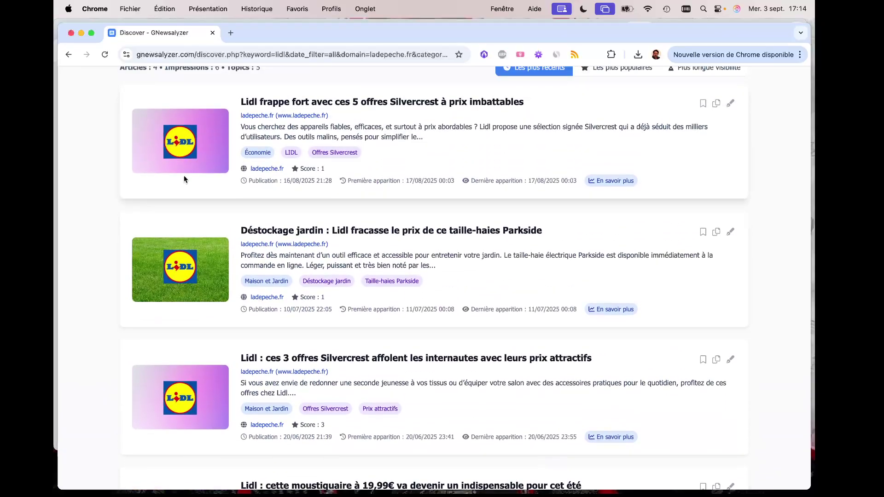
Open the full Discover article feed, filter it by the Environnement category and review its visibility chart, main sites and recent articles.
{"action": "scroll", "coordinate": [184, 184], "scroll_direction": "up", "scroll_amount": 1}
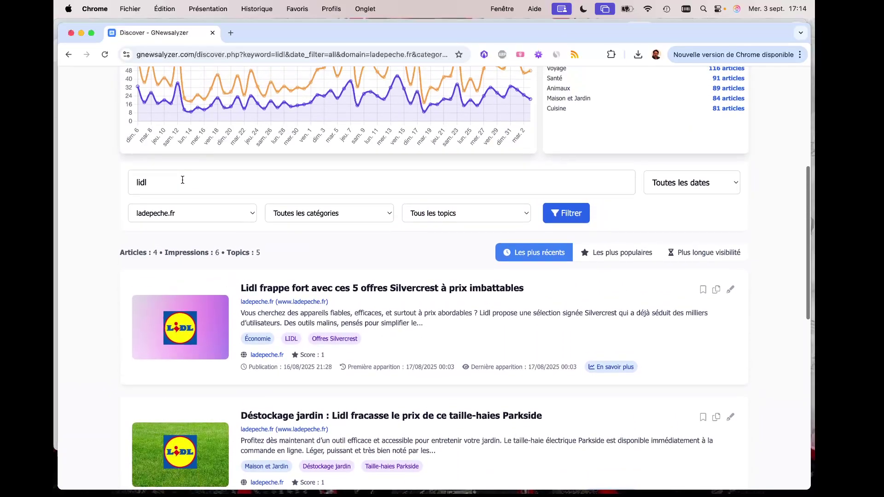
{"action": "scroll", "coordinate": [274, 292], "scroll_direction": "up", "scroll_amount": 2}
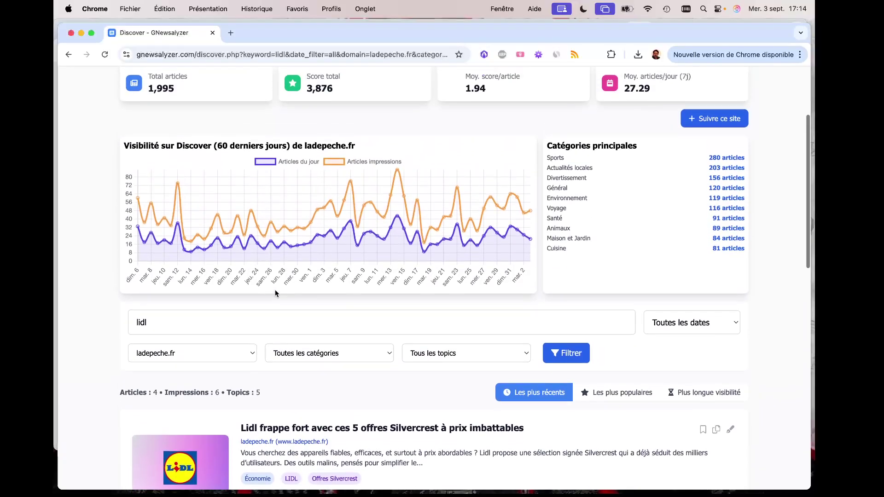
{"action": "scroll", "coordinate": [554, 242], "scroll_direction": "up", "scroll_amount": 3}
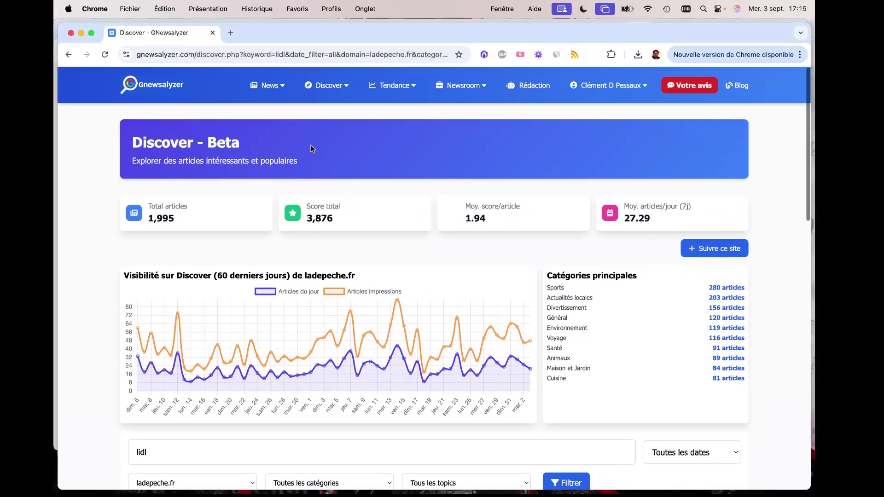
{"action": "left_click", "coordinate": [327, 85]}
{"action": "left_click", "coordinate": [330, 107]}
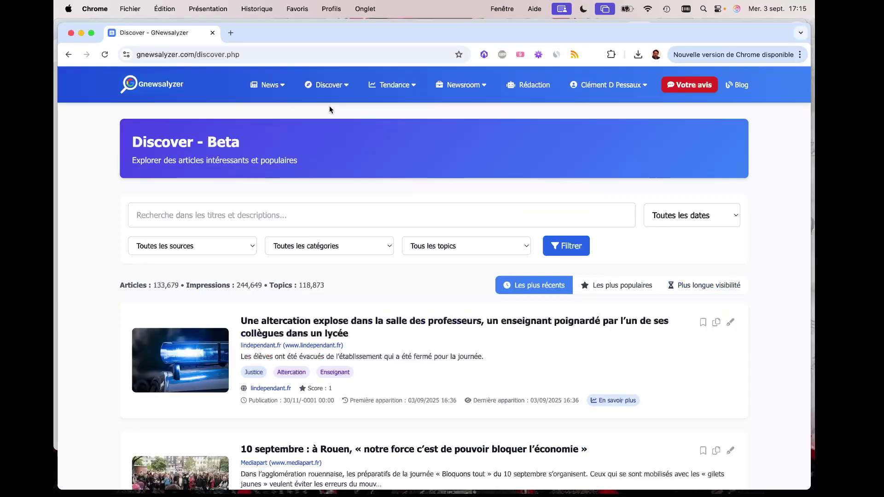
{"action": "left_click", "coordinate": [299, 247]}
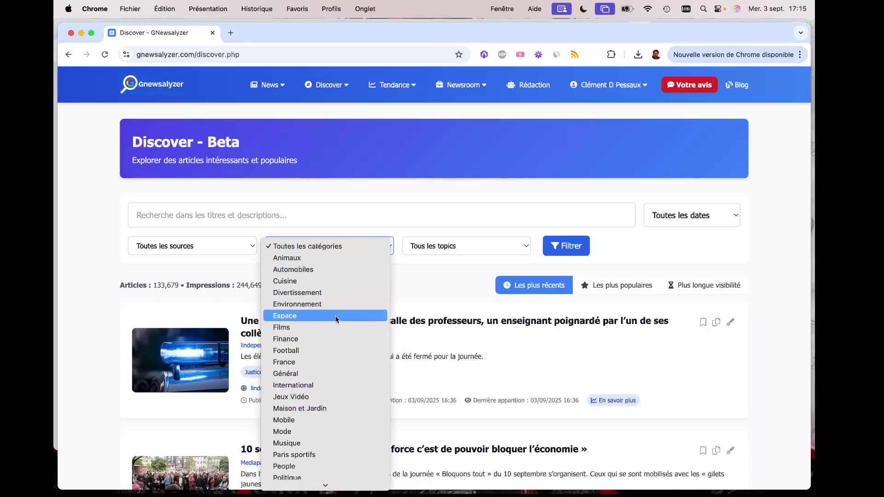
{"action": "left_click", "coordinate": [336, 303]}
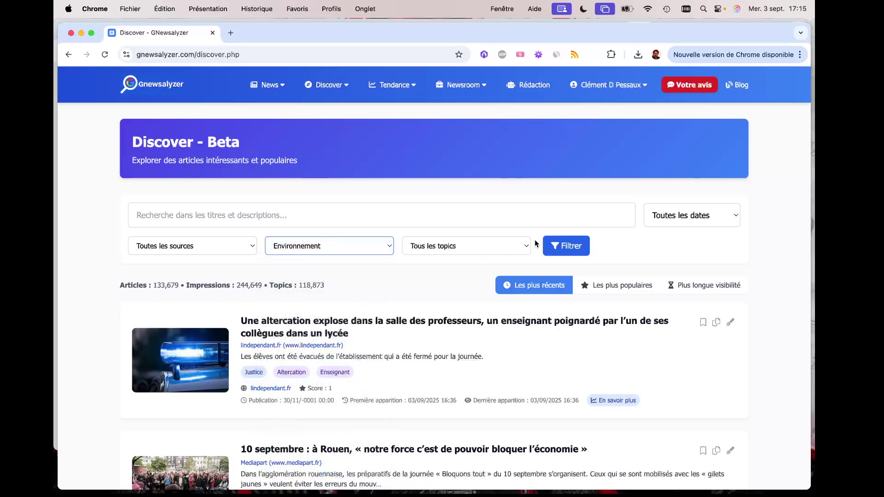
{"action": "left_click", "coordinate": [565, 247]}
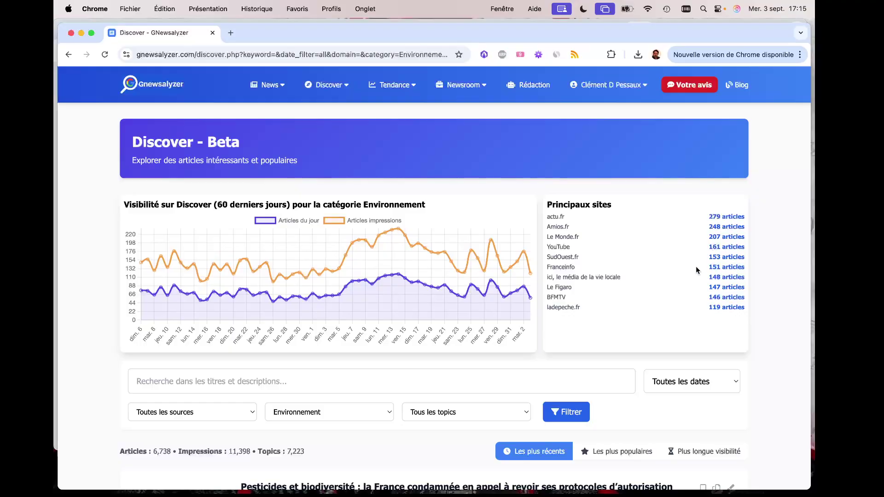
{"action": "scroll", "coordinate": [584, 240], "scroll_direction": "down", "scroll_amount": 8}
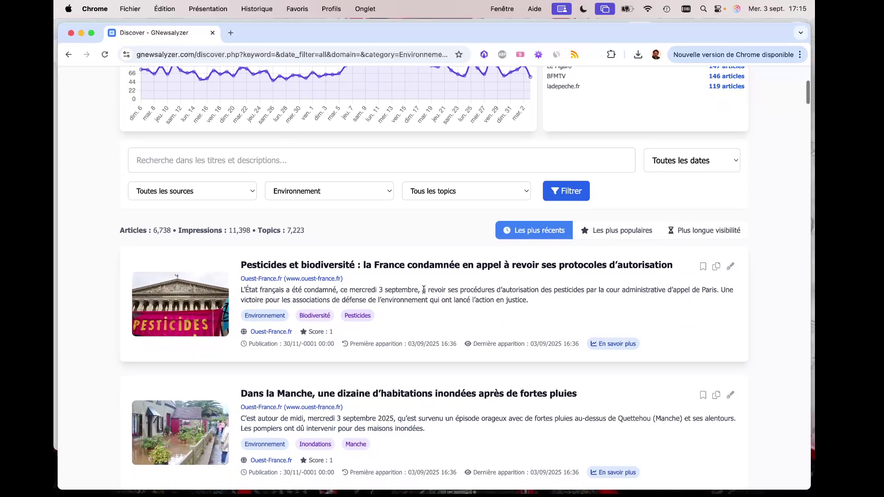
{"action": "scroll", "coordinate": [430, 293], "scroll_direction": "down", "scroll_amount": 10}
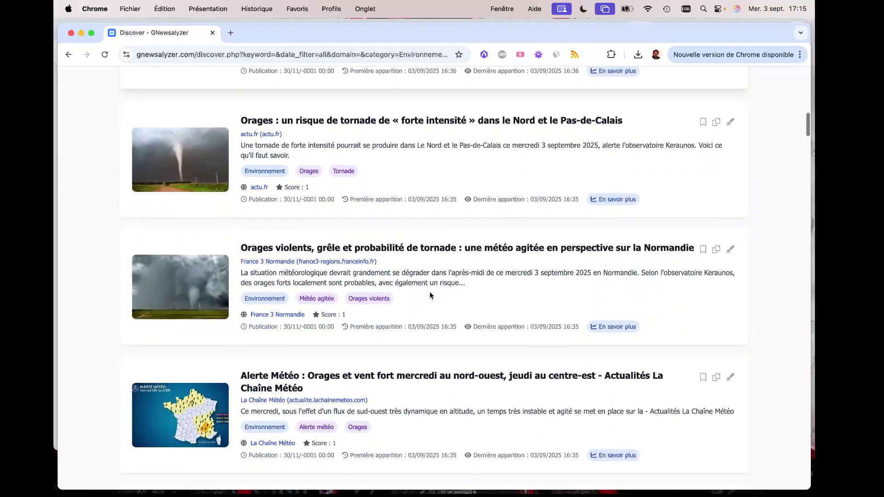
{"action": "scroll", "coordinate": [431, 295], "scroll_direction": "up", "scroll_amount": 18}
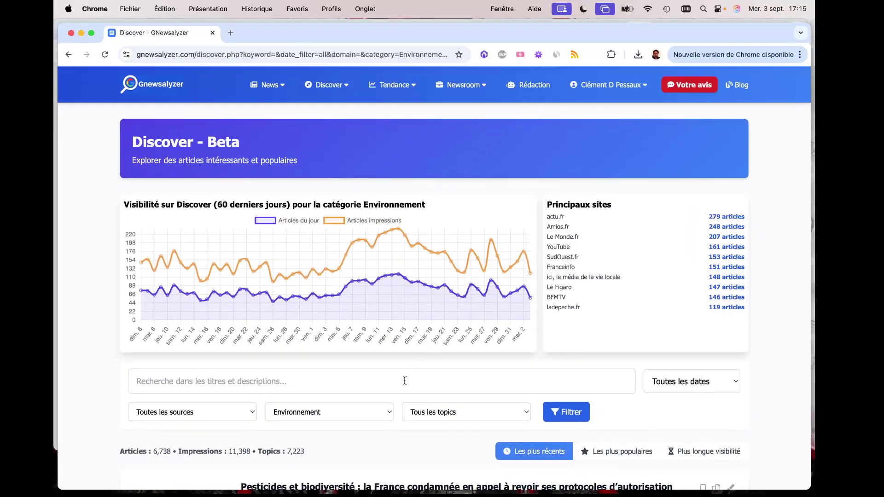
Restrict the Environnement articles to the source Amios.fr.
{"action": "scroll", "coordinate": [216, 424], "scroll_direction": "down", "scroll_amount": 6}
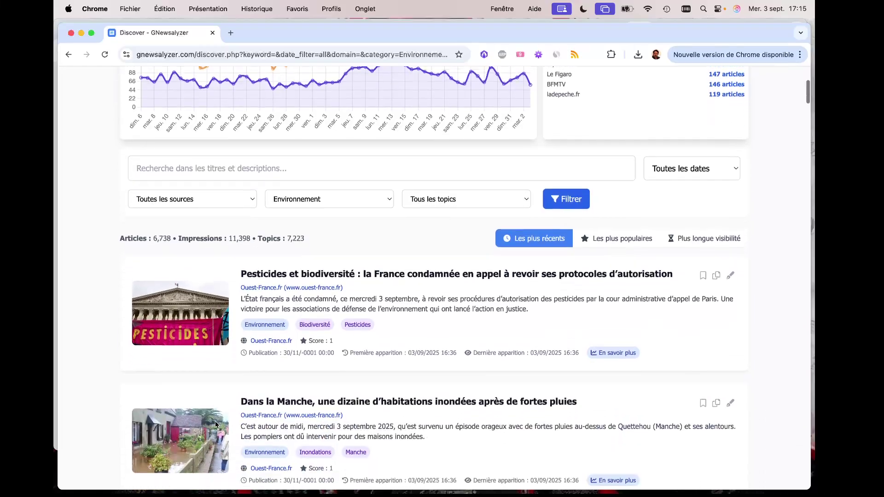
{"action": "left_click", "coordinate": [223, 133]}
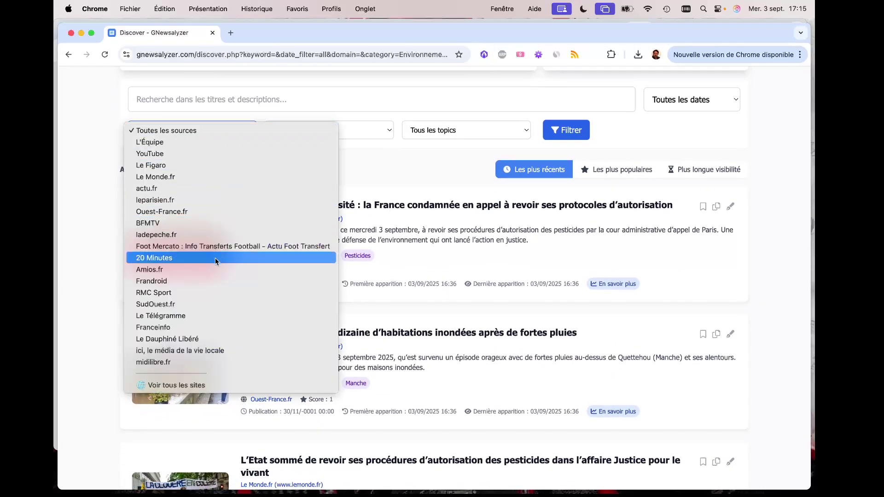
{"action": "key", "text": "Escape"}
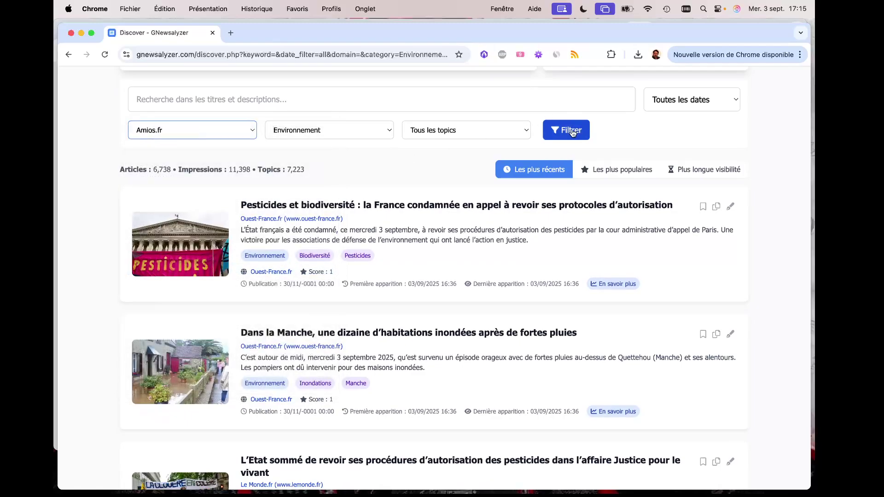
{"action": "left_click", "coordinate": [575, 131]}
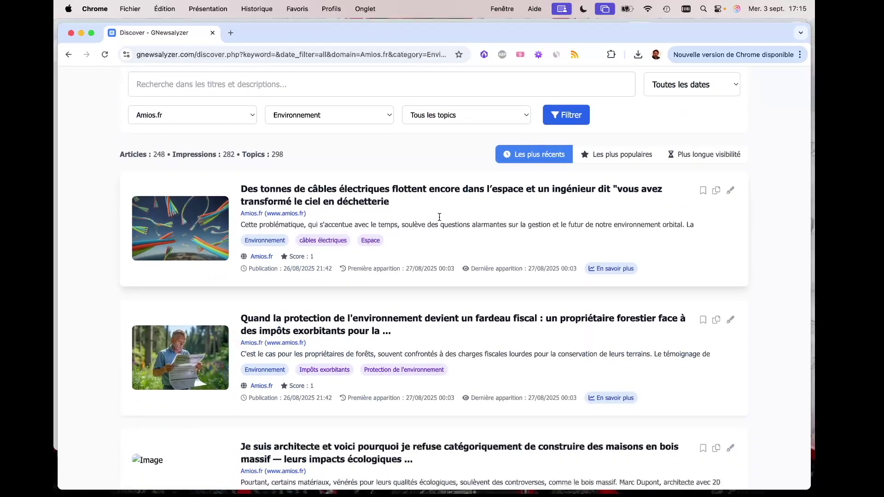
Narrow Amios.fr's Environnement articles to the Canicule topic and look at its associated topics and Knowledge Graph entities.
{"action": "left_click", "coordinate": [469, 114]}
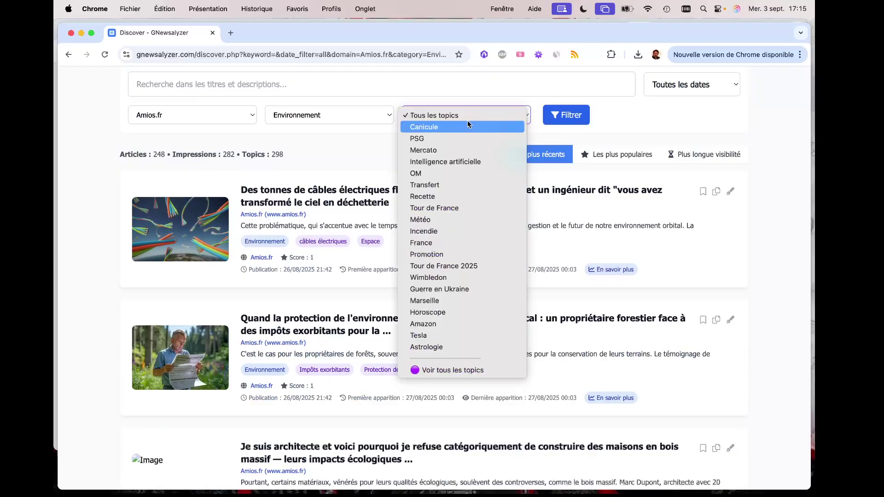
{"action": "left_click", "coordinate": [470, 126]}
{"action": "left_click", "coordinate": [574, 121]}
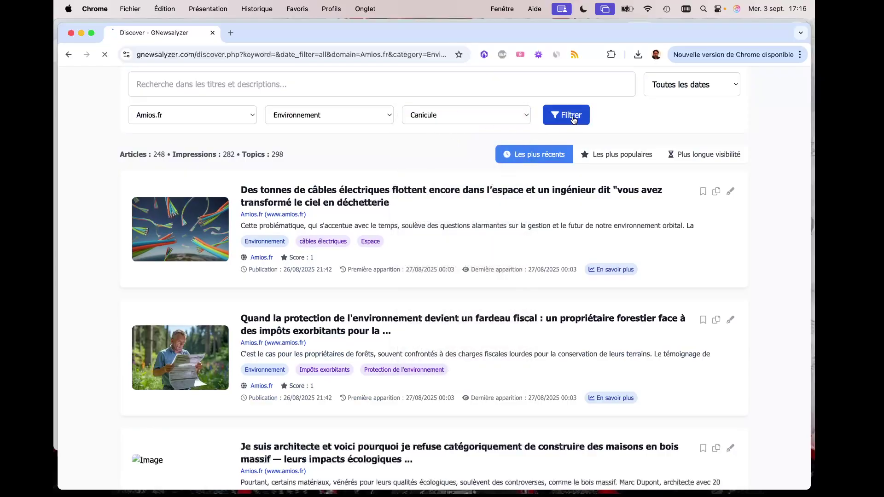
{"action": "scroll", "coordinate": [471, 262], "scroll_direction": "down", "scroll_amount": 10}
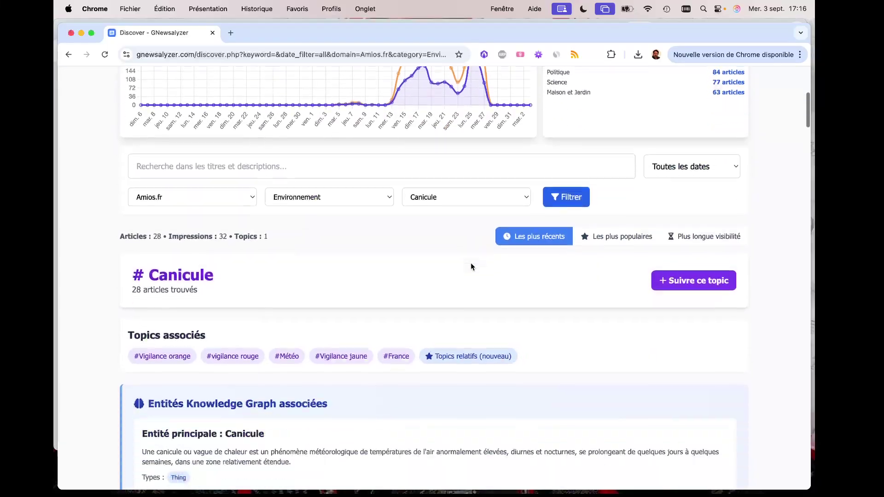
Review the Canicule articles that Amios.fr published in the Environnement category.
{"action": "scroll", "coordinate": [471, 266], "scroll_direction": "down", "scroll_amount": 15}
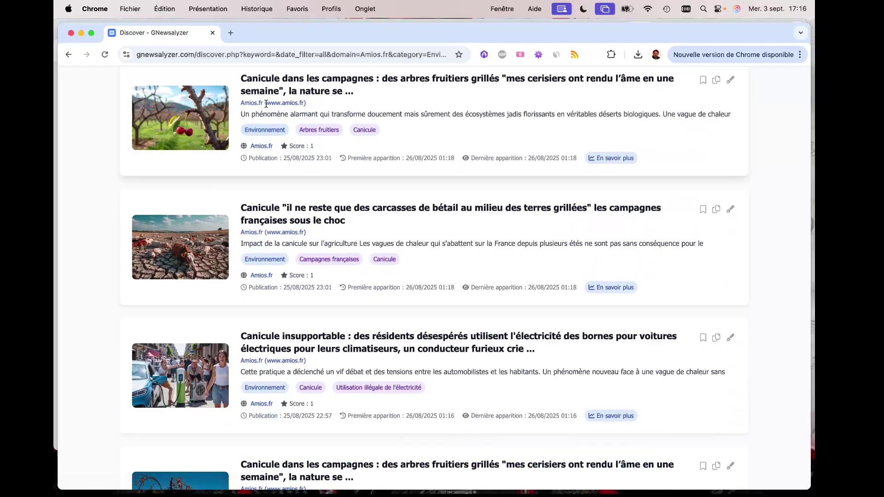
{"action": "scroll", "coordinate": [320, 260], "scroll_direction": "down", "scroll_amount": 7}
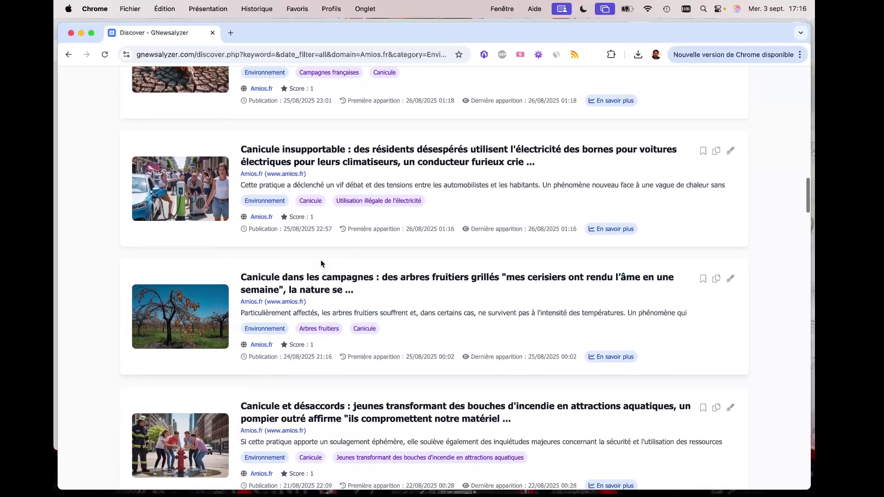
{"action": "scroll", "coordinate": [321, 261], "scroll_direction": "down", "scroll_amount": 2}
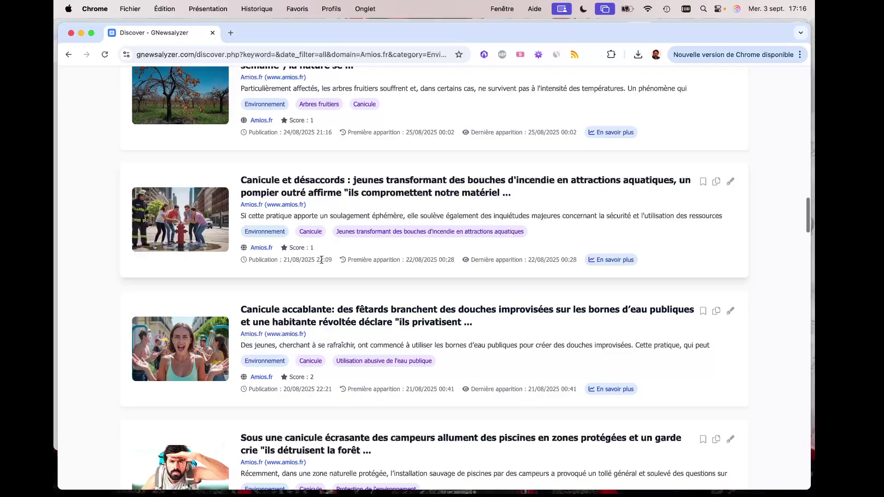
{"action": "scroll", "coordinate": [321, 259], "scroll_direction": "down", "scroll_amount": 6}
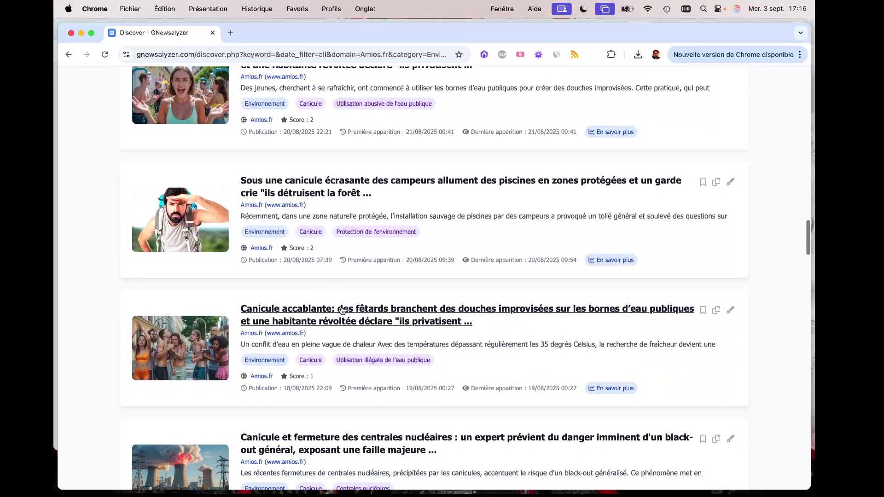
{"action": "scroll", "coordinate": [329, 325], "scroll_direction": "up", "scroll_amount": 20}
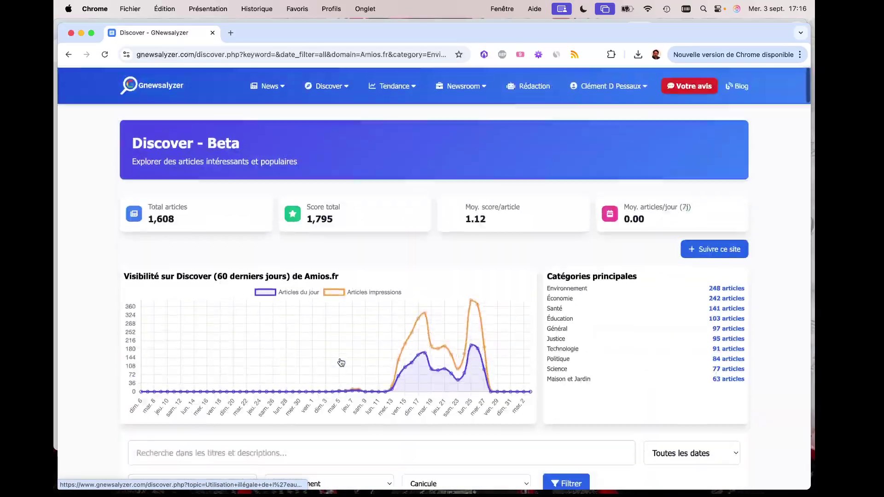
Load the unfiltered Discover article list and open the Les Topics page to browse its topics.
{"action": "left_click", "coordinate": [325, 87]}
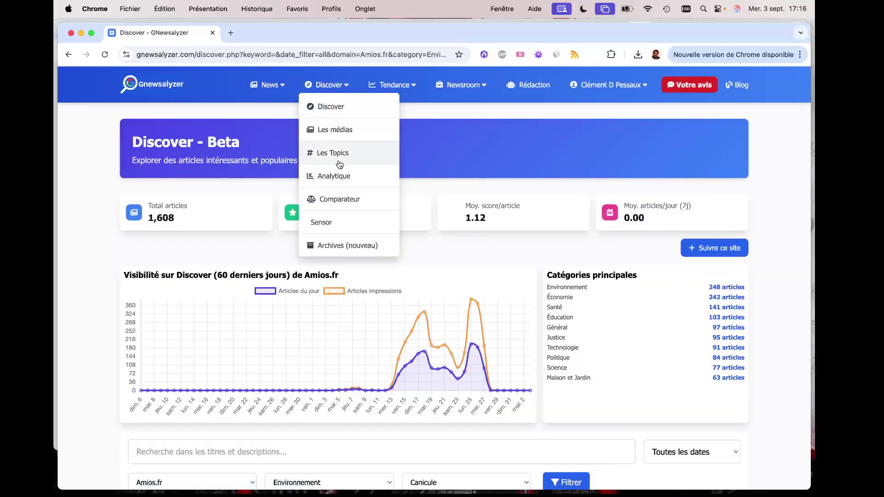
{"action": "left_click", "coordinate": [331, 106]}
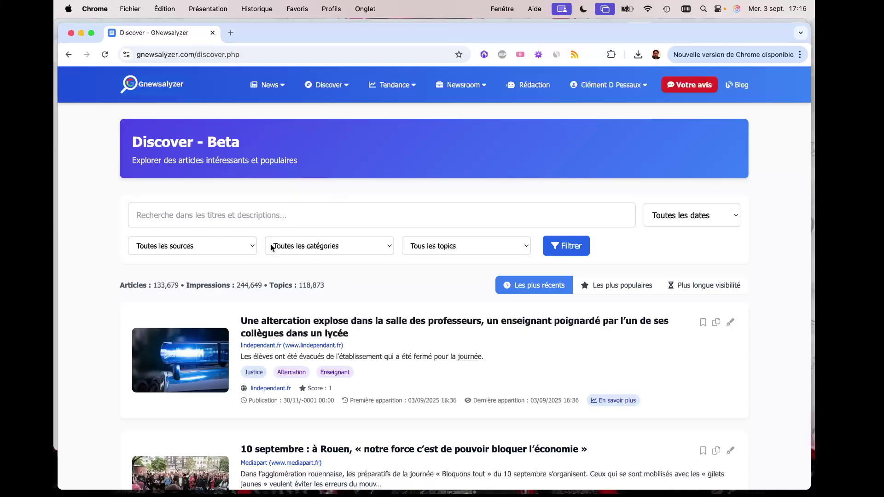
{"action": "left_click", "coordinate": [386, 86]}
{"action": "left_click", "coordinate": [328, 86]}
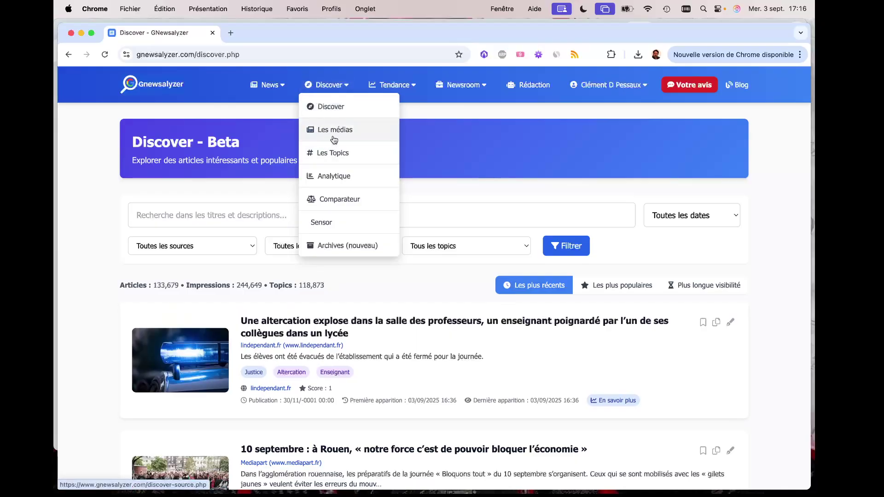
{"action": "left_click", "coordinate": [331, 154]}
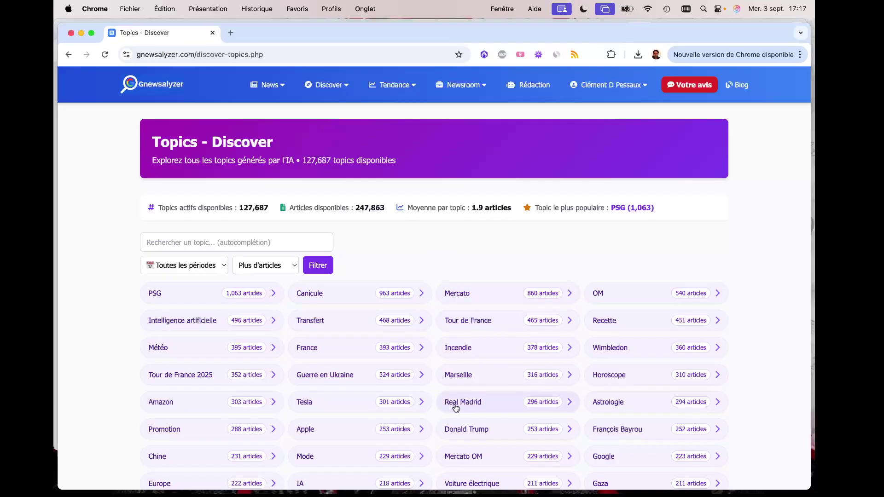
{"action": "scroll", "coordinate": [455, 408], "scroll_direction": "down", "scroll_amount": 10}
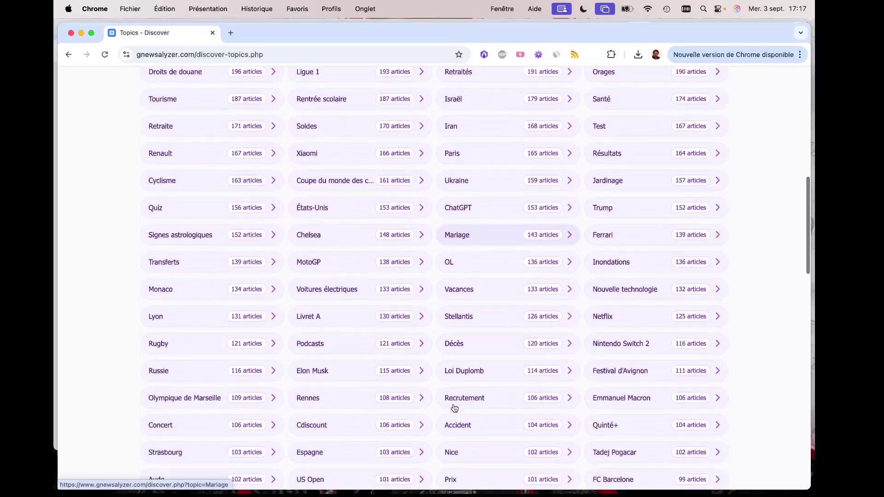
{"action": "scroll", "coordinate": [455, 412], "scroll_direction": "up", "scroll_amount": 15}
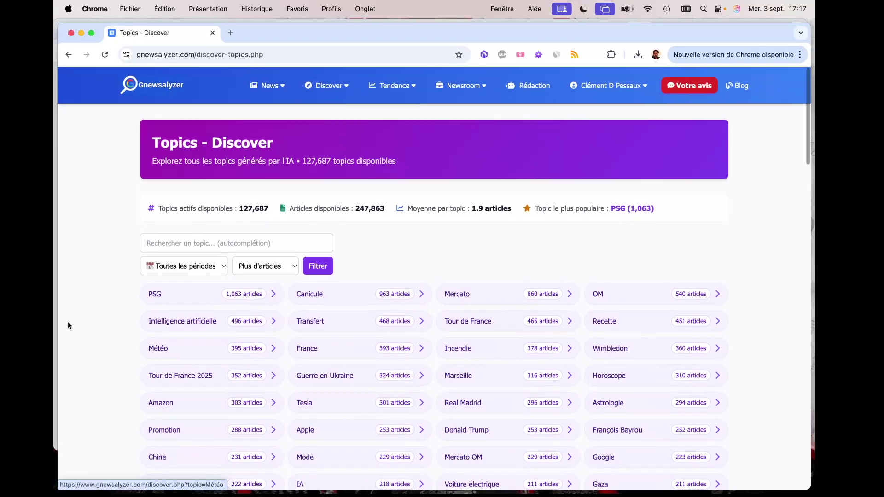
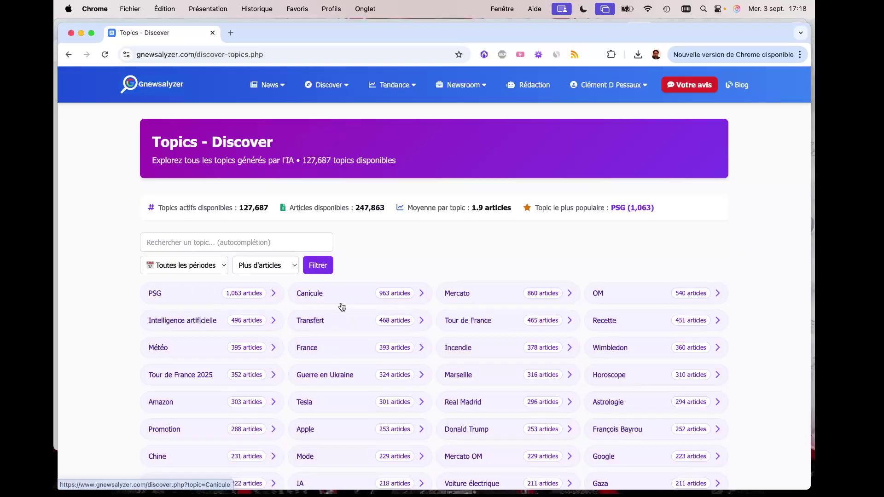
Filter the Discover topics to the period Hier, keeping the Plus d'articles sort order.
{"action": "scroll", "coordinate": [343, 354], "scroll_direction": "down", "scroll_amount": 3}
{"action": "scroll", "coordinate": [341, 353], "scroll_direction": "up", "scroll_amount": 1}
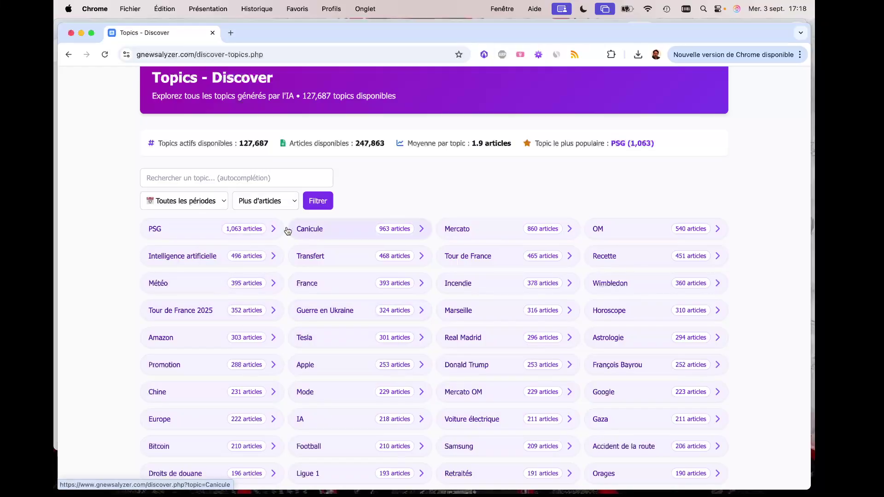
{"action": "left_click", "coordinate": [184, 201]}
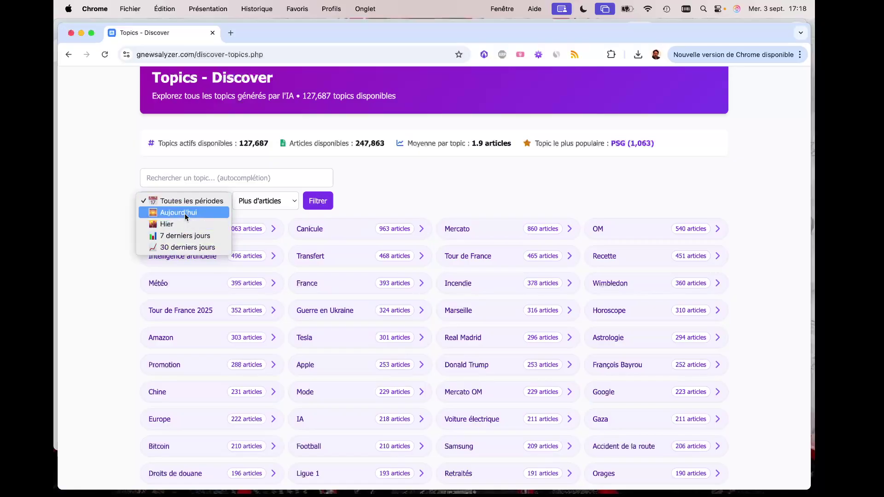
{"action": "left_click", "coordinate": [187, 214]}
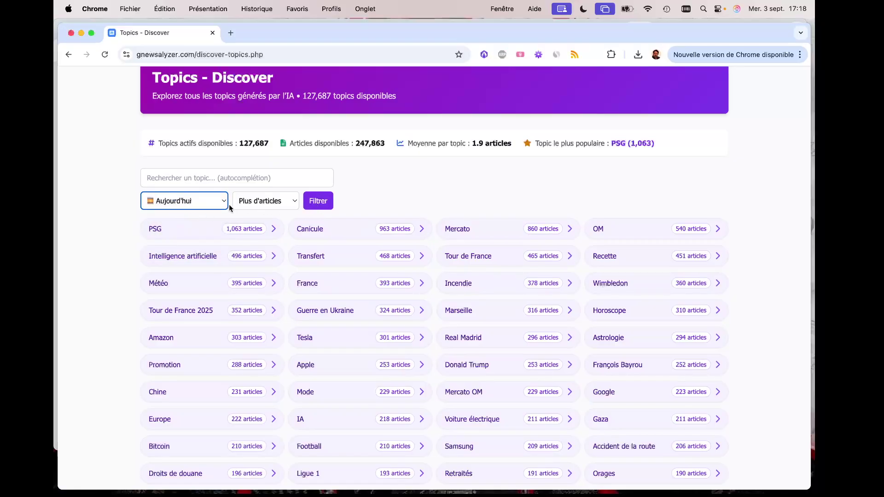
{"action": "left_click", "coordinate": [165, 200]}
{"action": "left_click", "coordinate": [168, 211]}
{"action": "left_click", "coordinate": [318, 201]}
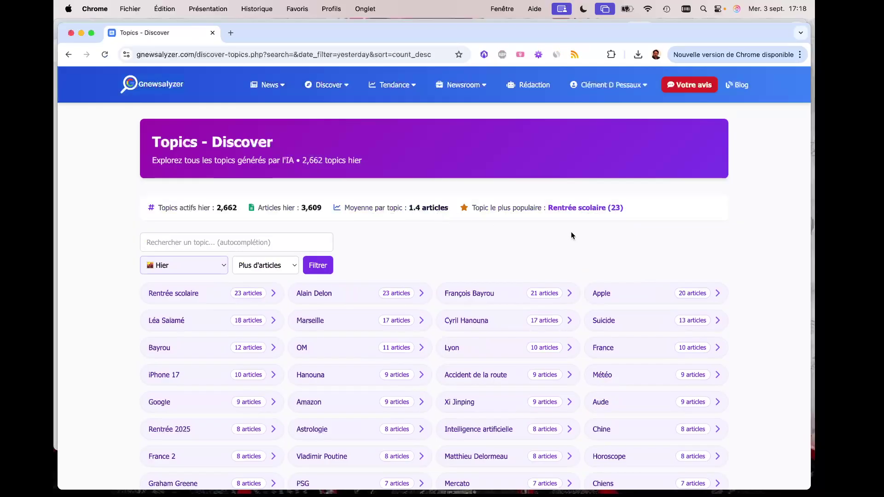
Look over yesterday's most covered topics and open the Alain Delon topic.
{"action": "scroll", "coordinate": [523, 416], "scroll_direction": "down", "scroll_amount": 5}
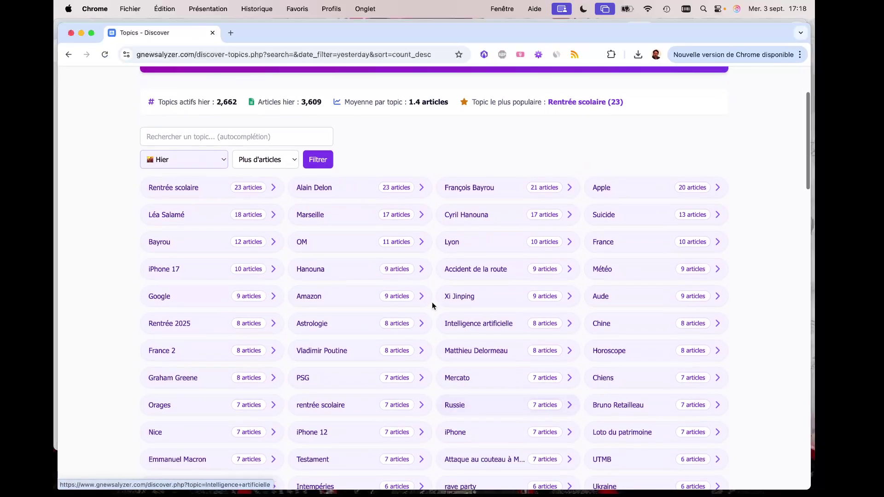
{"action": "scroll", "coordinate": [164, 188], "scroll_direction": "up", "scroll_amount": 1}
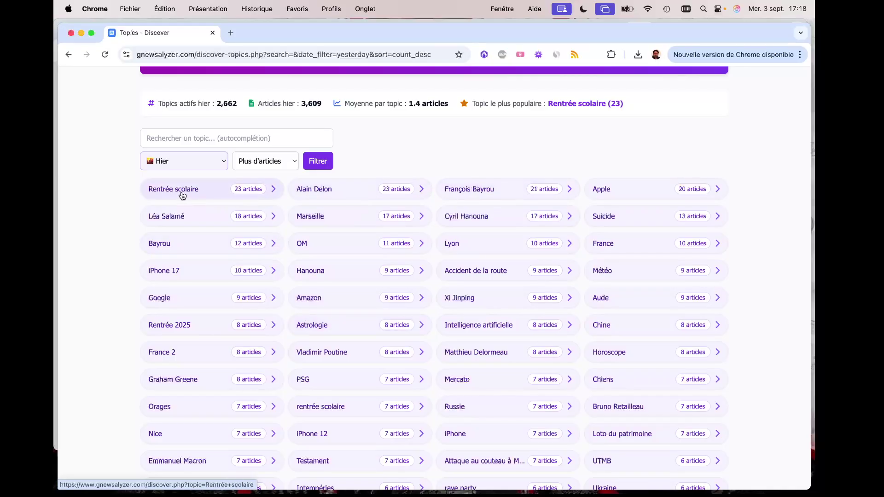
{"action": "left_click", "coordinate": [327, 190]}
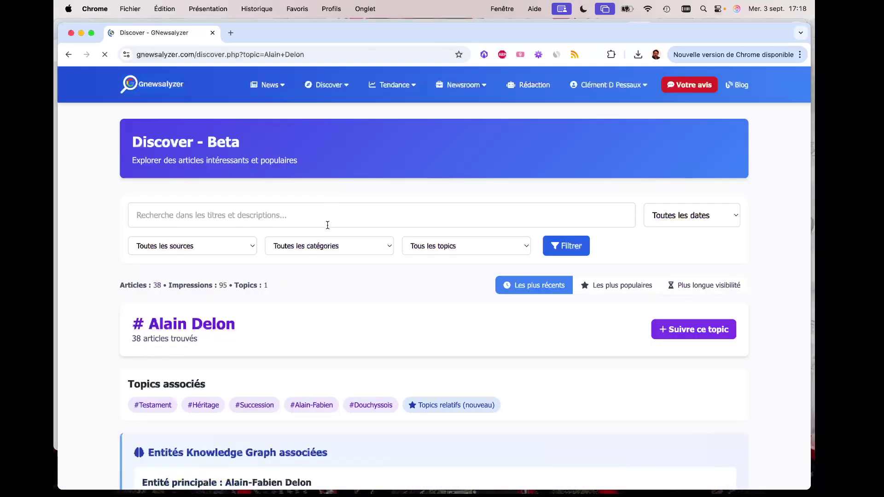
Examine the topic's associated Knowledge Graph section, including the main entity's name and description.
{"action": "scroll", "coordinate": [289, 320], "scroll_direction": "down", "scroll_amount": 5}
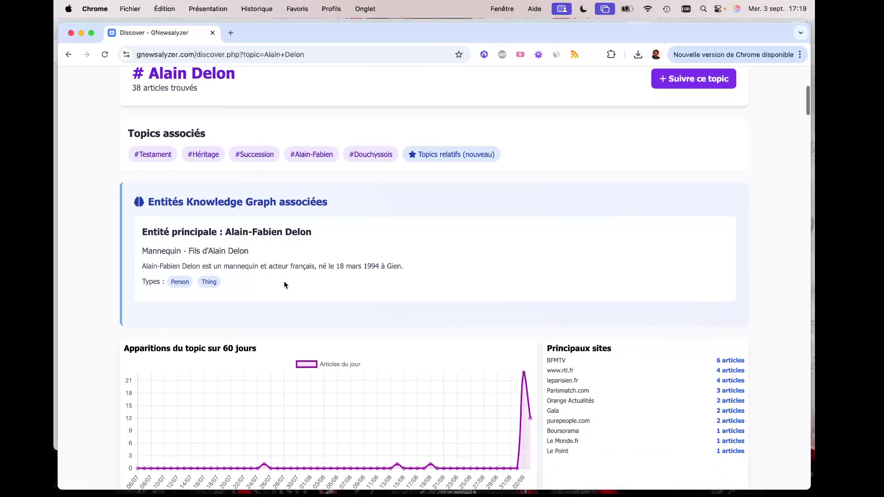
{"action": "scroll", "coordinate": [277, 283], "scroll_direction": "up", "scroll_amount": 1}
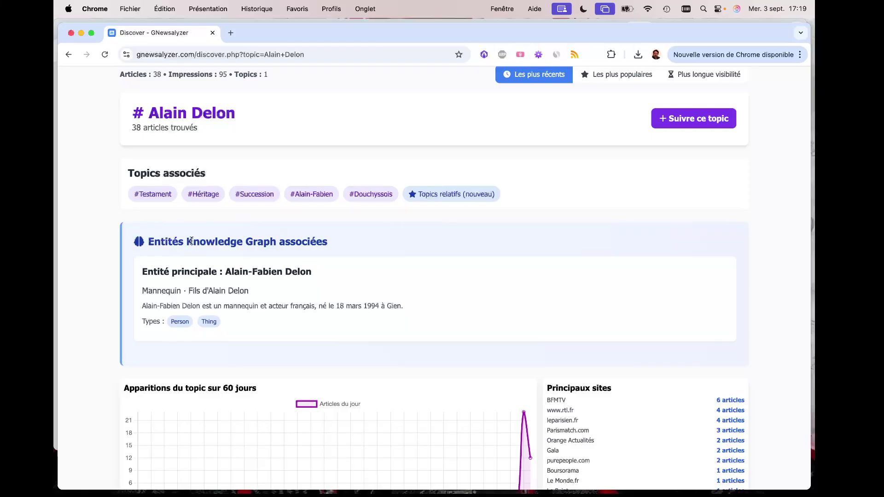
{"action": "left_click_drag", "start_coordinate": [186, 241], "coordinate": [328, 241]}
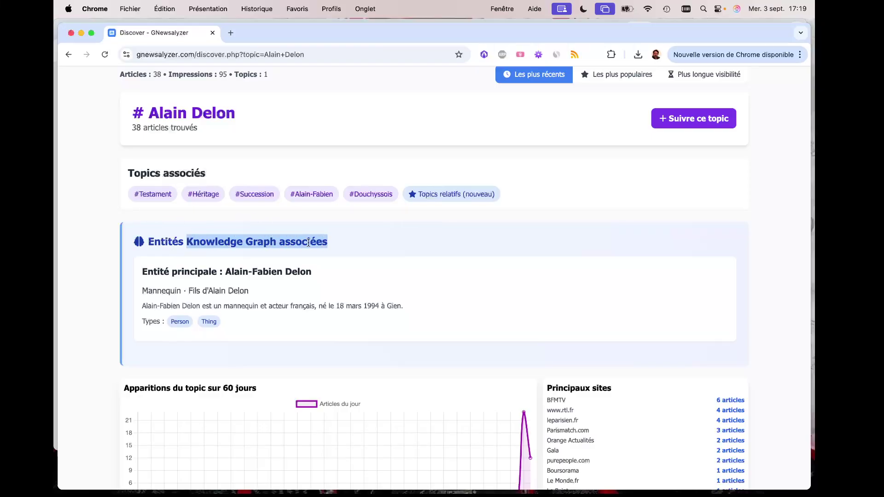
{"action": "left_click", "coordinate": [309, 242]}
{"action": "left_click_drag", "start_coordinate": [413, 310], "coordinate": [142, 306]}
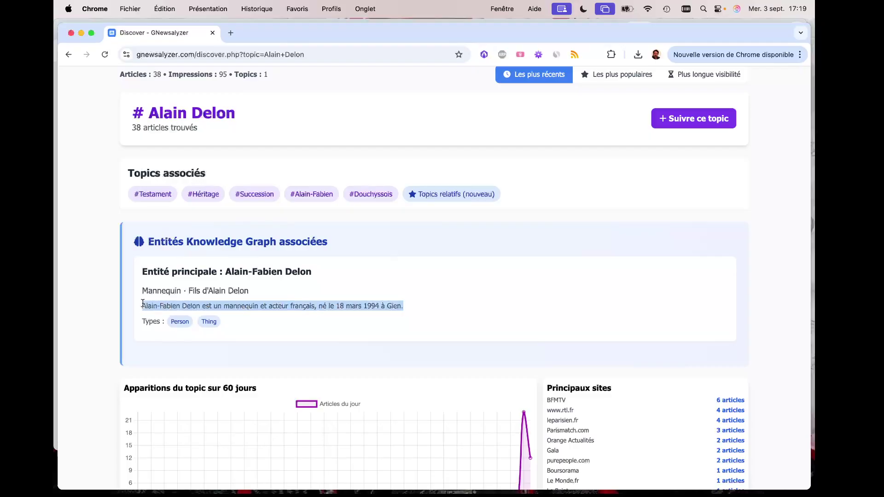
{"action": "left_click", "coordinate": [171, 290]}
{"action": "scroll", "coordinate": [245, 261], "scroll_direction": "up", "scroll_amount": 1}
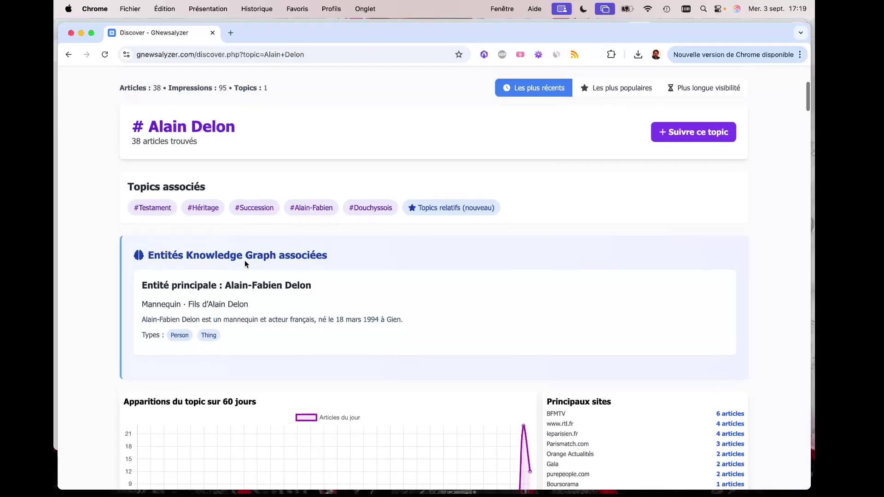
{"action": "left_click_drag", "start_coordinate": [225, 291], "coordinate": [316, 293]}
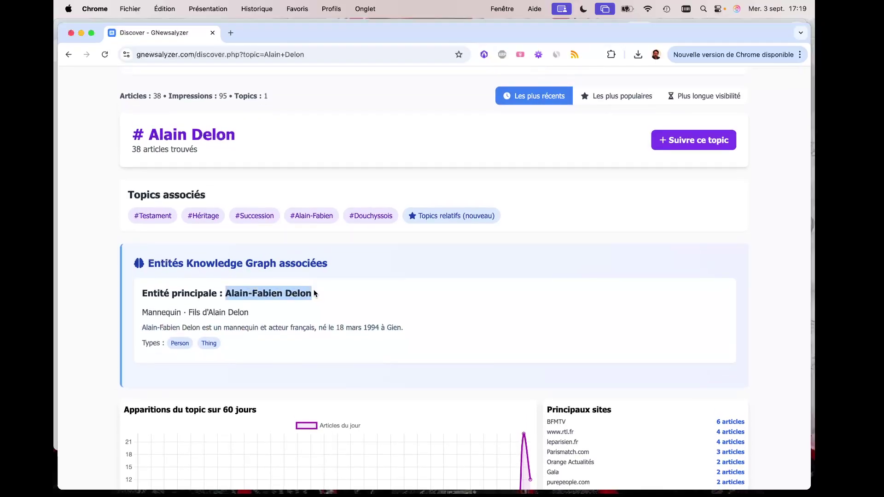
{"action": "left_click", "coordinate": [295, 297]}
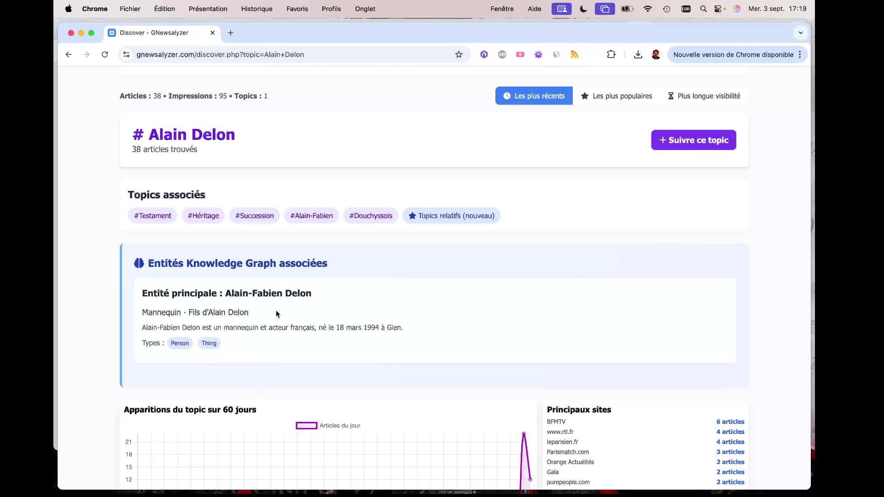
Examine the Alain Delon topic's 60-day appearance chart, main sites and full list of articles.
{"action": "scroll", "coordinate": [277, 311], "scroll_direction": "down", "scroll_amount": 7}
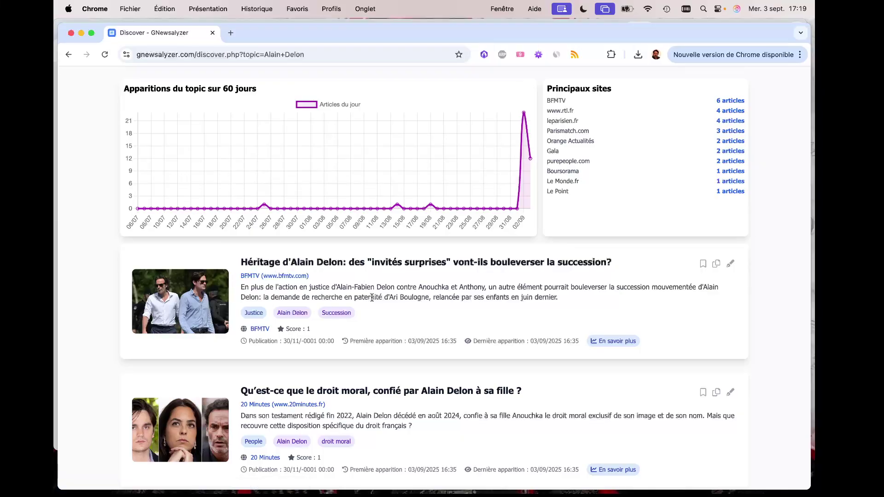
{"action": "scroll", "coordinate": [373, 298], "scroll_direction": "down", "scroll_amount": 1}
{"action": "scroll", "coordinate": [395, 291], "scroll_direction": "down", "scroll_amount": 14}
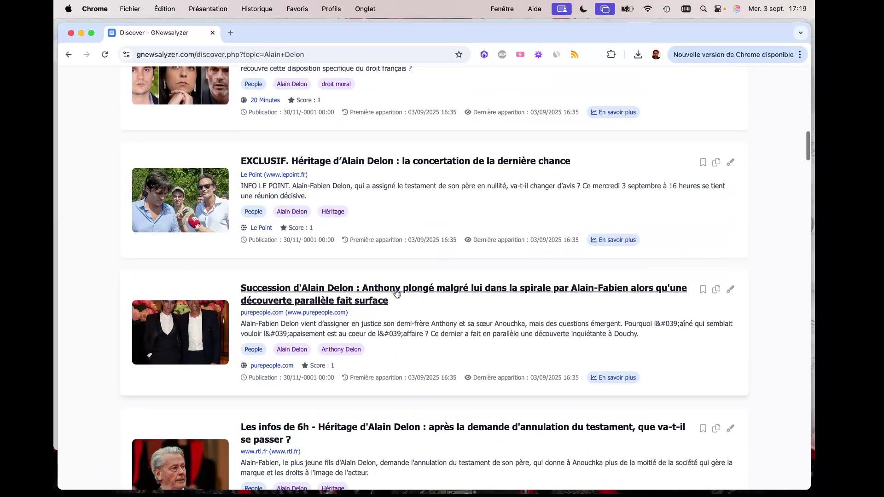
{"action": "scroll", "coordinate": [396, 291], "scroll_direction": "down", "scroll_amount": 20}
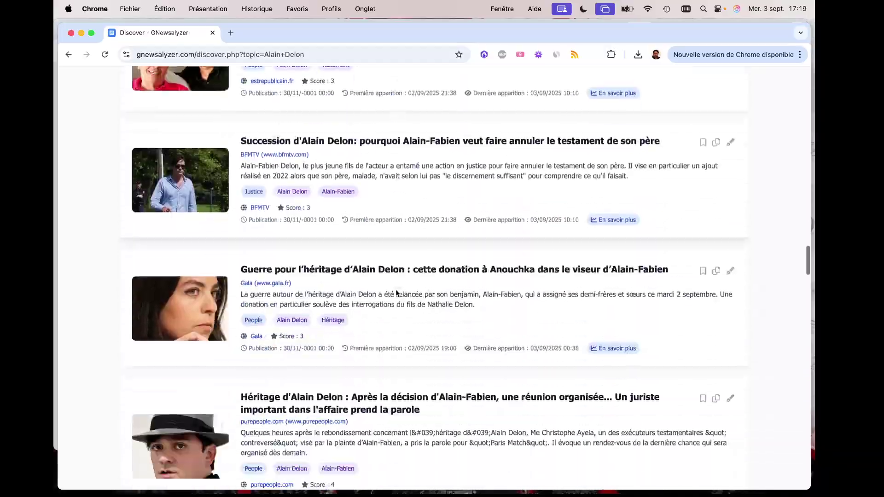
{"action": "scroll", "coordinate": [397, 293], "scroll_direction": "down", "scroll_amount": 20}
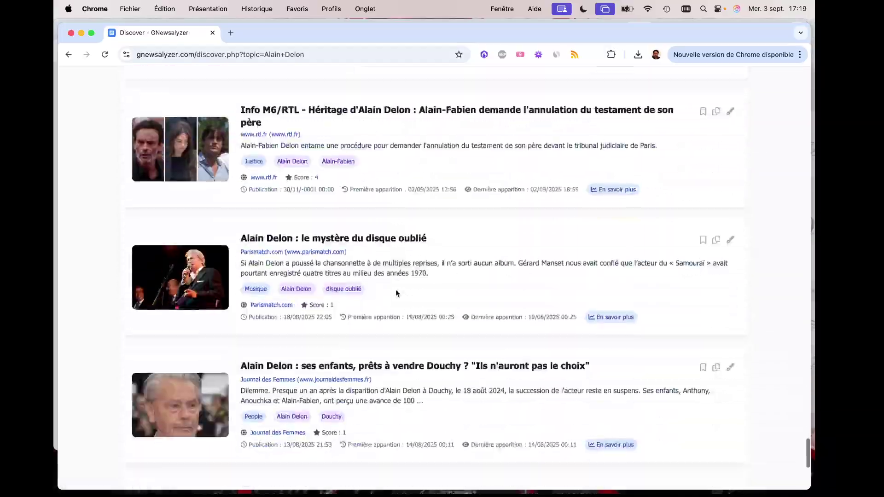
{"action": "scroll", "coordinate": [396, 291], "scroll_direction": "up", "scroll_amount": 20}
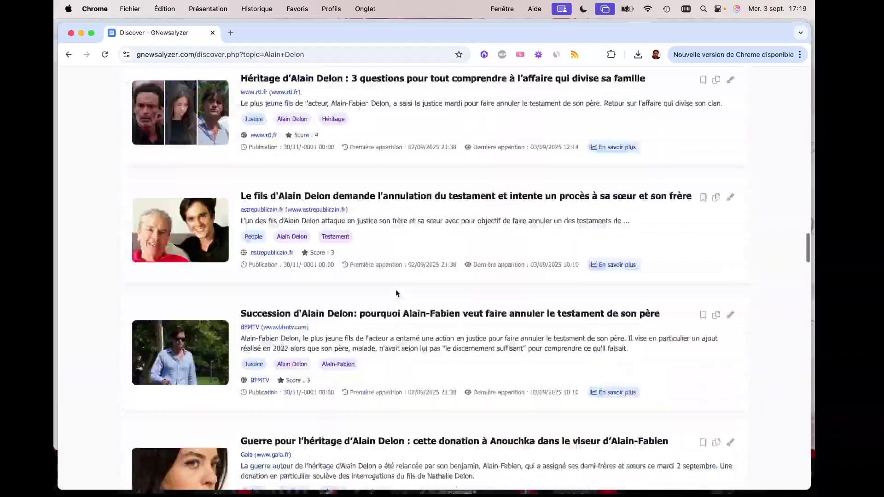
{"action": "scroll", "coordinate": [396, 294], "scroll_direction": "up", "scroll_amount": 20}
{"action": "scroll", "coordinate": [396, 293], "scroll_direction": "down", "scroll_amount": 2}
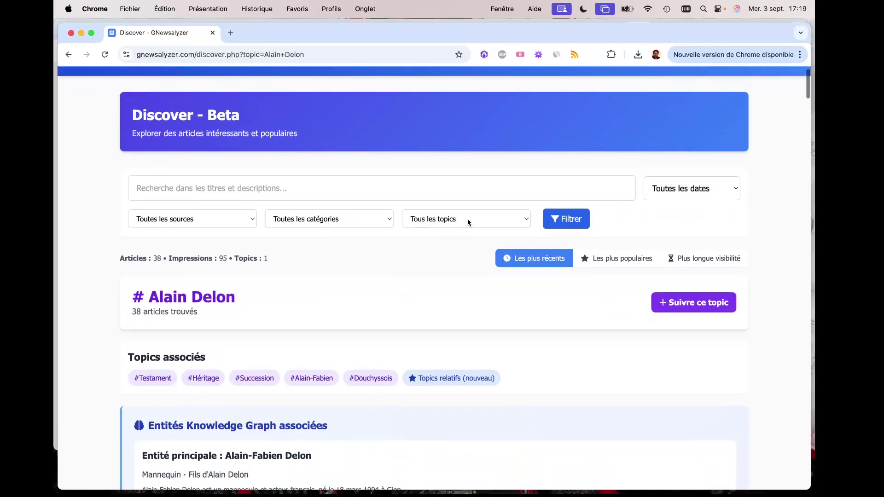
{"action": "scroll", "coordinate": [383, 258], "scroll_direction": "up", "scroll_amount": 2}
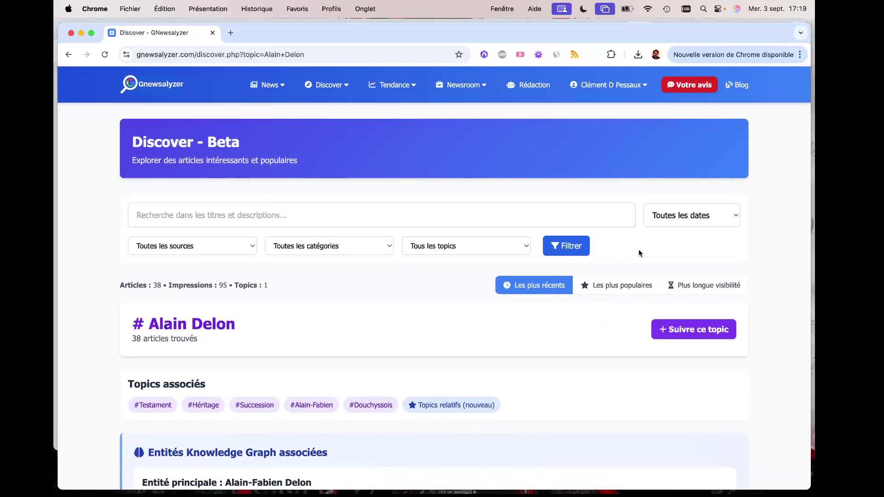
Filter the Discover articles by the date Hier, with all sources, categories and topics selected.
{"action": "left_click", "coordinate": [676, 217]}
{"action": "left_click", "coordinate": [673, 242]}
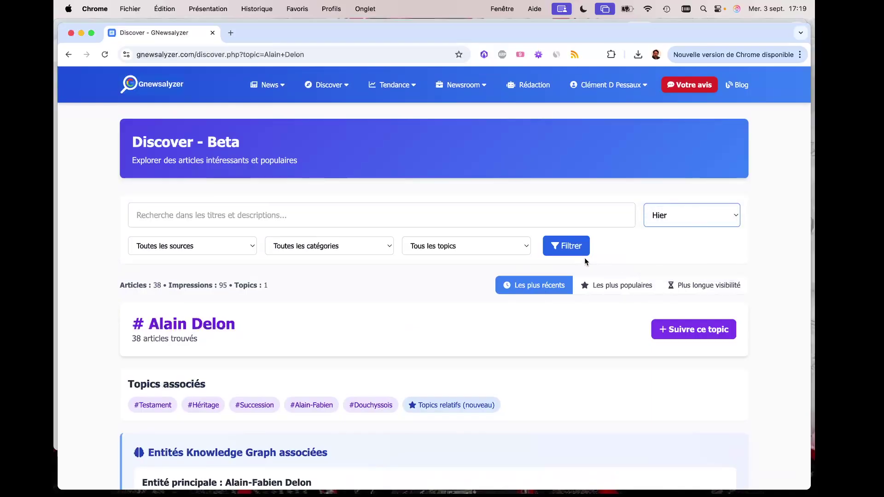
{"action": "left_click", "coordinate": [576, 251]}
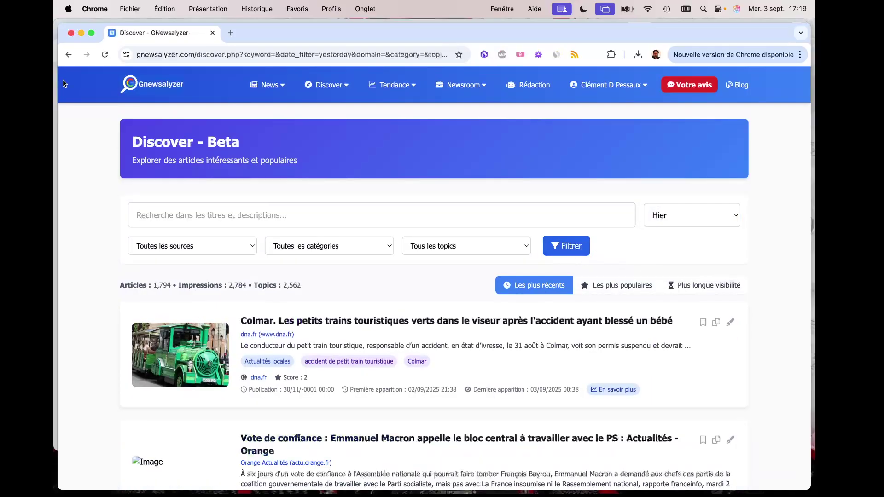
Return to the Alain Delon topic and look through its 60-day appearance chart, main sites and article list.
{"action": "left_click", "coordinate": [68, 55]}
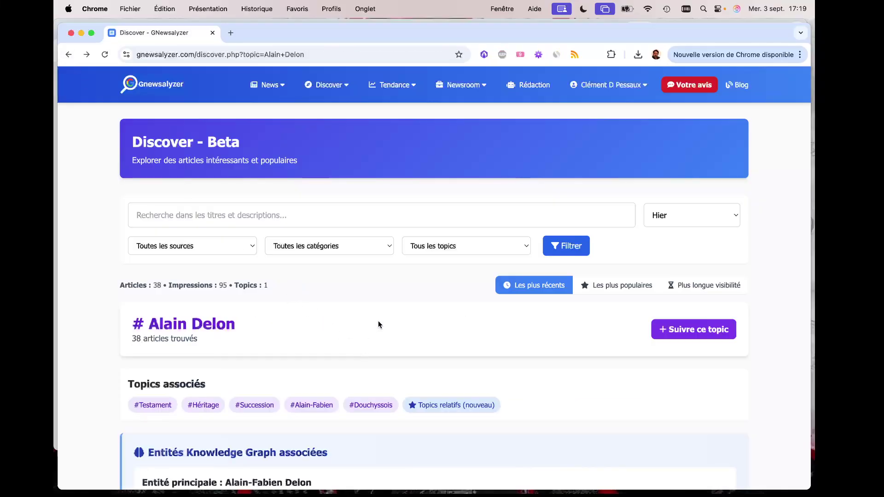
{"action": "scroll", "coordinate": [378, 321], "scroll_direction": "down", "scroll_amount": 2}
{"action": "scroll", "coordinate": [378, 322], "scroll_direction": "down", "scroll_amount": 6}
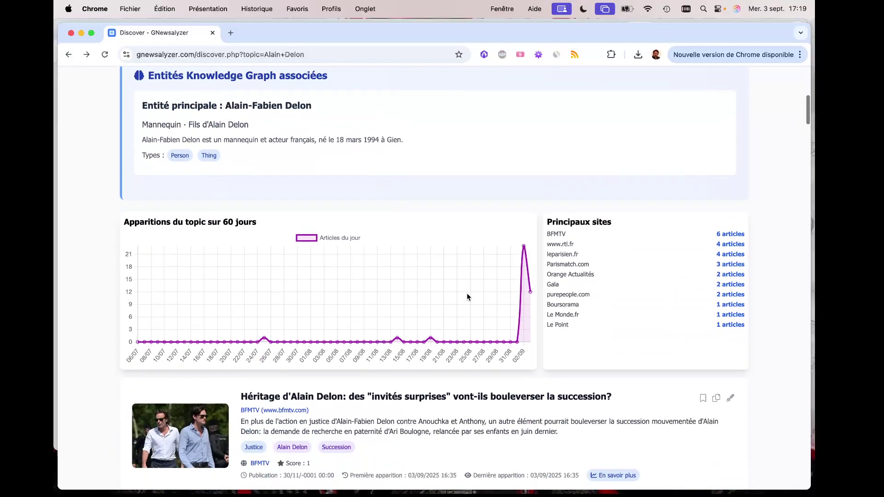
{"action": "scroll", "coordinate": [375, 443], "scroll_direction": "down", "scroll_amount": 4}
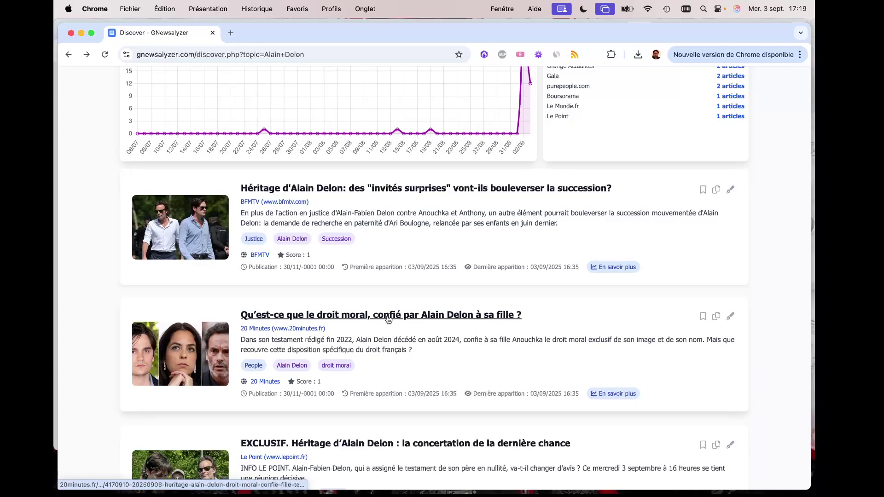
{"action": "scroll", "coordinate": [388, 320], "scroll_direction": "down", "scroll_amount": 7}
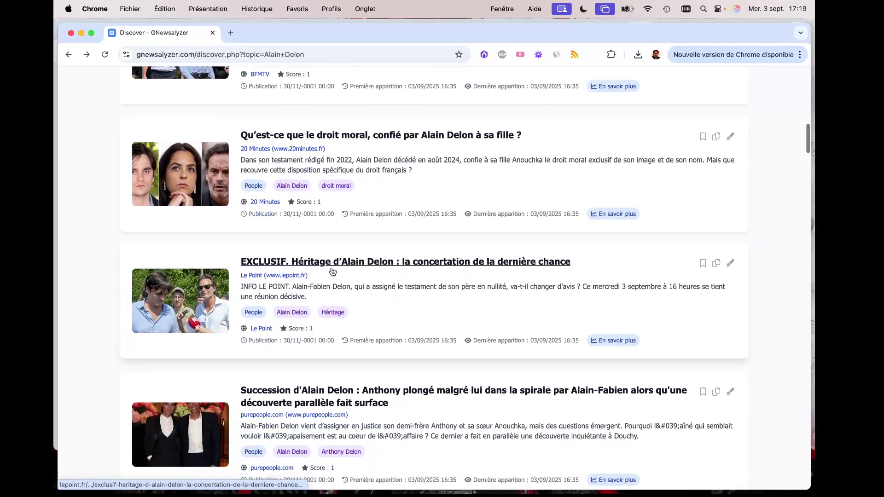
{"action": "scroll", "coordinate": [341, 275], "scroll_direction": "down", "scroll_amount": 3}
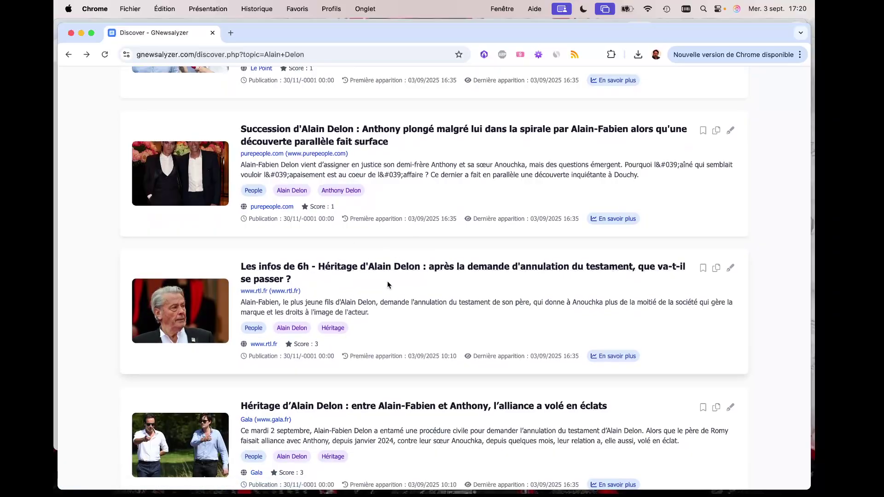
{"action": "scroll", "coordinate": [387, 281], "scroll_direction": "down", "scroll_amount": 3}
{"action": "scroll", "coordinate": [388, 284], "scroll_direction": "down", "scroll_amount": 3}
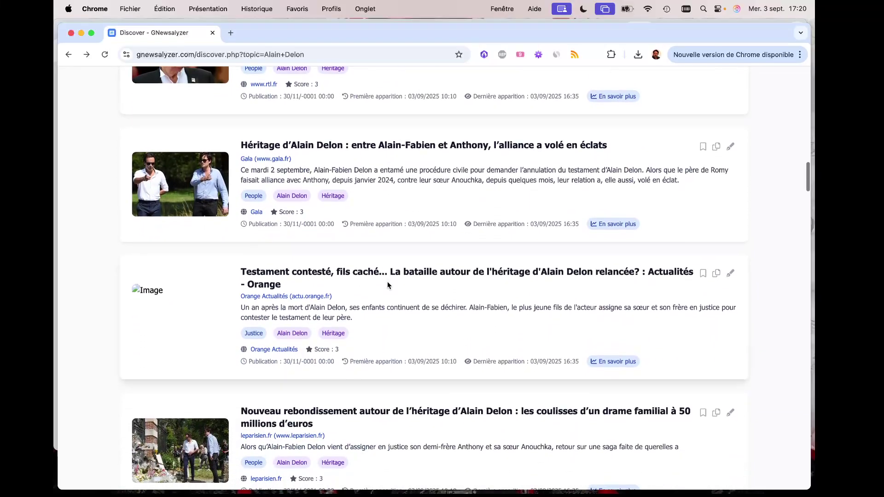
{"action": "scroll", "coordinate": [386, 285], "scroll_direction": "down", "scroll_amount": 3}
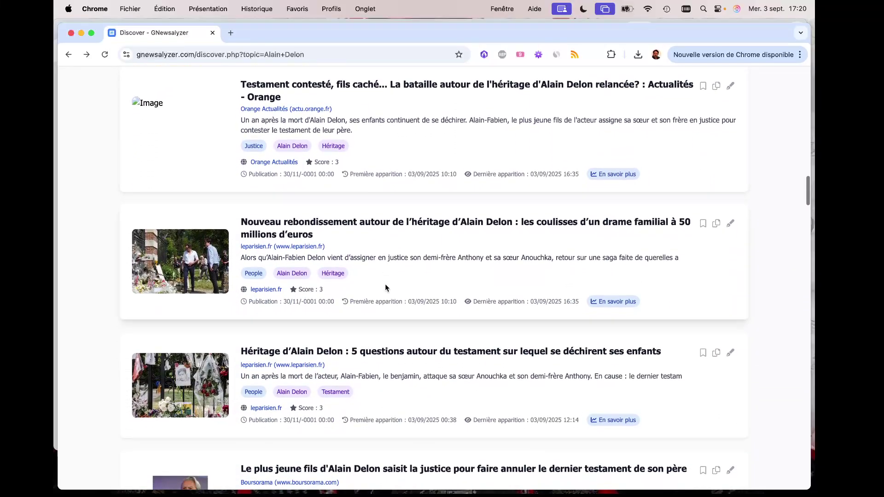
{"action": "scroll", "coordinate": [385, 286], "scroll_direction": "down", "scroll_amount": 3}
{"action": "scroll", "coordinate": [386, 283], "scroll_direction": "down", "scroll_amount": 3}
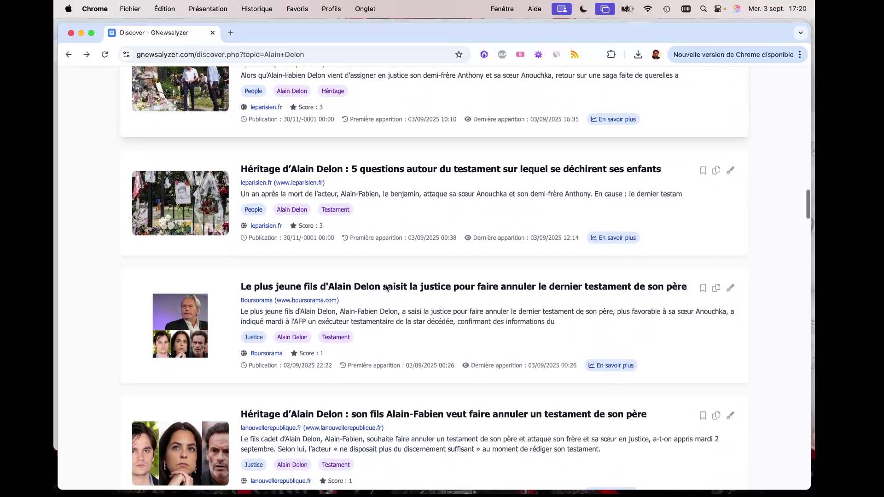
Compare the headlines of the topic's first articles and check the 20 Minutes article's score.
{"action": "scroll", "coordinate": [385, 284], "scroll_direction": "up", "scroll_amount": 7}
{"action": "scroll", "coordinate": [386, 288], "scroll_direction": "up", "scroll_amount": 15}
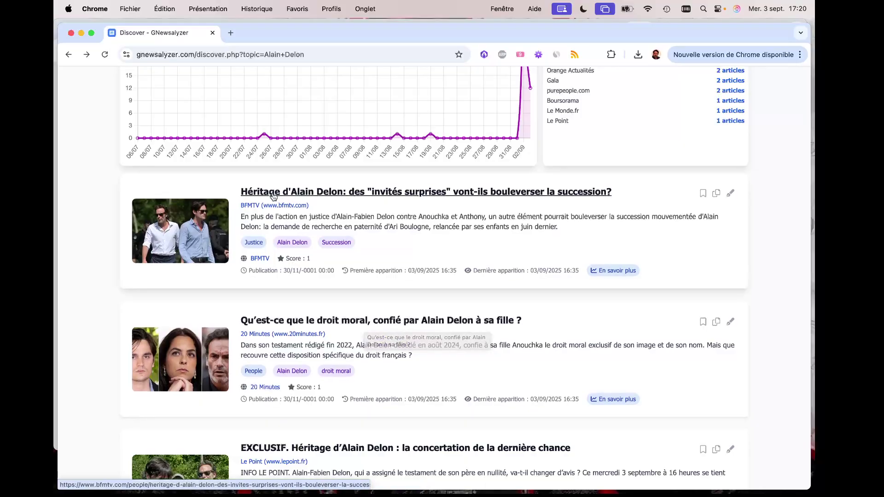
{"action": "scroll", "coordinate": [356, 447], "scroll_direction": "down", "scroll_amount": 1}
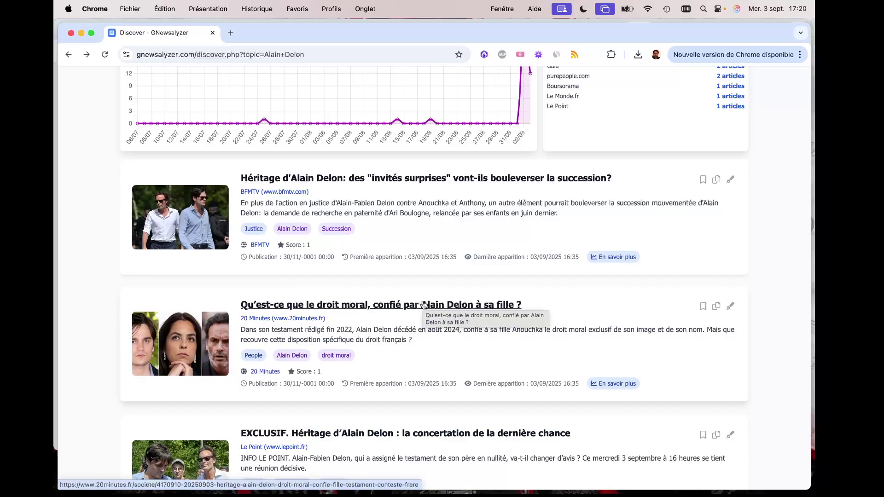
{"action": "scroll", "coordinate": [378, 220], "scroll_direction": "down", "scroll_amount": 1}
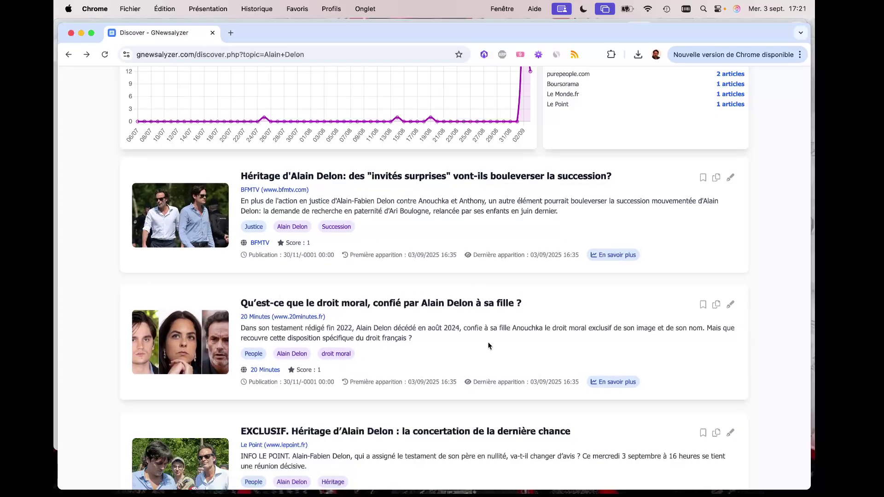
{"action": "double_click", "coordinate": [321, 371]}
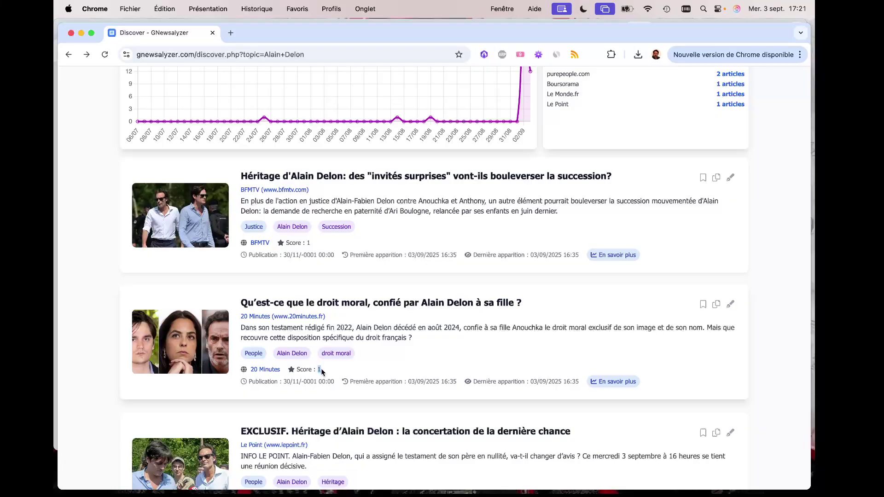
{"action": "left_click", "coordinate": [400, 328]}
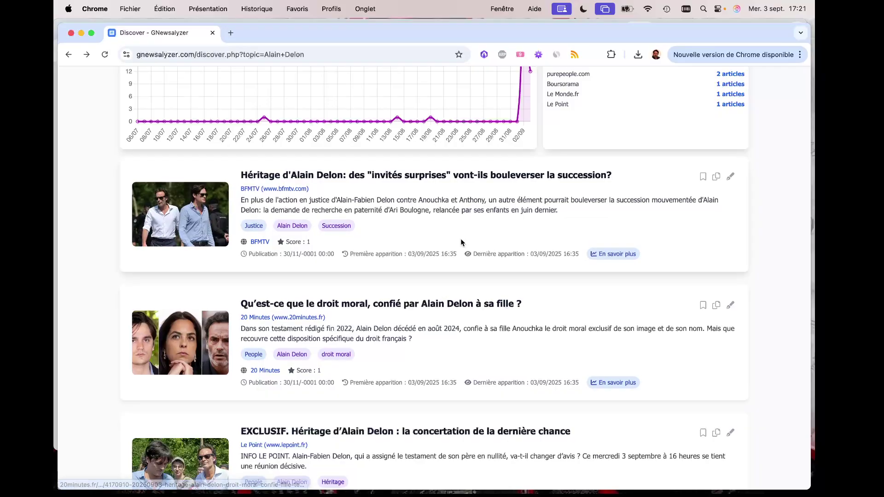
Examine the scores and first and last appearance dates of the topic's articles from Le Point through leparisien.fr.
{"action": "scroll", "coordinate": [361, 315], "scroll_direction": "down", "scroll_amount": 6}
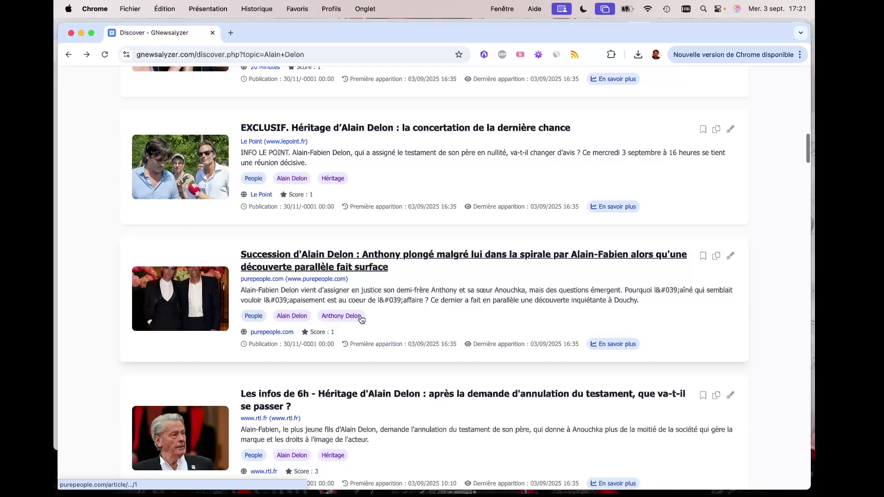
{"action": "scroll", "coordinate": [361, 319], "scroll_direction": "down", "scroll_amount": 3}
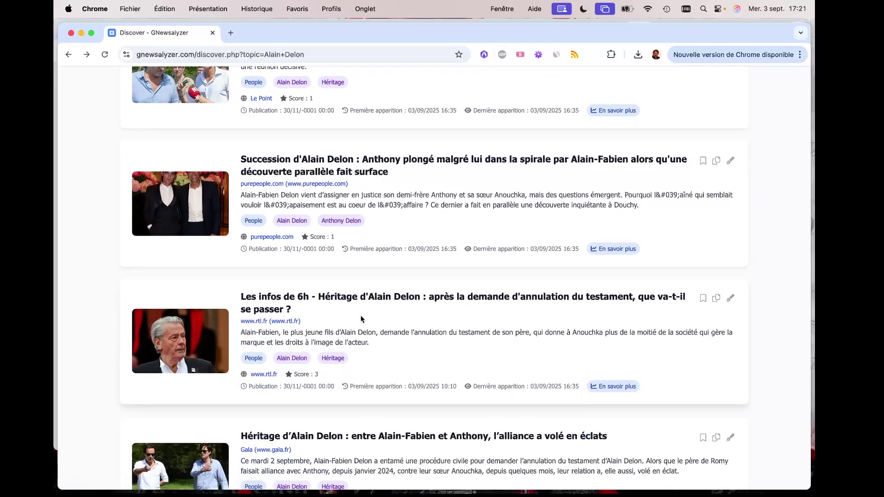
{"action": "scroll", "coordinate": [360, 319], "scroll_direction": "down", "scroll_amount": 4}
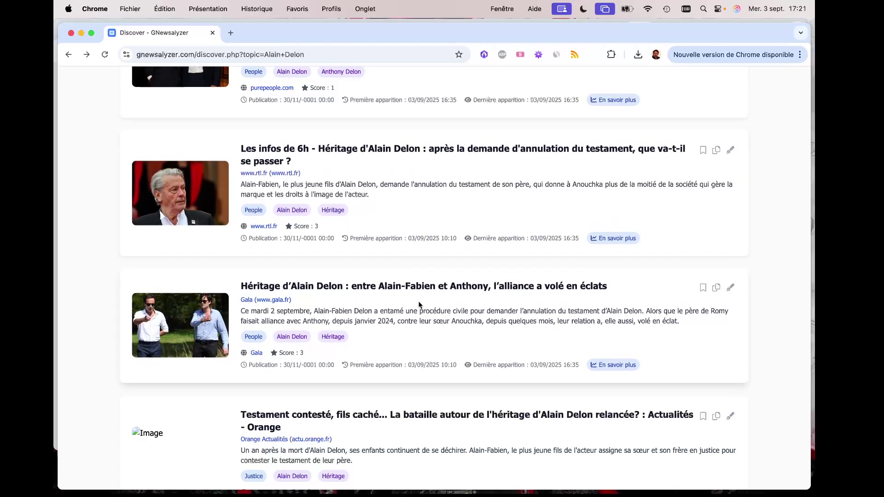
{"action": "scroll", "coordinate": [419, 304], "scroll_direction": "down", "scroll_amount": 5}
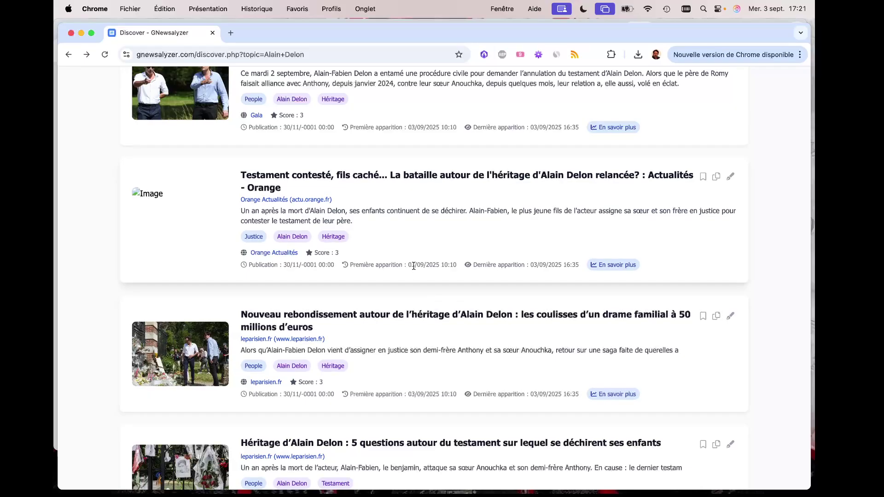
Review the Alain Delon topic's associated topics, Knowledge Graph entity, appearance chart and newest article headlines.
{"action": "scroll", "coordinate": [414, 265], "scroll_direction": "up", "scroll_amount": 10}
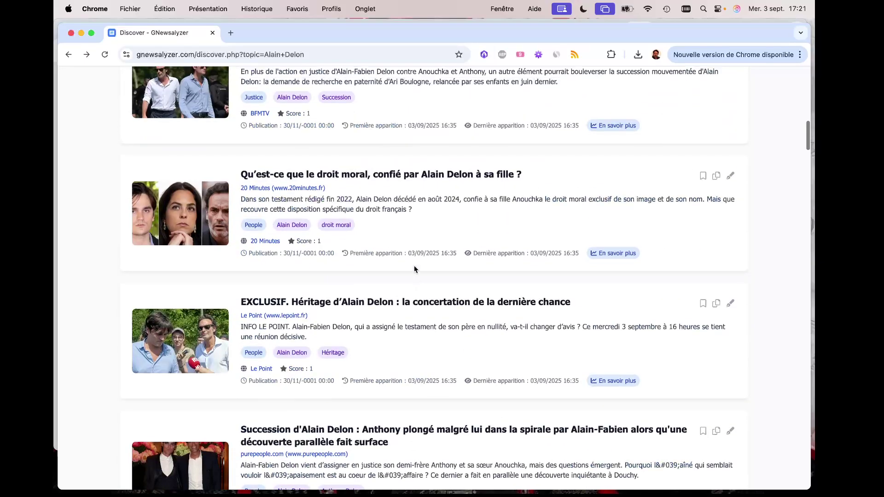
{"action": "scroll", "coordinate": [403, 262], "scroll_direction": "up", "scroll_amount": 2}
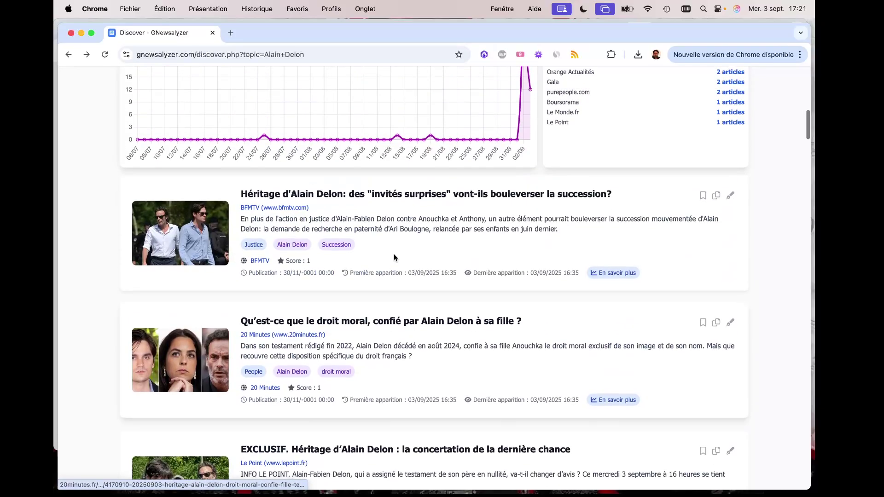
{"action": "scroll", "coordinate": [395, 255], "scroll_direction": "up", "scroll_amount": 6}
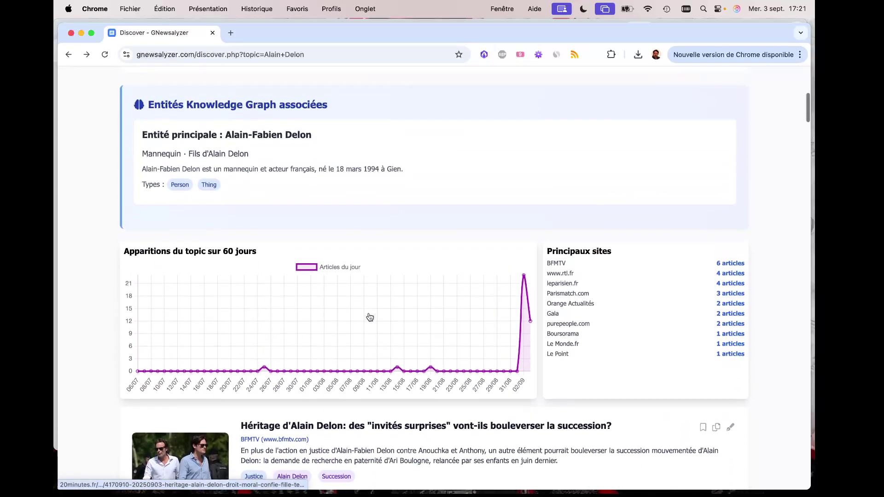
{"action": "scroll", "coordinate": [262, 171], "scroll_direction": "up", "scroll_amount": 2}
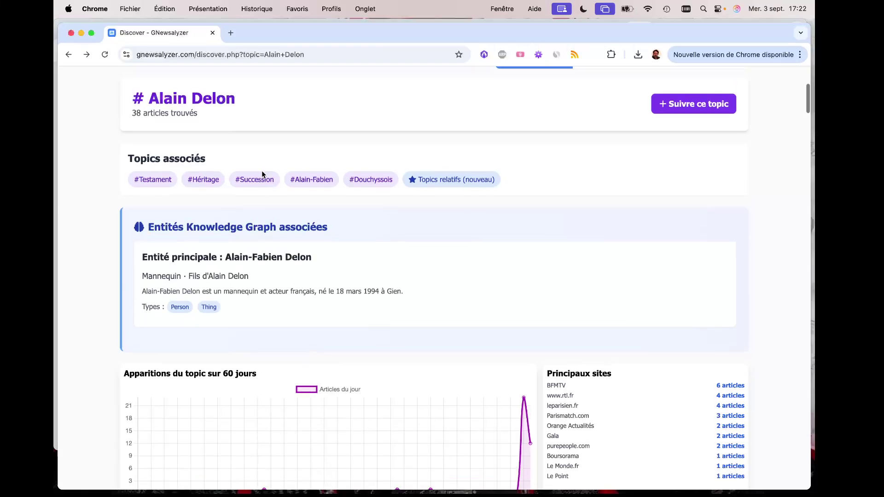
{"action": "scroll", "coordinate": [263, 172], "scroll_direction": "down", "scroll_amount": 4}
{"action": "scroll", "coordinate": [265, 173], "scroll_direction": "down", "scroll_amount": 4}
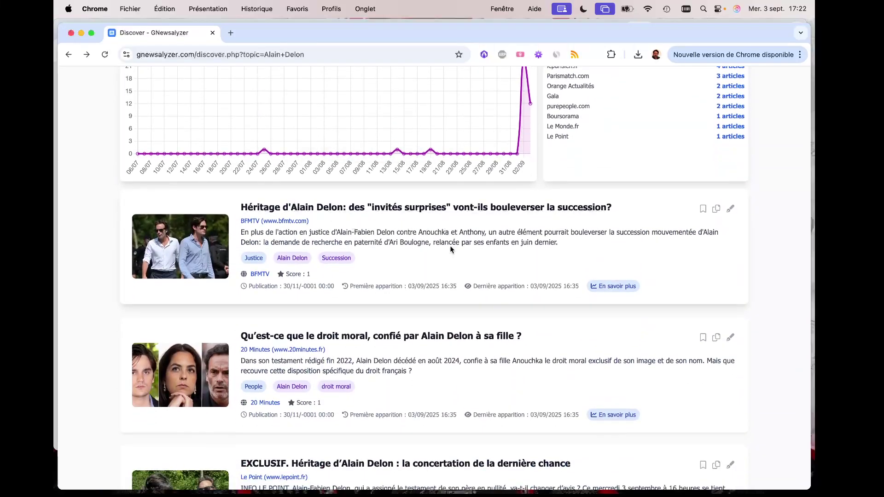
{"action": "scroll", "coordinate": [450, 249], "scroll_direction": "down", "scroll_amount": 2}
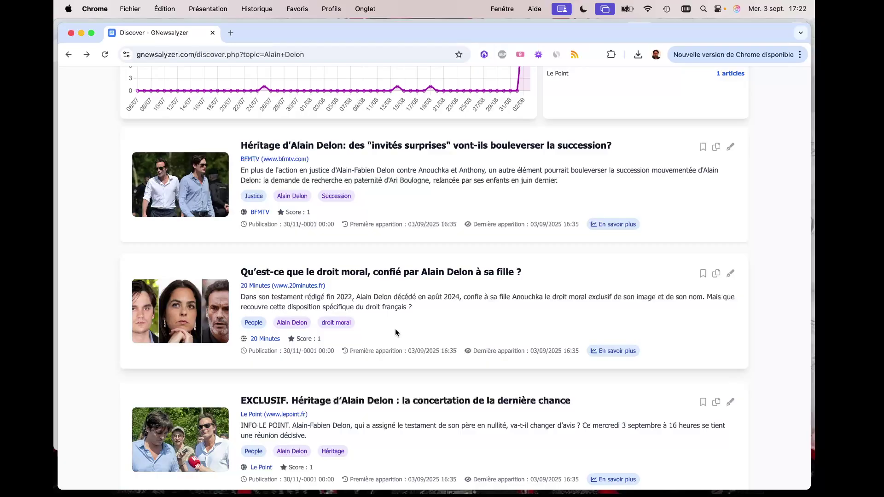
{"action": "scroll", "coordinate": [395, 291], "scroll_direction": "up", "scroll_amount": 4}
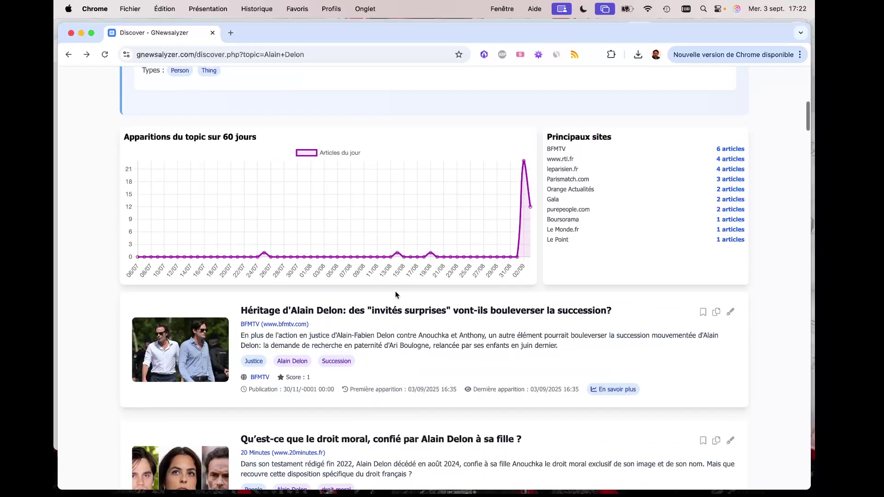
{"action": "scroll", "coordinate": [385, 325], "scroll_direction": "up", "scroll_amount": 10}
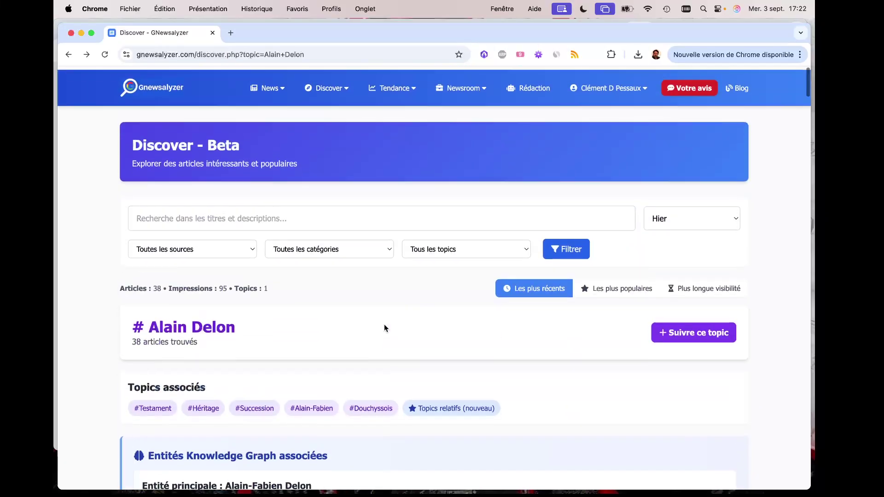
{"action": "scroll", "coordinate": [431, 438], "scroll_direction": "down", "scroll_amount": 12}
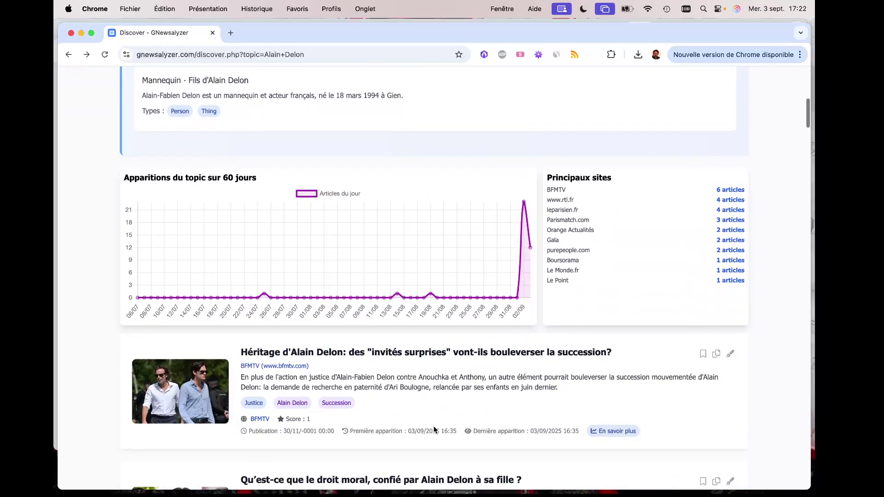
Follow the Alain Delon topic.
{"action": "scroll", "coordinate": [391, 410], "scroll_direction": "up", "scroll_amount": 10}
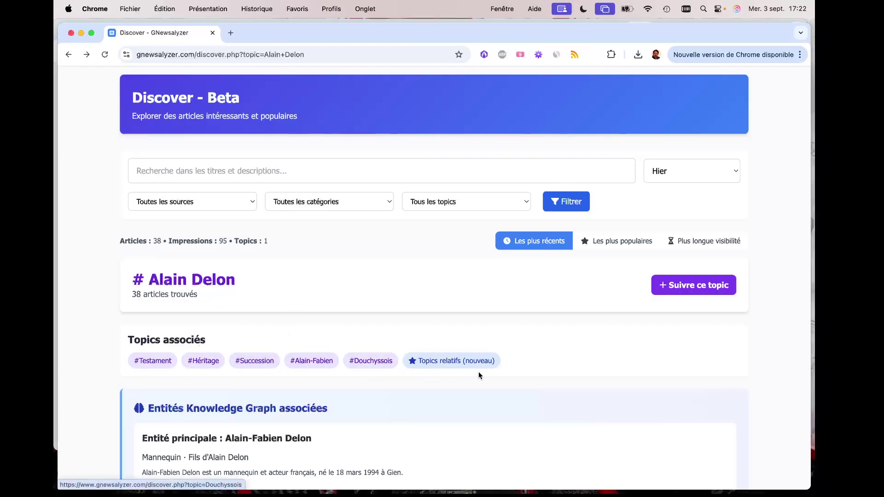
{"action": "scroll", "coordinate": [482, 364], "scroll_direction": "down", "scroll_amount": 2}
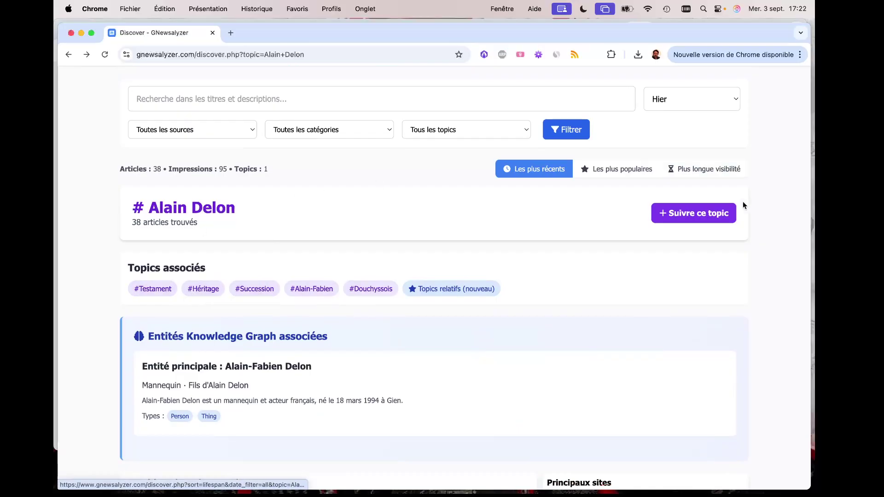
{"action": "left_click", "coordinate": [683, 220]}
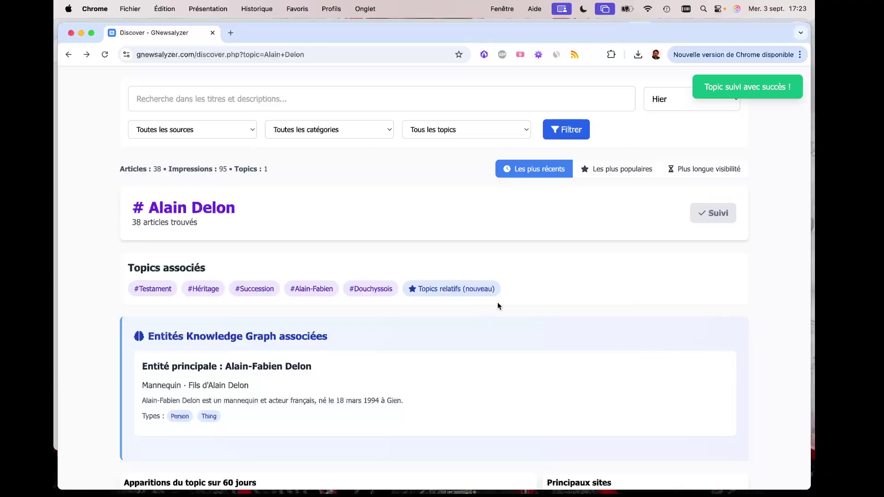
Open the Alain Delon topic's new related topics page and examine its associated topics, combined 60-day appearance chart and mixed articles.
{"action": "scroll", "coordinate": [499, 302], "scroll_direction": "down", "scroll_amount": 3}
{"action": "scroll", "coordinate": [498, 304], "scroll_direction": "up", "scroll_amount": 5}
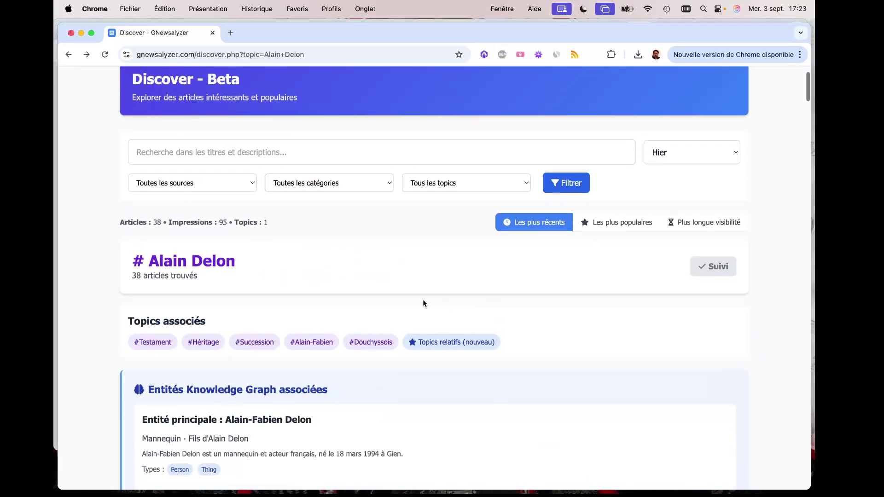
{"action": "left_click", "coordinate": [432, 342]}
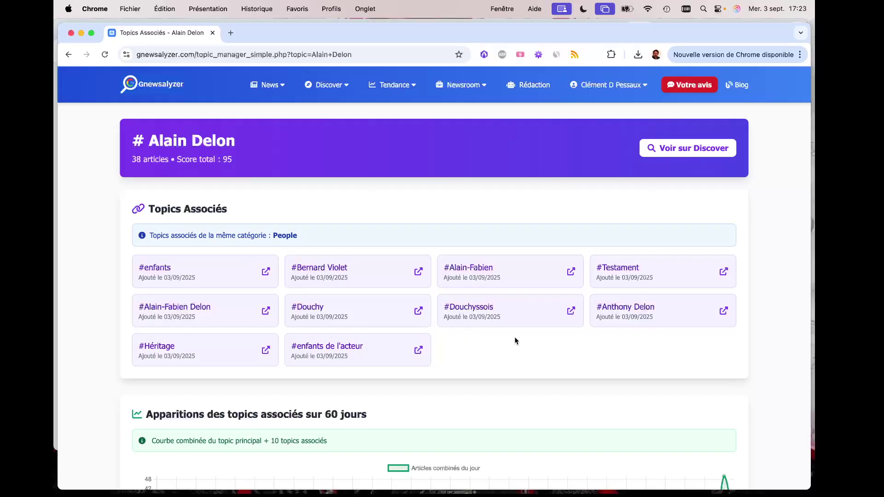
{"action": "scroll", "coordinate": [474, 294], "scroll_direction": "down", "scroll_amount": 1}
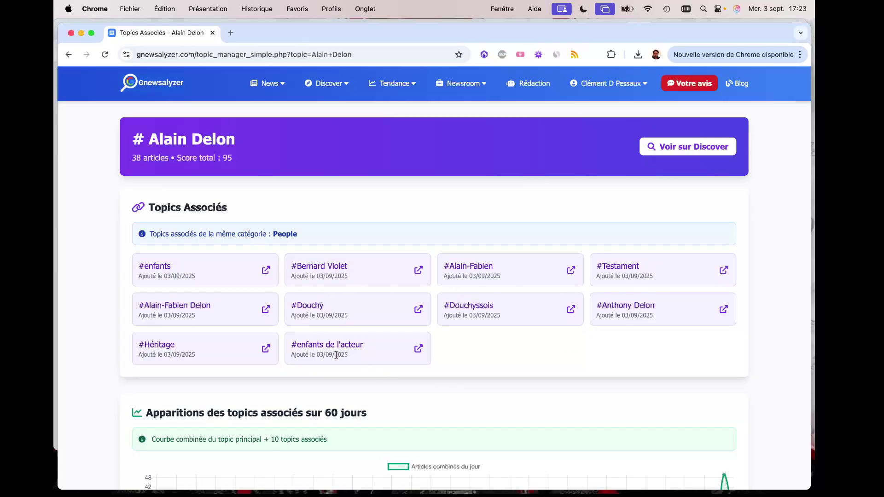
{"action": "scroll", "coordinate": [294, 338], "scroll_direction": "down", "scroll_amount": 5}
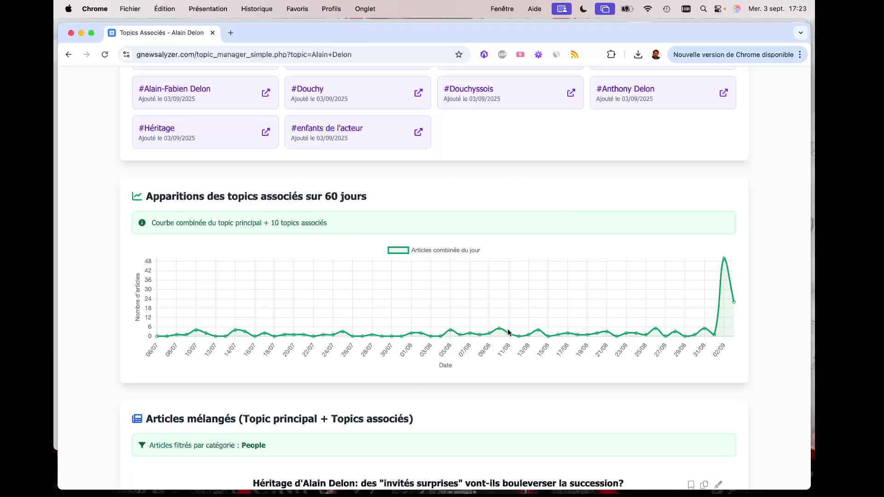
{"action": "scroll", "coordinate": [508, 331], "scroll_direction": "down", "scroll_amount": 12}
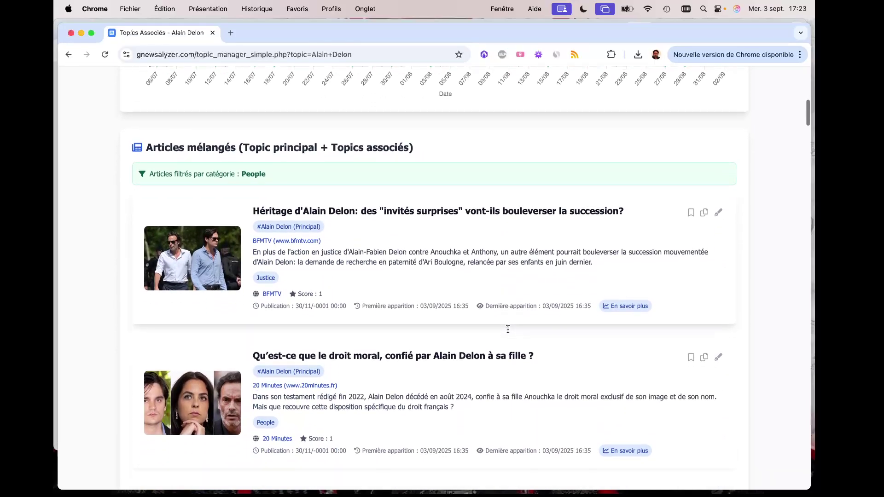
{"action": "scroll", "coordinate": [508, 329], "scroll_direction": "down", "scroll_amount": 10}
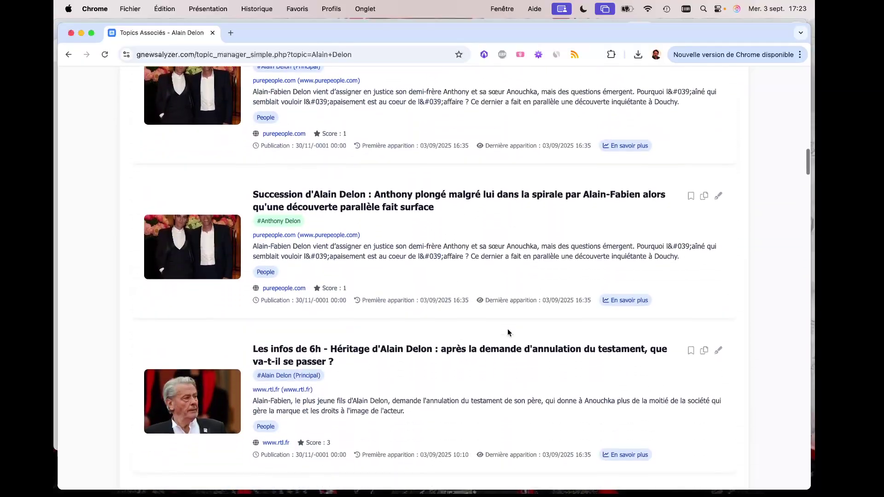
Examine the headlines, topic tags, scores and appearance dates of the Alain Delon related topics' mixed articles.
{"action": "scroll", "coordinate": [508, 328], "scroll_direction": "down", "scroll_amount": 8}
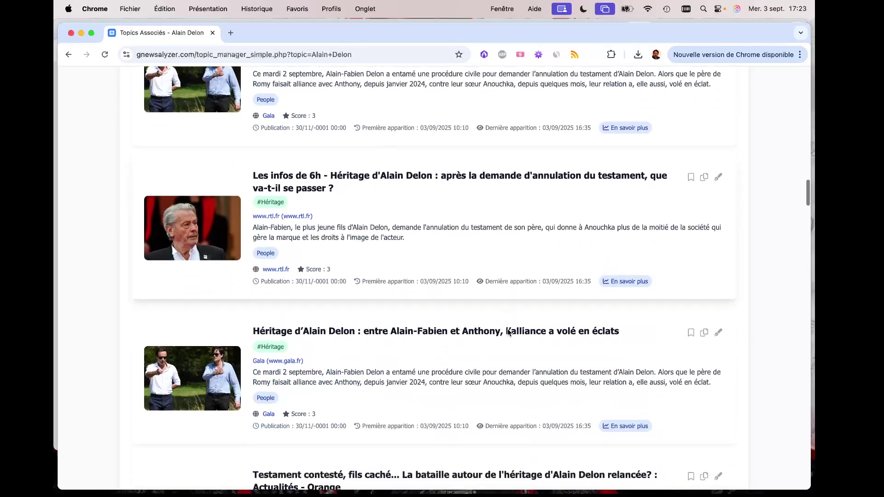
{"action": "scroll", "coordinate": [507, 329], "scroll_direction": "down", "scroll_amount": 12}
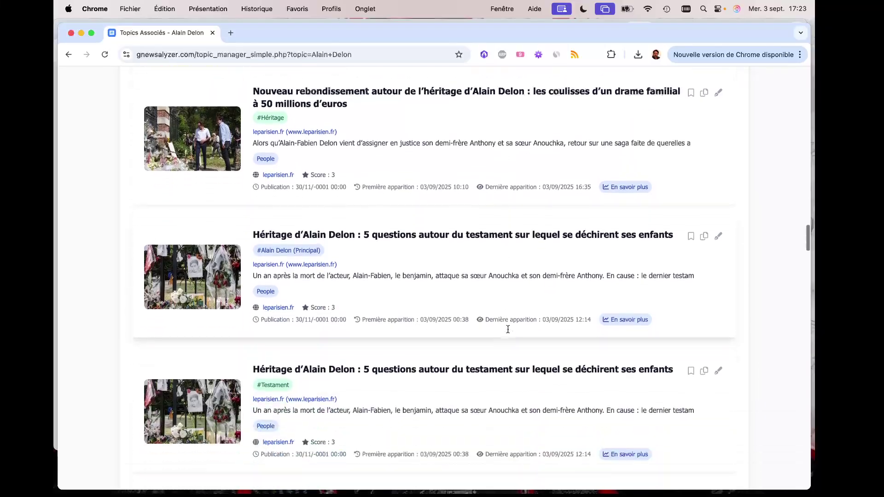
{"action": "scroll", "coordinate": [508, 329], "scroll_direction": "down", "scroll_amount": 5}
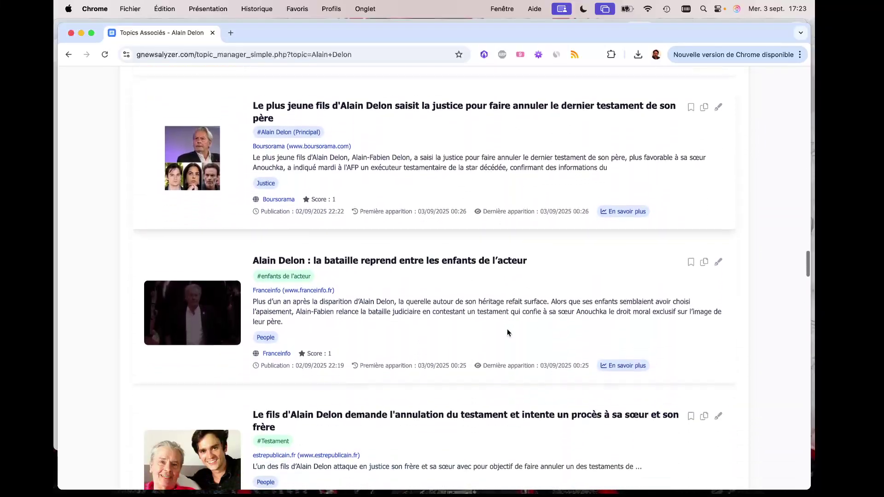
{"action": "scroll", "coordinate": [507, 330], "scroll_direction": "up", "scroll_amount": 20}
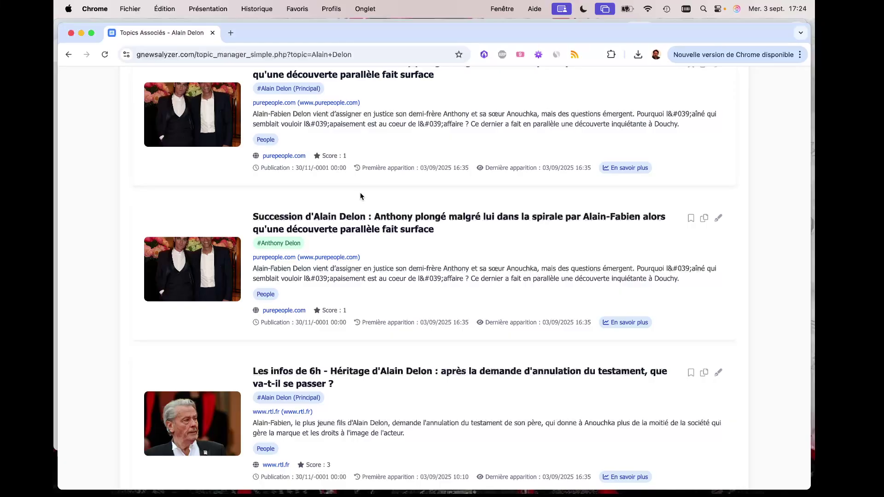
{"action": "scroll", "coordinate": [364, 210], "scroll_direction": "up", "scroll_amount": 20}
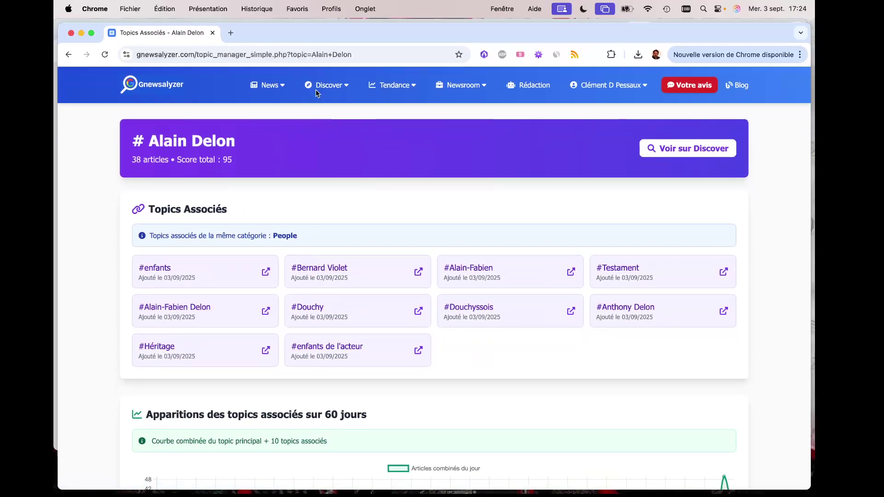
Open the Discover topics list and filter it to the last 7 days, keeping the order by most articles.
{"action": "left_click", "coordinate": [317, 89]}
{"action": "left_click", "coordinate": [334, 155]}
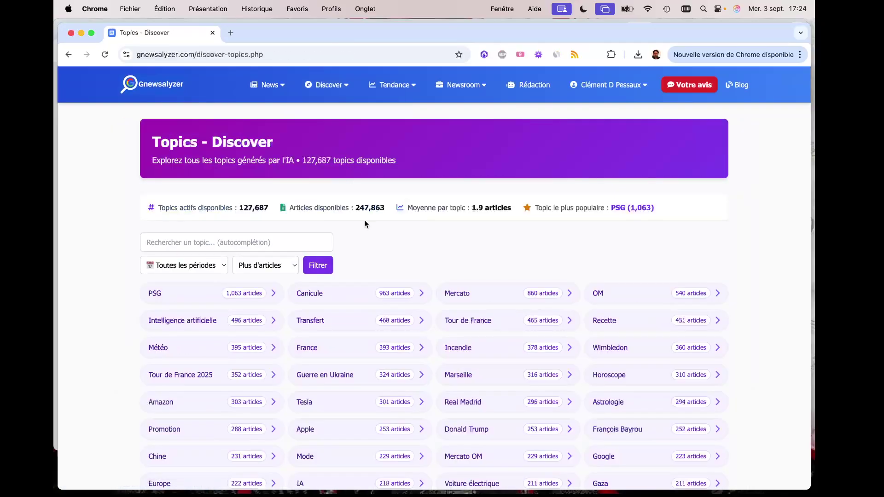
{"action": "left_click", "coordinate": [197, 266]}
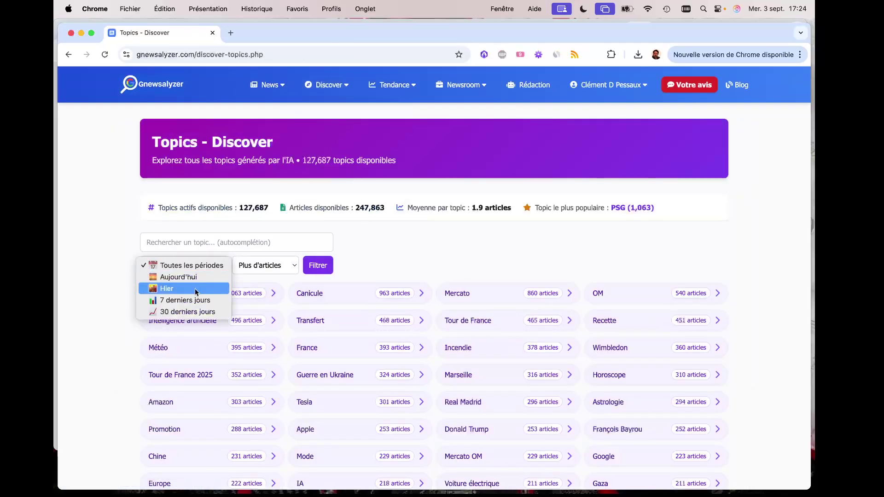
{"action": "left_click", "coordinate": [193, 300]}
{"action": "left_click", "coordinate": [316, 265]}
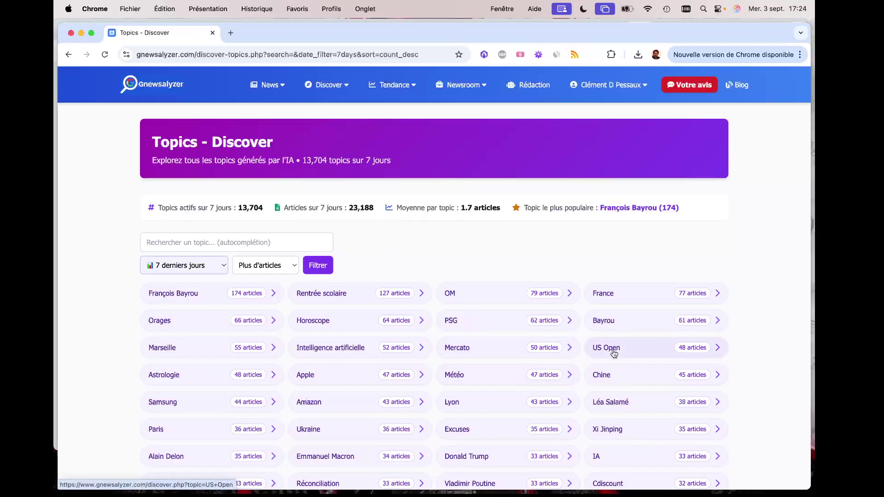
Open the Mercato topic from the filtered list and go to its new related topics page.
{"action": "left_click", "coordinate": [469, 351]}
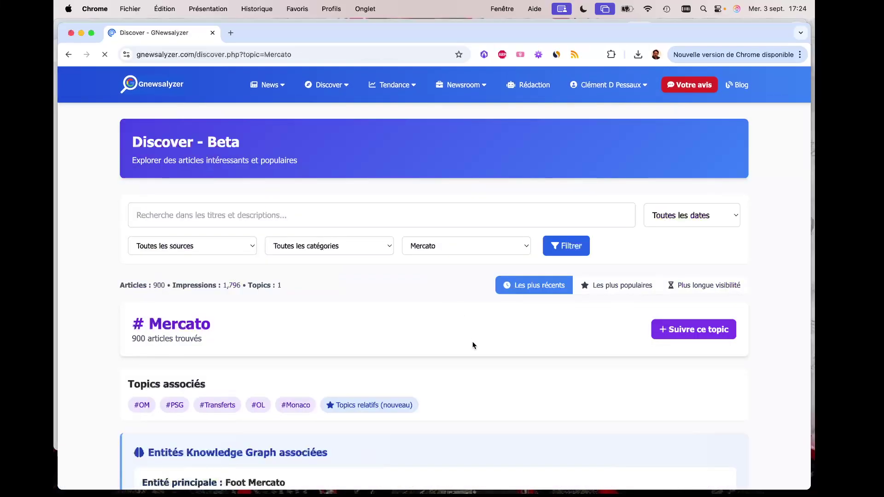
{"action": "scroll", "coordinate": [449, 339], "scroll_direction": "down", "scroll_amount": 3}
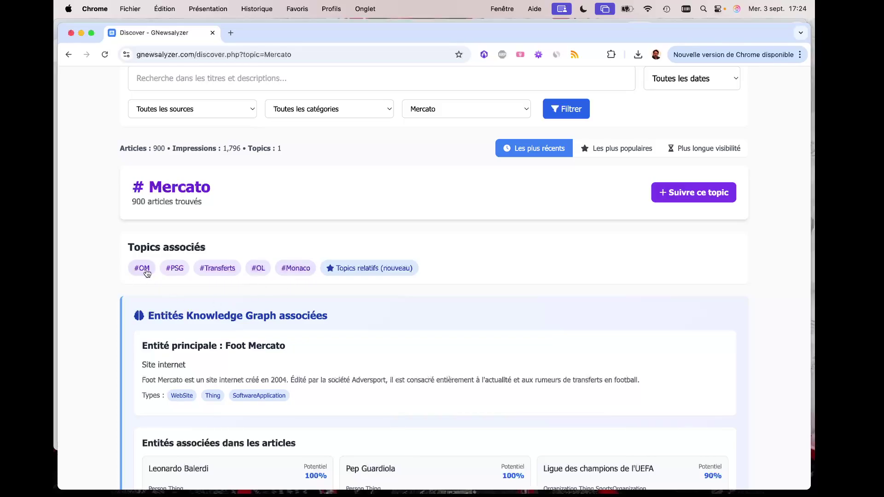
{"action": "left_click", "coordinate": [345, 269]}
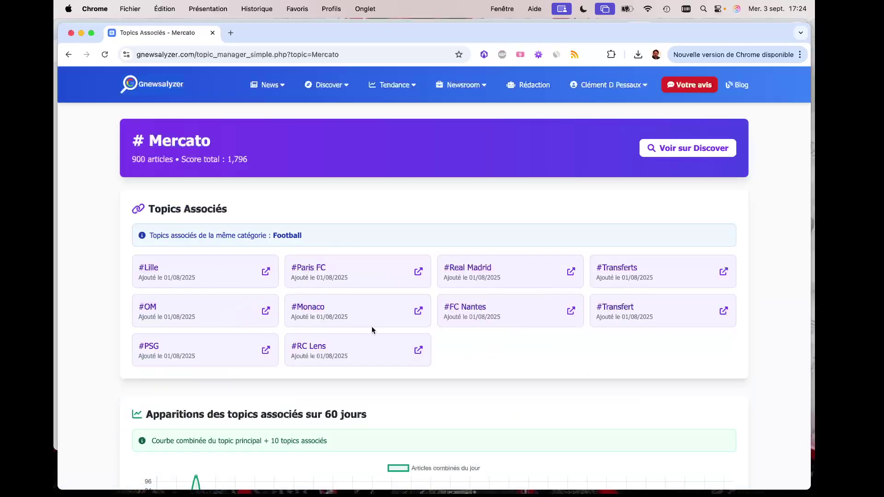
Examine Mercato's combined 60-day appearance chart and the mixed Football articles of its associated topics.
{"action": "scroll", "coordinate": [372, 330], "scroll_direction": "down", "scroll_amount": 6}
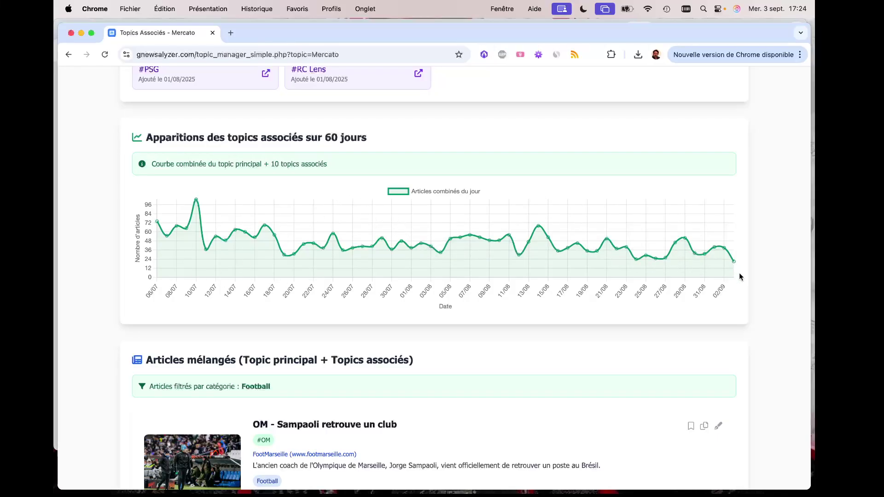
{"action": "scroll", "coordinate": [603, 262], "scroll_direction": "down", "scroll_amount": 5}
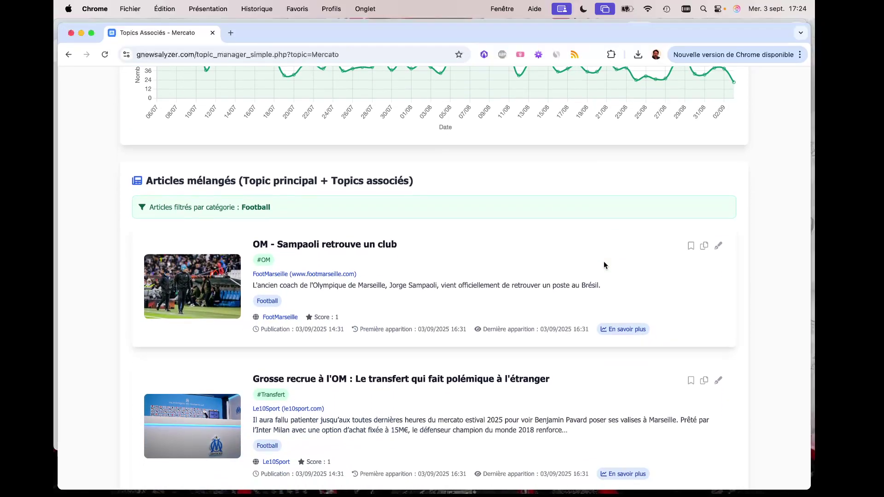
{"action": "scroll", "coordinate": [604, 265], "scroll_direction": "down", "scroll_amount": 15}
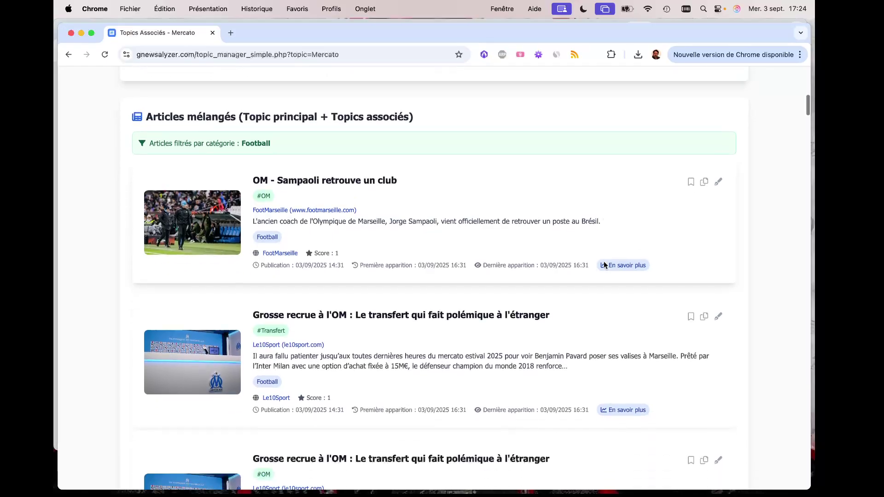
{"action": "scroll", "coordinate": [605, 265], "scroll_direction": "down", "scroll_amount": 8}
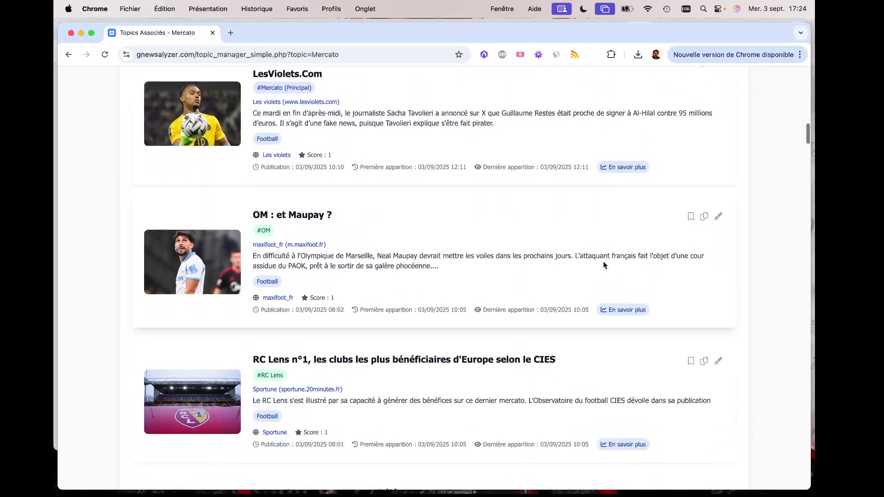
{"action": "scroll", "coordinate": [603, 265], "scroll_direction": "up", "scroll_amount": 20}
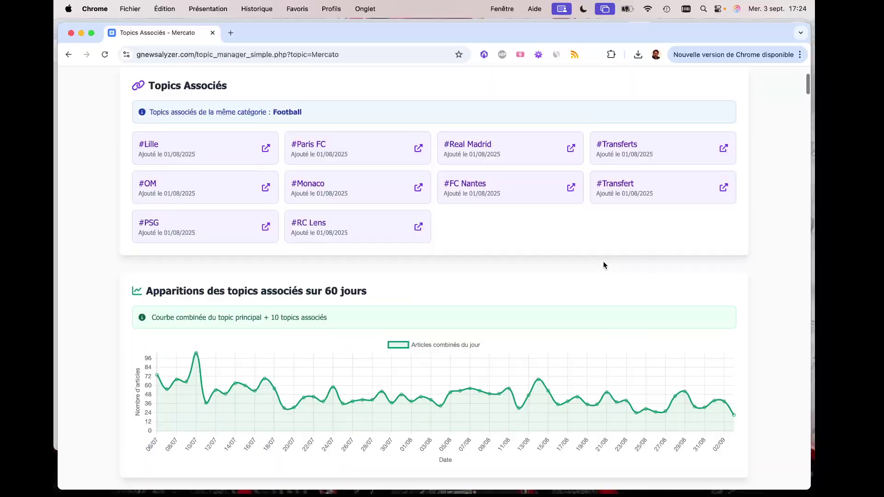
Return to the Discover topics list for all periods, open the Wimbledon topic and go to its new related topics page.
{"action": "left_click", "coordinate": [328, 86]}
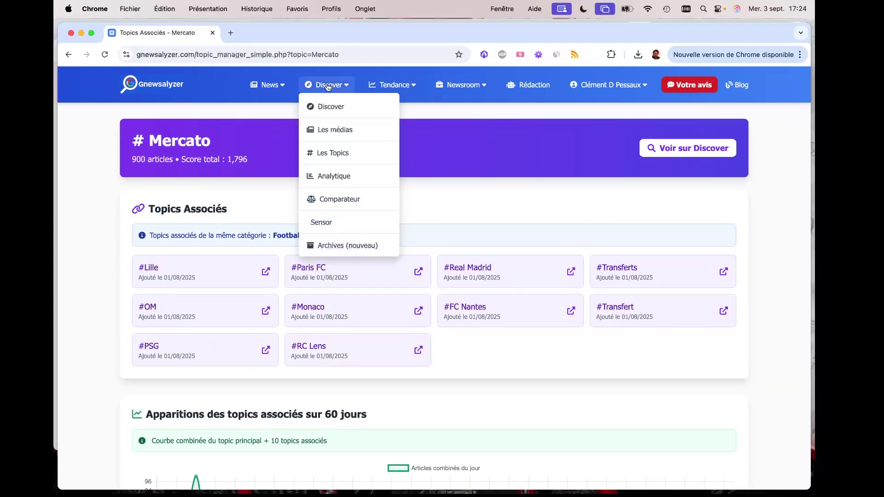
{"action": "left_click", "coordinate": [334, 158]}
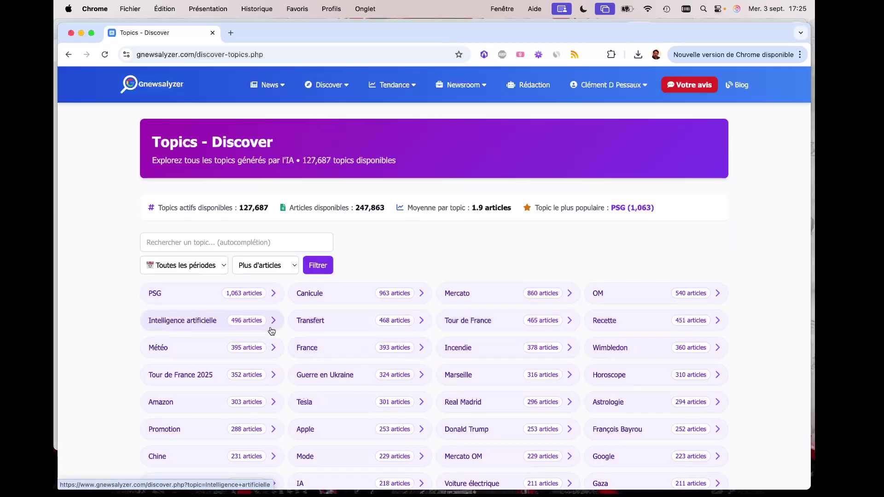
{"action": "left_click", "coordinate": [611, 349]}
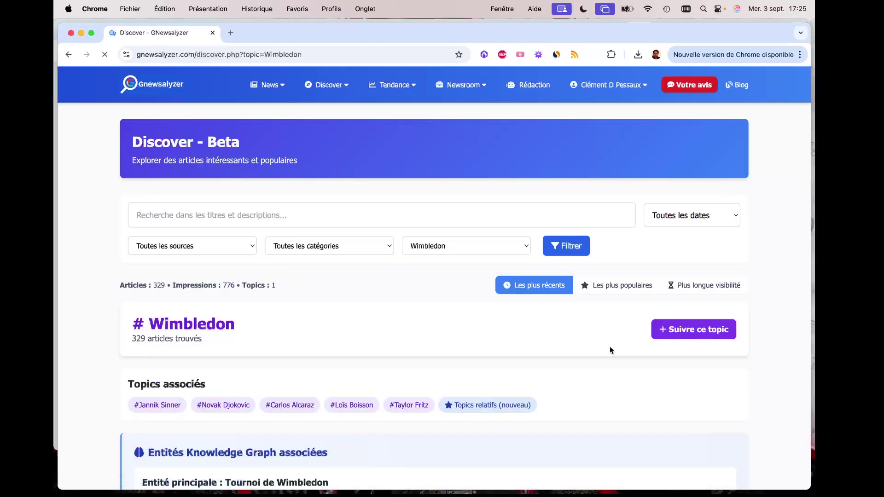
{"action": "left_click", "coordinate": [462, 407]}
Examine Wimbledon's associated topics, combined 60-day appearance chart and mixed Tennis articles.
{"action": "scroll", "coordinate": [441, 362], "scroll_direction": "down", "scroll_amount": 5}
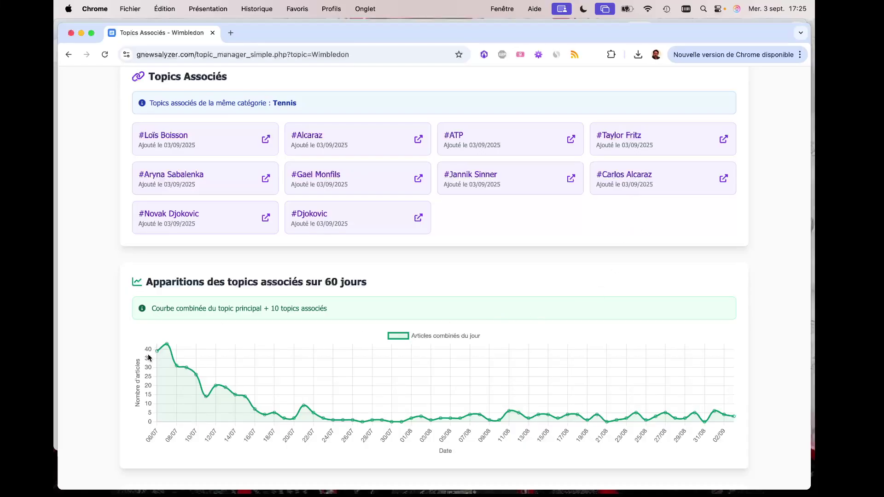
{"action": "scroll", "coordinate": [149, 358], "scroll_direction": "down", "scroll_amount": 4}
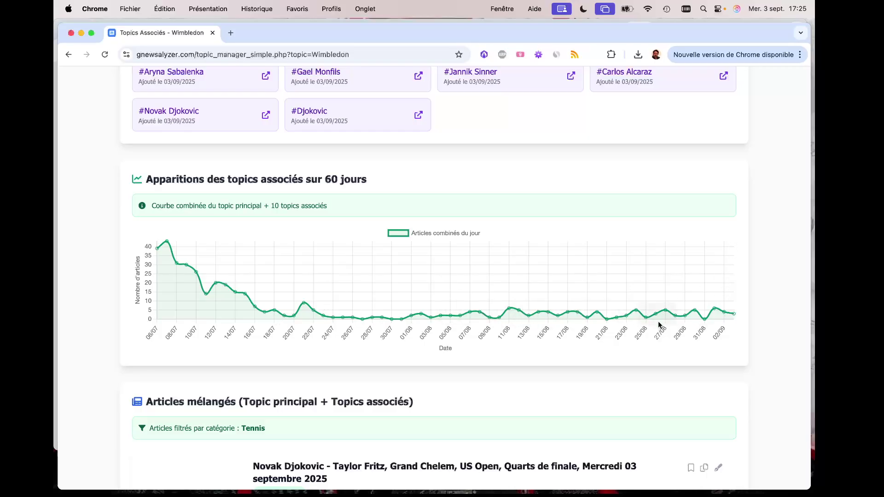
{"action": "scroll", "coordinate": [657, 326], "scroll_direction": "down", "scroll_amount": 5}
{"action": "scroll", "coordinate": [656, 326], "scroll_direction": "down", "scroll_amount": 4}
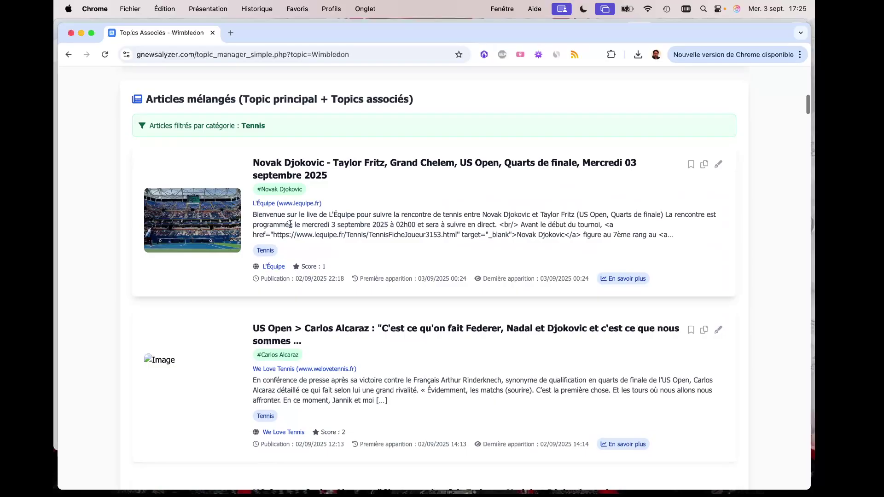
{"action": "scroll", "coordinate": [297, 194], "scroll_direction": "down", "scroll_amount": 7}
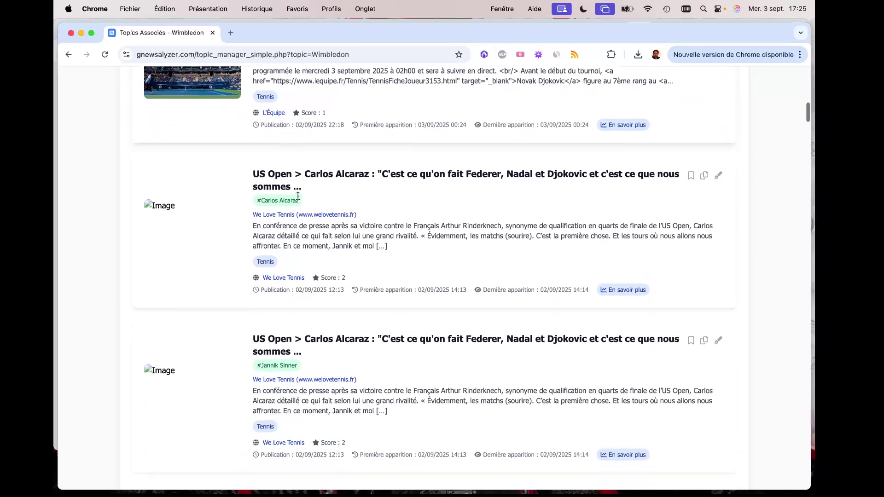
Open the We Love Tennis source page in Discover and review its article statistics, 60-day visibility chart and main categories.
{"action": "scroll", "coordinate": [298, 196], "scroll_direction": "down", "scroll_amount": 2}
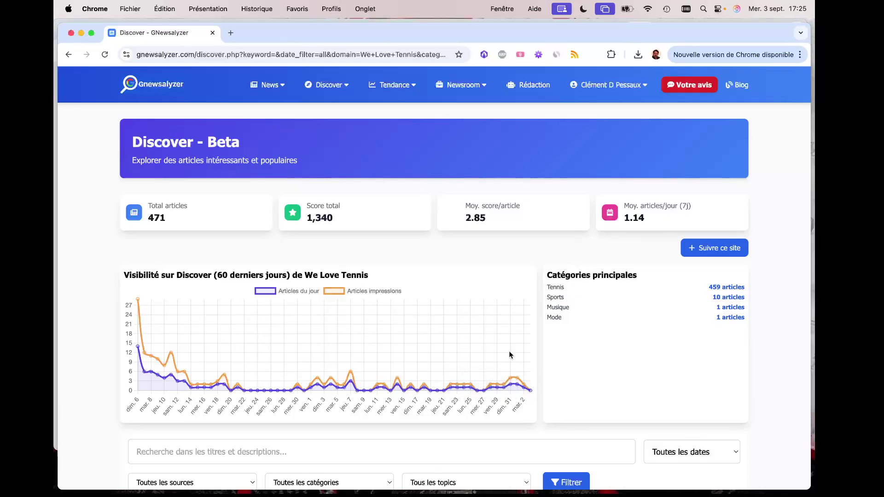
{"action": "scroll", "coordinate": [552, 331], "scroll_direction": "down", "scroll_amount": 2}
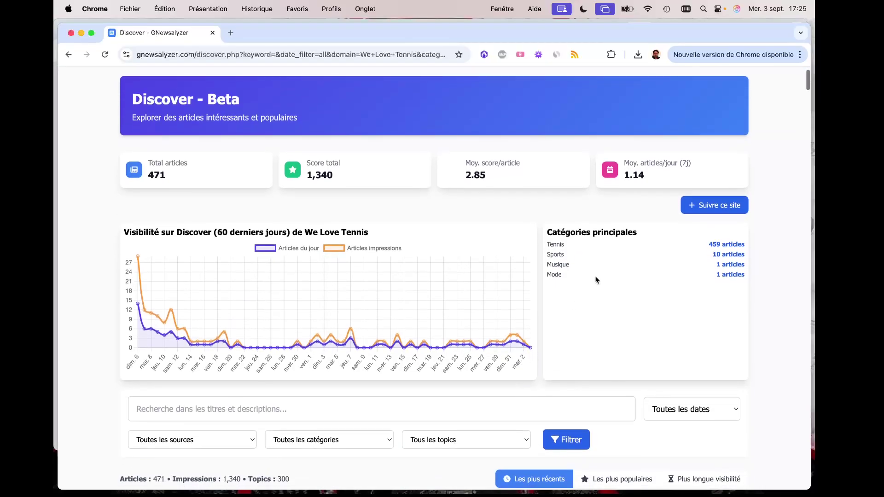
{"action": "scroll", "coordinate": [701, 297], "scroll_direction": "down", "scroll_amount": 10}
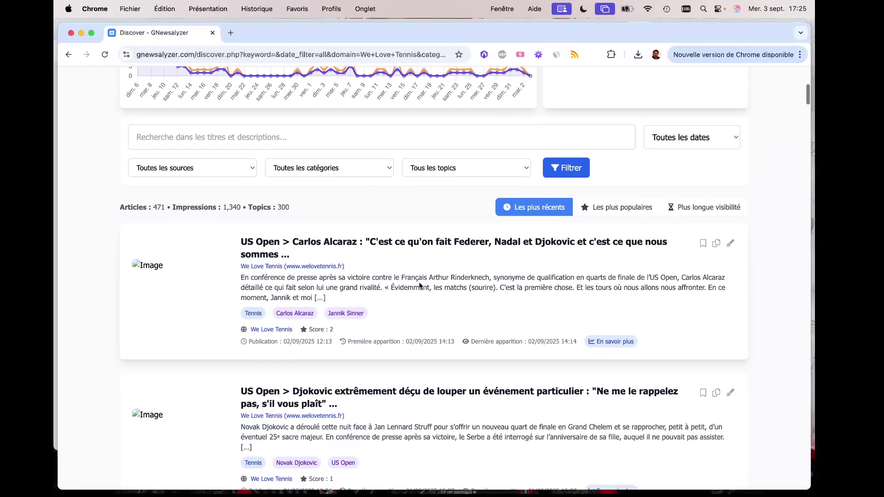
Examine the headlines, topics, scores and appearance dates of We Love Tennis's articles, from the US Open back to Cincinnati and Montréal.
{"action": "scroll", "coordinate": [419, 282], "scroll_direction": "down", "scroll_amount": 7}
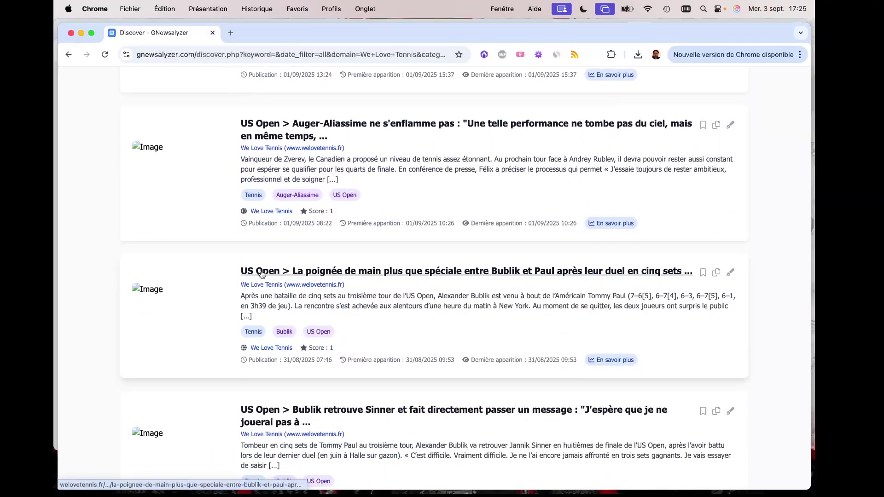
{"action": "scroll", "coordinate": [265, 286], "scroll_direction": "down", "scroll_amount": 7}
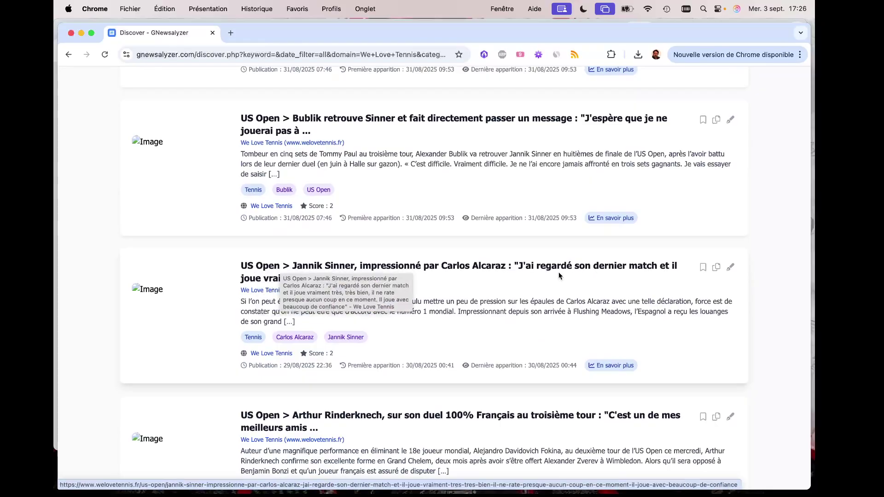
{"action": "scroll", "coordinate": [536, 217], "scroll_direction": "down", "scroll_amount": 10}
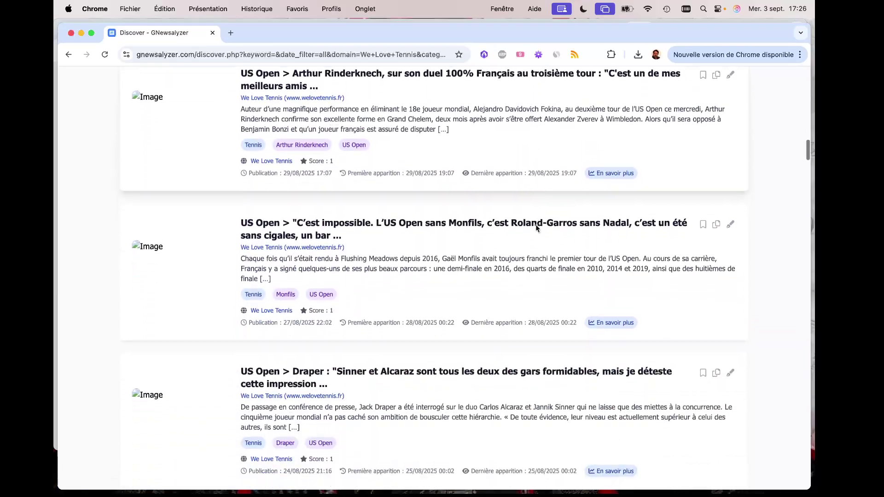
{"action": "scroll", "coordinate": [535, 229], "scroll_direction": "down", "scroll_amount": 5}
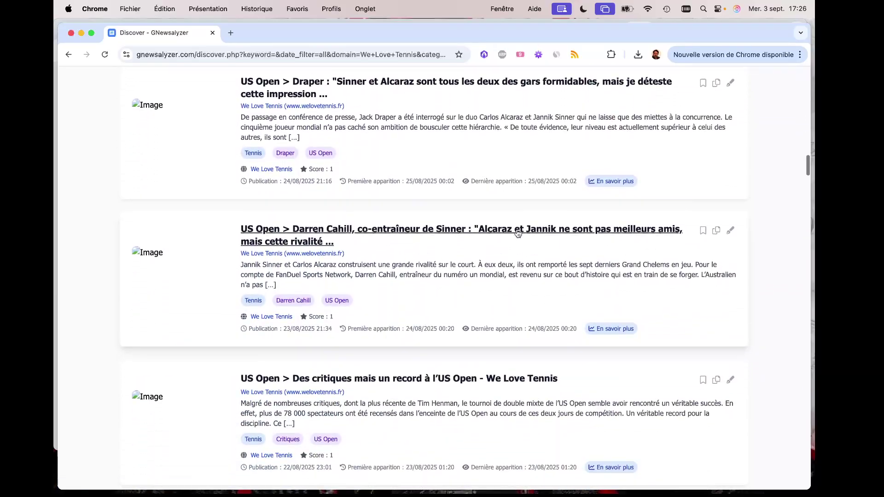
{"action": "scroll", "coordinate": [518, 233], "scroll_direction": "down", "scroll_amount": 7}
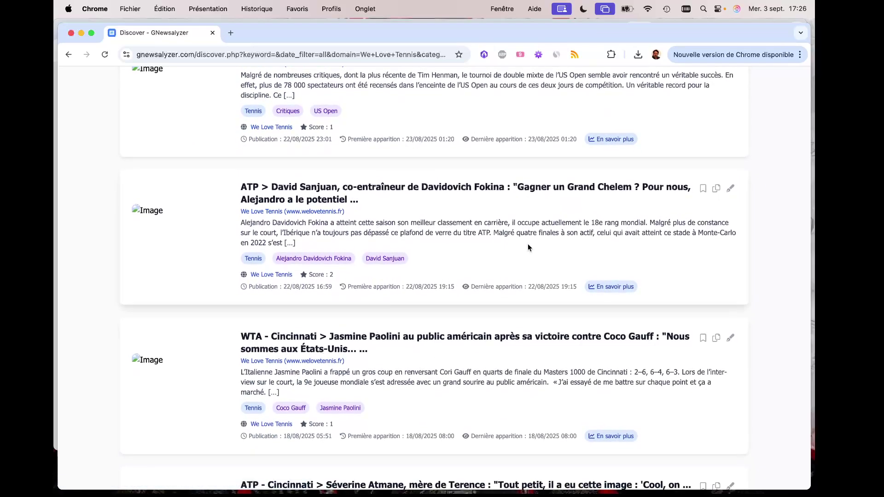
{"action": "scroll", "coordinate": [526, 246], "scroll_direction": "down", "scroll_amount": 3}
{"action": "scroll", "coordinate": [524, 245], "scroll_direction": "down", "scroll_amount": 3}
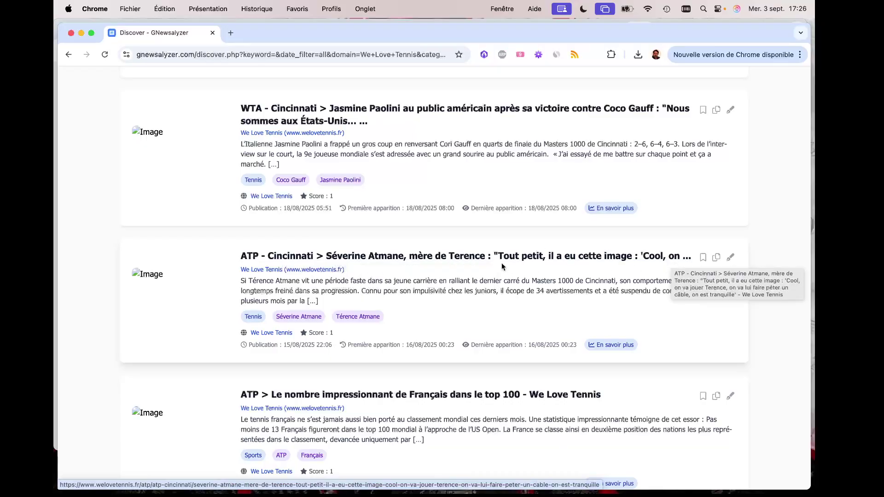
{"action": "scroll", "coordinate": [528, 303], "scroll_direction": "down", "scroll_amount": 3}
{"action": "scroll", "coordinate": [469, 282], "scroll_direction": "down", "scroll_amount": 10}
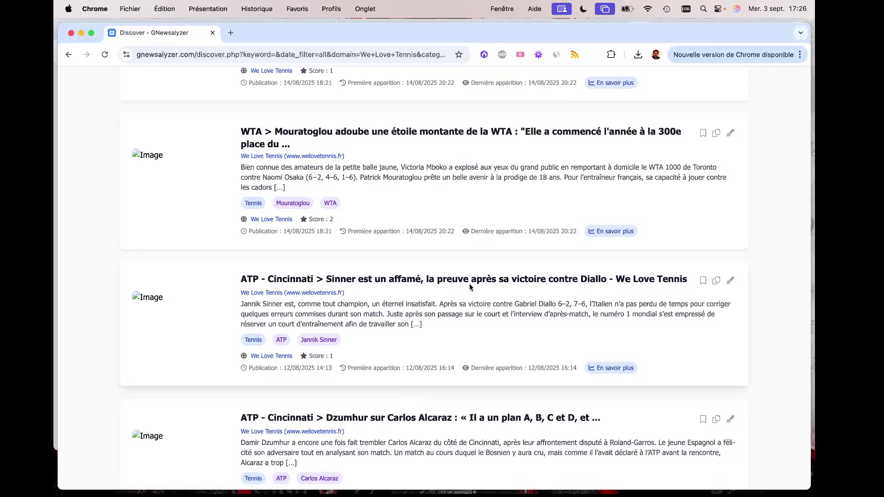
{"action": "scroll", "coordinate": [469, 286], "scroll_direction": "down", "scroll_amount": 8}
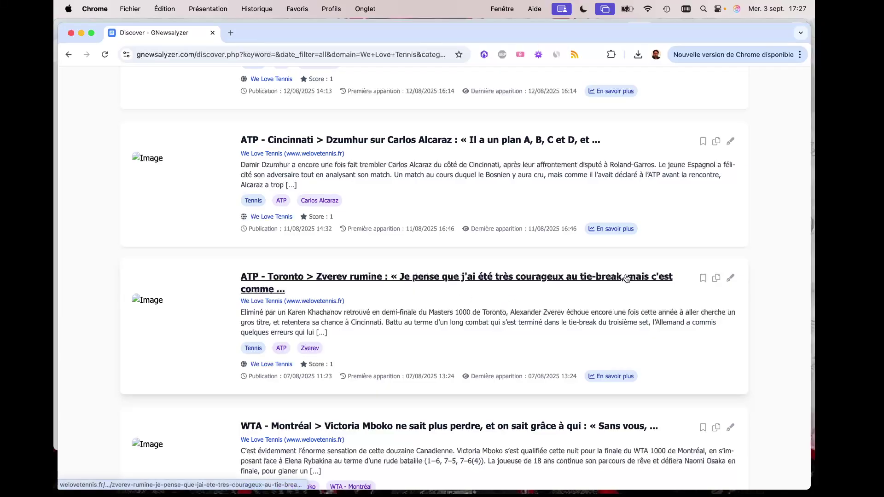
{"action": "scroll", "coordinate": [500, 271], "scroll_direction": "down", "scroll_amount": 7}
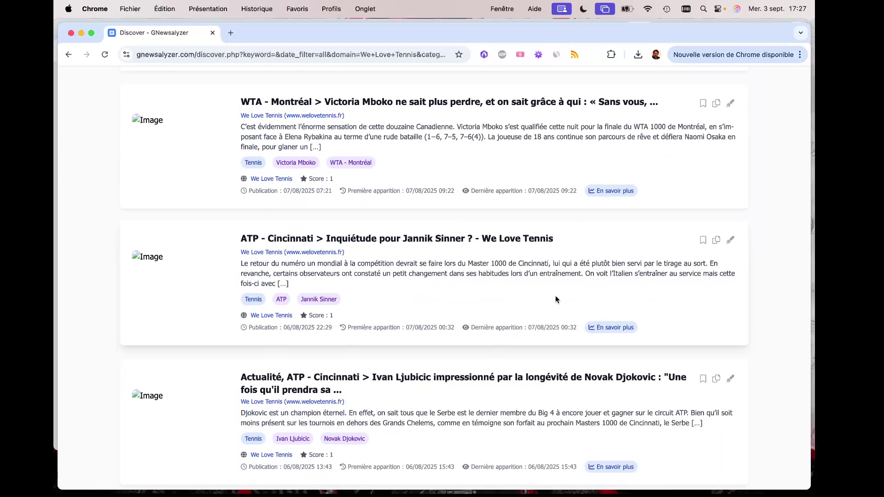
Review the We Love Tennis articles from Cincinnati back up to the latest US Open headlines and the source's visibility chart.
{"action": "scroll", "coordinate": [555, 300], "scroll_direction": "up", "scroll_amount": 15}
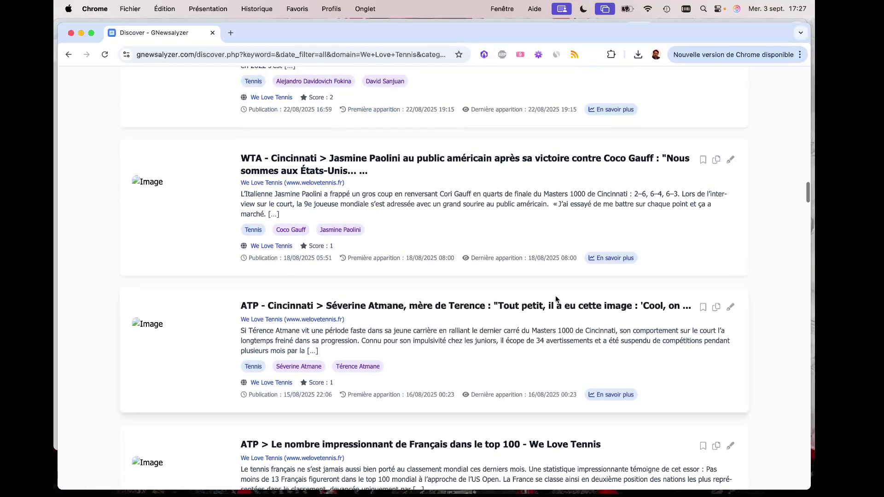
{"action": "scroll", "coordinate": [556, 297], "scroll_direction": "up", "scroll_amount": 15}
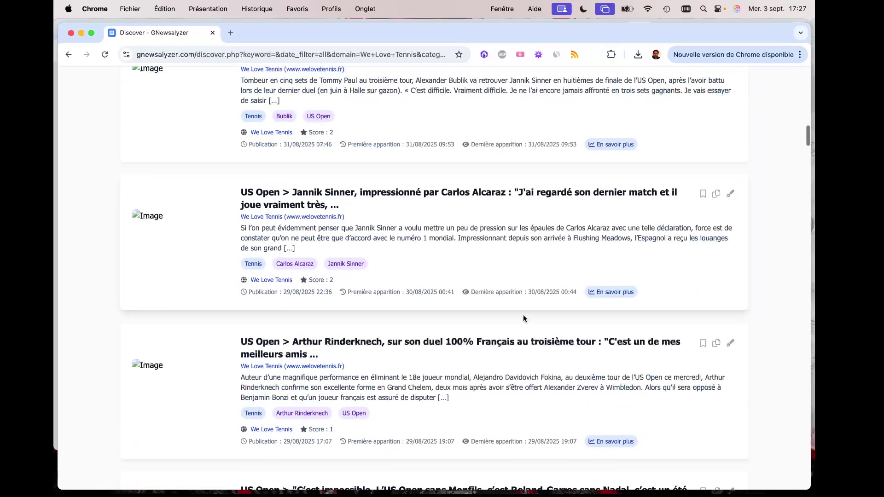
{"action": "scroll", "coordinate": [436, 289], "scroll_direction": "up", "scroll_amount": 13}
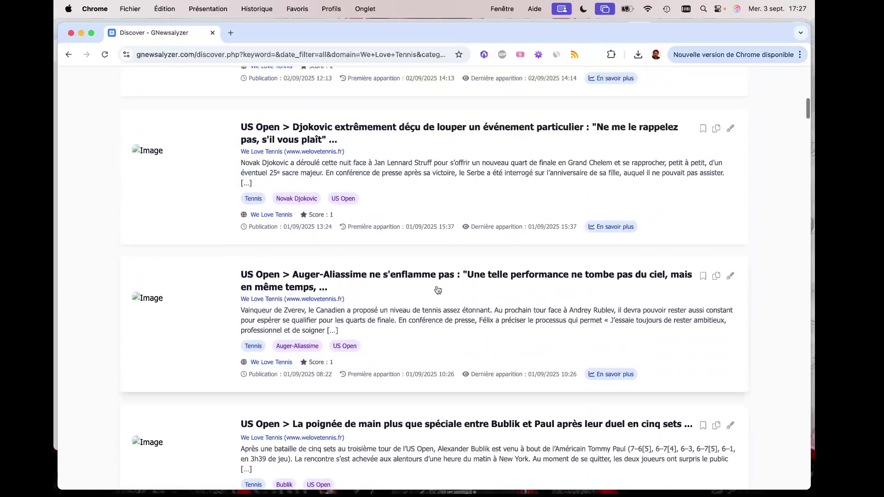
{"action": "scroll", "coordinate": [437, 286], "scroll_direction": "up", "scroll_amount": 3}
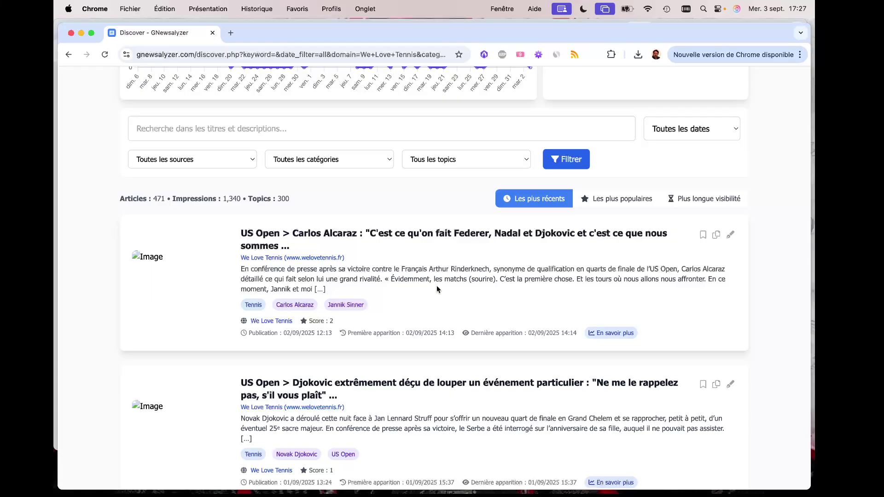
{"action": "scroll", "coordinate": [436, 289], "scroll_direction": "up", "scroll_amount": 8}
{"action": "scroll", "coordinate": [436, 286], "scroll_direction": "down", "scroll_amount": 1}
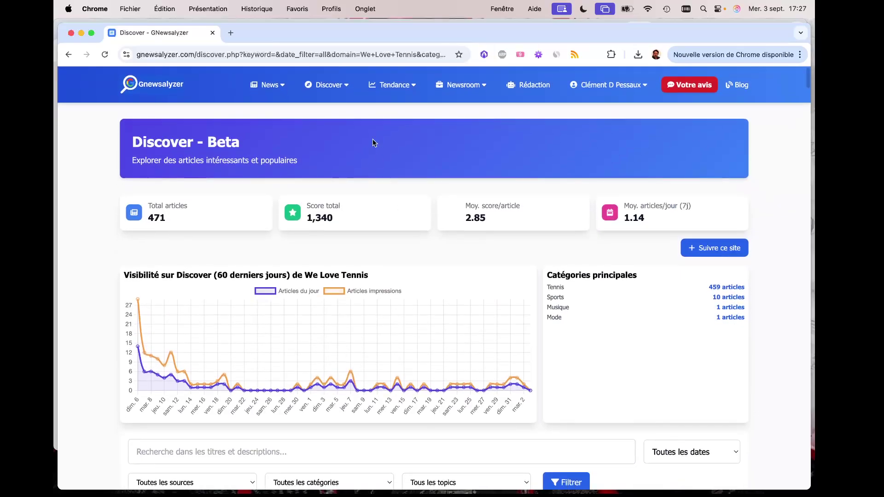
Return to the Discover topics list and filter it to yesterday (Hier), keeping the most-articles sort order.
{"action": "left_click", "coordinate": [329, 84]}
{"action": "left_click", "coordinate": [343, 154]}
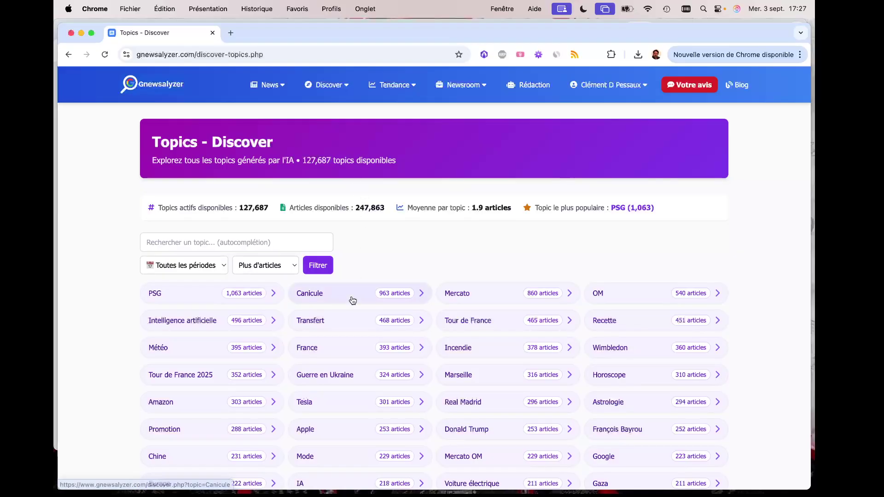
{"action": "left_click", "coordinate": [259, 266]}
{"action": "left_click", "coordinate": [182, 266]}
{"action": "left_click", "coordinate": [181, 266]}
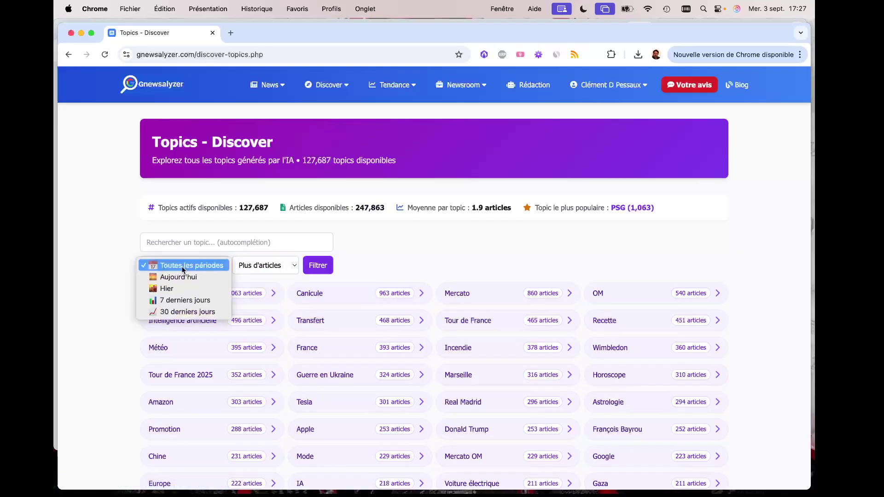
{"action": "left_click", "coordinate": [184, 288]}
{"action": "left_click", "coordinate": [321, 263]}
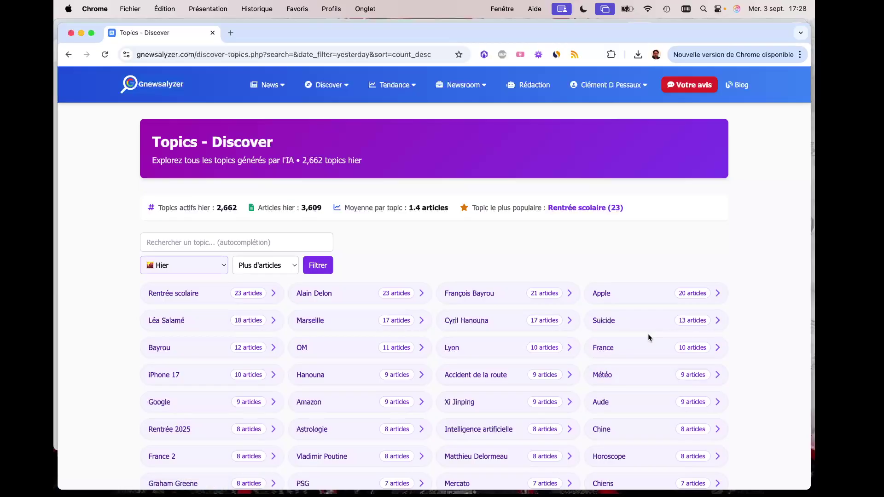
Browse yesterday's most covered Discover topics and open the Rentrée scolaire topic.
{"action": "scroll", "coordinate": [369, 306], "scroll_direction": "down", "scroll_amount": 3}
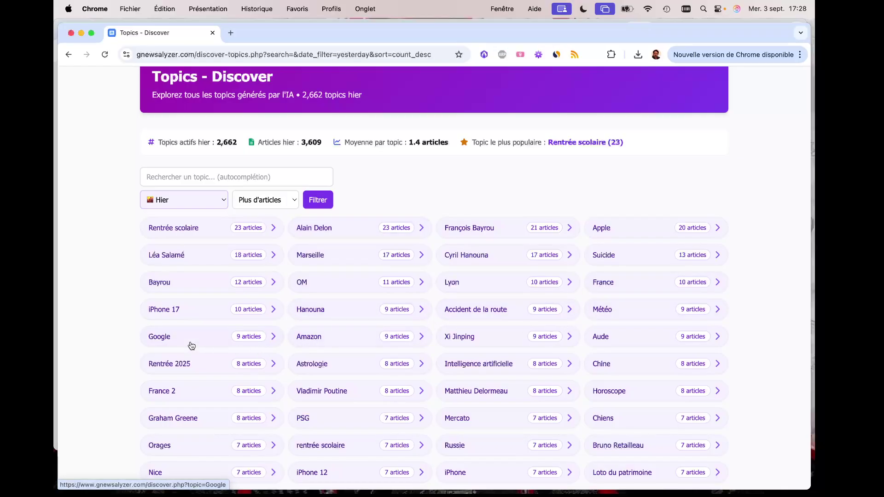
{"action": "scroll", "coordinate": [182, 334], "scroll_direction": "down", "scroll_amount": 2}
{"action": "left_click", "coordinate": [174, 184]}
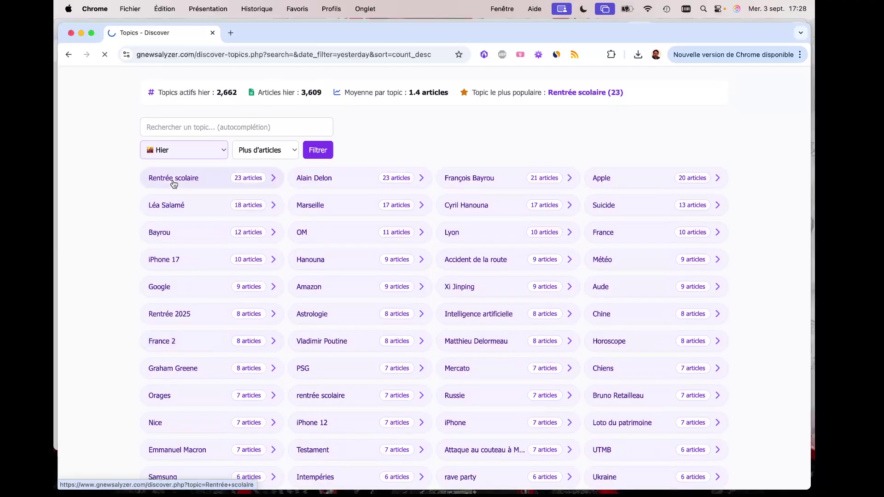
Examine Rentrée scolaire's associated topics, 60-day appearance chart and Knowledge Graph section, highlighting the main entity's name.
{"action": "scroll", "coordinate": [411, 255], "scroll_direction": "down", "scroll_amount": 4}
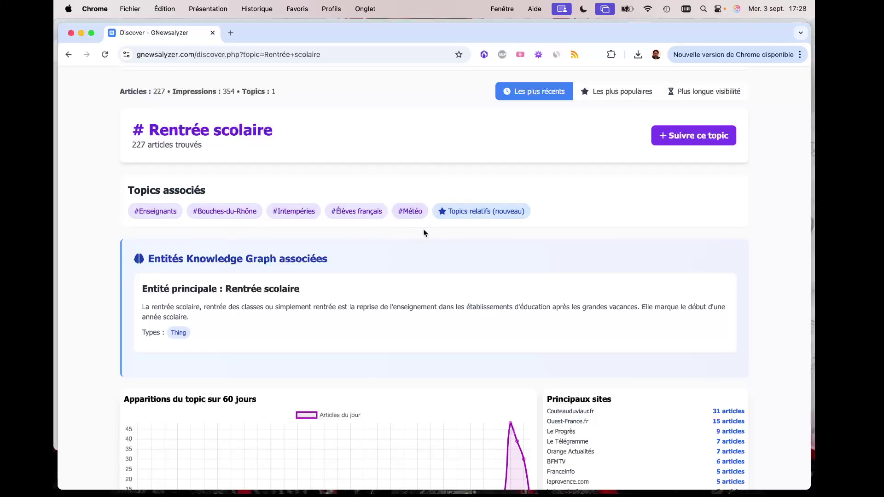
{"action": "scroll", "coordinate": [389, 244], "scroll_direction": "down", "scroll_amount": 3}
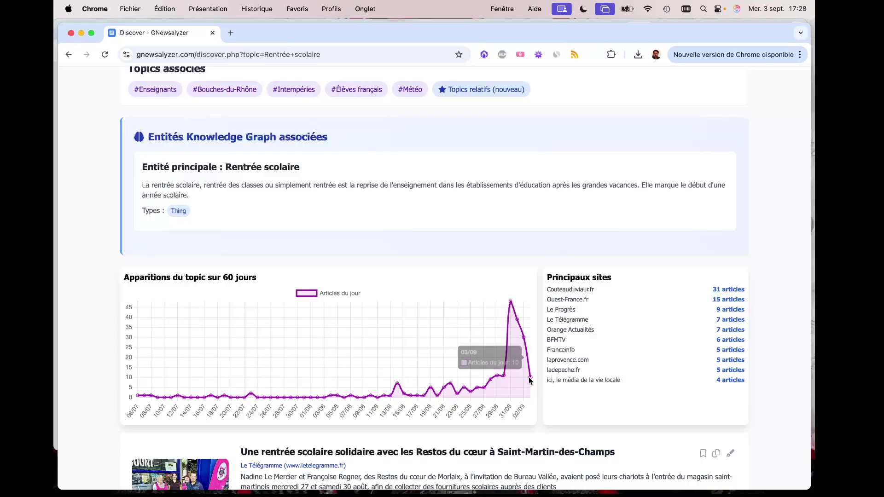
{"action": "mouse_move", "coordinate": [531, 378]}
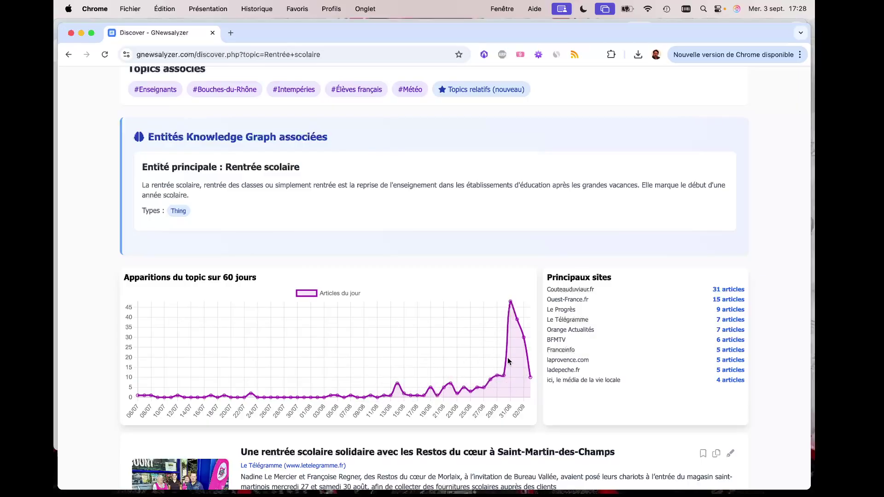
{"action": "left_click_drag", "start_coordinate": [225, 167], "coordinate": [298, 170]}
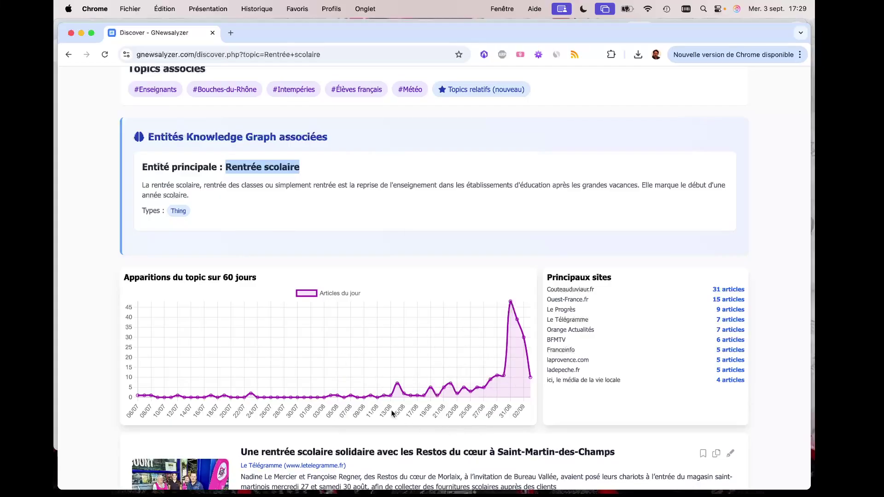
Examine the main sites and the most recent articles on Rentrée scolaire, with their categories, topics, scores and appearance dates.
{"action": "scroll", "coordinate": [358, 366], "scroll_direction": "down", "scroll_amount": 5}
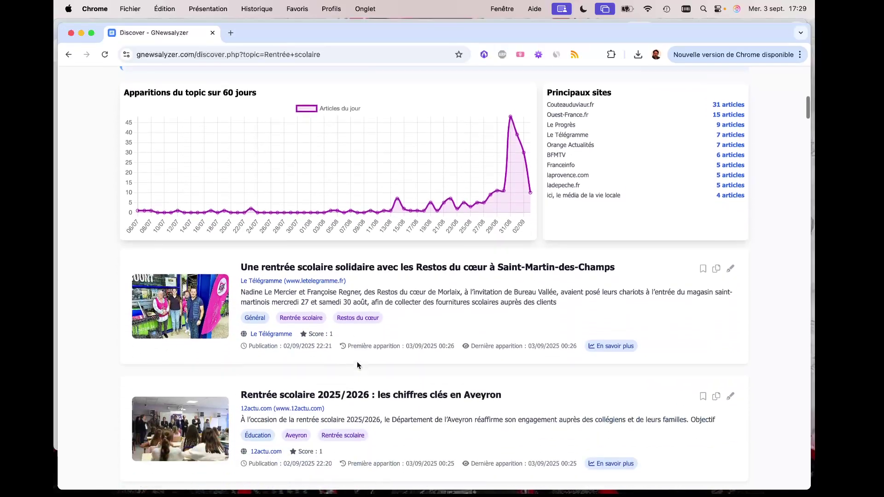
{"action": "scroll", "coordinate": [357, 362], "scroll_direction": "up", "scroll_amount": 2}
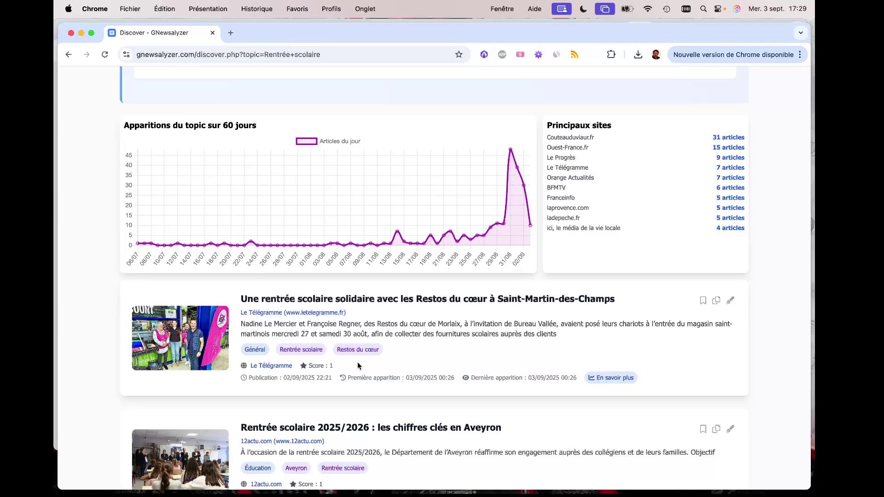
{"action": "scroll", "coordinate": [358, 366], "scroll_direction": "down", "scroll_amount": 4}
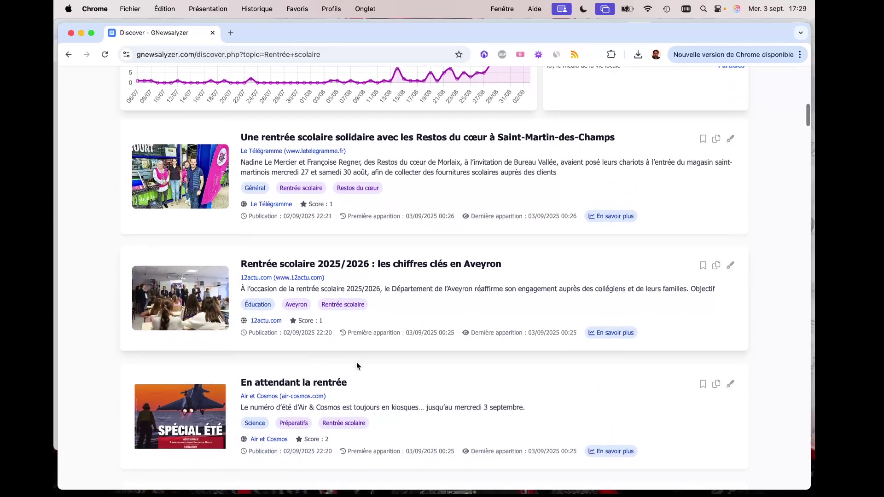
{"action": "scroll", "coordinate": [357, 366], "scroll_direction": "down", "scroll_amount": 4}
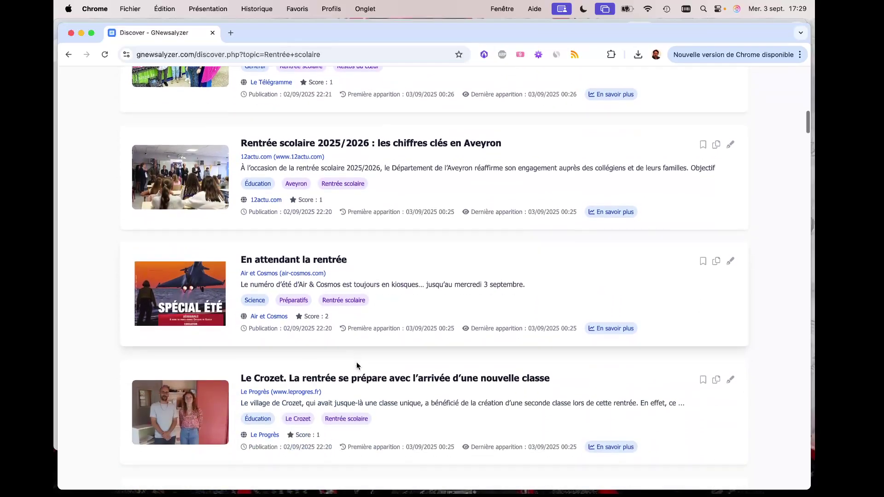
{"action": "scroll", "coordinate": [357, 366], "scroll_direction": "down", "scroll_amount": 4}
Go back to the Discover topics list and filter it to the last 7 days (7 derniers jours).
{"action": "key", "text": "Home"}
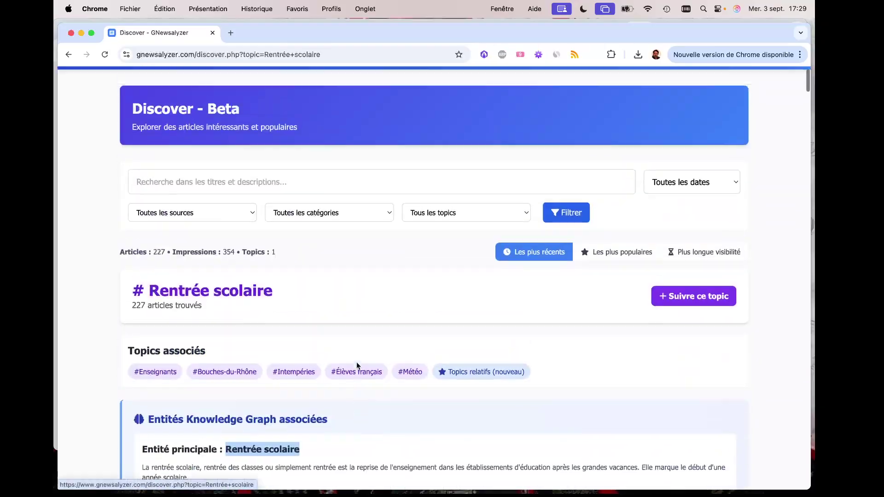
{"action": "left_click", "coordinate": [328, 85]}
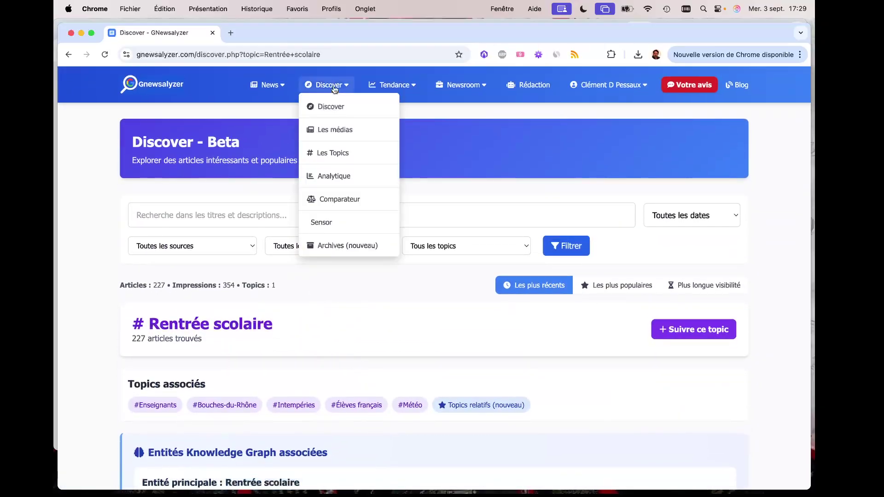
{"action": "left_click", "coordinate": [337, 150]}
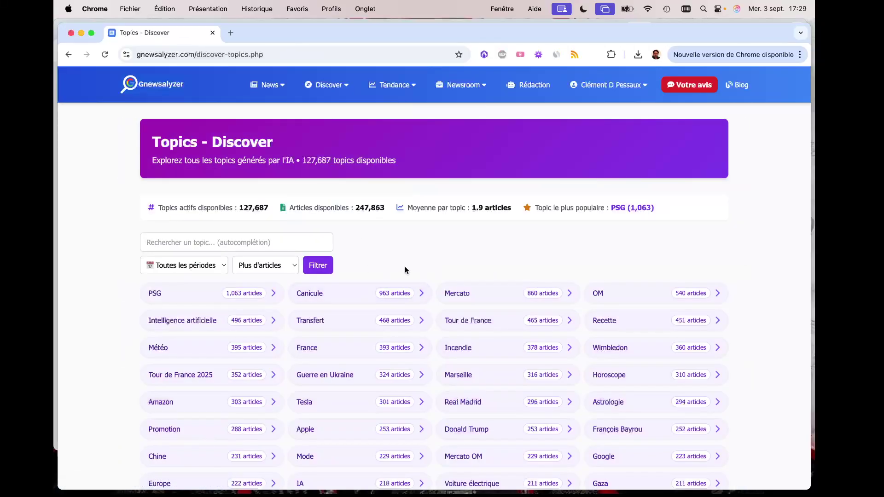
{"action": "scroll", "coordinate": [179, 384], "scroll_direction": "down", "scroll_amount": 3}
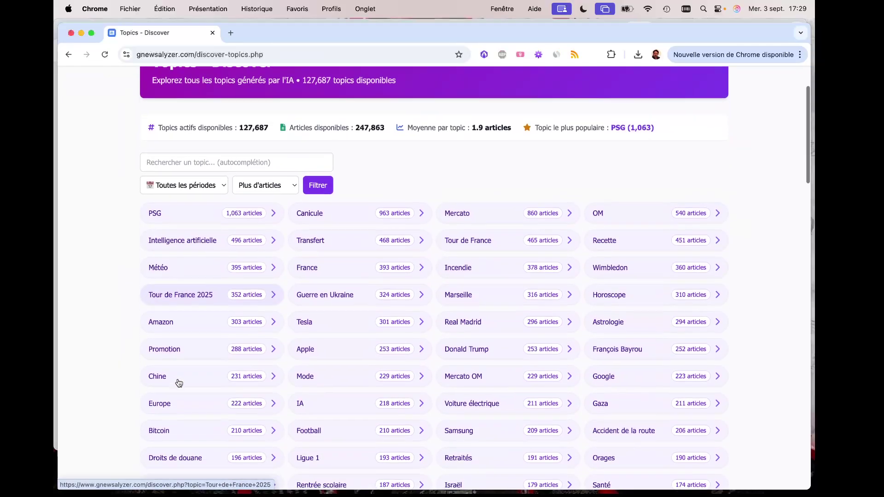
{"action": "scroll", "coordinate": [179, 383], "scroll_direction": "down", "scroll_amount": 3}
{"action": "scroll", "coordinate": [318, 382], "scroll_direction": "up", "scroll_amount": 5}
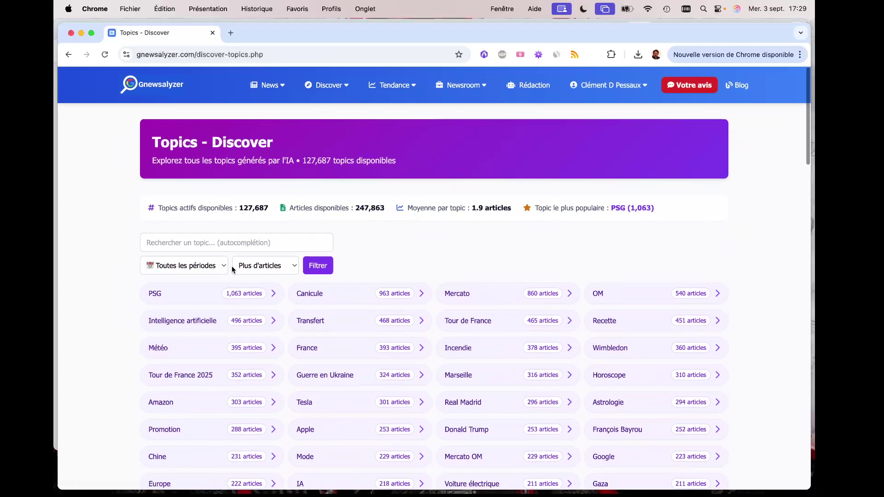
{"action": "left_click", "coordinate": [192, 265]}
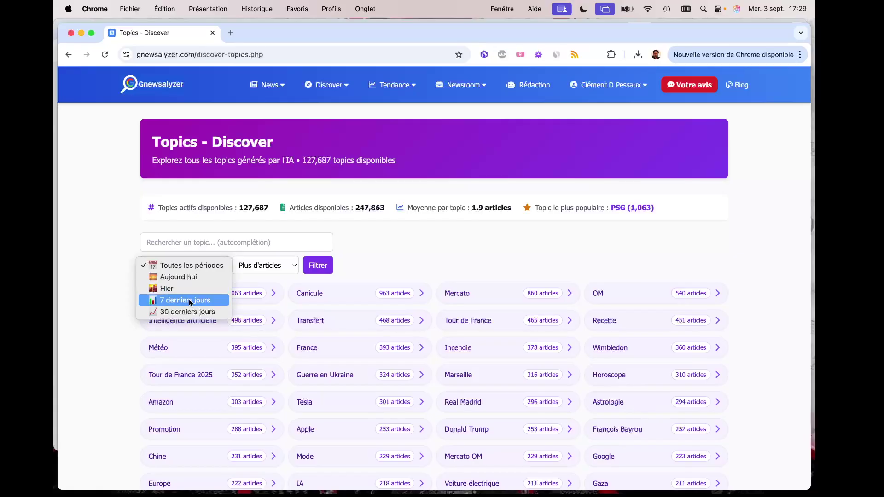
{"action": "left_click", "coordinate": [191, 300]}
{"action": "left_click", "coordinate": [317, 263]}
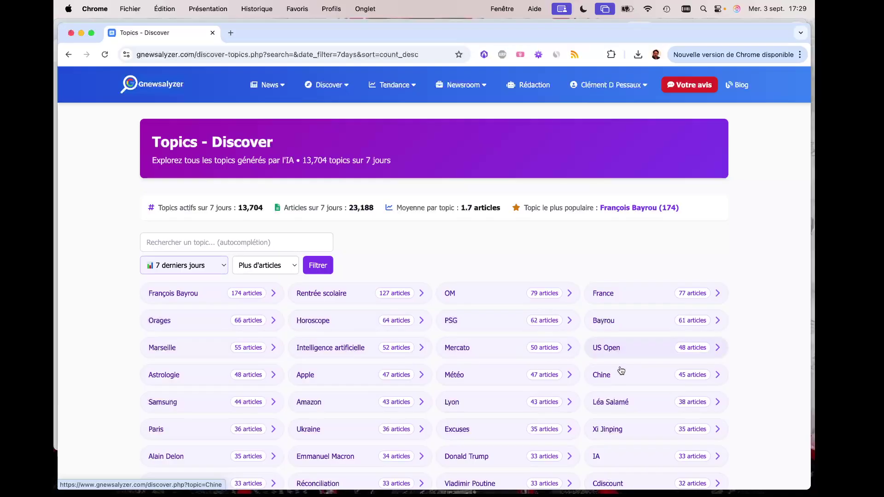
Browse down the last 7 days' topics to the less covered ones and open The Voice Kids topic.
{"action": "scroll", "coordinate": [369, 373], "scroll_direction": "down", "scroll_amount": 5}
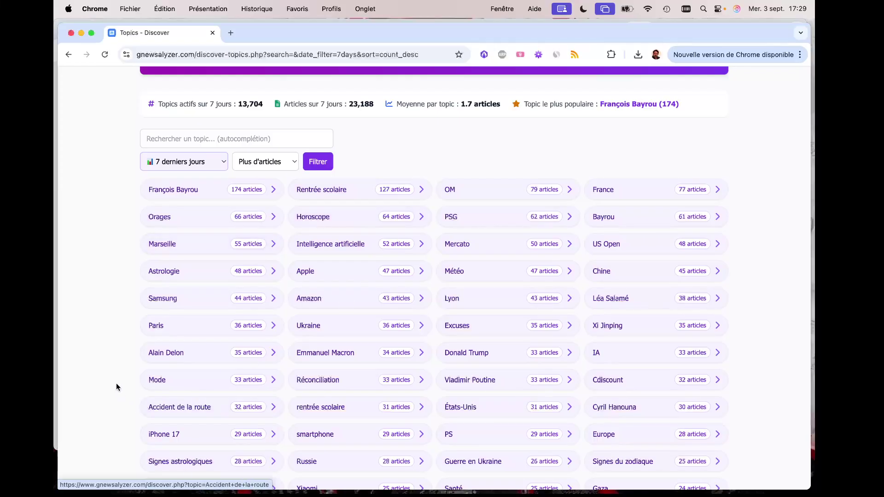
{"action": "scroll", "coordinate": [273, 364], "scroll_direction": "down", "scroll_amount": 10}
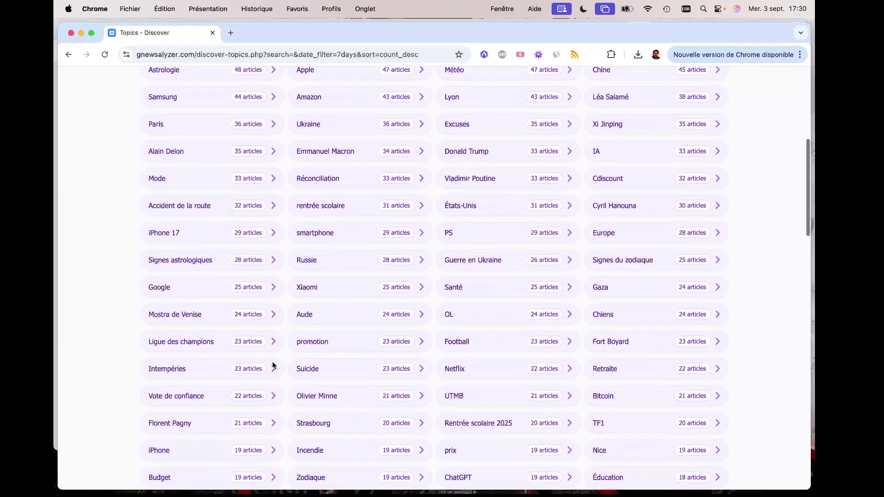
{"action": "scroll", "coordinate": [273, 364], "scroll_direction": "down", "scroll_amount": 18}
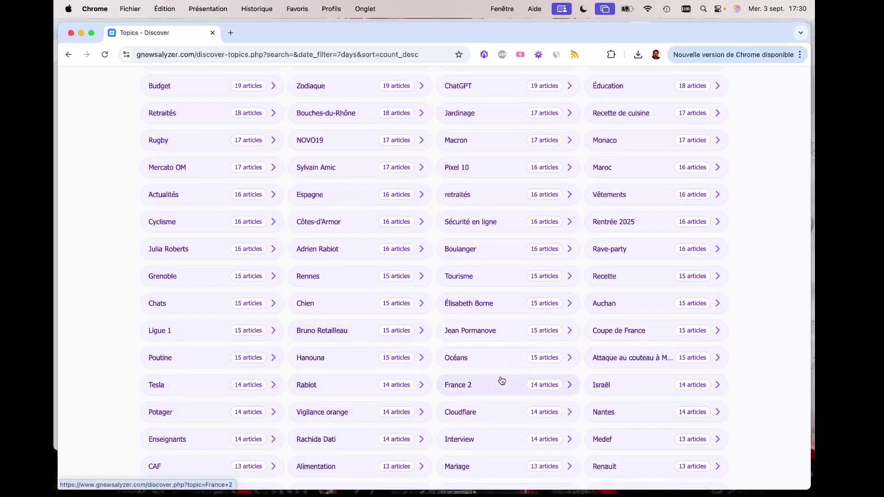
{"action": "scroll", "coordinate": [522, 401], "scroll_direction": "down", "scroll_amount": 5}
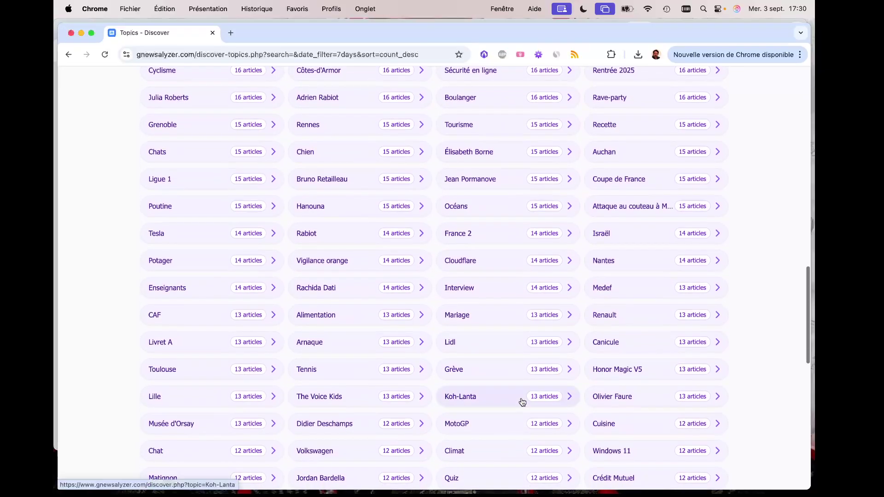
{"action": "left_click", "coordinate": [332, 400]}
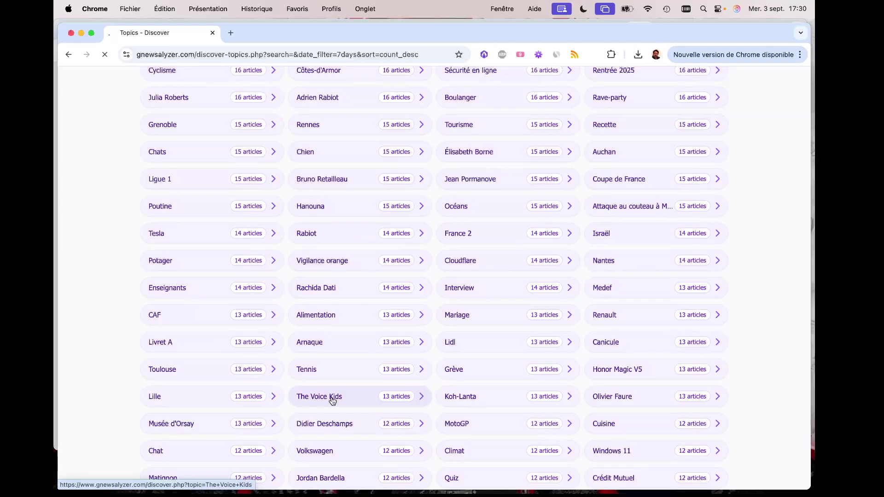
Examine The Voice Kids' Knowledge Graph entity, 60-day appearance chart and articles, with their headlines, sources and scores.
{"action": "scroll", "coordinate": [338, 341], "scroll_direction": "down", "scroll_amount": 7}
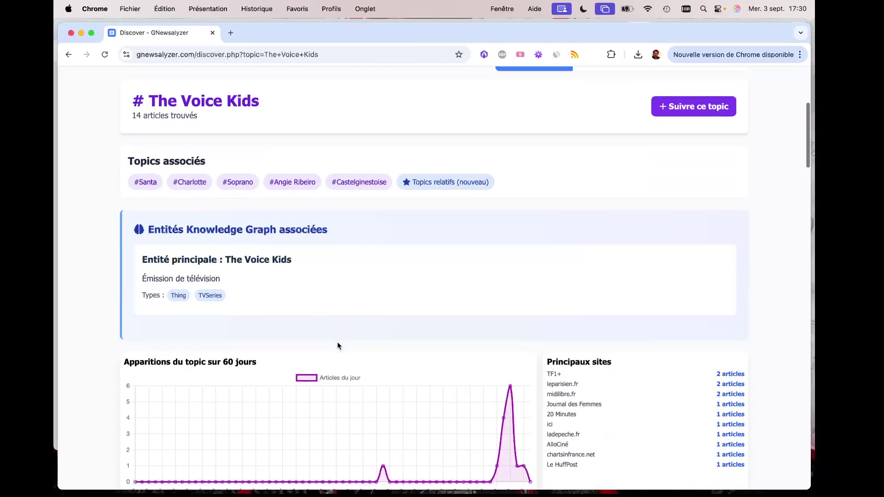
{"action": "mouse_move", "coordinate": [510, 272]}
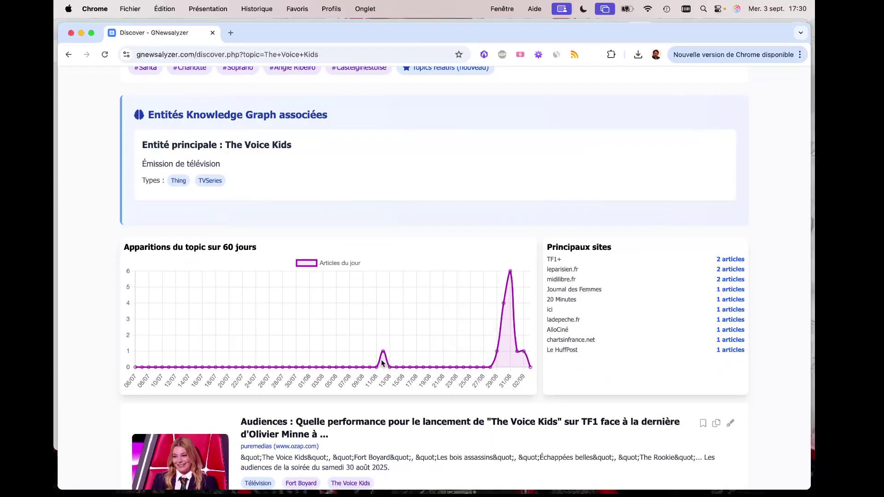
{"action": "scroll", "coordinate": [523, 364], "scroll_direction": "down", "scroll_amount": 6}
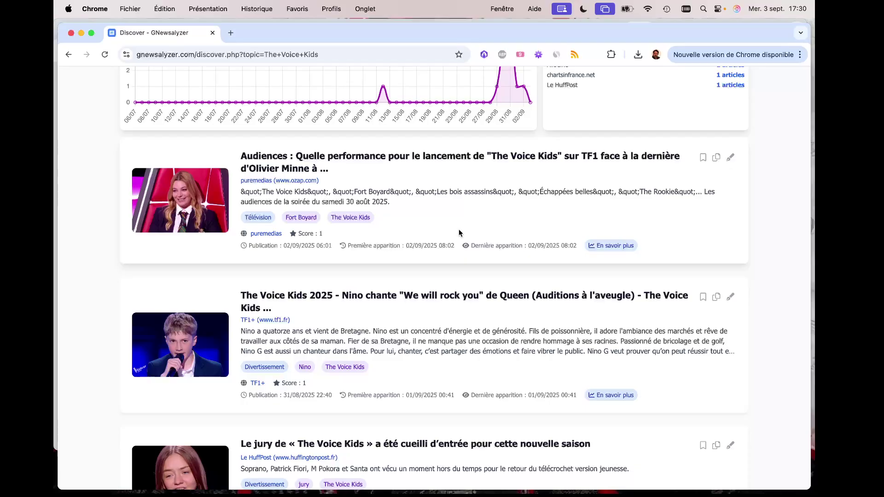
{"action": "scroll", "coordinate": [377, 317], "scroll_direction": "down", "scroll_amount": 1}
{"action": "scroll", "coordinate": [377, 317], "scroll_direction": "down", "scroll_amount": 5}
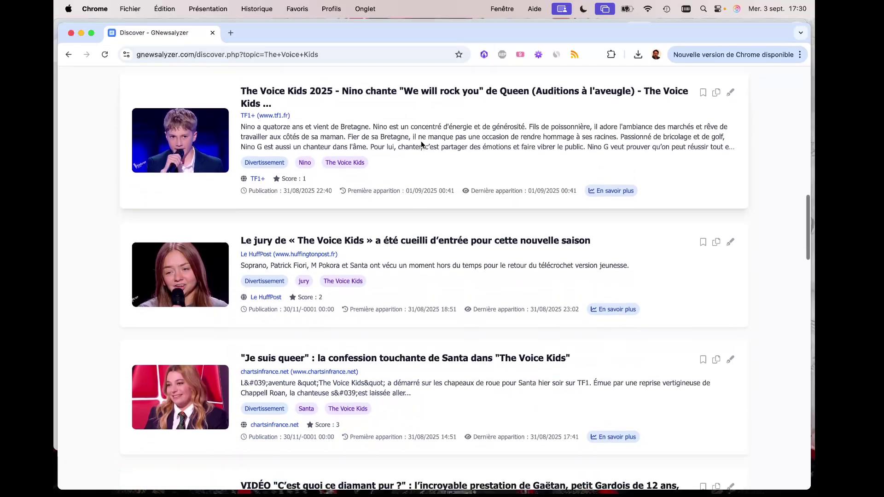
{"action": "scroll", "coordinate": [421, 141], "scroll_direction": "down", "scroll_amount": 1}
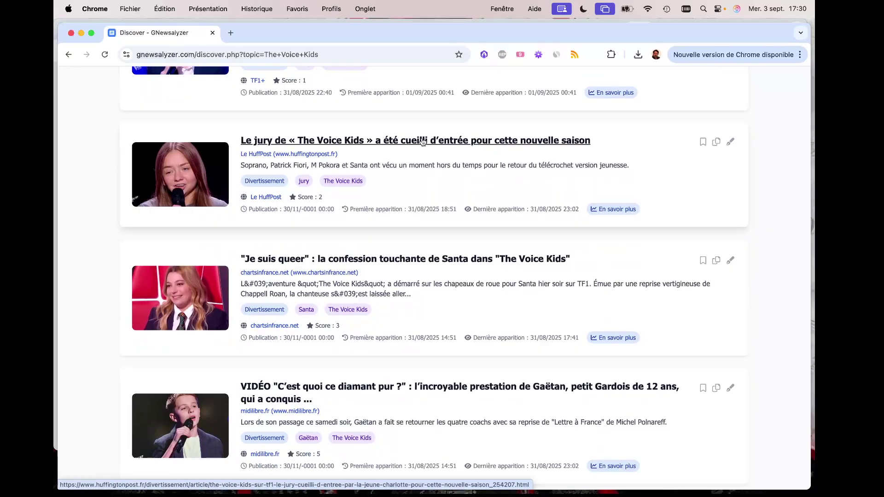
Browse The Voice Kids' remaining articles down to the oldest ones, checking their headlines, sources and appearance dates.
{"action": "scroll", "coordinate": [206, 362], "scroll_direction": "down", "scroll_amount": 4}
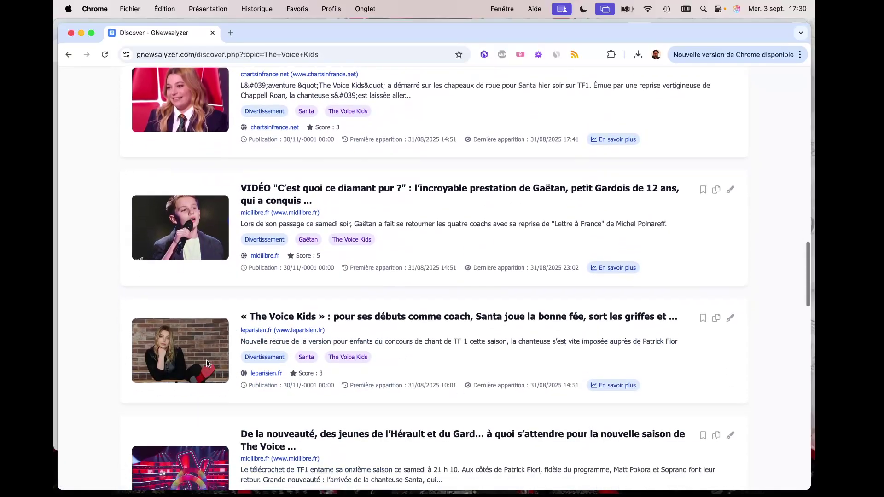
{"action": "scroll", "coordinate": [206, 360], "scroll_direction": "down", "scroll_amount": 8}
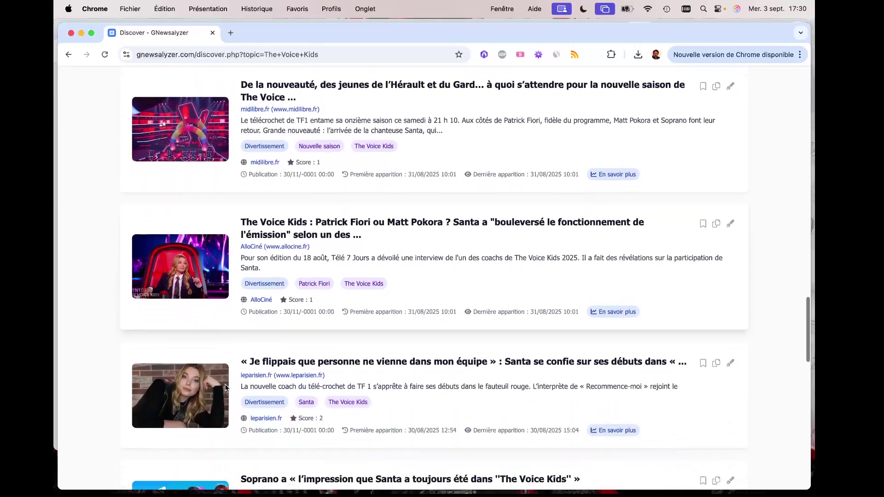
{"action": "scroll", "coordinate": [225, 388], "scroll_direction": "down", "scroll_amount": 2}
{"action": "scroll", "coordinate": [238, 393], "scroll_direction": "up", "scroll_amount": 20}
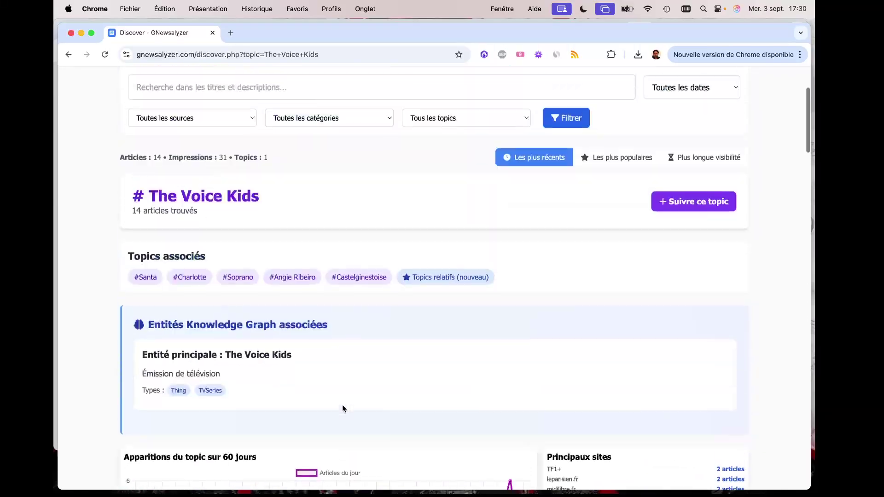
{"action": "scroll", "coordinate": [341, 405], "scroll_direction": "up", "scroll_amount": 3}
Open the Discover archives (Archives (nouveau)) and examine the article total and the first results' titles, stars, categories and domains.
{"action": "mouse_move", "coordinate": [341, 92]}
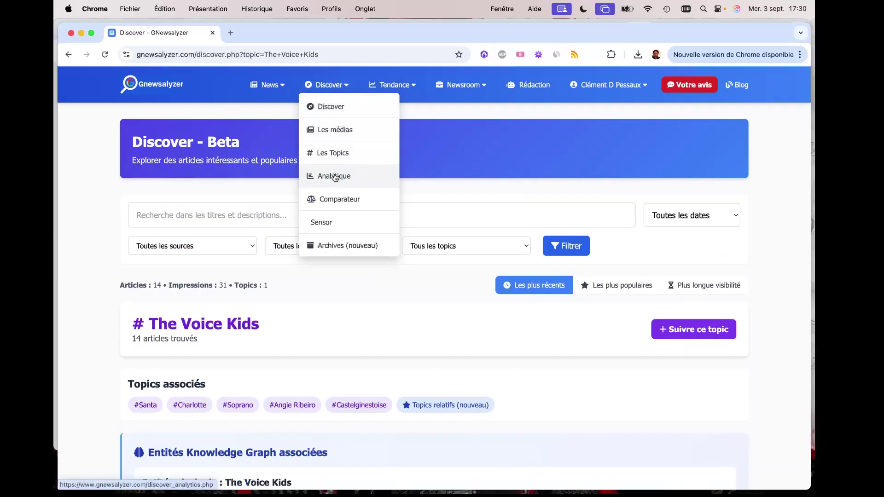
{"action": "left_click", "coordinate": [324, 248]}
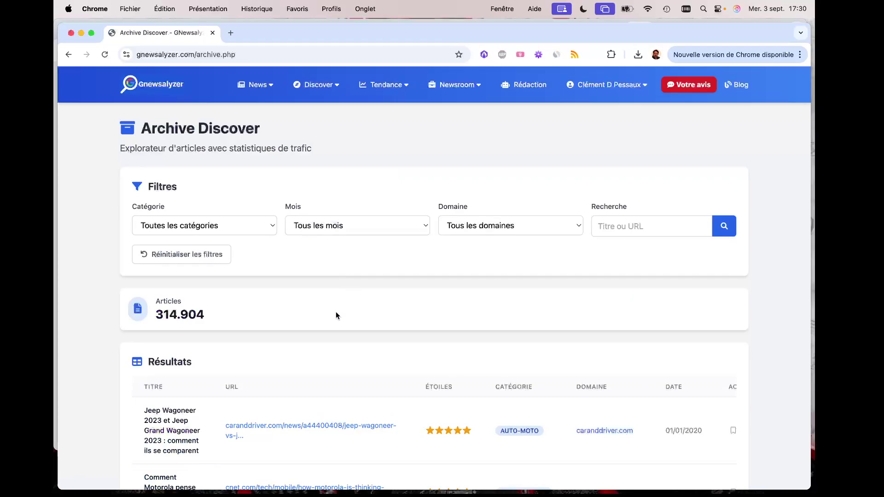
{"action": "left_click_drag", "start_coordinate": [156, 314], "coordinate": [211, 317]}
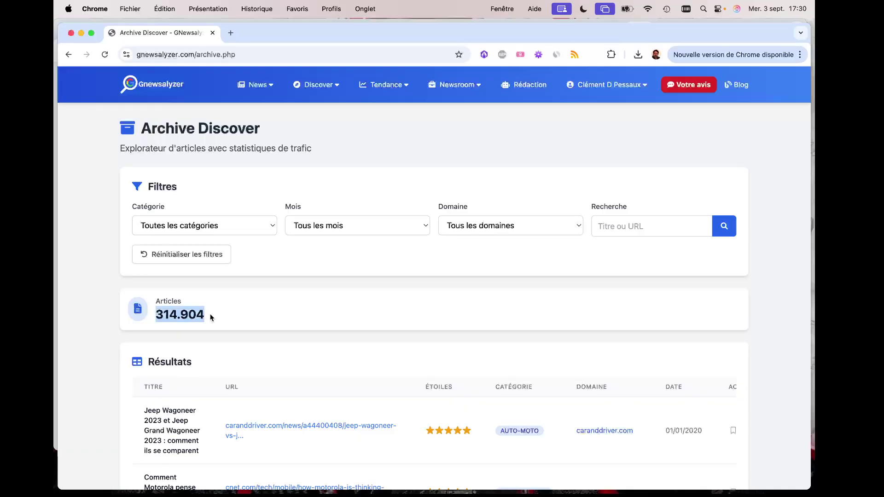
{"action": "left_click", "coordinate": [218, 313]}
{"action": "scroll", "coordinate": [276, 321], "scroll_direction": "down", "scroll_amount": 6}
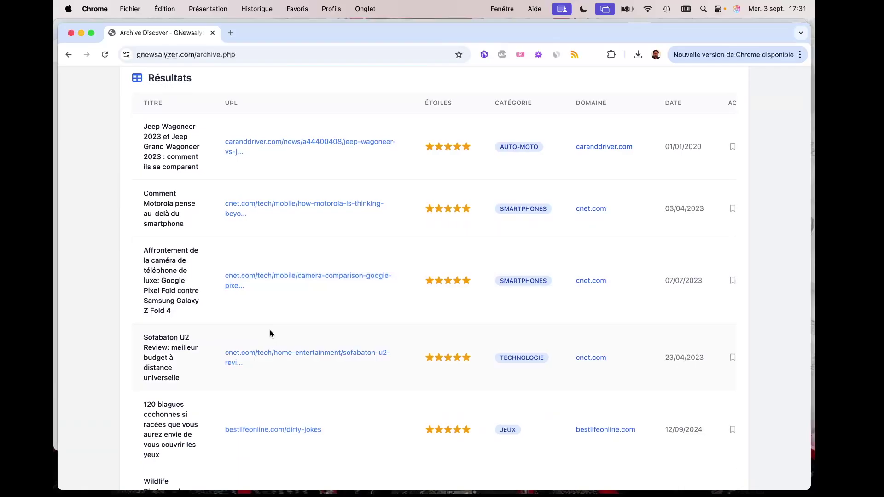
{"action": "scroll", "coordinate": [270, 332], "scroll_direction": "down", "scroll_amount": 5}
{"action": "scroll", "coordinate": [270, 333], "scroll_direction": "down", "scroll_amount": 3}
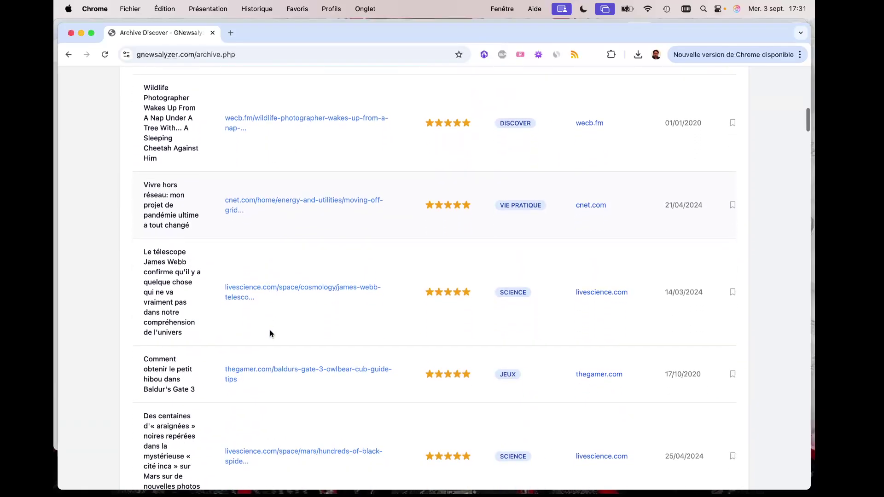
{"action": "scroll", "coordinate": [270, 333], "scroll_direction": "up", "scroll_amount": 15}
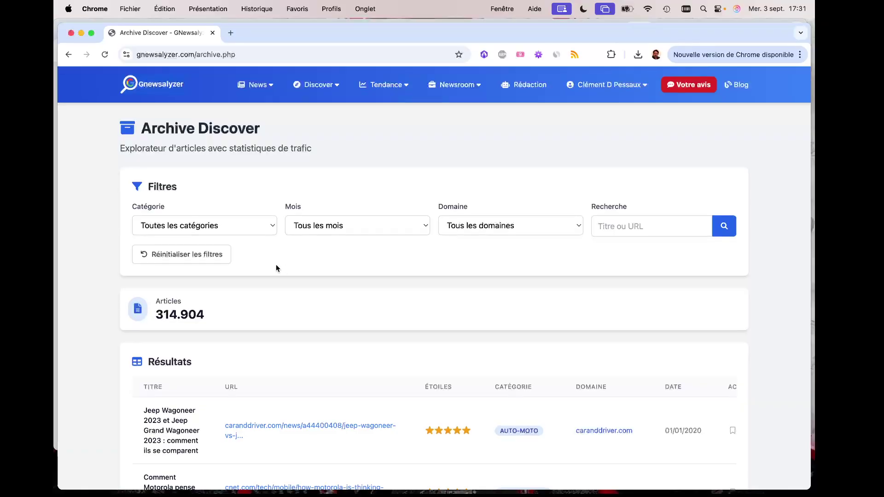
Filter the Discover archive to the JARDIN category and the month Septembre.
{"action": "left_click", "coordinate": [239, 229]}
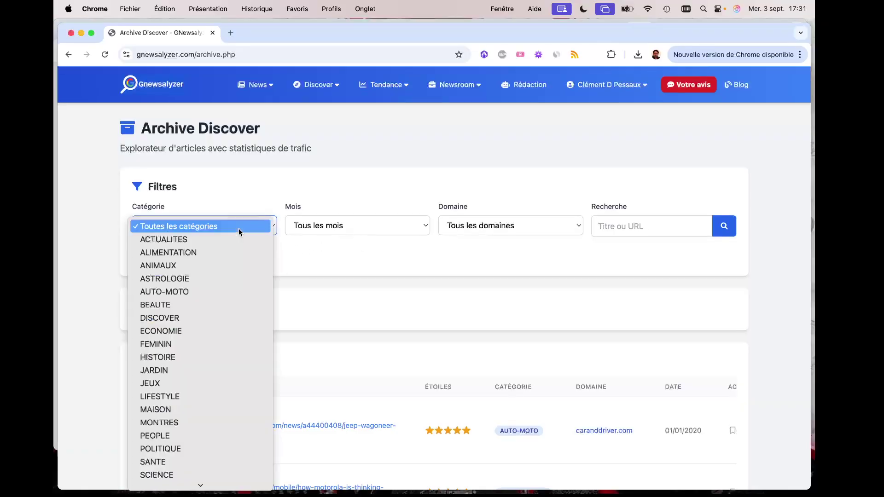
{"action": "left_click", "coordinate": [239, 371]}
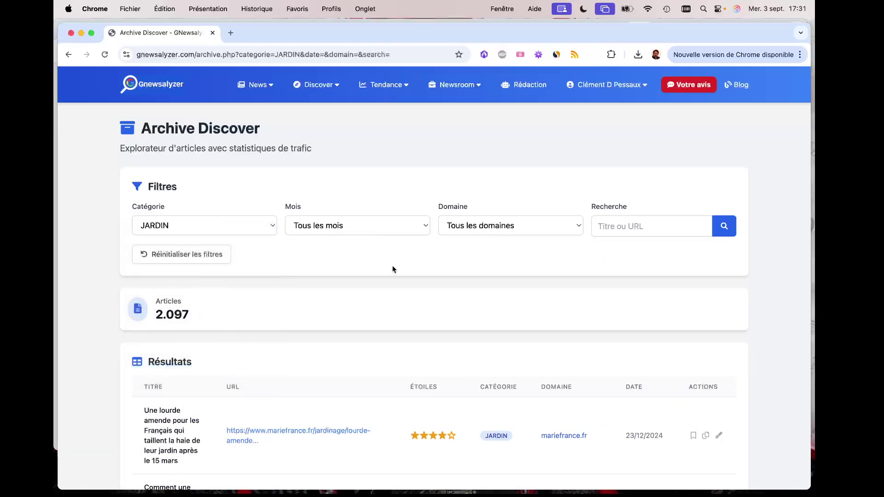
{"action": "scroll", "coordinate": [250, 308], "scroll_direction": "down", "scroll_amount": 3}
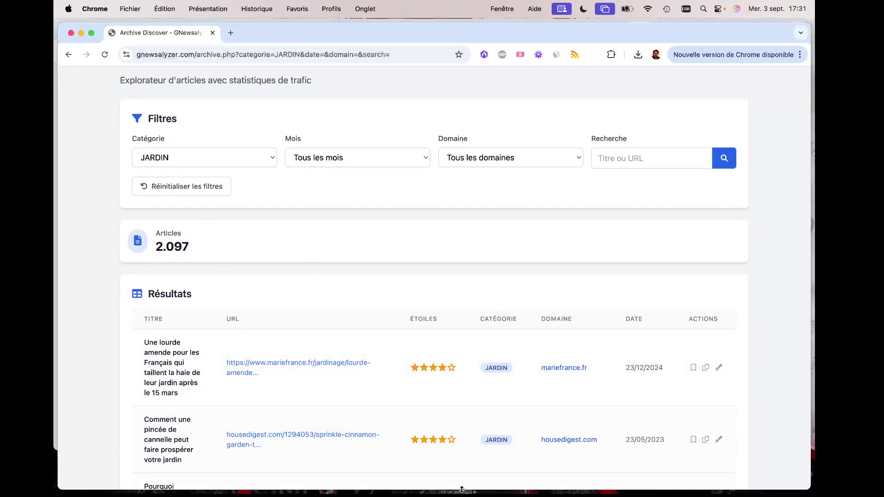
{"action": "scroll", "coordinate": [372, 320], "scroll_direction": "up", "scroll_amount": 3}
{"action": "left_click", "coordinate": [357, 225]}
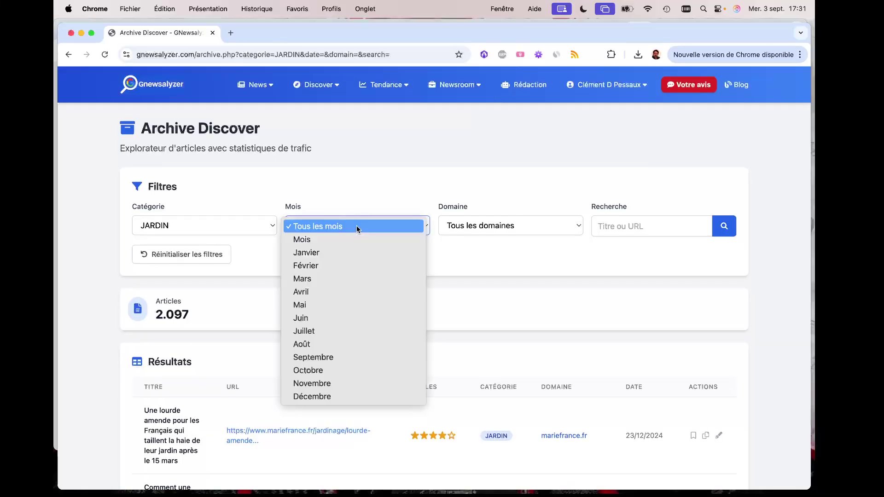
{"action": "left_click", "coordinate": [362, 357]}
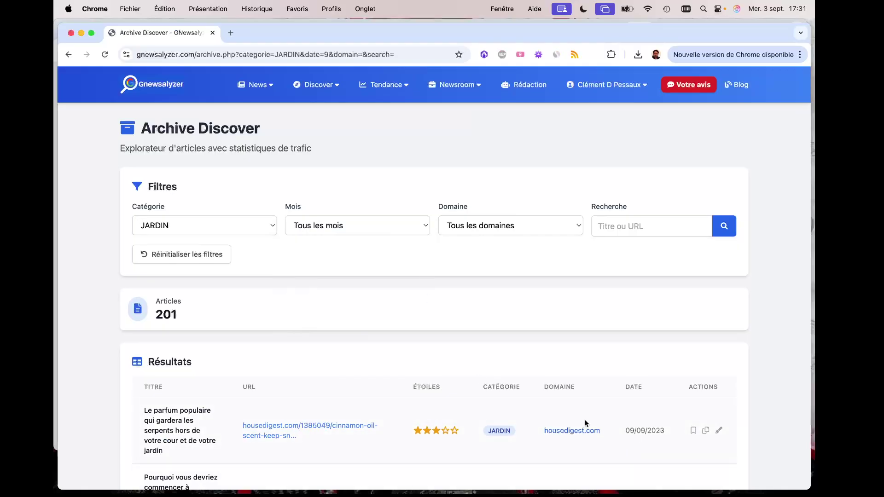
Examine the September gardening articles' titles, star ratings, domains and dates, including "12 plantes pour une haie à croissance rapide !".
{"action": "scroll", "coordinate": [500, 377], "scroll_direction": "down", "scroll_amount": 3}
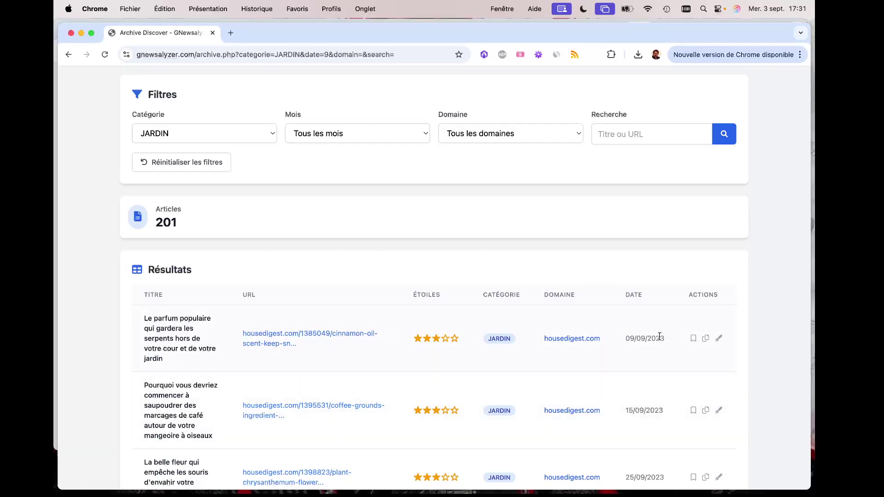
{"action": "left_click_drag", "start_coordinate": [659, 336], "coordinate": [666, 340]}
{"action": "scroll", "coordinate": [399, 358], "scroll_direction": "down", "scroll_amount": 1}
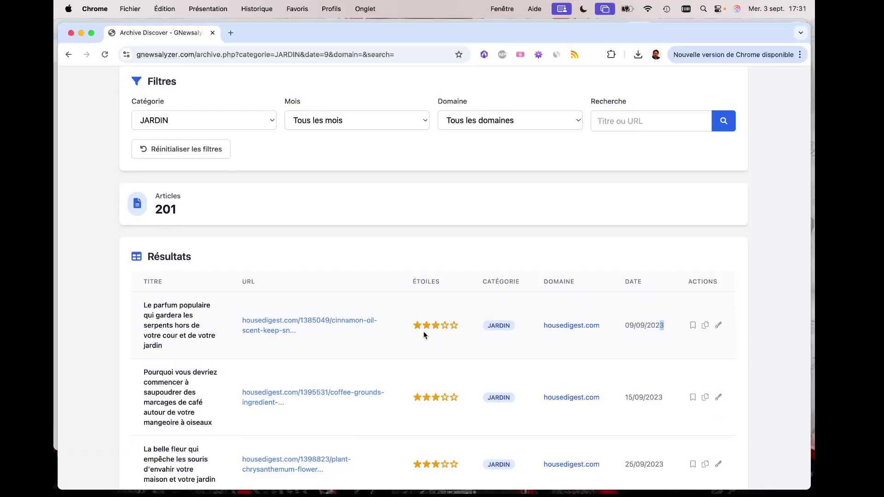
{"action": "scroll", "coordinate": [422, 332], "scroll_direction": "down", "scroll_amount": 7}
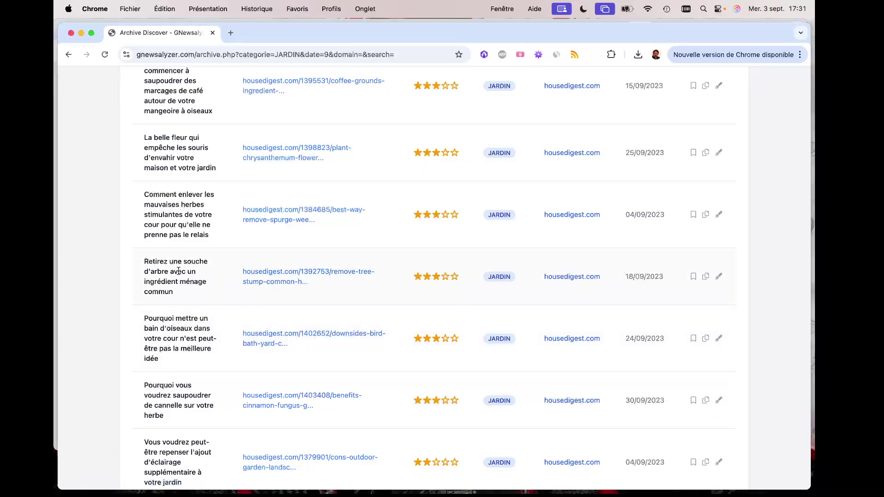
{"action": "scroll", "coordinate": [299, 286], "scroll_direction": "down", "scroll_amount": 6}
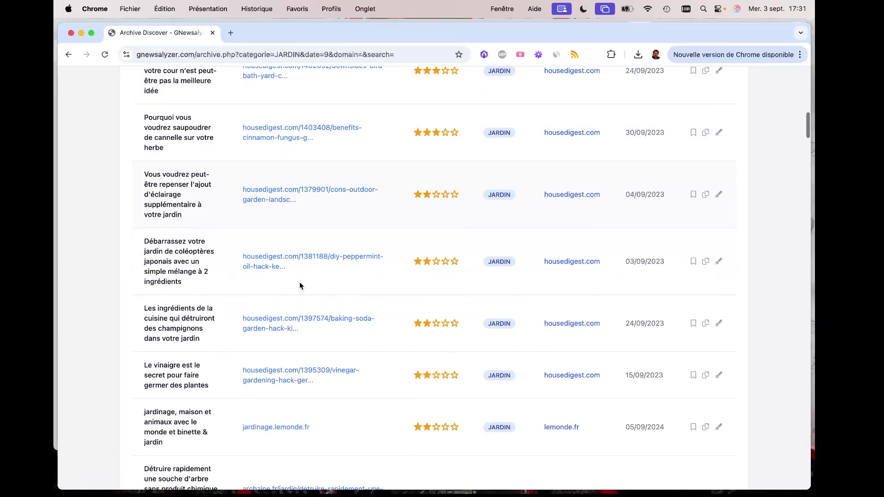
{"action": "scroll", "coordinate": [300, 286], "scroll_direction": "down", "scroll_amount": 3}
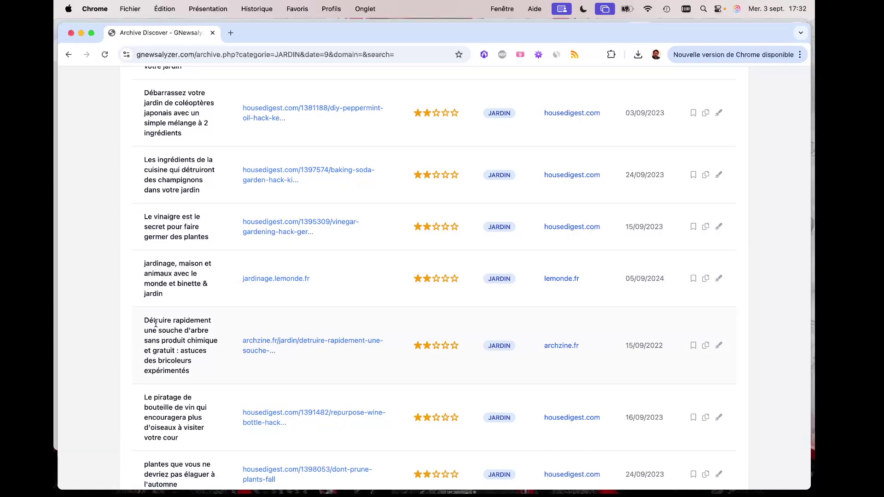
{"action": "scroll", "coordinate": [156, 324], "scroll_direction": "down", "scroll_amount": 5}
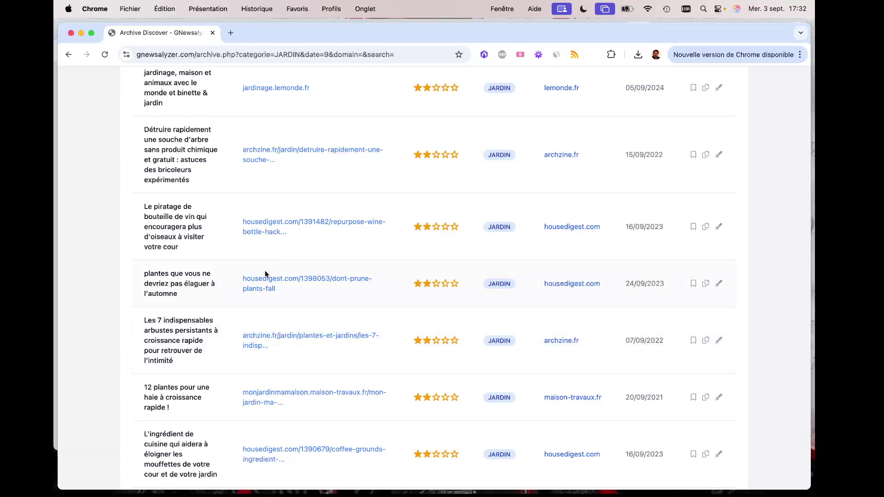
{"action": "scroll", "coordinate": [268, 286], "scroll_direction": "up", "scroll_amount": 1}
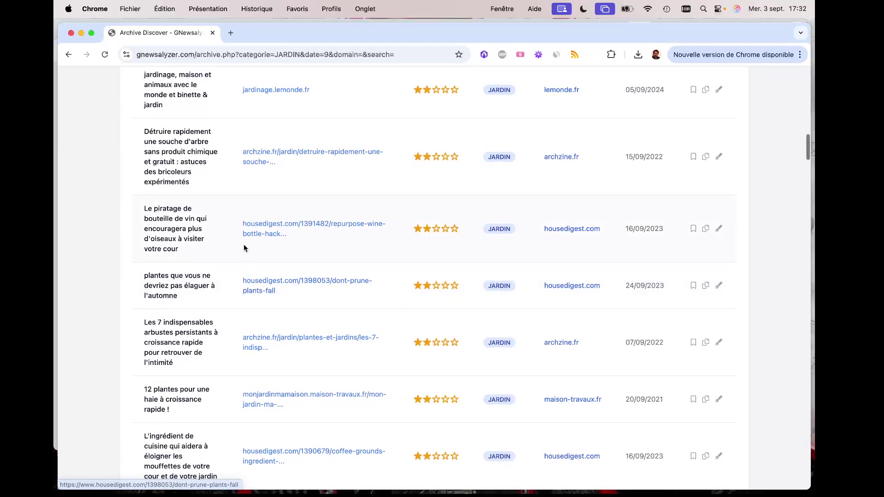
{"action": "scroll", "coordinate": [244, 245], "scroll_direction": "down", "scroll_amount": 5}
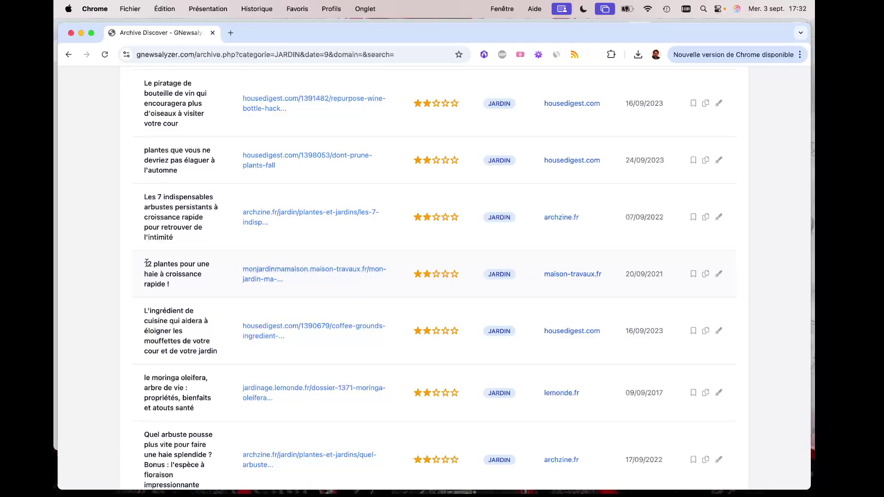
{"action": "left_click_drag", "start_coordinate": [146, 264], "coordinate": [169, 283]}
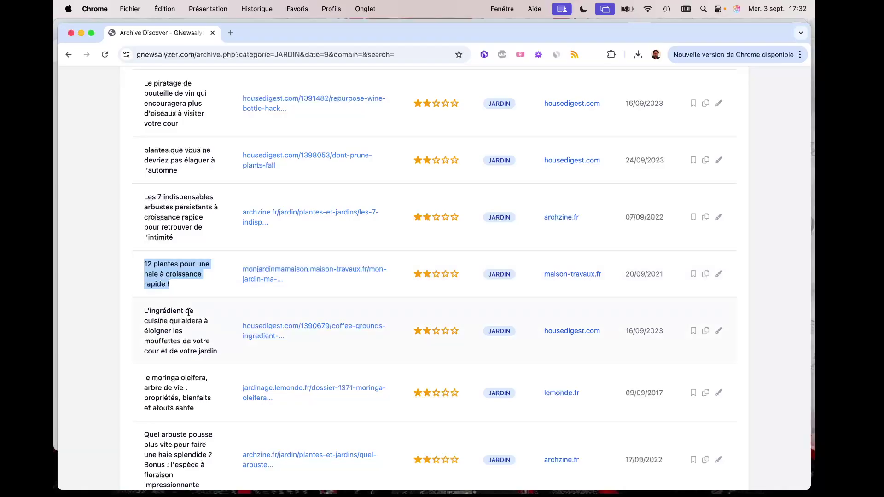
{"action": "scroll", "coordinate": [188, 312], "scroll_direction": "up", "scroll_amount": 1}
{"action": "scroll", "coordinate": [191, 313], "scroll_direction": "down", "scroll_amount": 10}
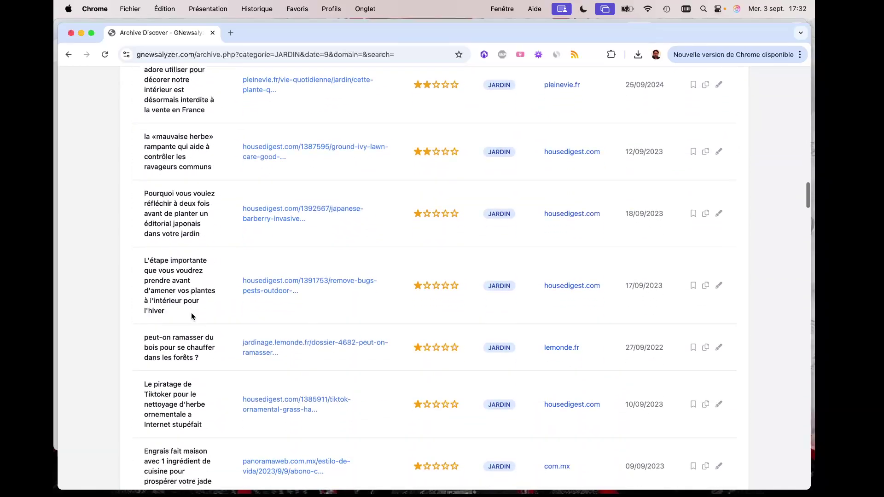
{"action": "scroll", "coordinate": [192, 313], "scroll_direction": "up", "scroll_amount": 15}
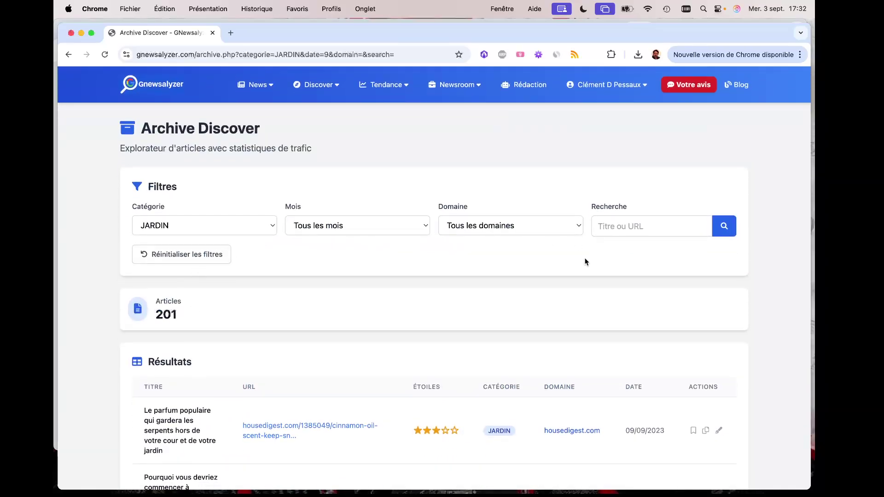
Reset the archive filters and browse the top-rated articles across all categories and months.
{"action": "left_click", "coordinate": [179, 251]}
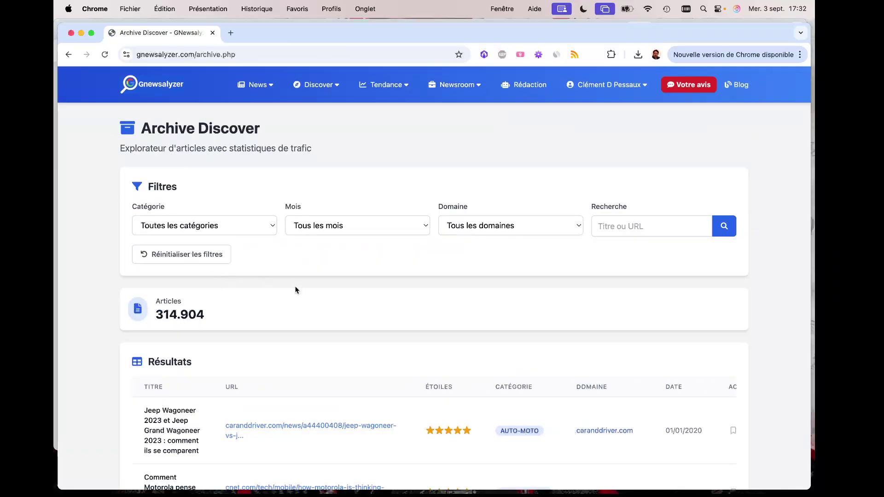
{"action": "scroll", "coordinate": [296, 291], "scroll_direction": "down", "scroll_amount": 3}
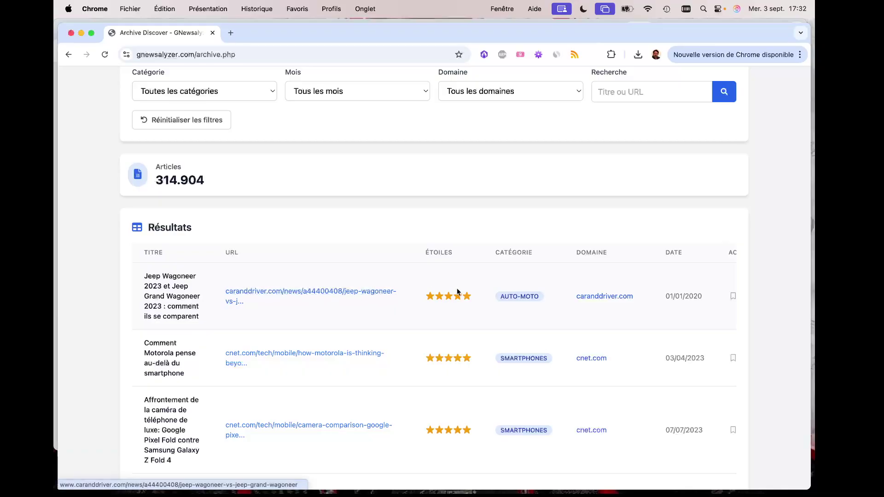
{"action": "scroll", "coordinate": [350, 299], "scroll_direction": "down", "scroll_amount": 3}
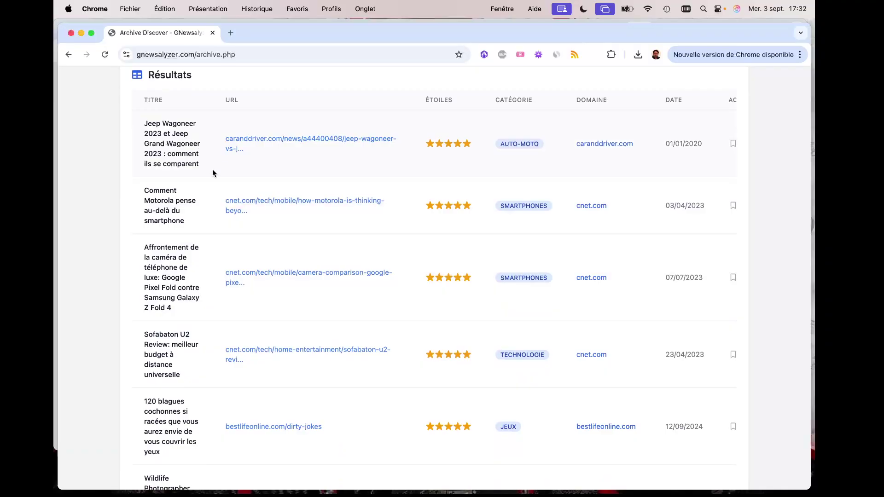
{"action": "scroll", "coordinate": [190, 177], "scroll_direction": "down", "scroll_amount": 3}
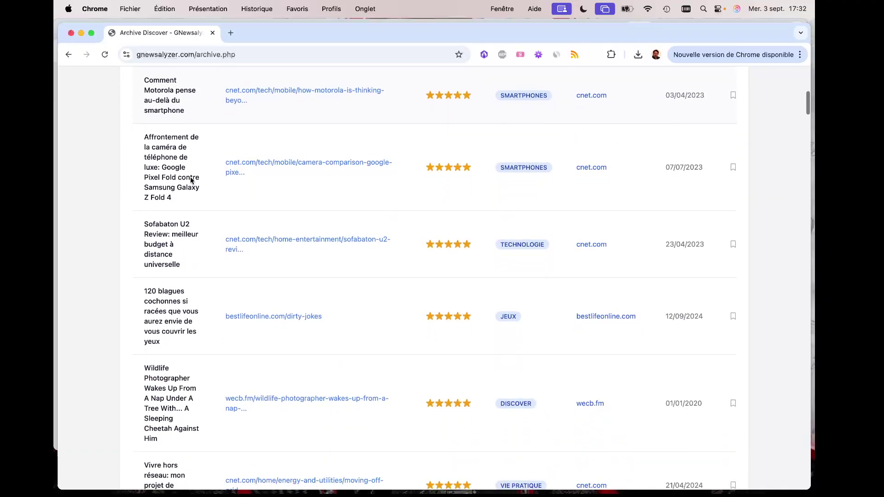
{"action": "scroll", "coordinate": [162, 246], "scroll_direction": "down", "scroll_amount": 5}
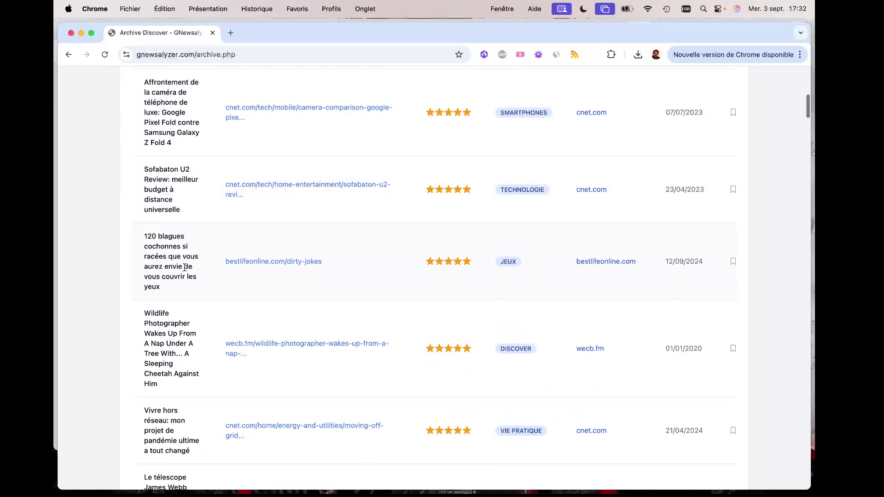
{"action": "scroll", "coordinate": [184, 267], "scroll_direction": "down", "scroll_amount": 8}
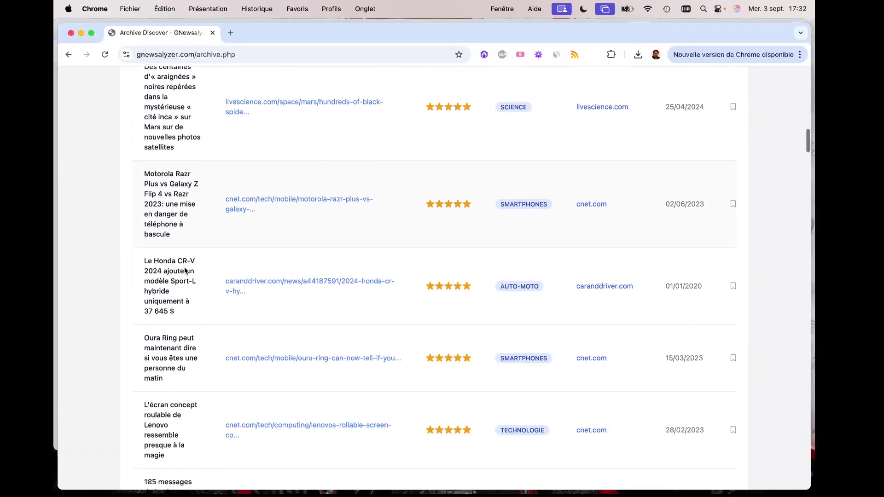
{"action": "scroll", "coordinate": [184, 268], "scroll_direction": "up", "scroll_amount": 14}
{"action": "scroll", "coordinate": [184, 267], "scroll_direction": "up", "scroll_amount": 10}
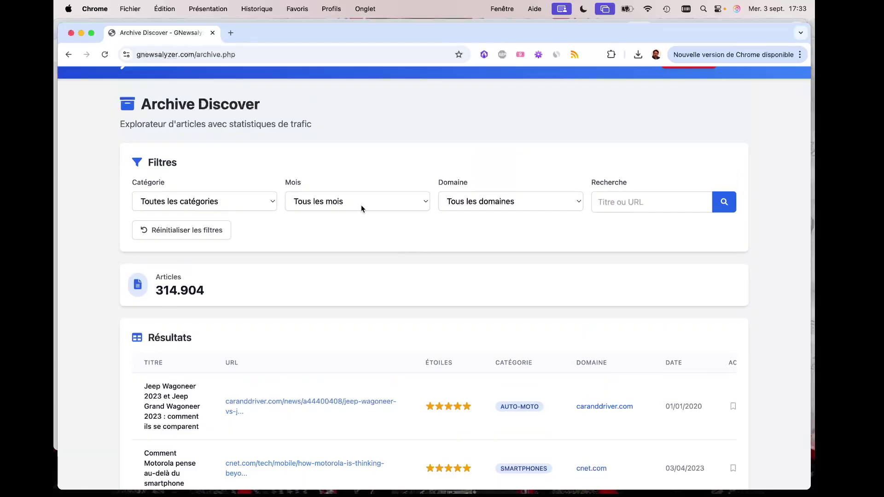
Filter the archive to Septembre across all categories and bring up the resulting articles.
{"action": "left_click", "coordinate": [361, 207]}
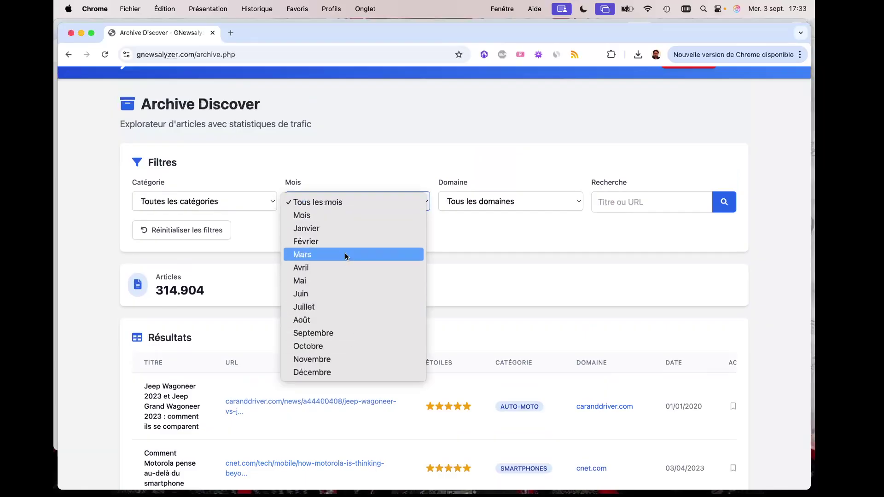
{"action": "left_click", "coordinate": [340, 333]}
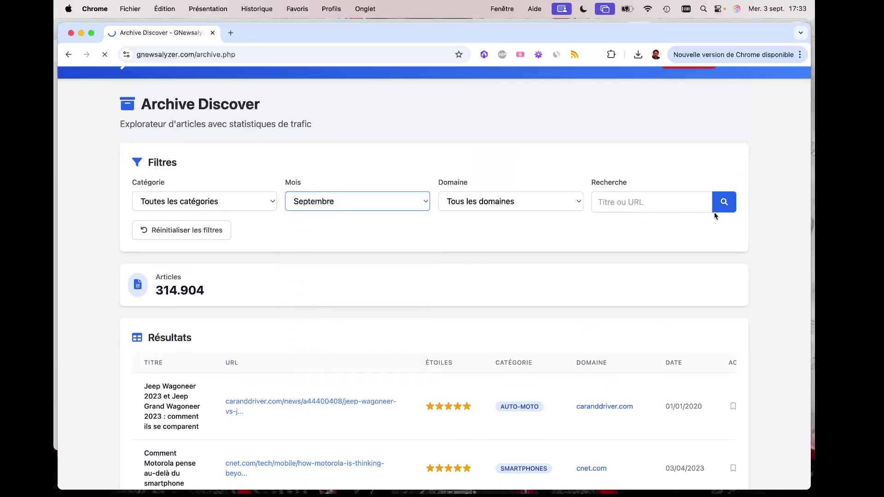
{"action": "scroll", "coordinate": [524, 240], "scroll_direction": "down", "scroll_amount": 5}
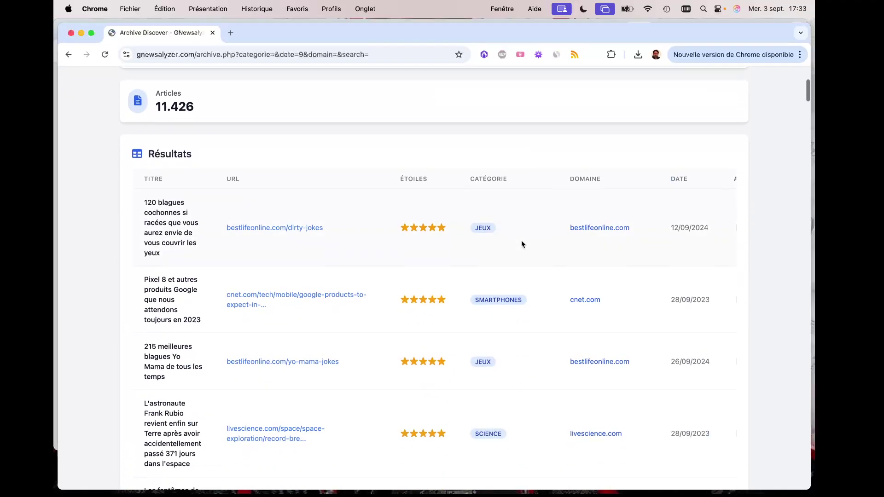
Examine the September archive articles across all categories, reading their titles, star ratings, categories, domains and dates.
{"action": "scroll", "coordinate": [524, 245], "scroll_direction": "down", "scroll_amount": 2}
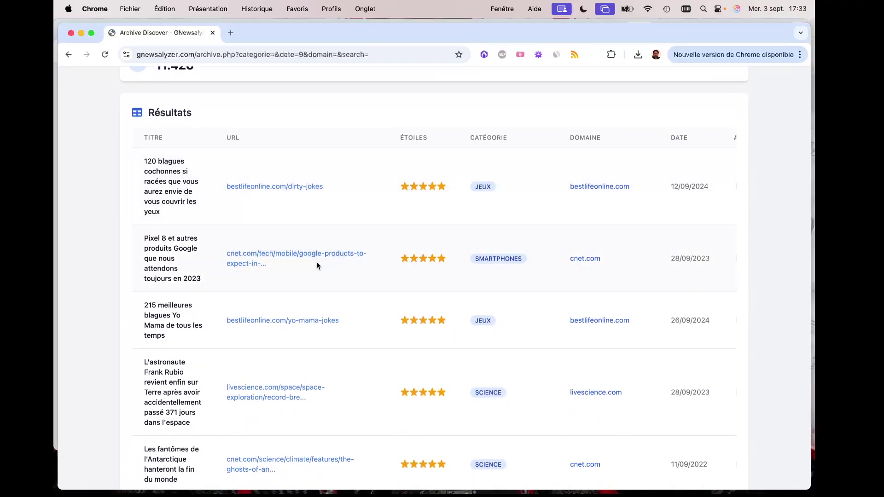
{"action": "scroll", "coordinate": [322, 258], "scroll_direction": "down", "scroll_amount": 3}
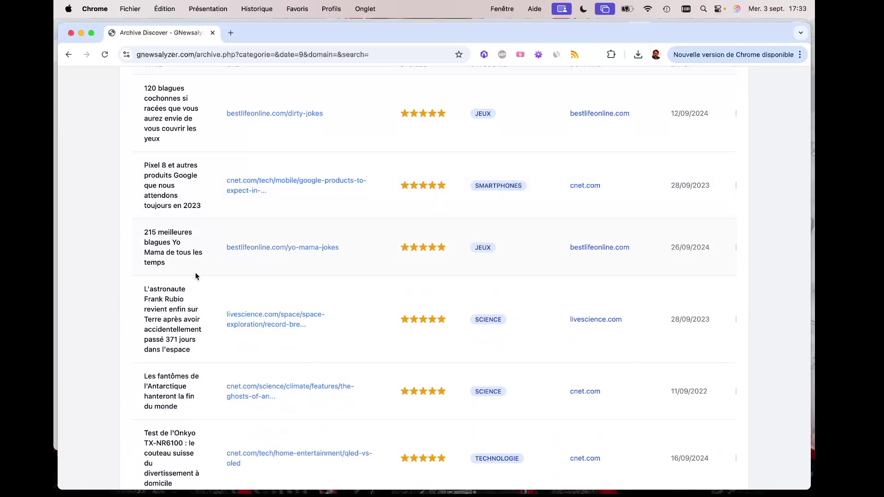
{"action": "scroll", "coordinate": [144, 297], "scroll_direction": "down", "scroll_amount": 3}
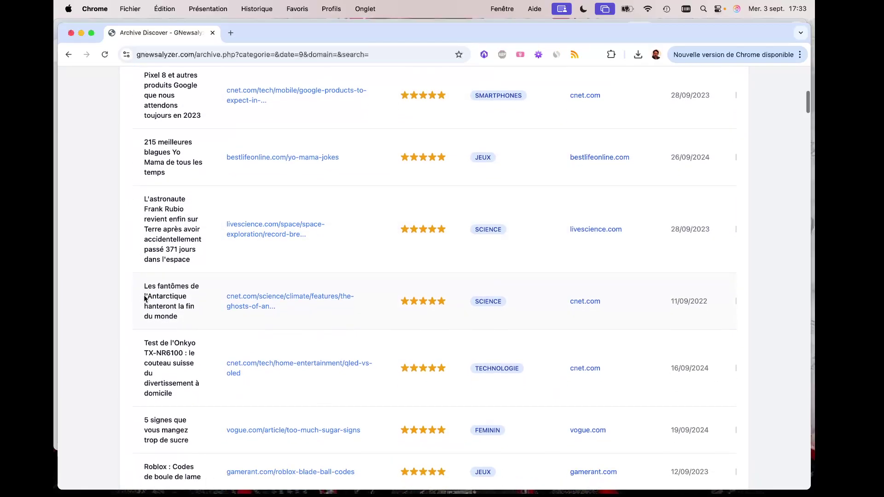
{"action": "scroll", "coordinate": [145, 297], "scroll_direction": "down", "scroll_amount": 1}
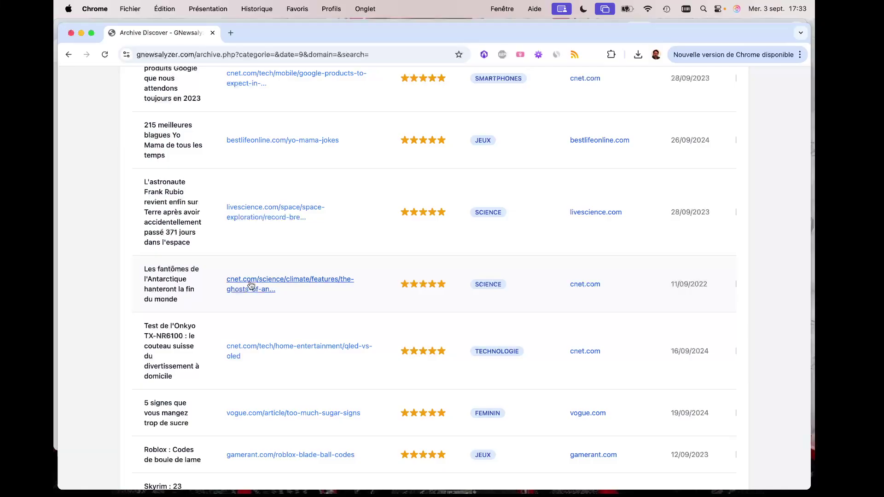
{"action": "scroll", "coordinate": [251, 286], "scroll_direction": "down", "scroll_amount": 4}
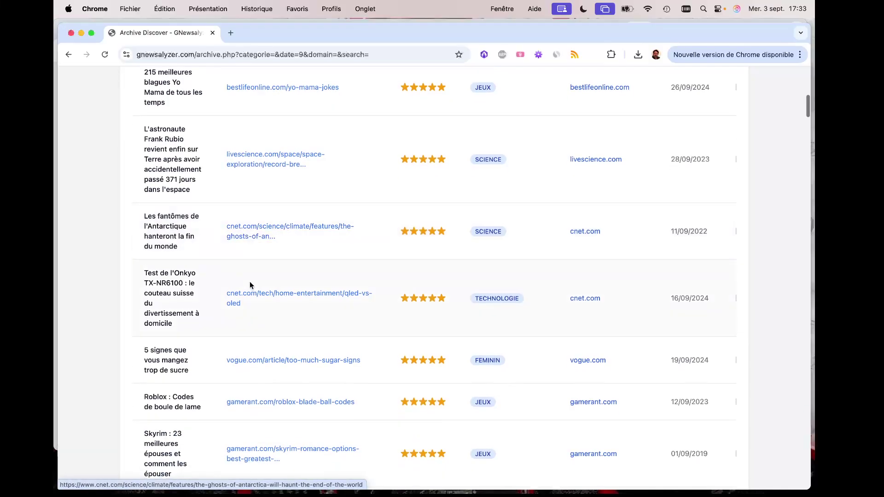
{"action": "scroll", "coordinate": [251, 285], "scroll_direction": "down", "scroll_amount": 15}
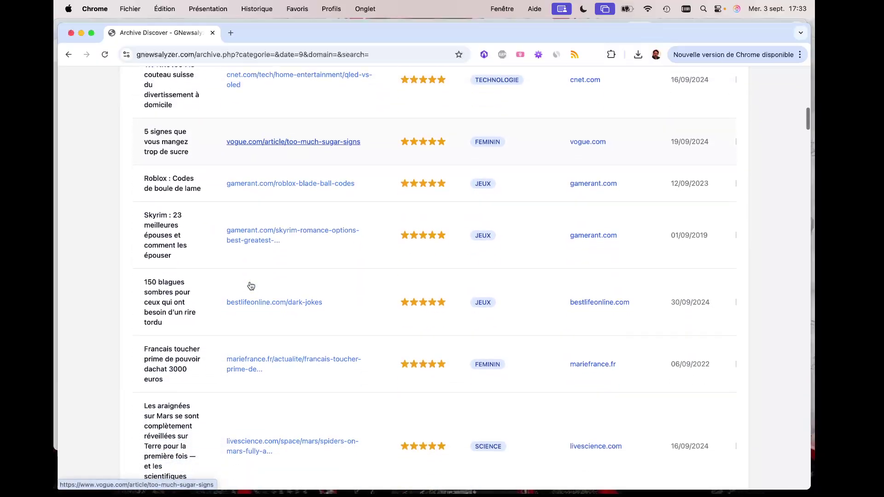
{"action": "scroll", "coordinate": [251, 286], "scroll_direction": "down", "scroll_amount": 1}
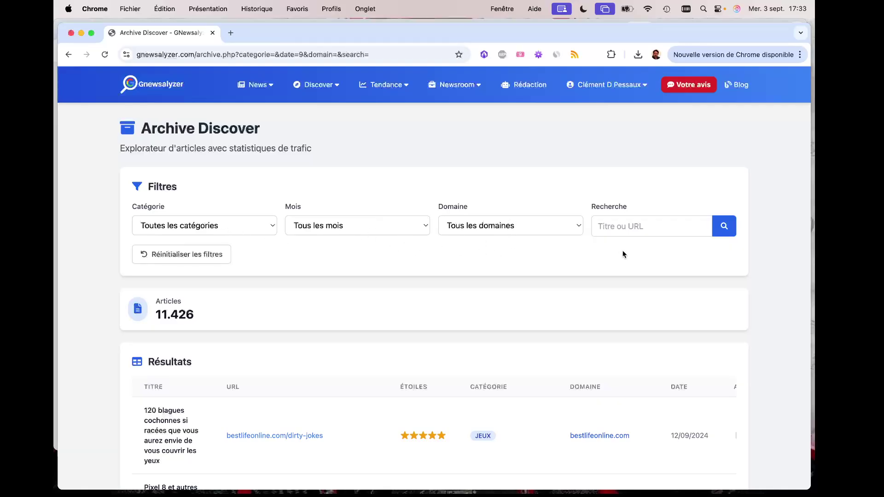
Reset the archive filters and search the archived articles for "lidl".
{"action": "left_click", "coordinate": [205, 256]}
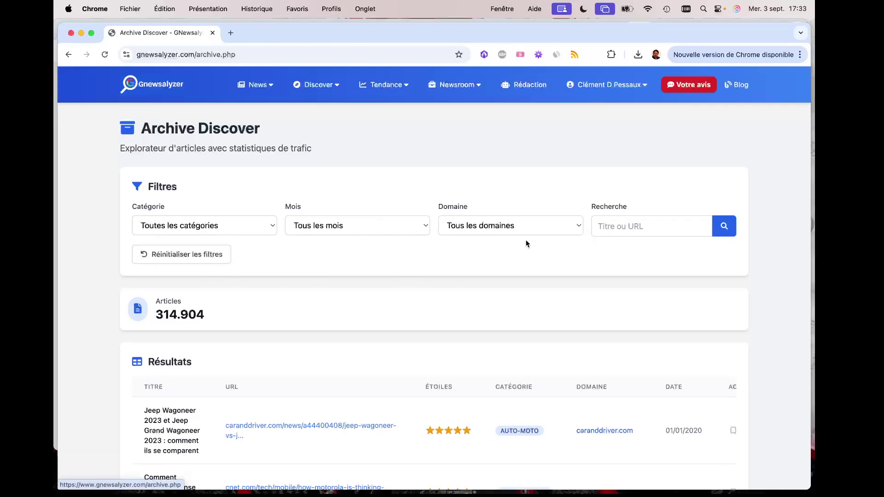
{"action": "left_click", "coordinate": [604, 226]}
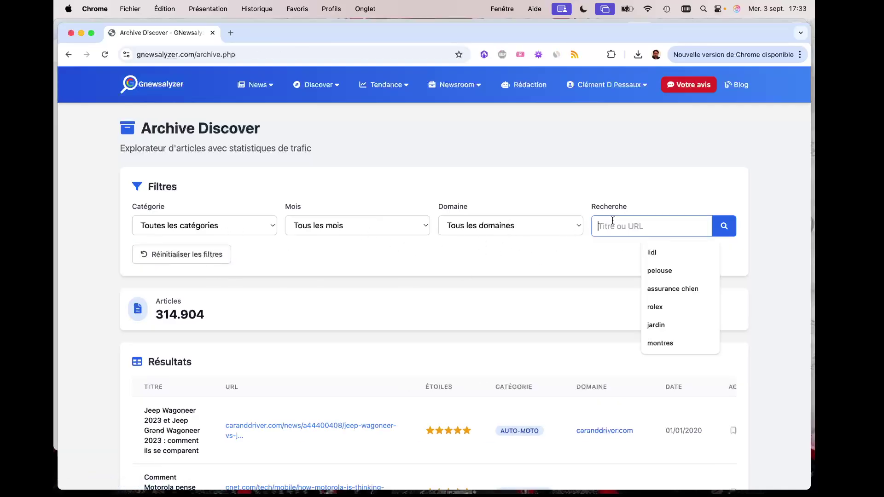
{"action": "left_click", "coordinate": [654, 253]}
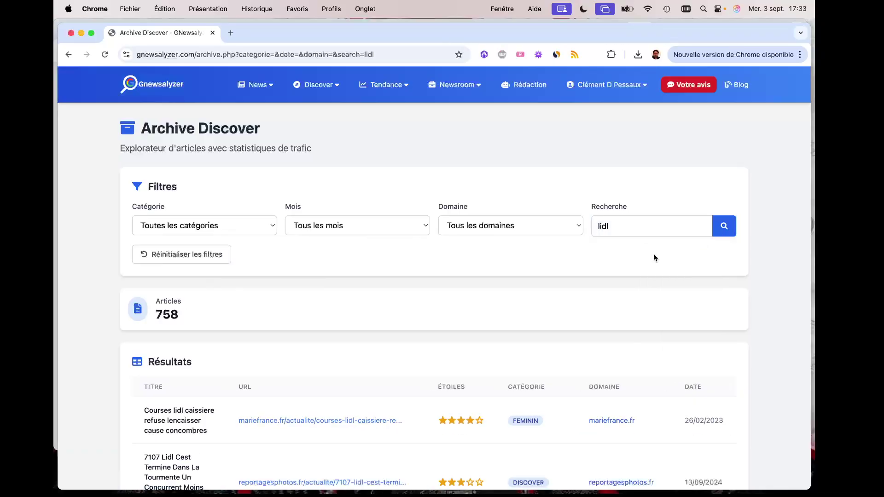
Examine the Lidl article titles and ratings, highlighting "Dites adieu clim grace invention lidl rafraichit maison" and the Lidl cake recall headline.
{"action": "scroll", "coordinate": [533, 287], "scroll_direction": "down", "scroll_amount": 3}
{"action": "scroll", "coordinate": [533, 287], "scroll_direction": "down", "scroll_amount": 2}
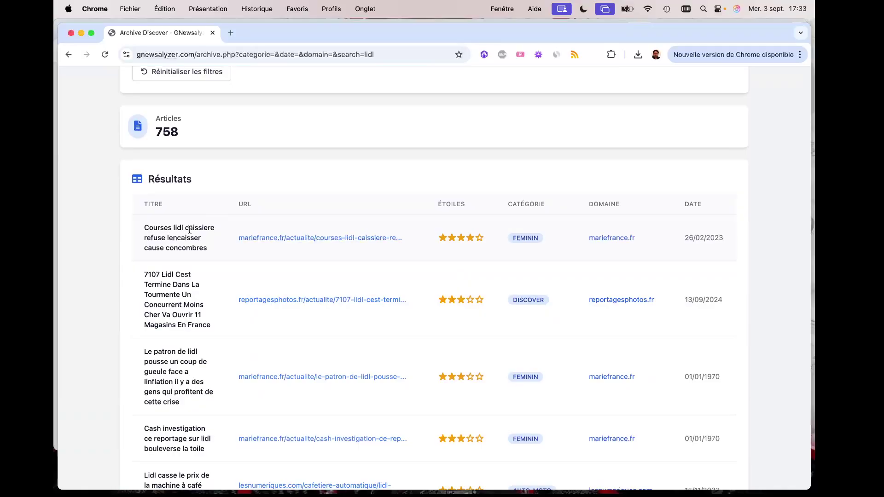
{"action": "scroll", "coordinate": [181, 245], "scroll_direction": "down", "scroll_amount": 2}
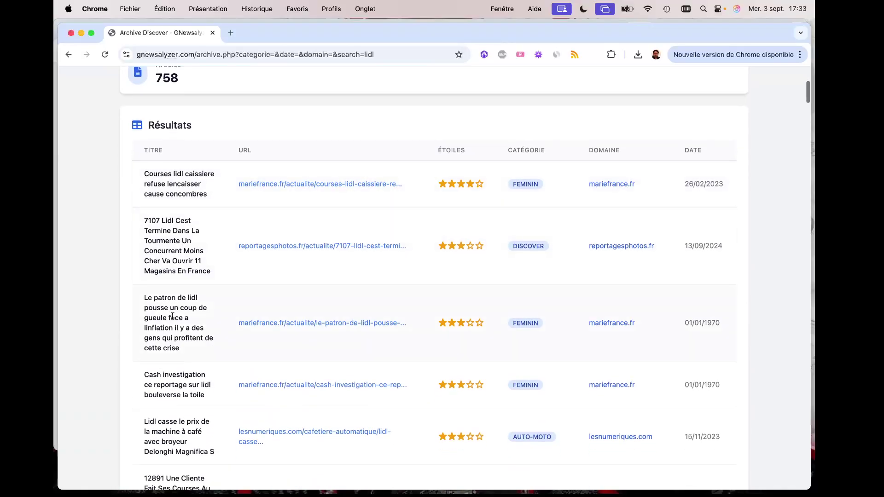
{"action": "scroll", "coordinate": [172, 317], "scroll_direction": "down", "scroll_amount": 8}
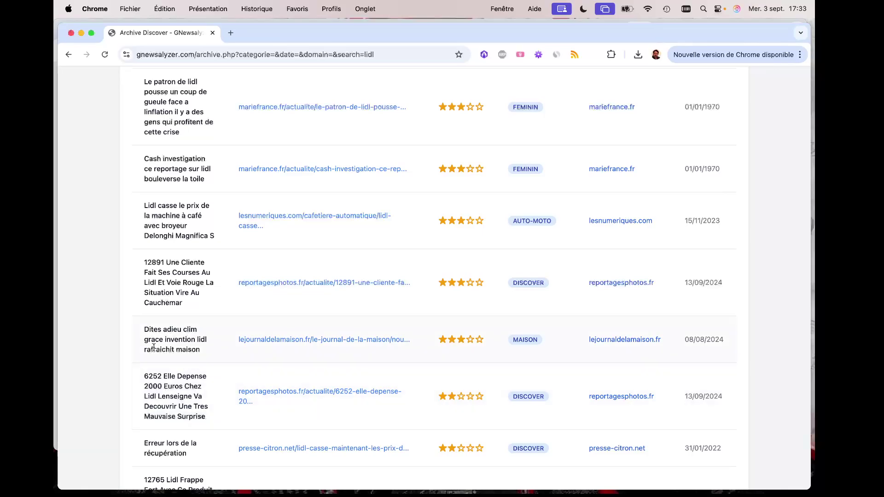
{"action": "left_click_drag", "start_coordinate": [146, 330], "coordinate": [201, 351]}
{"action": "scroll", "coordinate": [186, 336], "scroll_direction": "down", "scroll_amount": 10}
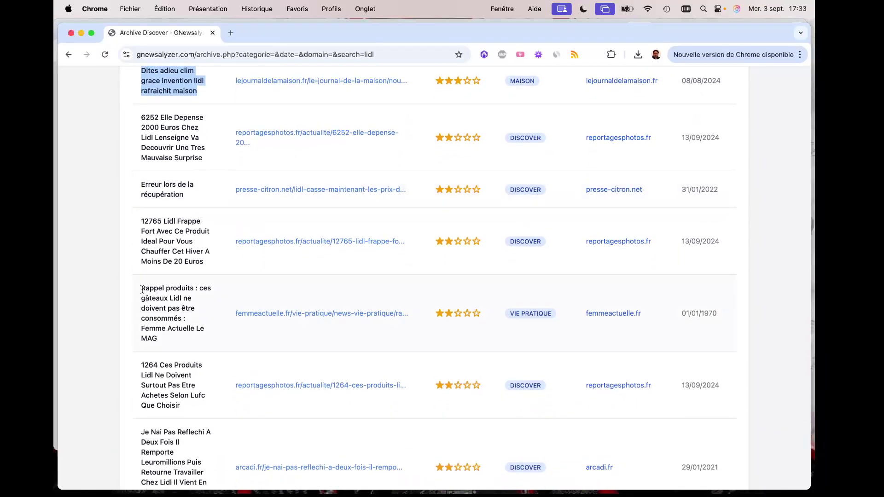
{"action": "left_click_drag", "start_coordinate": [140, 288], "coordinate": [193, 336]}
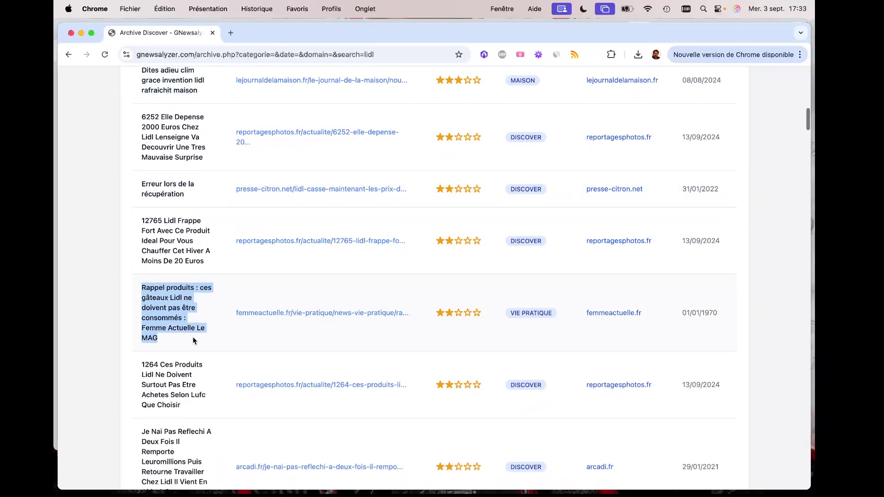
{"action": "scroll", "coordinate": [193, 336], "scroll_direction": "down", "scroll_amount": 11}
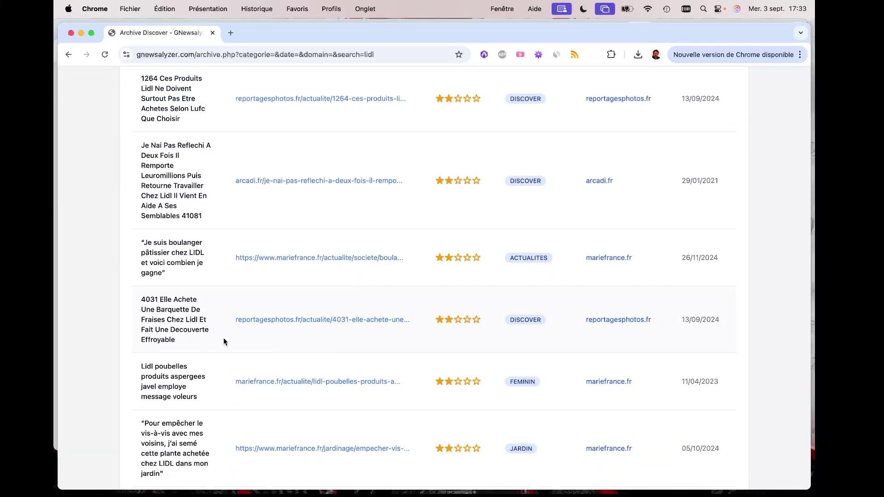
{"action": "scroll", "coordinate": [224, 341], "scroll_direction": "up", "scroll_amount": 20}
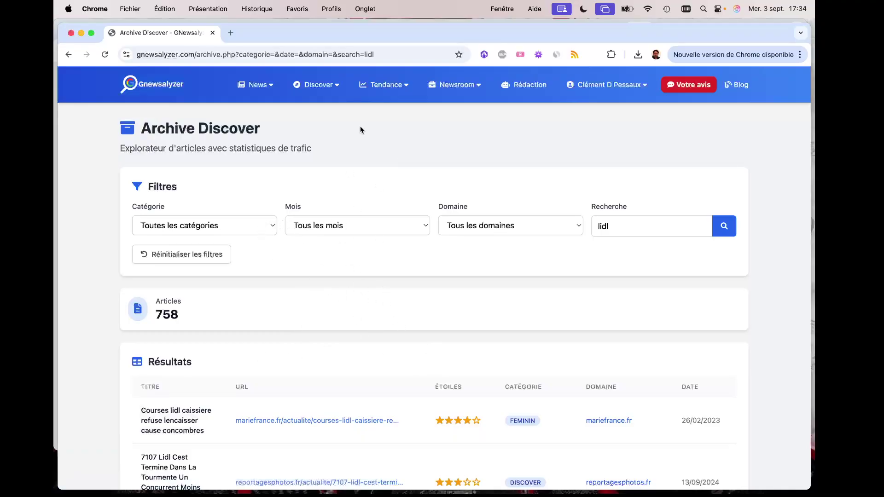
Open the Discover Sensor page and examine the 60-day site volatility chart, including the Sep 3 data point.
{"action": "left_click", "coordinate": [322, 85]}
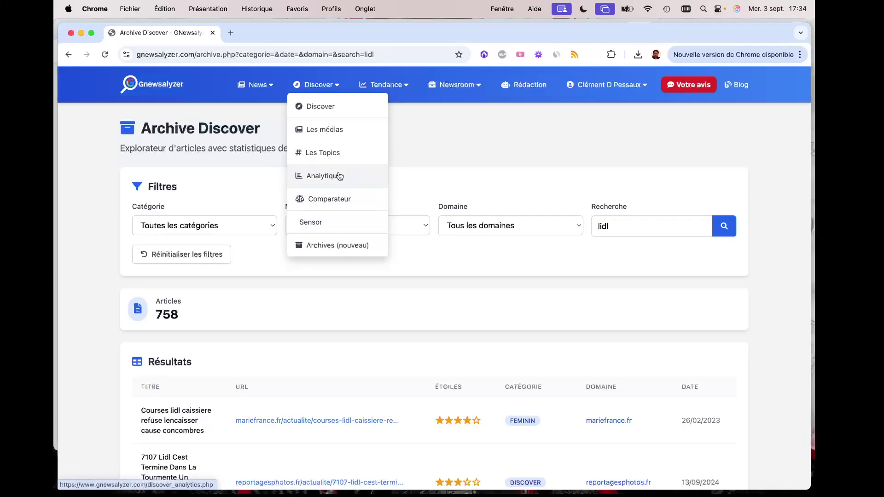
{"action": "left_click", "coordinate": [318, 226]}
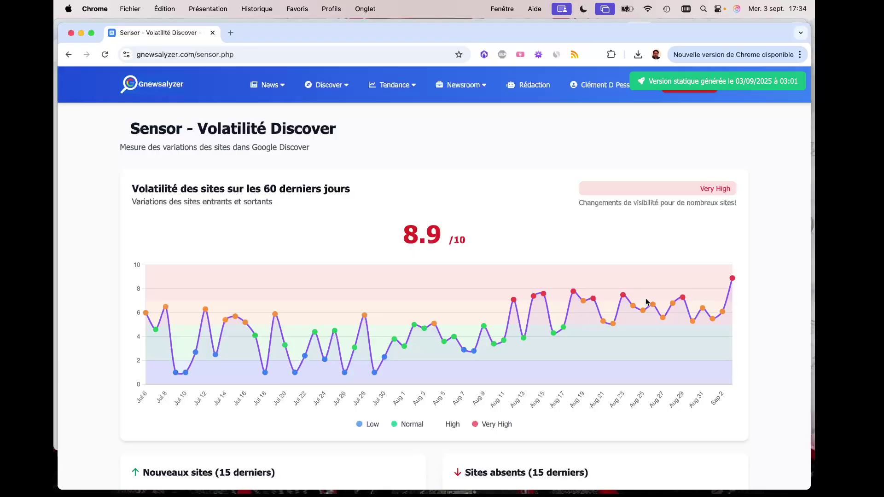
{"action": "mouse_move", "coordinate": [736, 282]}
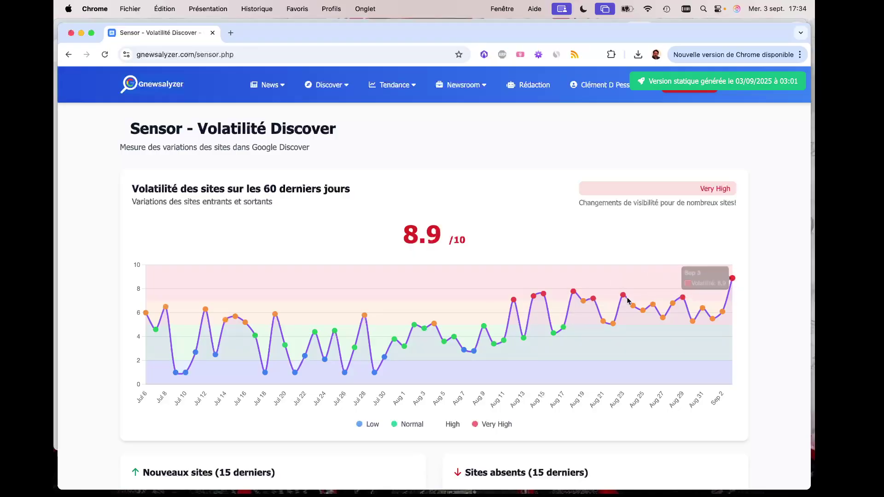
{"action": "scroll", "coordinate": [626, 299], "scroll_direction": "down", "scroll_amount": 5}
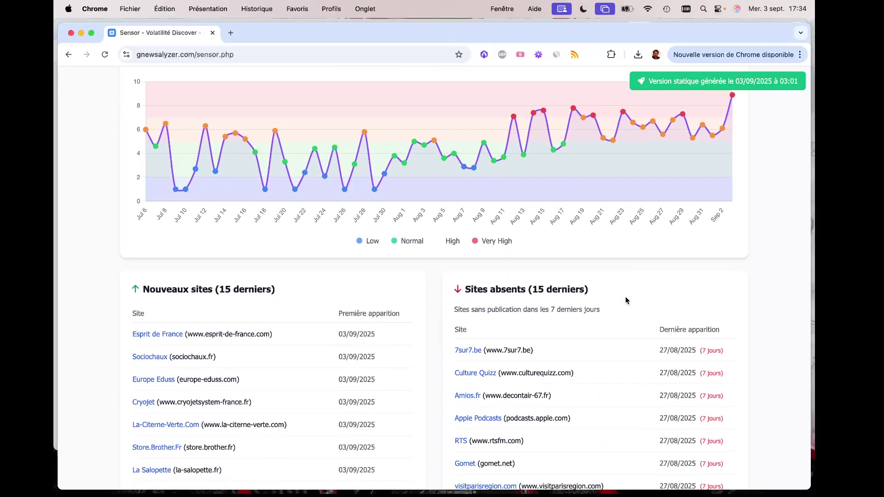
{"action": "scroll", "coordinate": [626, 299], "scroll_direction": "up", "scroll_amount": 3}
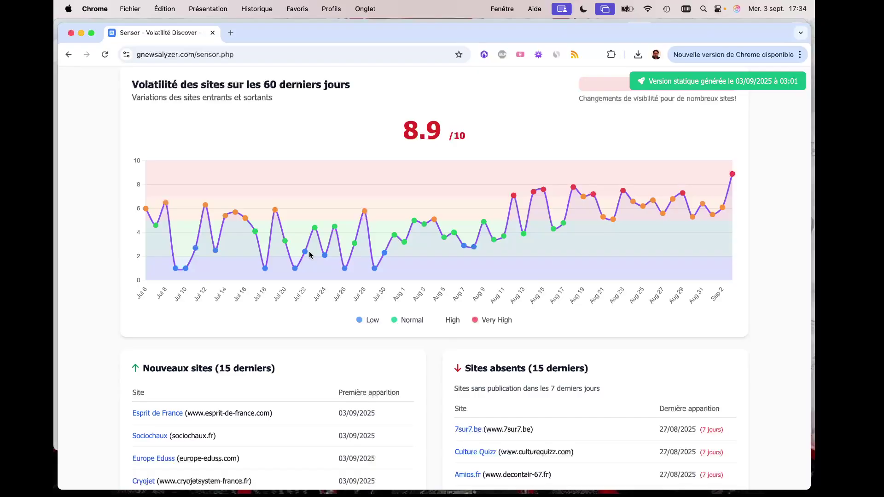
Review the list of the 15 latest new sites in Discover with their first appearance dates.
{"action": "scroll", "coordinate": [309, 254], "scroll_direction": "down", "scroll_amount": 5}
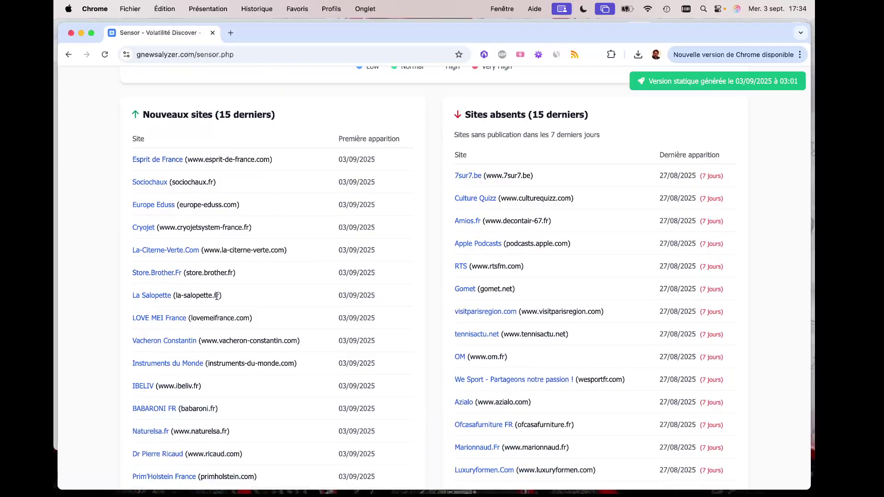
{"action": "scroll", "coordinate": [166, 236], "scroll_direction": "down", "scroll_amount": 3}
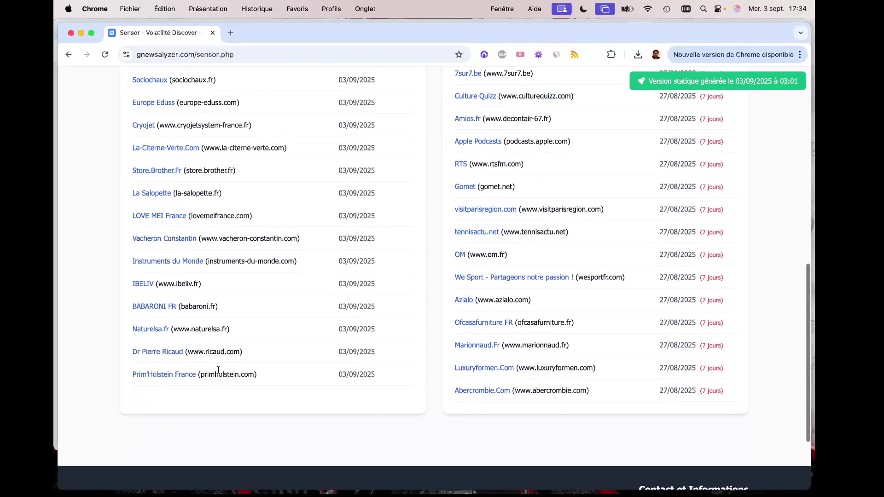
{"action": "scroll", "coordinate": [454, 323], "scroll_direction": "up", "scroll_amount": 3}
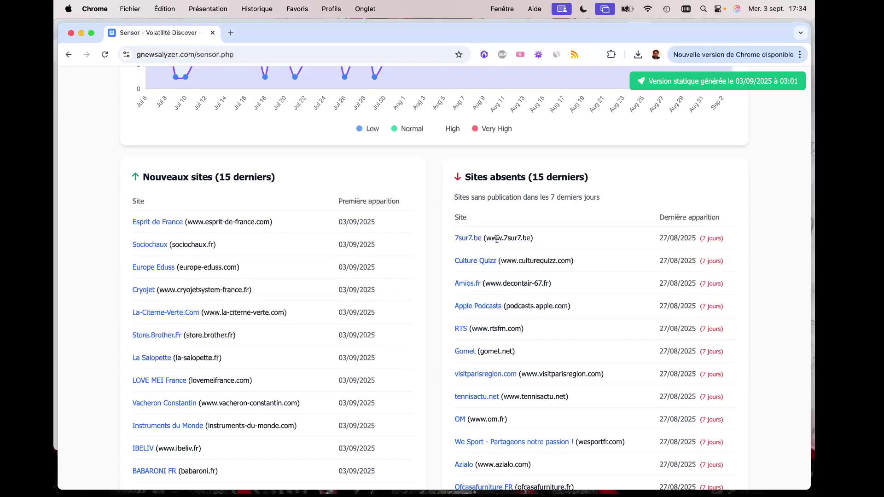
Examine the 15 latest absent sites and their last appearance dates, highlighting the 7sur7.be entry and the decontair-67.fr domain.
{"action": "left_click_drag", "start_coordinate": [452, 237], "coordinate": [534, 239]}
{"action": "scroll", "coordinate": [539, 237], "scroll_direction": "down", "scroll_amount": 1}
{"action": "left_click", "coordinate": [529, 229]}
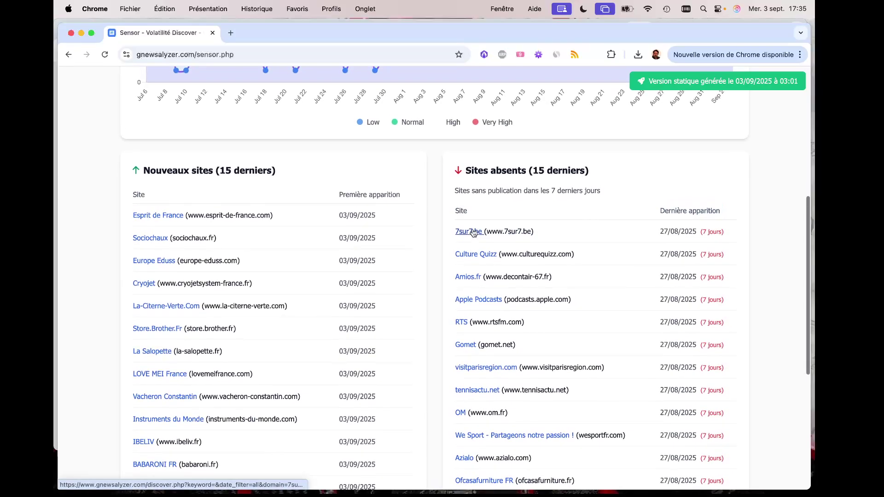
{"action": "scroll", "coordinate": [561, 228], "scroll_direction": "up", "scroll_amount": 2}
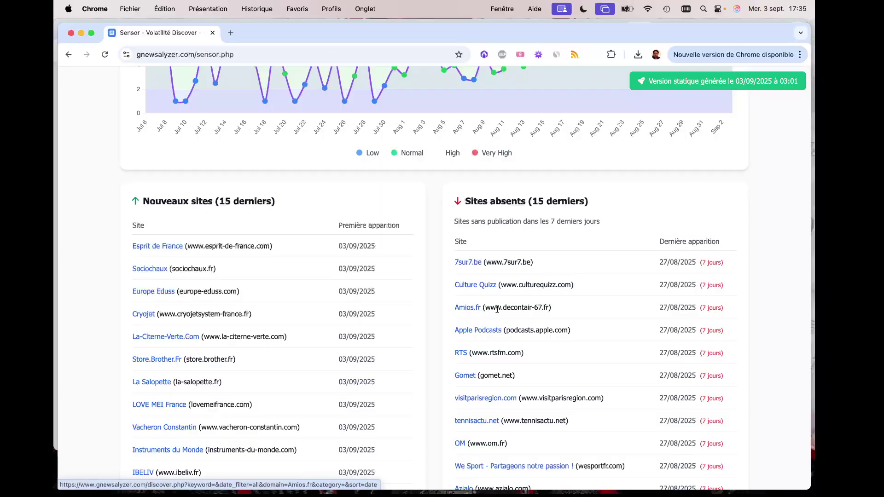
{"action": "left_click_drag", "start_coordinate": [505, 307], "coordinate": [548, 304]}
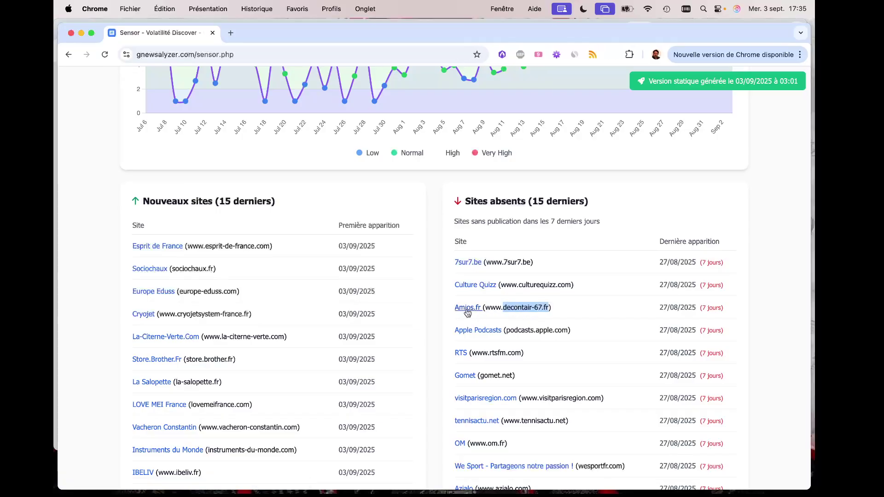
{"action": "left_click", "coordinate": [526, 312]}
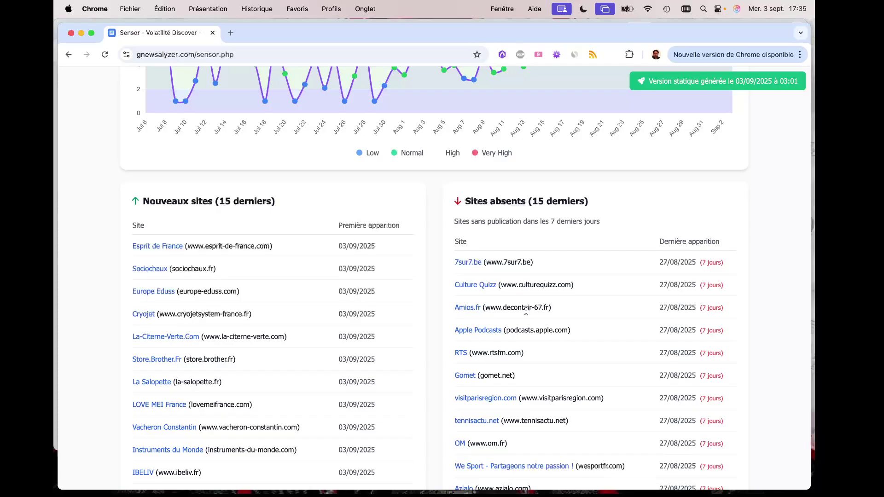
{"action": "scroll", "coordinate": [527, 313], "scroll_direction": "down", "scroll_amount": 5}
{"action": "scroll", "coordinate": [527, 313], "scroll_direction": "down", "scroll_amount": 2}
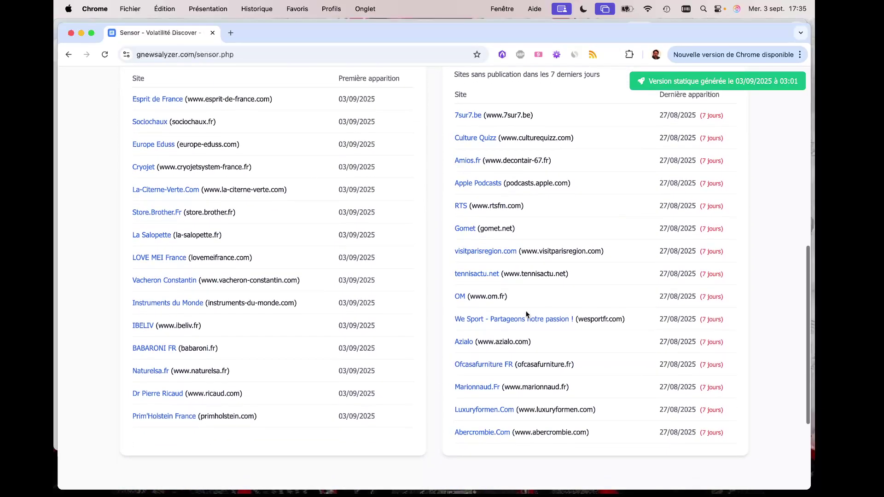
{"action": "scroll", "coordinate": [527, 314], "scroll_direction": "down", "scroll_amount": 2}
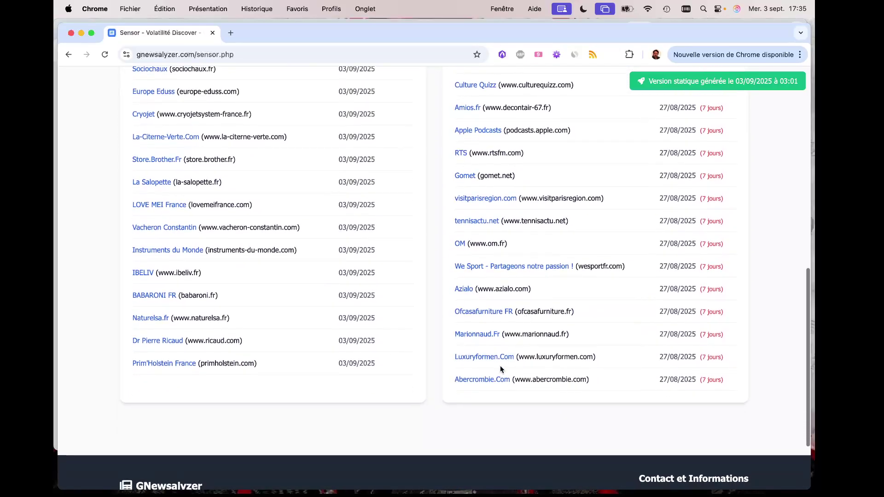
{"action": "scroll", "coordinate": [503, 276], "scroll_direction": "up", "scroll_amount": 5}
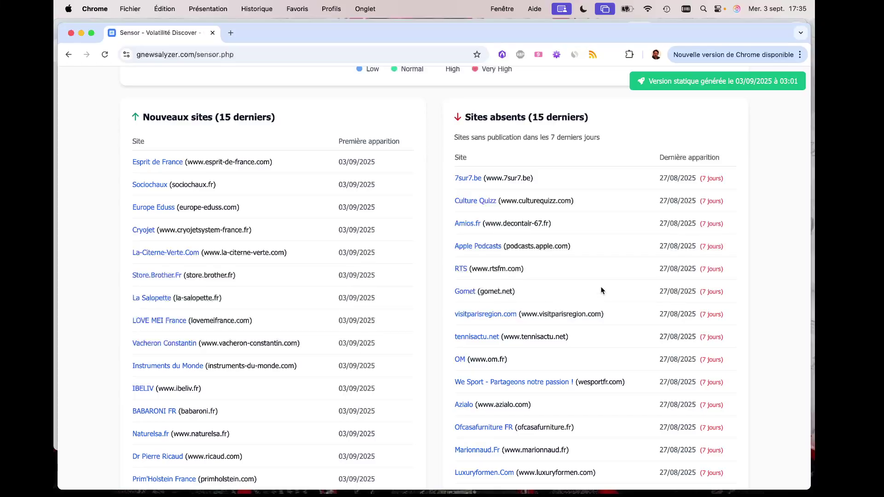
Open the Discover Analytique page.
{"action": "scroll", "coordinate": [577, 337], "scroll_direction": "up", "scroll_amount": 10}
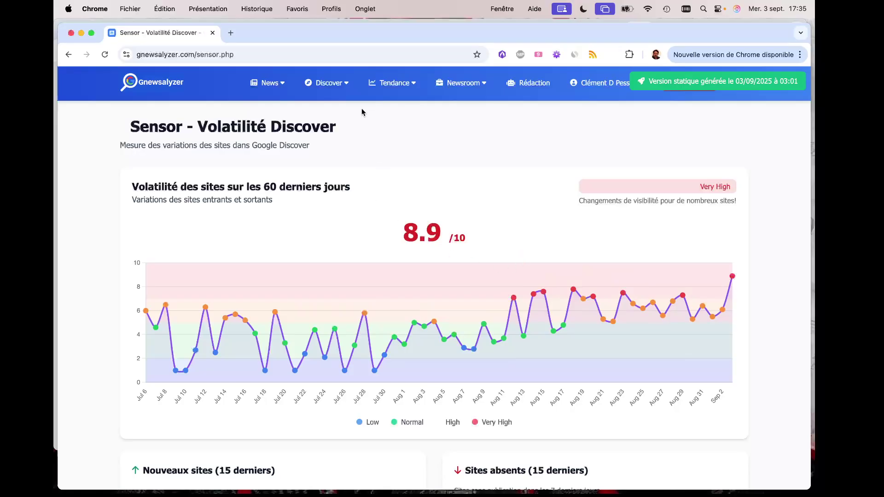
{"action": "mouse_move", "coordinate": [331, 87]}
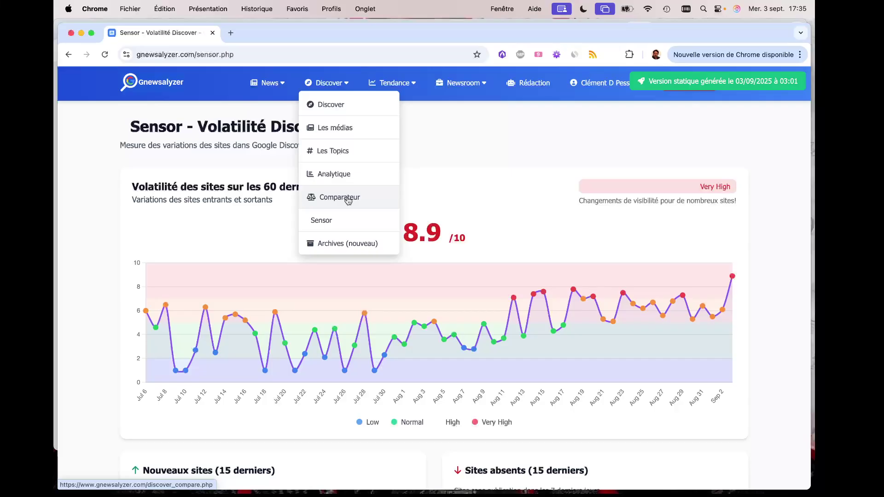
{"action": "left_click", "coordinate": [346, 175]}
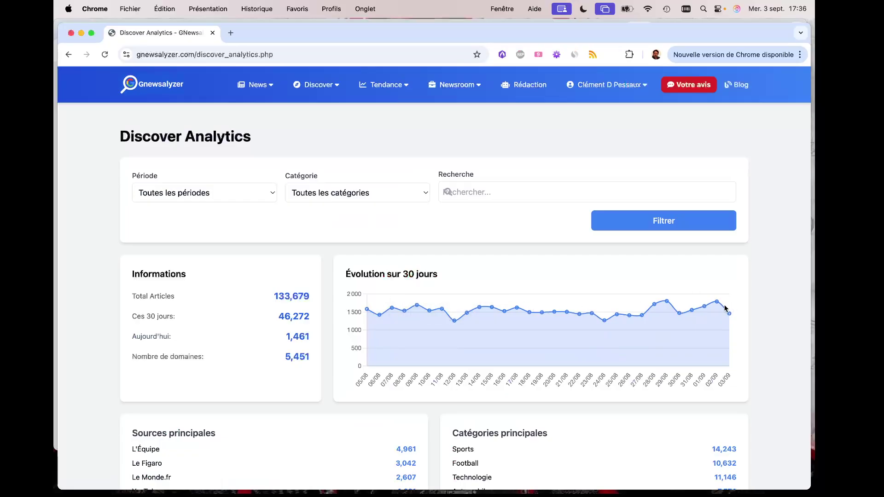
Examine the Discover Analytics page, covering the 30-day evolution, main sources, main categories and the popular articles list.
{"action": "mouse_move", "coordinate": [717, 304]}
{"action": "scroll", "coordinate": [663, 308], "scroll_direction": "down", "scroll_amount": 3}
{"action": "scroll", "coordinate": [663, 307], "scroll_direction": "down", "scroll_amount": 12}
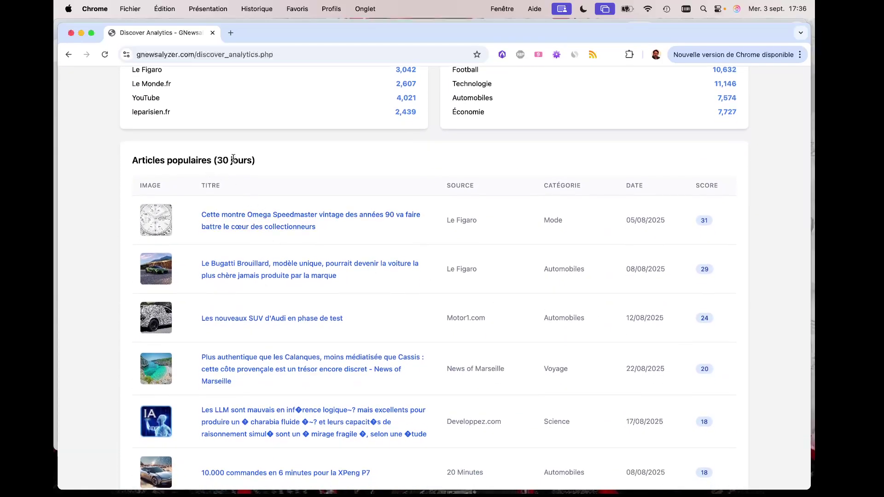
{"action": "left_click_drag", "start_coordinate": [219, 160], "coordinate": [245, 159]}
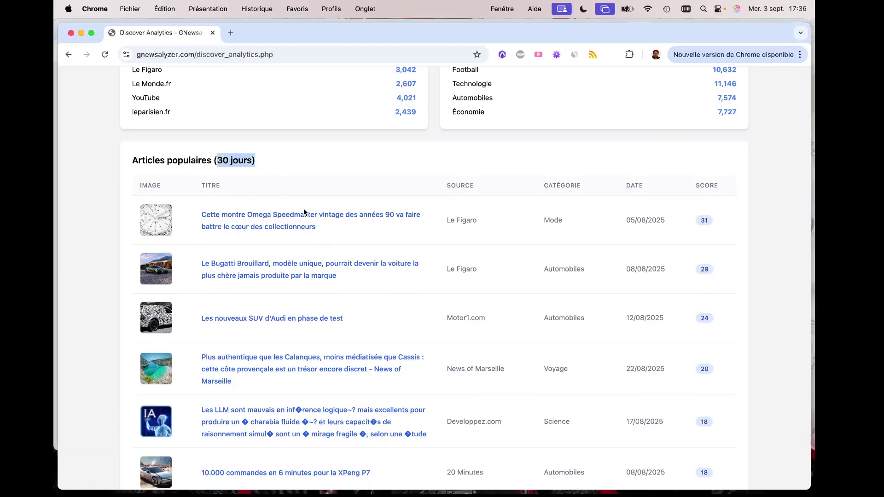
{"action": "scroll", "coordinate": [304, 212], "scroll_direction": "down", "scroll_amount": 20}
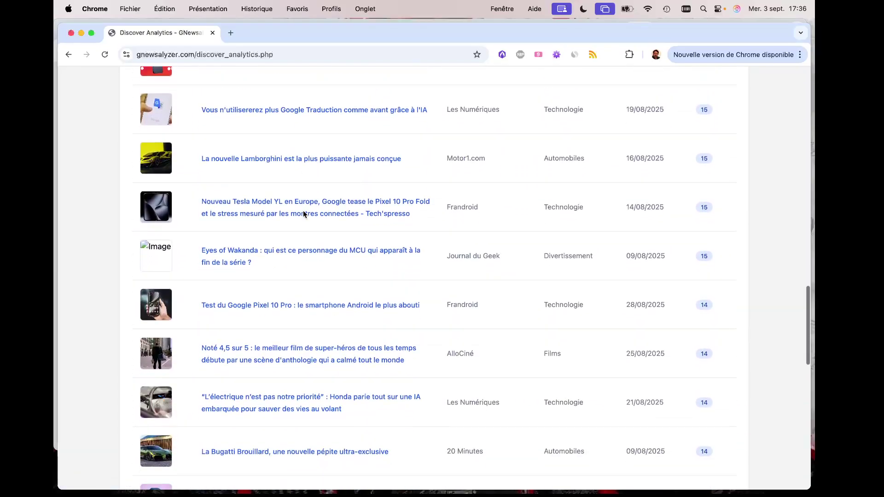
{"action": "scroll", "coordinate": [303, 211], "scroll_direction": "down", "scroll_amount": 20}
{"action": "scroll", "coordinate": [304, 212], "scroll_direction": "up", "scroll_amount": 20}
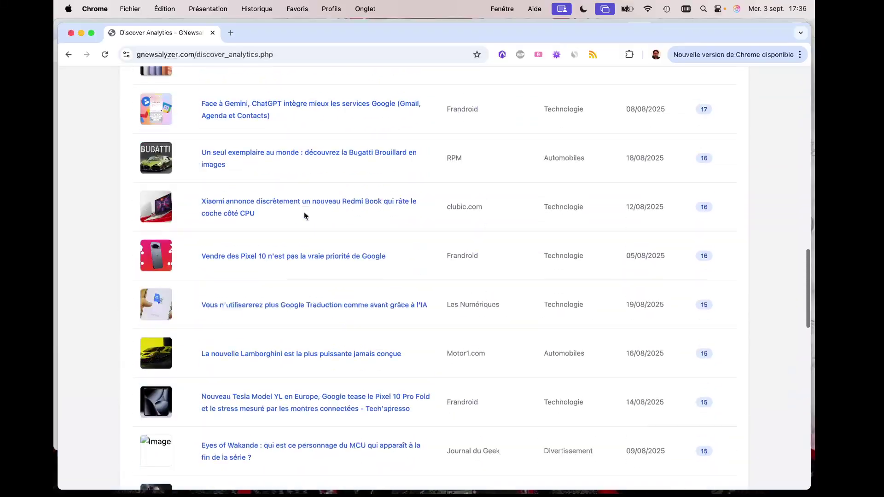
{"action": "scroll", "coordinate": [304, 212], "scroll_direction": "up", "scroll_amount": 20}
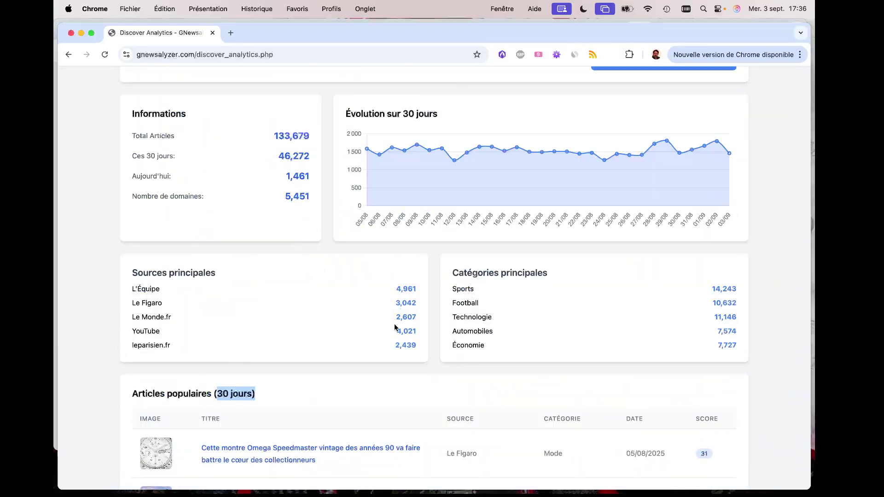
{"action": "scroll", "coordinate": [227, 162], "scroll_direction": "up", "scroll_amount": 4}
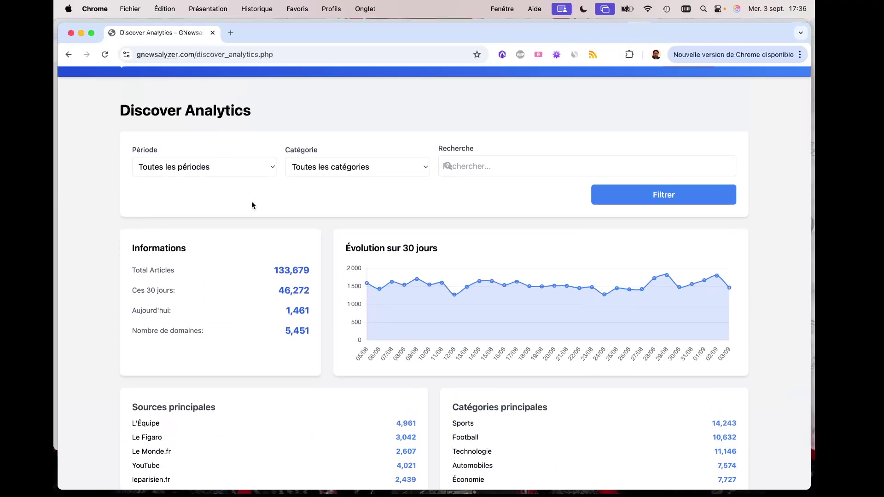
{"action": "scroll", "coordinate": [251, 206], "scroll_direction": "up", "scroll_amount": 1}
Open the Discover Comparateur page and examine the chart of articles published daily per site.
{"action": "mouse_move", "coordinate": [318, 85]}
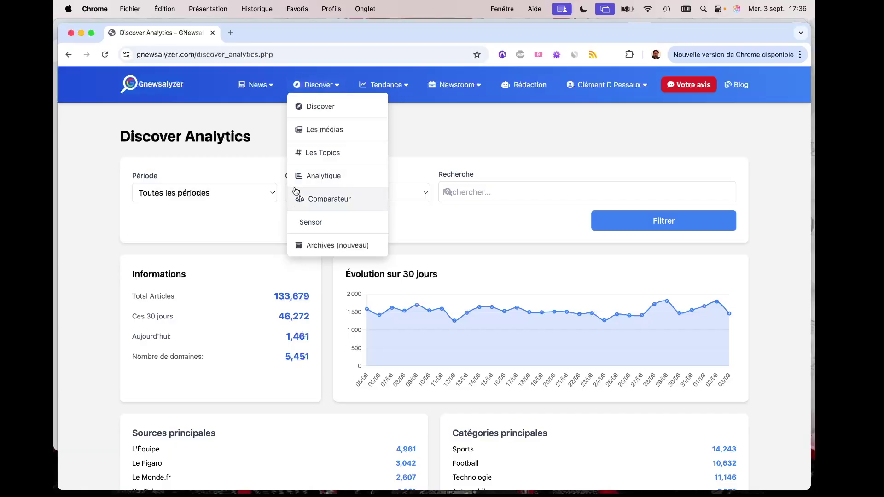
{"action": "left_click", "coordinate": [311, 202]}
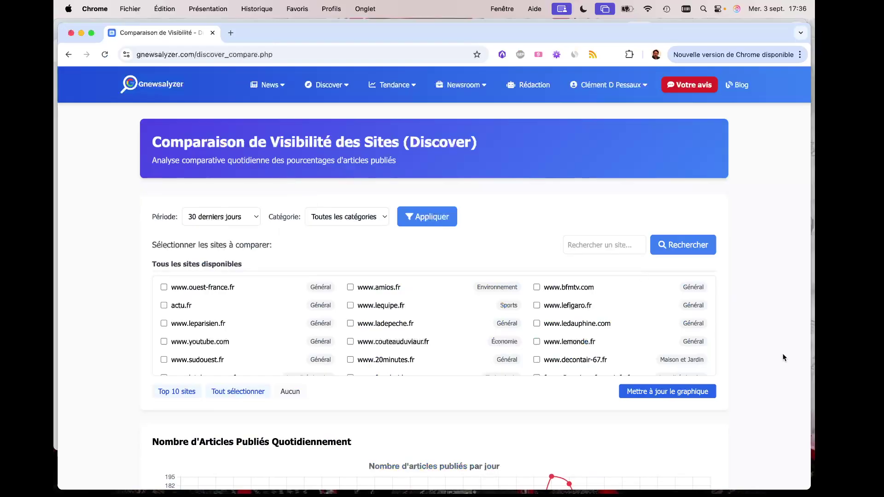
{"action": "scroll", "coordinate": [783, 357], "scroll_direction": "down", "scroll_amount": 10}
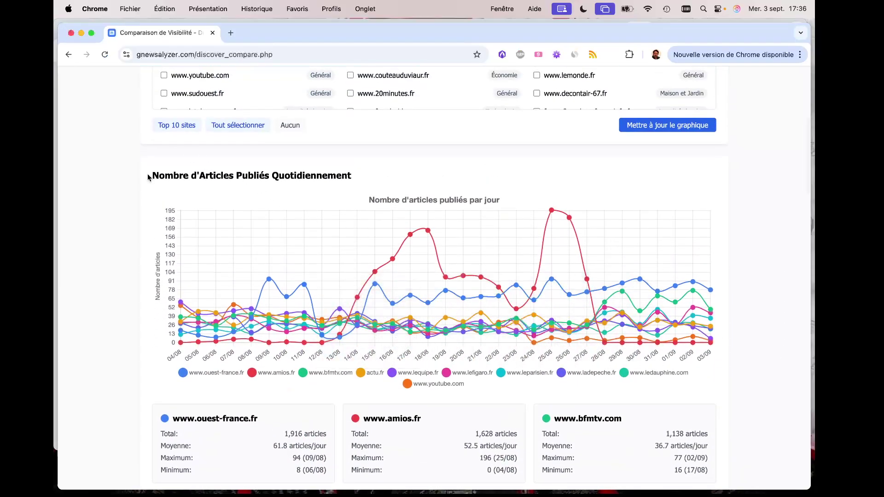
{"action": "left_click_drag", "start_coordinate": [148, 177], "coordinate": [352, 178]}
{"action": "left_click", "coordinate": [379, 181]}
{"action": "scroll", "coordinate": [380, 181], "scroll_direction": "up", "scroll_amount": 5}
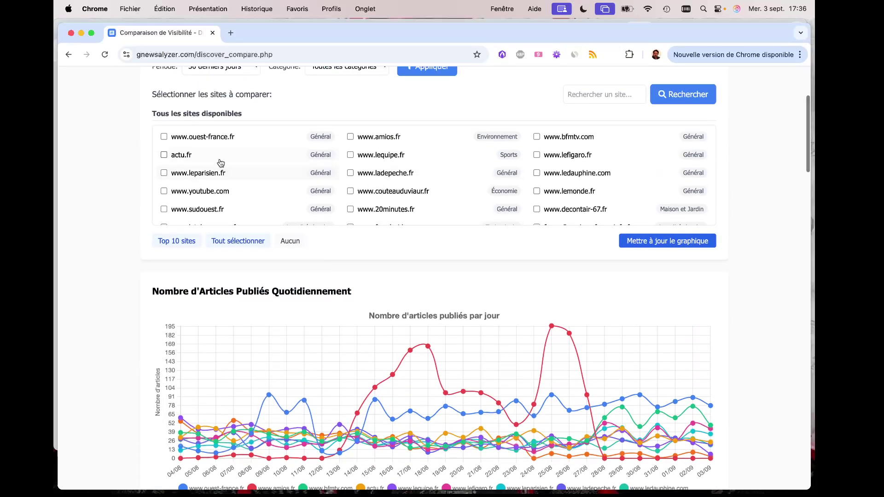
{"action": "scroll", "coordinate": [454, 305], "scroll_direction": "down", "scroll_amount": 4}
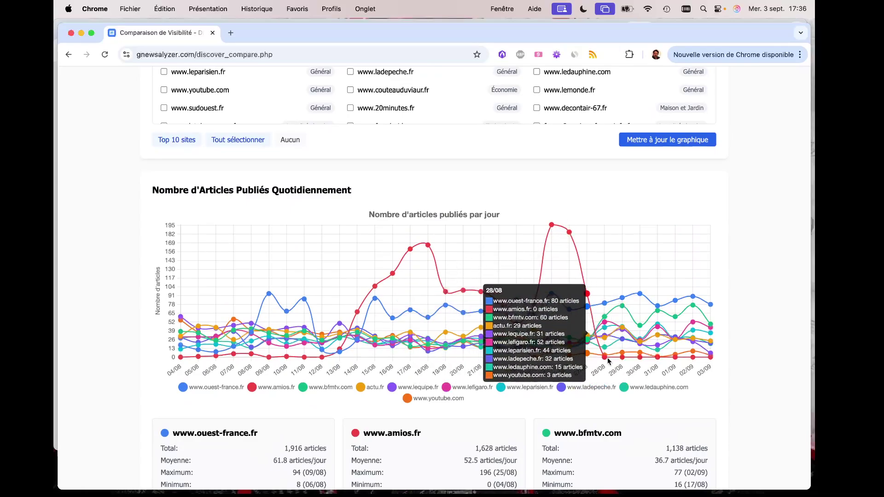
{"action": "scroll", "coordinate": [412, 297], "scroll_direction": "down", "scroll_amount": 5}
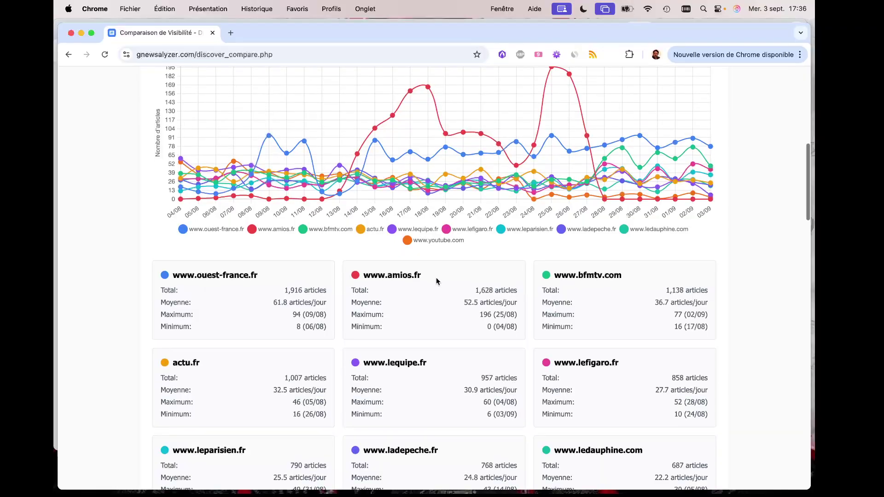
{"action": "left_click_drag", "start_coordinate": [436, 277], "coordinate": [374, 278]}
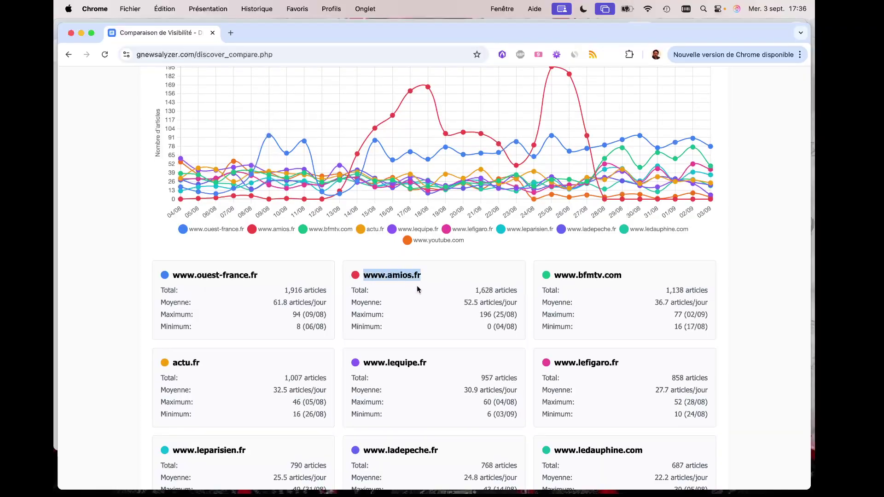
{"action": "scroll", "coordinate": [418, 289], "scroll_direction": "up", "scroll_amount": 3}
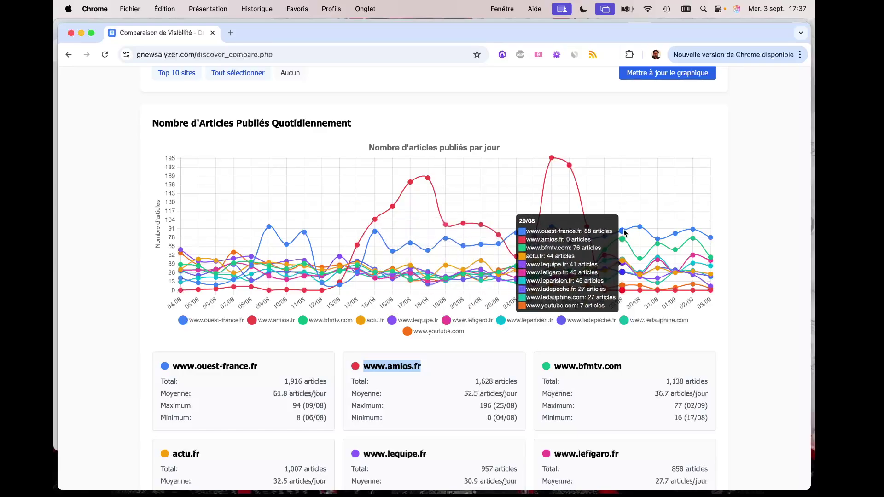
{"action": "left_click_drag", "start_coordinate": [258, 367], "coordinate": [178, 365]}
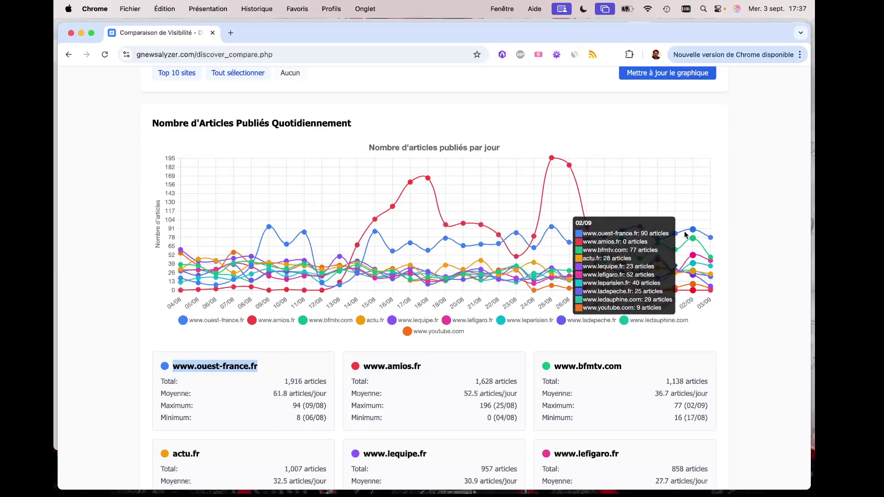
{"action": "scroll", "coordinate": [713, 242], "scroll_direction": "down", "scroll_amount": 5}
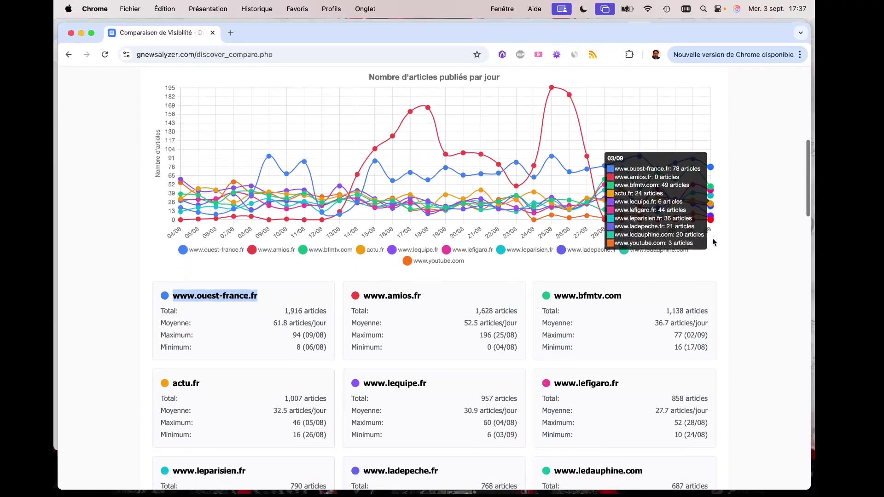
{"action": "scroll", "coordinate": [712, 238], "scroll_direction": "down", "scroll_amount": 2}
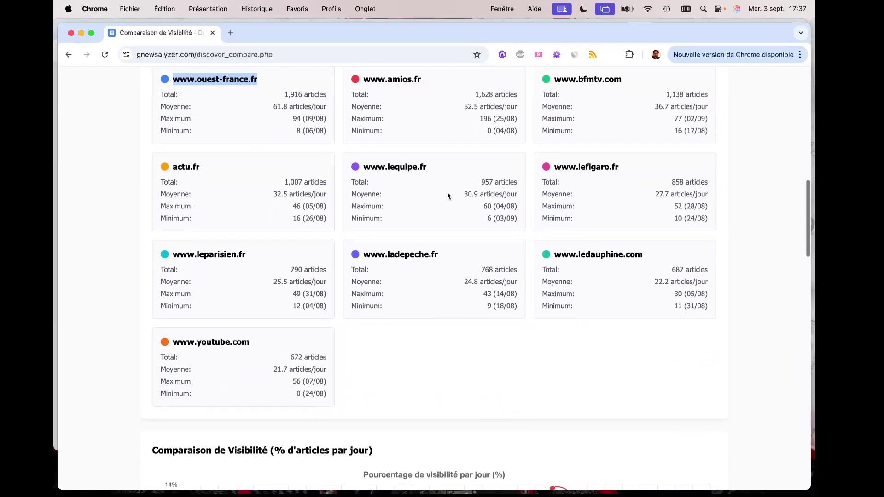
{"action": "scroll", "coordinate": [440, 209], "scroll_direction": "down", "scroll_amount": 4}
{"action": "scroll", "coordinate": [441, 213], "scroll_direction": "down", "scroll_amount": 1}
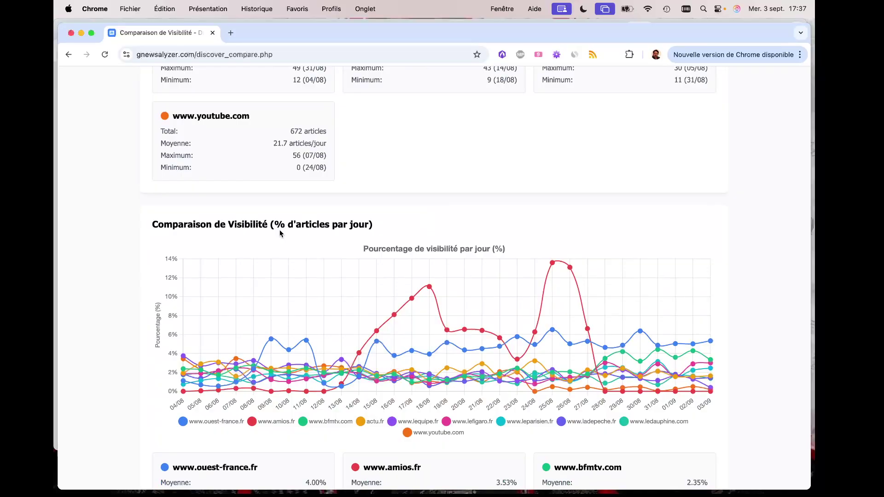
{"action": "scroll", "coordinate": [280, 233], "scroll_direction": "up", "scroll_amount": 1}
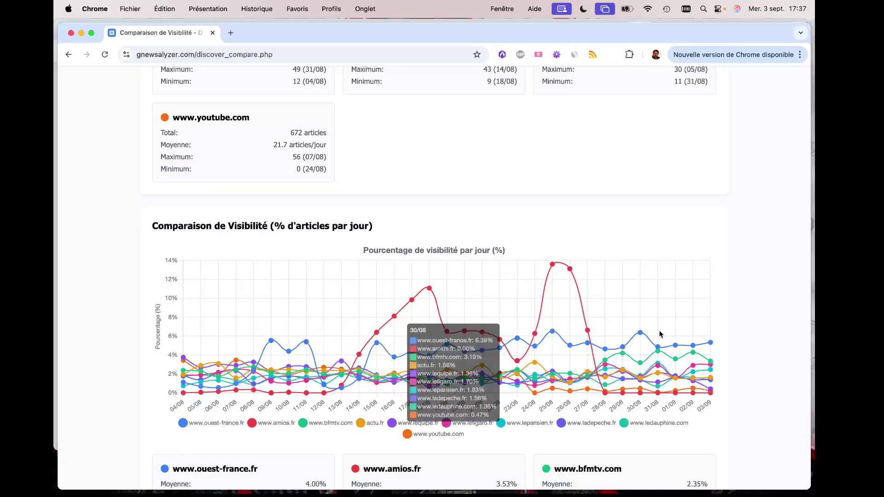
{"action": "mouse_move", "coordinate": [552, 264]}
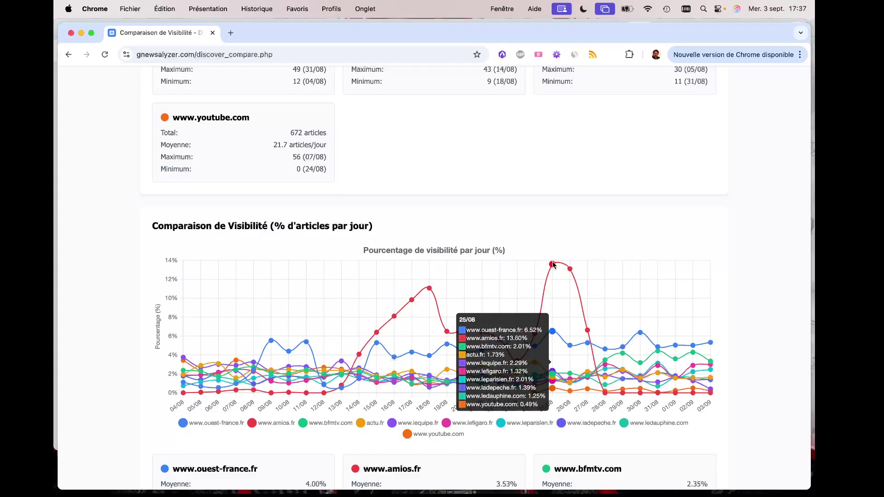
{"action": "mouse_move", "coordinate": [711, 344]}
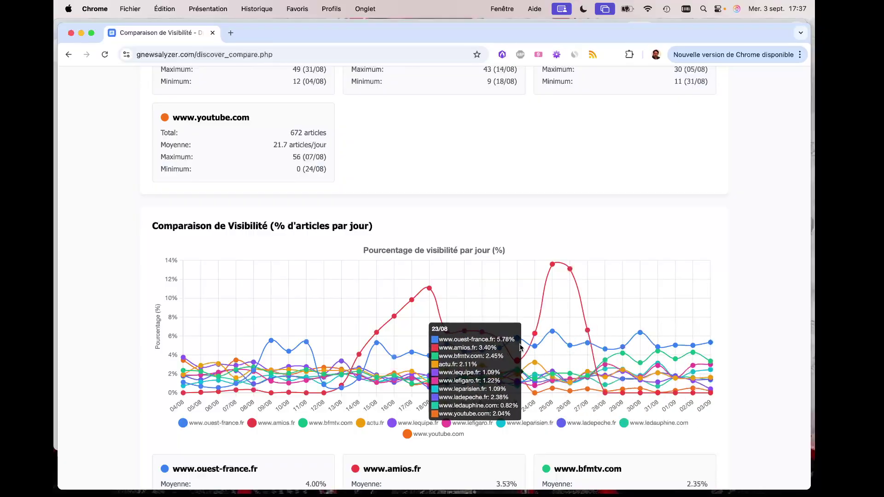
Review the per-site visibility percentages and the chart comparing average scores per day.
{"action": "scroll", "coordinate": [536, 327], "scroll_direction": "down", "scroll_amount": 5}
{"action": "scroll", "coordinate": [537, 326], "scroll_direction": "down", "scroll_amount": 10}
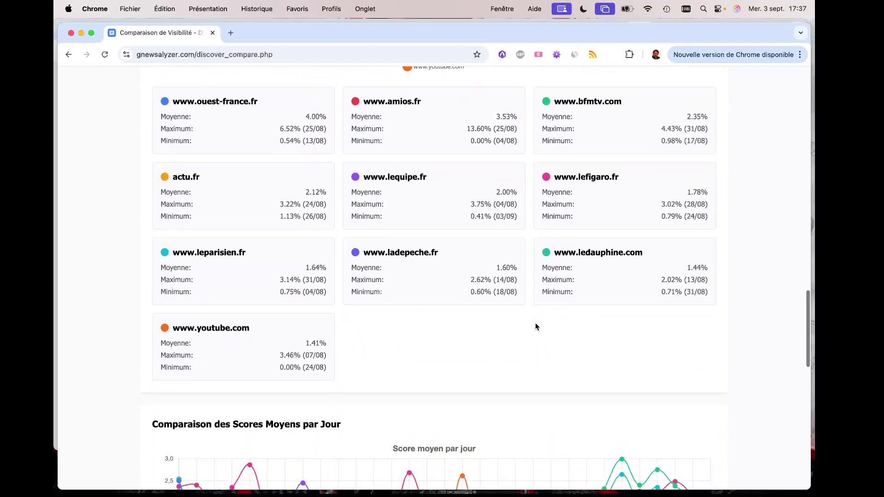
{"action": "mouse_move", "coordinate": [321, 146]}
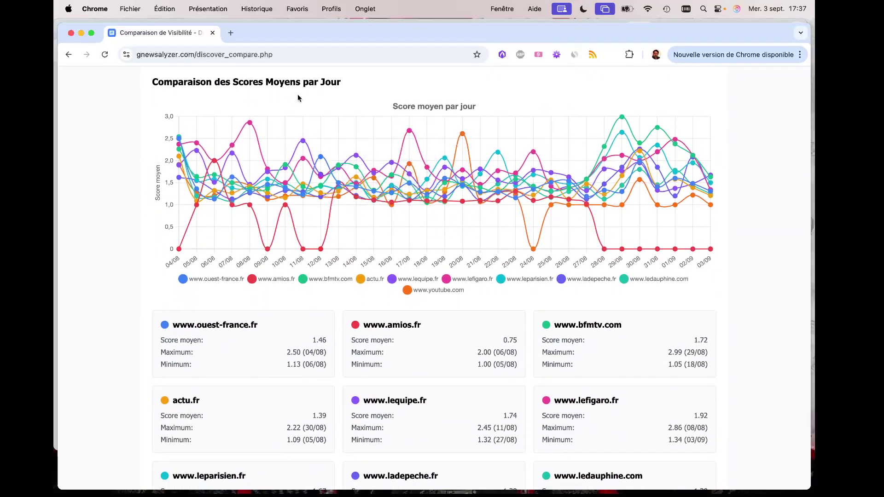
{"action": "mouse_move", "coordinate": [566, 190]}
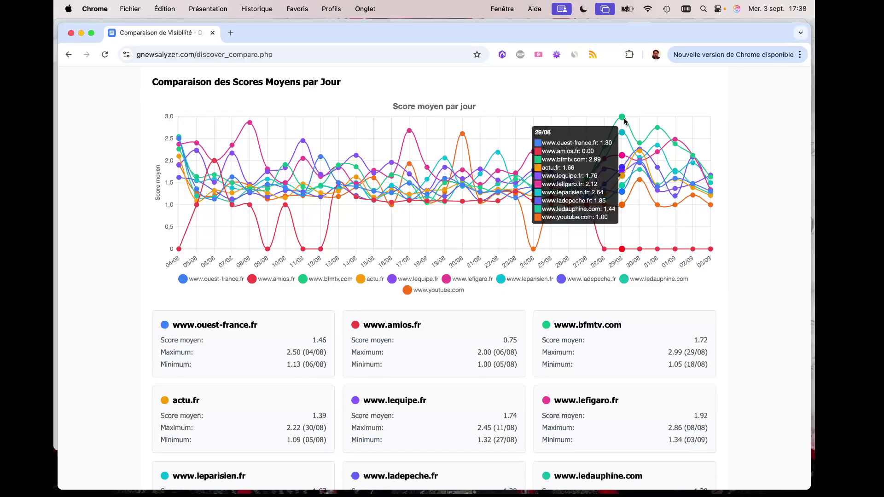
{"action": "scroll", "coordinate": [554, 270], "scroll_direction": "down", "scroll_amount": 15}
{"action": "scroll", "coordinate": [554, 269], "scroll_direction": "up", "scroll_amount": 5}
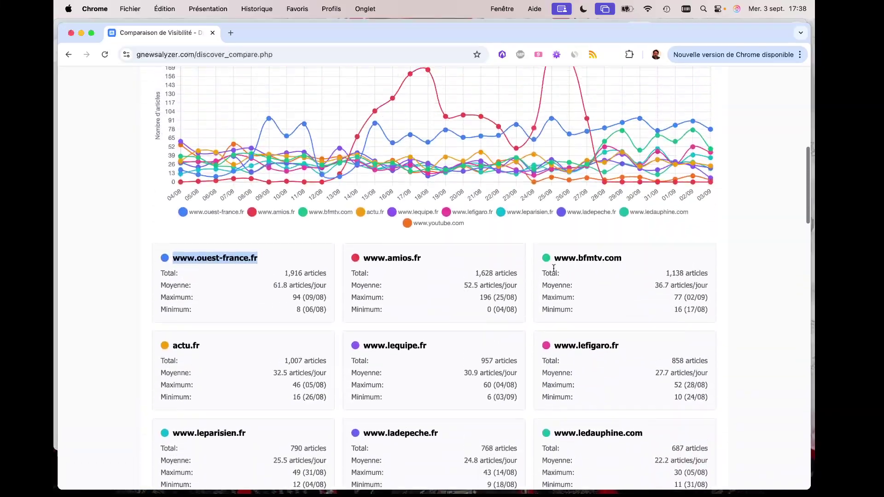
Set the comparison period to 60 derniers jours and apply the filter.
{"action": "scroll", "coordinate": [554, 269], "scroll_direction": "up", "scroll_amount": 10}
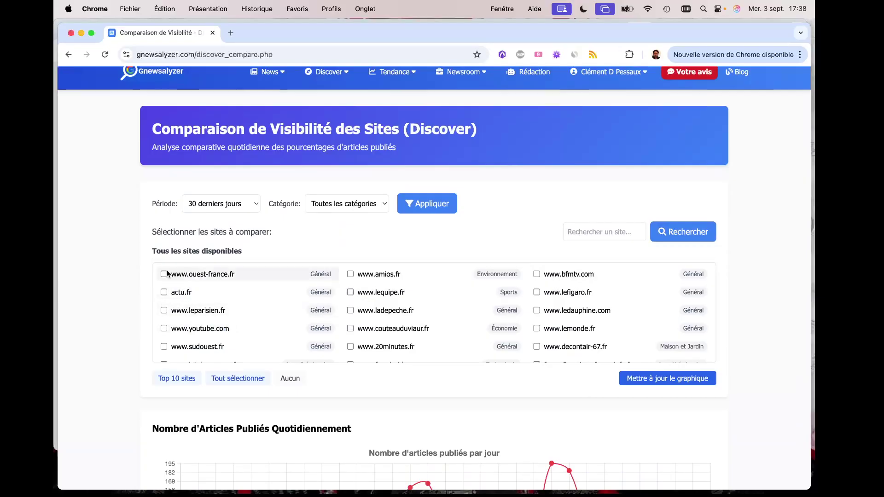
{"action": "scroll", "coordinate": [125, 294], "scroll_direction": "down", "scroll_amount": 3}
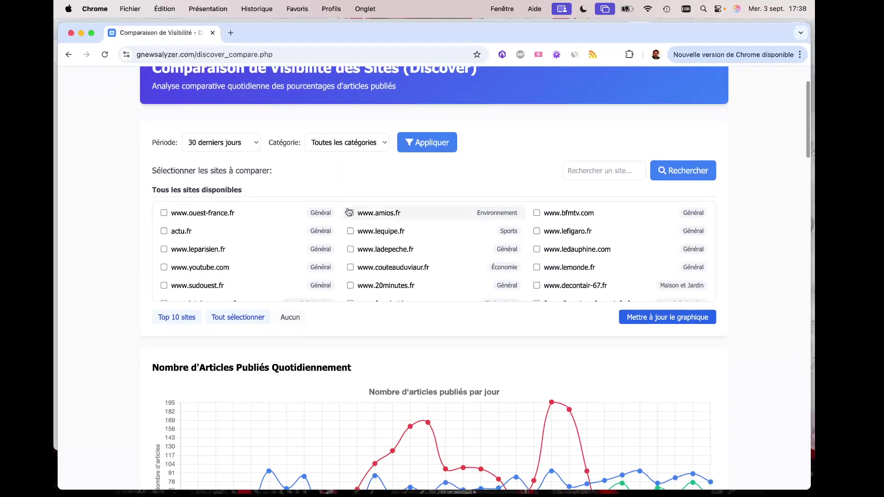
{"action": "left_click", "coordinate": [243, 150]}
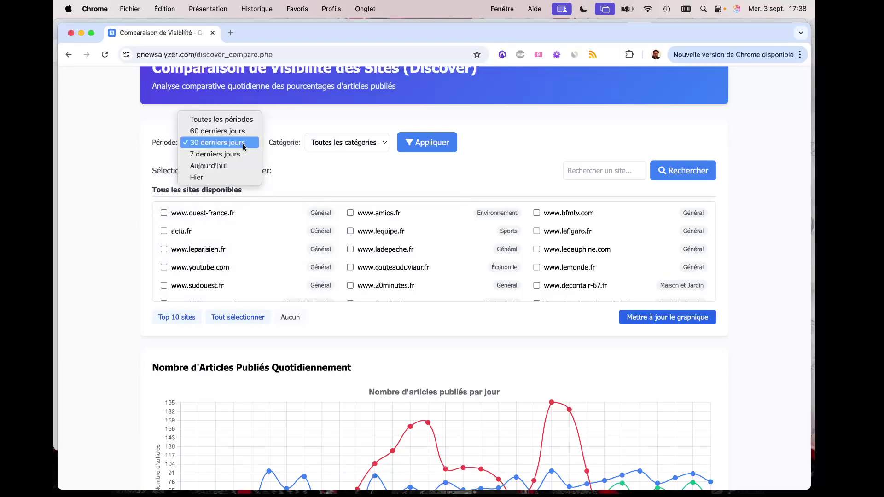
{"action": "left_click", "coordinate": [241, 132]}
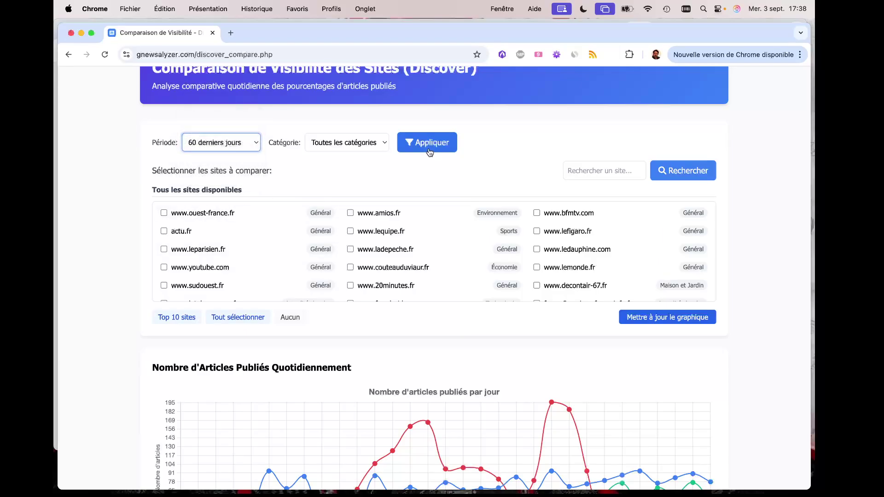
{"action": "left_click", "coordinate": [428, 154]}
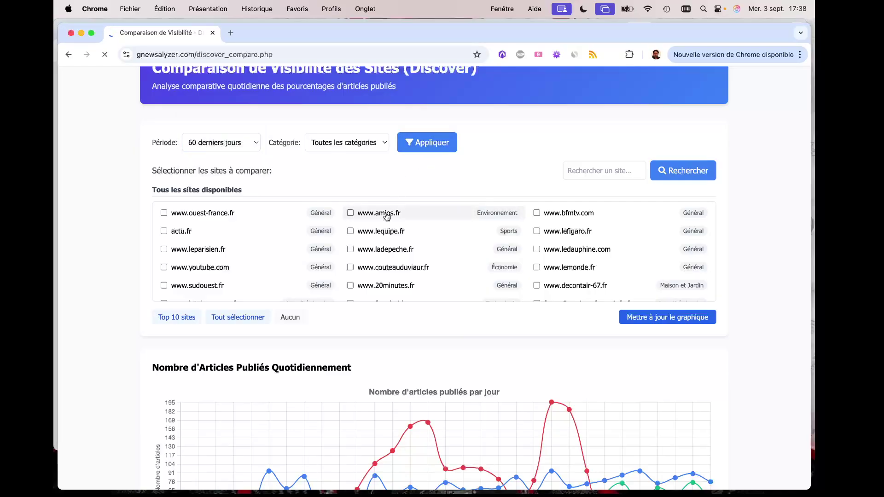
{"action": "left_click", "coordinate": [351, 214]}
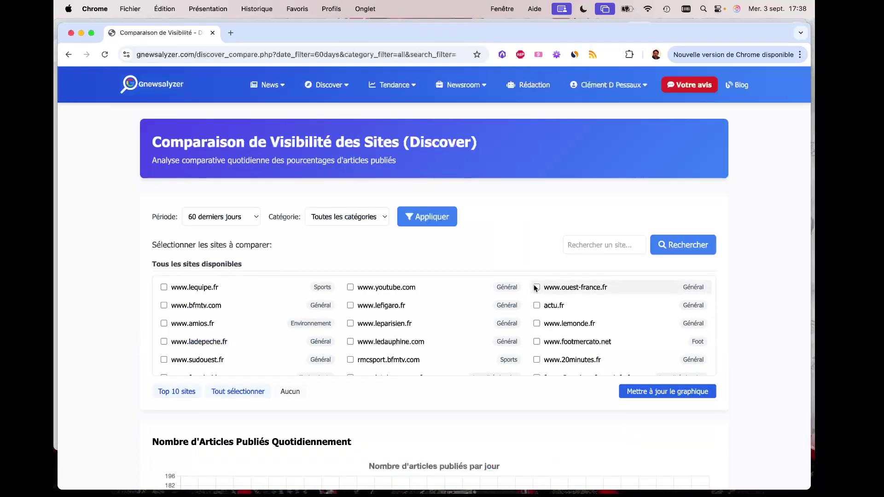
{"action": "left_click", "coordinate": [537, 287]}
{"action": "left_click", "coordinate": [165, 325]}
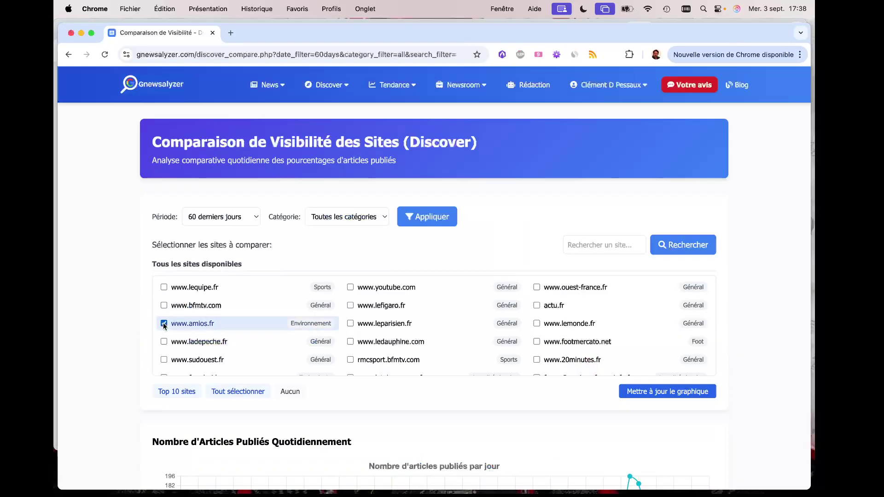
{"action": "scroll", "coordinate": [441, 317], "scroll_direction": "down", "scroll_amount": 1}
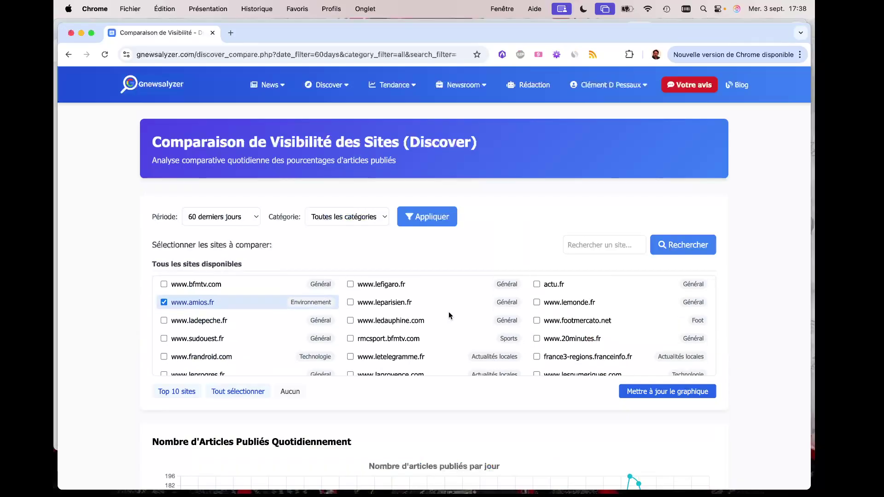
{"action": "scroll", "coordinate": [449, 312], "scroll_direction": "down", "scroll_amount": 3}
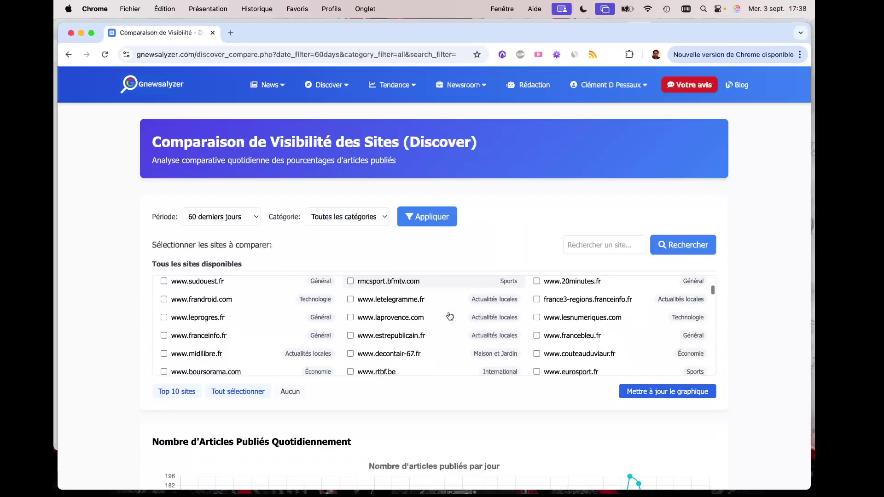
{"action": "scroll", "coordinate": [450, 316], "scroll_direction": "down", "scroll_amount": 2}
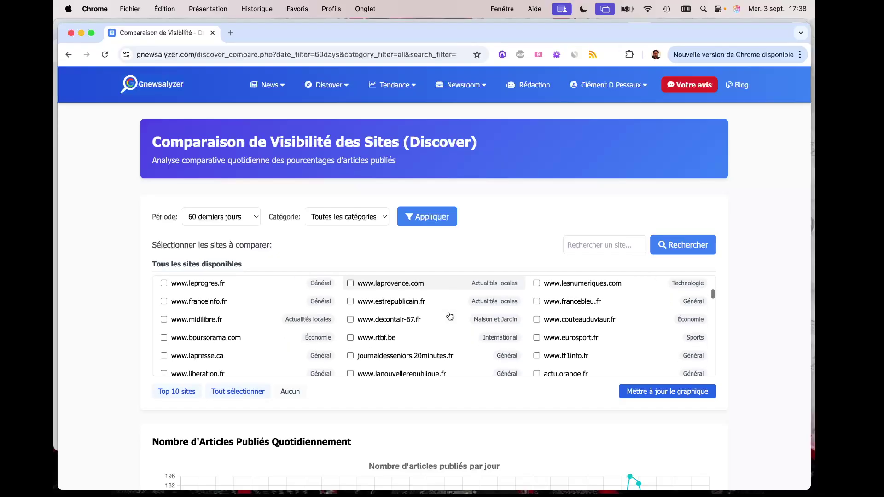
{"action": "left_click", "coordinate": [536, 320]}
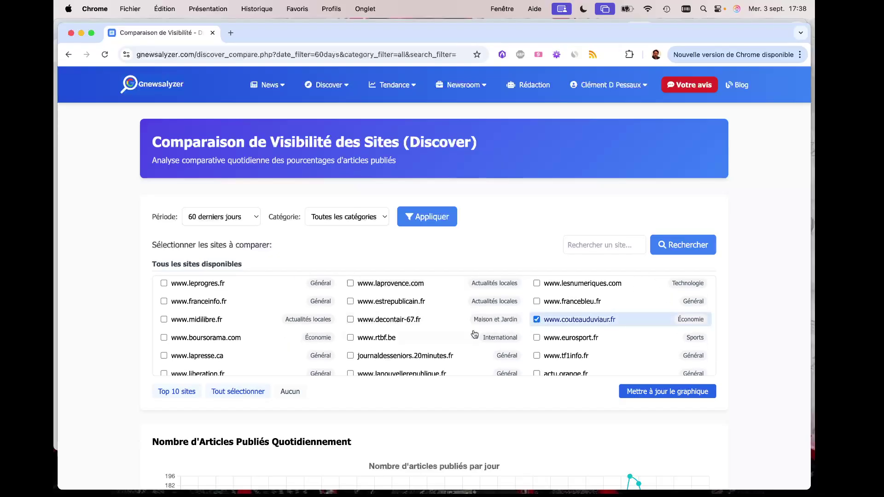
{"action": "left_click", "coordinate": [350, 320]}
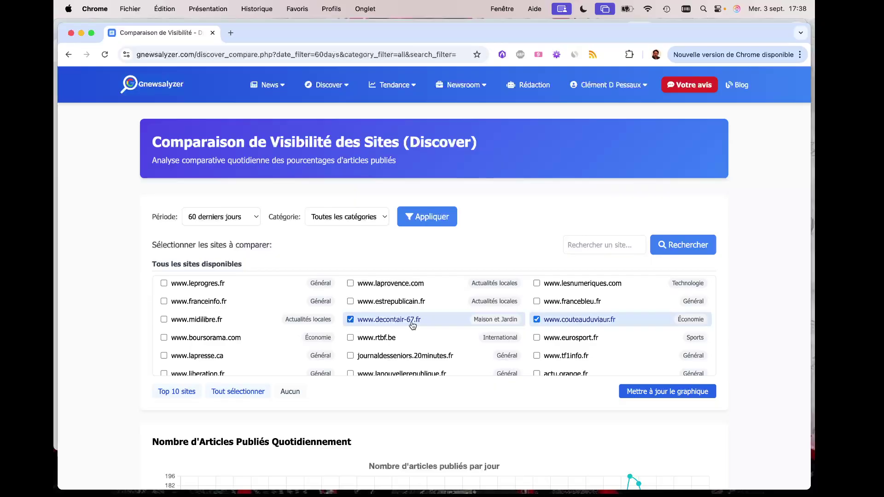
{"action": "scroll", "coordinate": [428, 328], "scroll_direction": "down", "scroll_amount": 1}
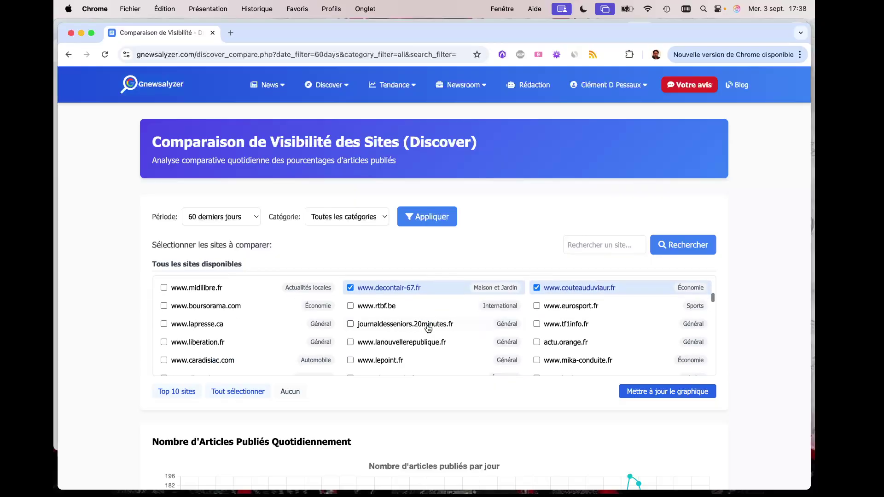
{"action": "scroll", "coordinate": [429, 329], "scroll_direction": "down", "scroll_amount": 2}
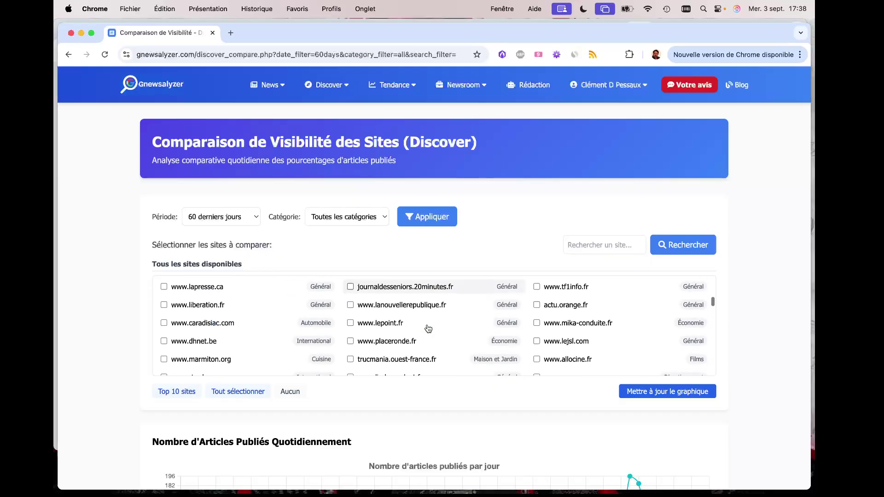
{"action": "left_click", "coordinate": [536, 323]}
{"action": "scroll", "coordinate": [442, 320], "scroll_direction": "down", "scroll_amount": 2}
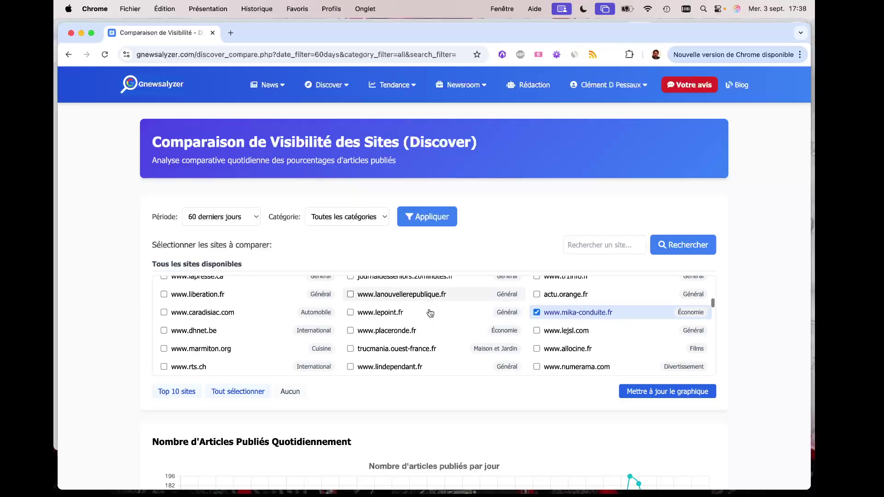
{"action": "scroll", "coordinate": [430, 313], "scroll_direction": "down", "scroll_amount": 1}
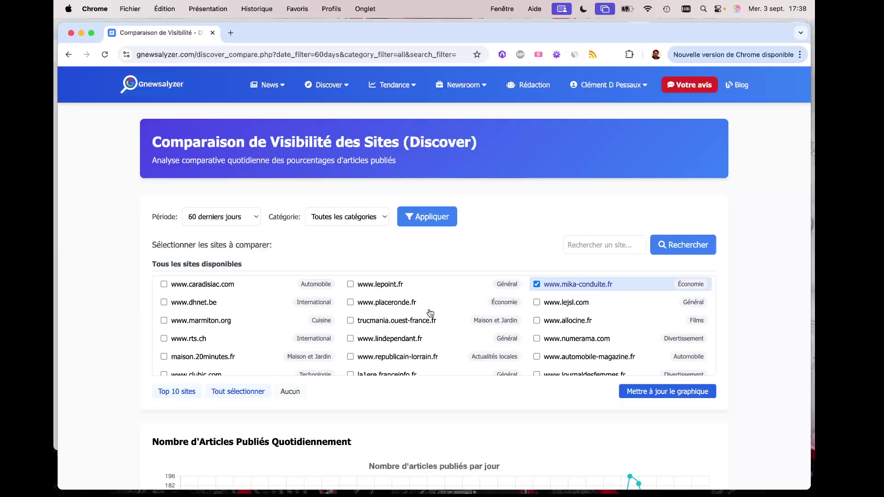
{"action": "scroll", "coordinate": [430, 313], "scroll_direction": "down", "scroll_amount": 1}
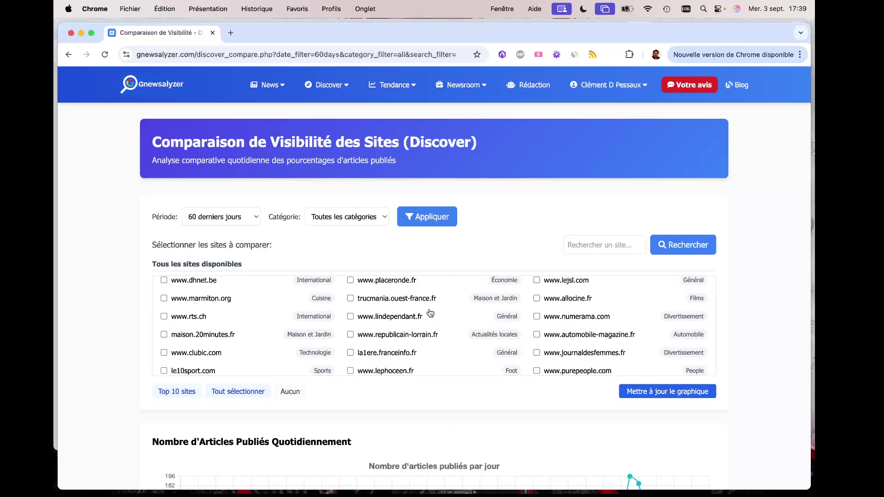
{"action": "scroll", "coordinate": [430, 313], "scroll_direction": "down", "scroll_amount": 2}
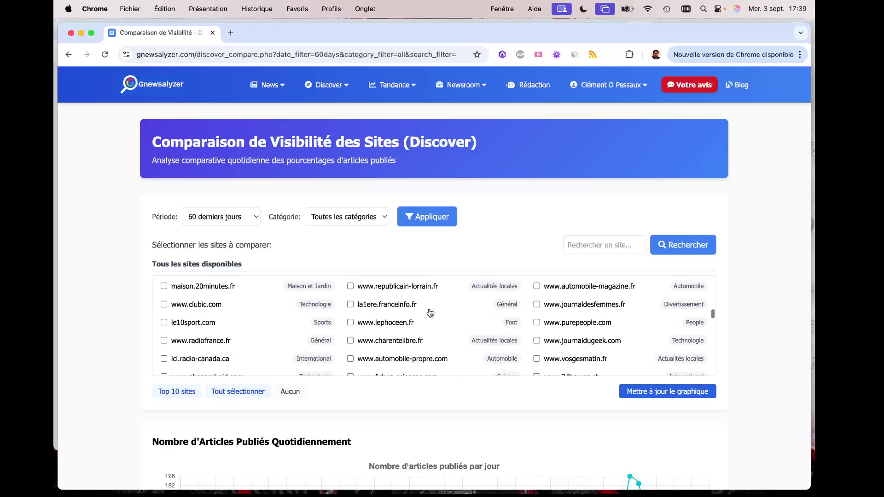
{"action": "scroll", "coordinate": [430, 314], "scroll_direction": "down", "scroll_amount": 4}
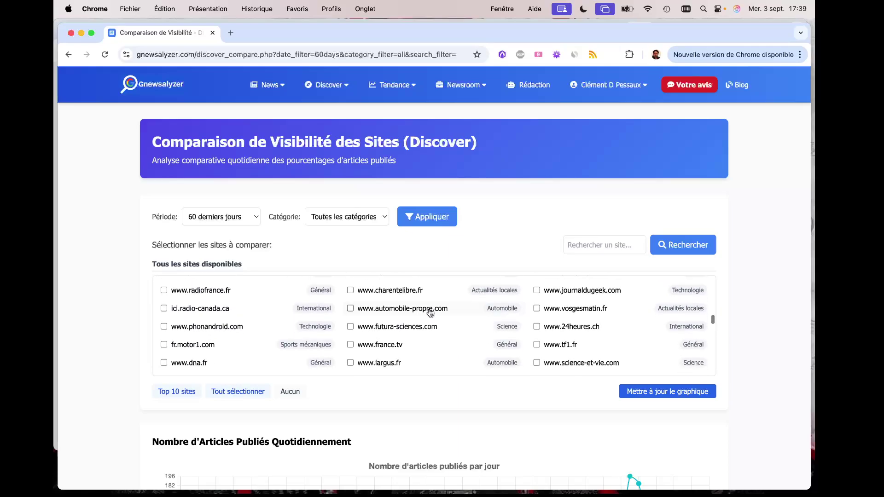
{"action": "scroll", "coordinate": [430, 314], "scroll_direction": "down", "scroll_amount": 3}
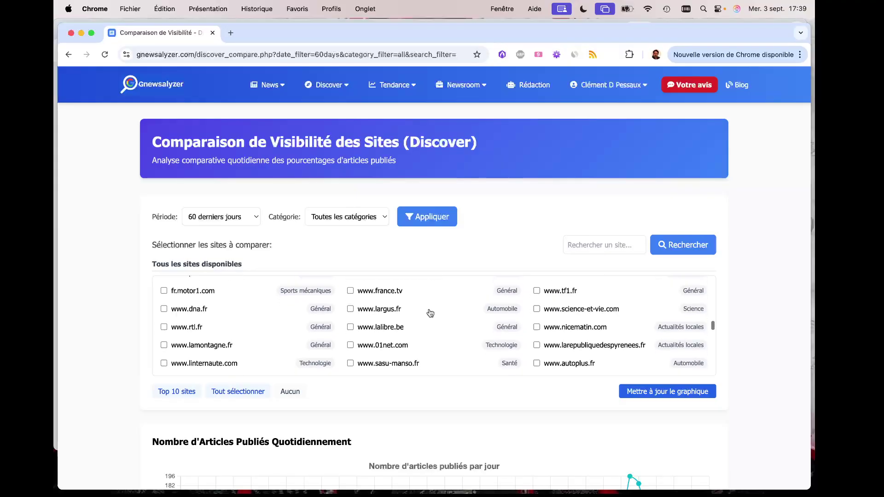
{"action": "scroll", "coordinate": [430, 313], "scroll_direction": "down", "scroll_amount": 2}
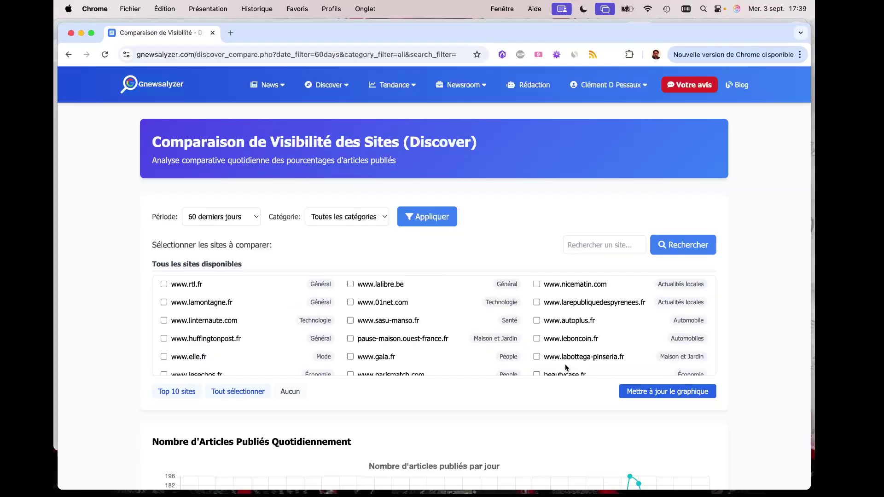
{"action": "left_click", "coordinate": [537, 357]}
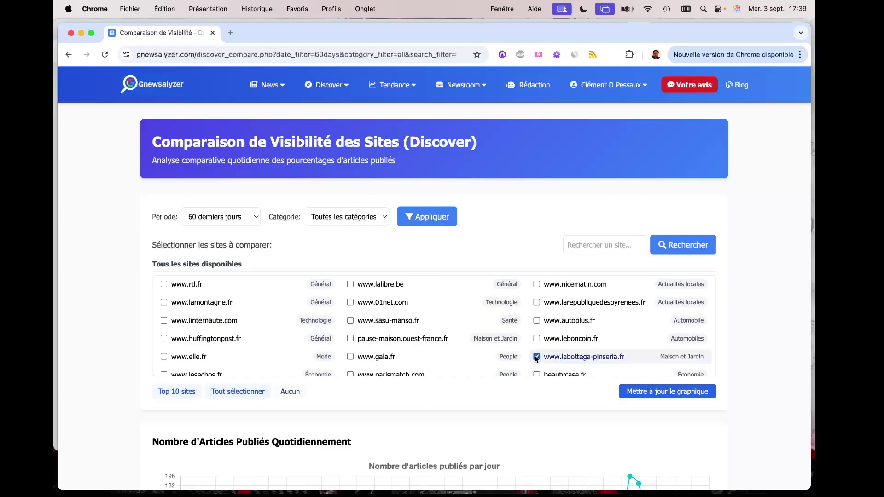
{"action": "left_click", "coordinate": [675, 392]}
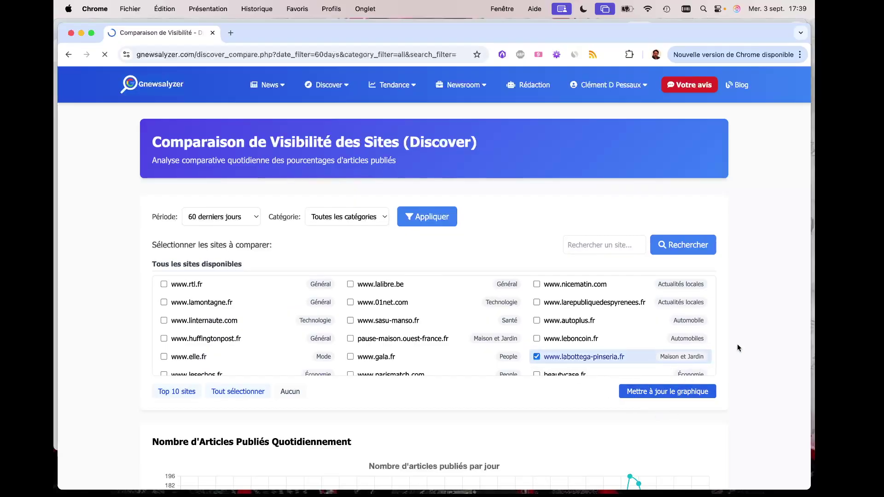
Examine the daily published-articles chart and the article statistics for each of the selected sites.
{"action": "scroll", "coordinate": [738, 348], "scroll_direction": "down", "scroll_amount": 5}
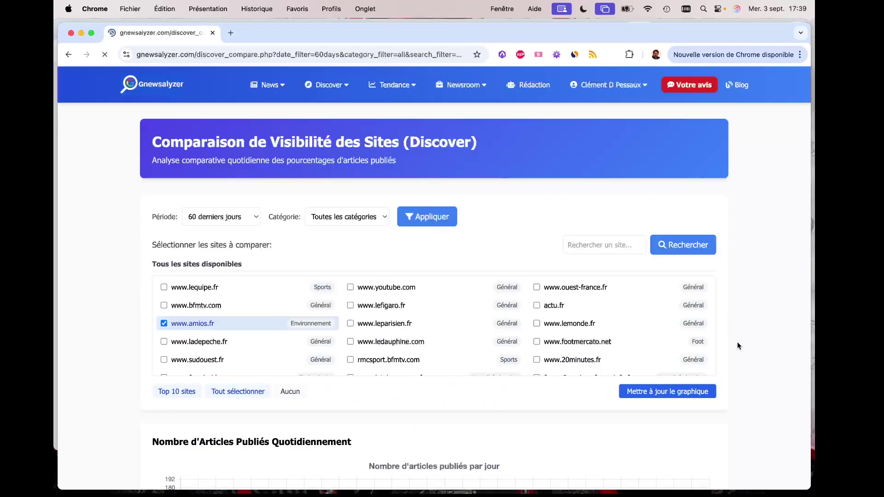
{"action": "scroll", "coordinate": [737, 347], "scroll_direction": "down", "scroll_amount": 2}
{"action": "scroll", "coordinate": [737, 346], "scroll_direction": "down", "scroll_amount": 6}
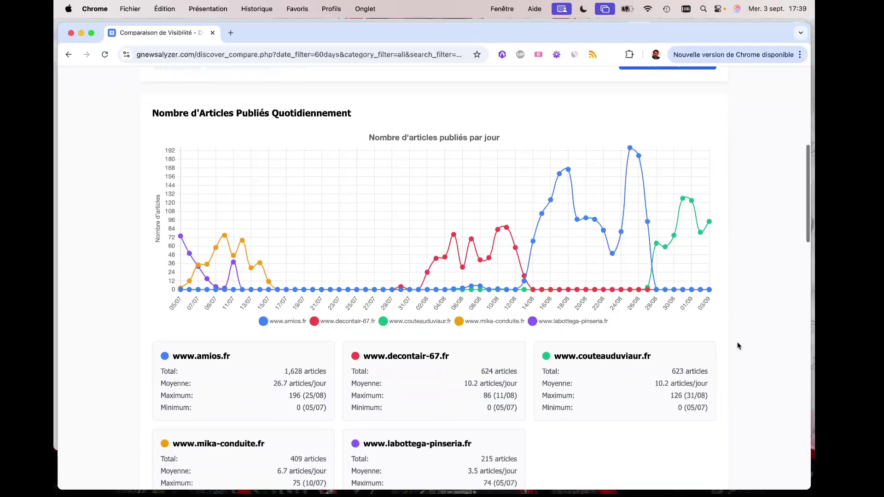
{"action": "scroll", "coordinate": [737, 347], "scroll_direction": "up", "scroll_amount": 2}
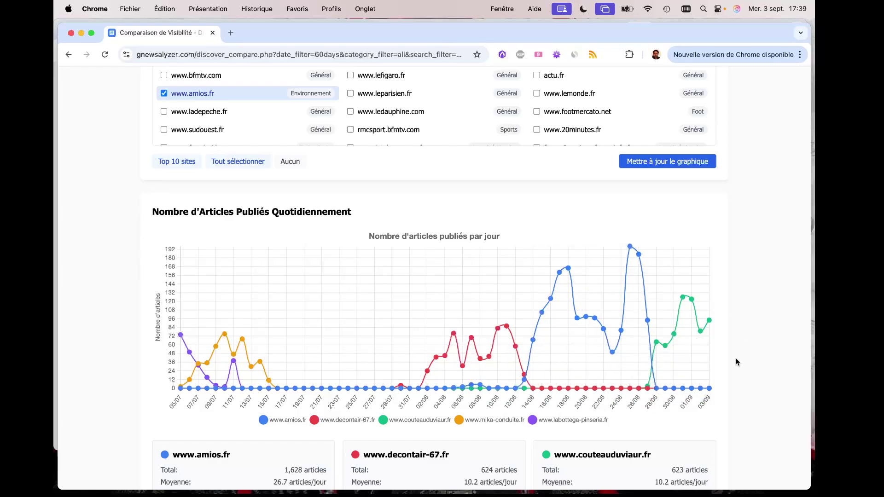
{"action": "scroll", "coordinate": [736, 361], "scroll_direction": "down", "scroll_amount": 4}
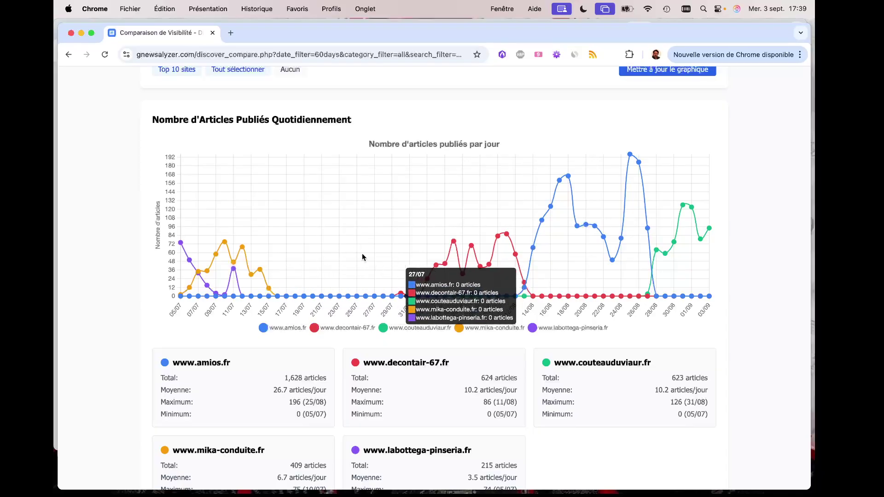
{"action": "scroll", "coordinate": [278, 291], "scroll_direction": "down", "scroll_amount": 5}
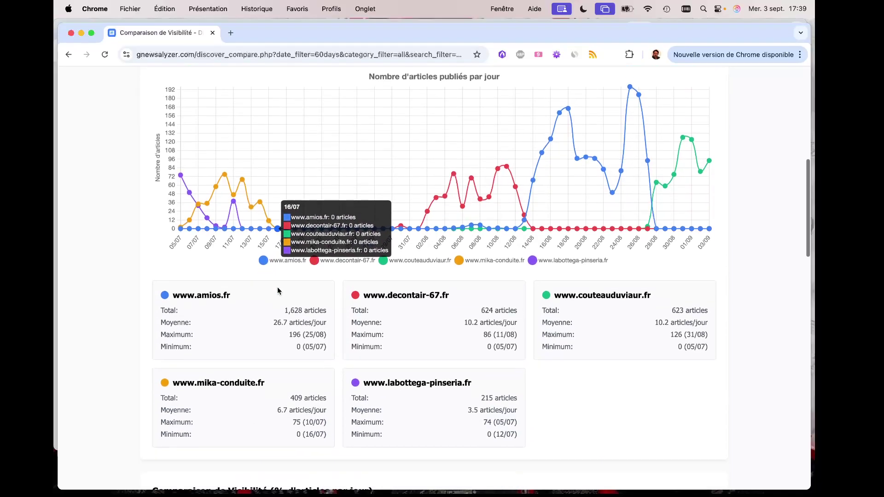
{"action": "scroll", "coordinate": [589, 295], "scroll_direction": "up", "scroll_amount": 3}
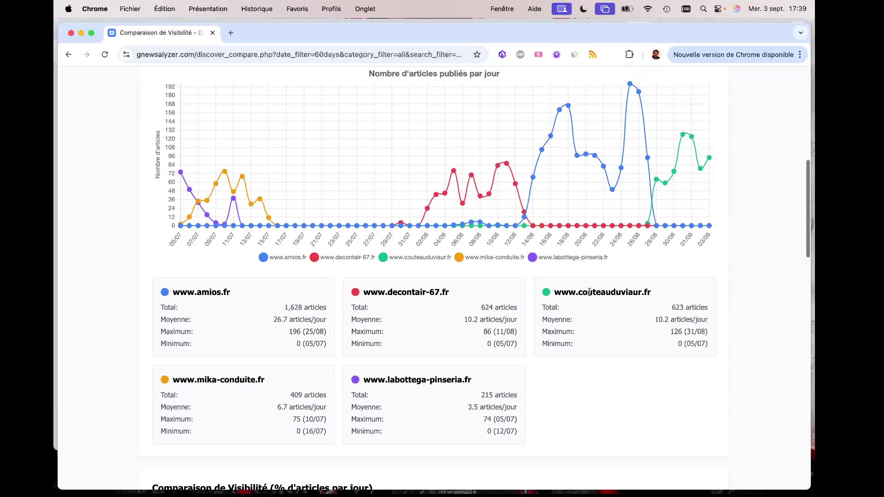
{"action": "scroll", "coordinate": [590, 292], "scroll_direction": "up", "scroll_amount": 3}
{"action": "scroll", "coordinate": [590, 294], "scroll_direction": "down", "scroll_amount": 5}
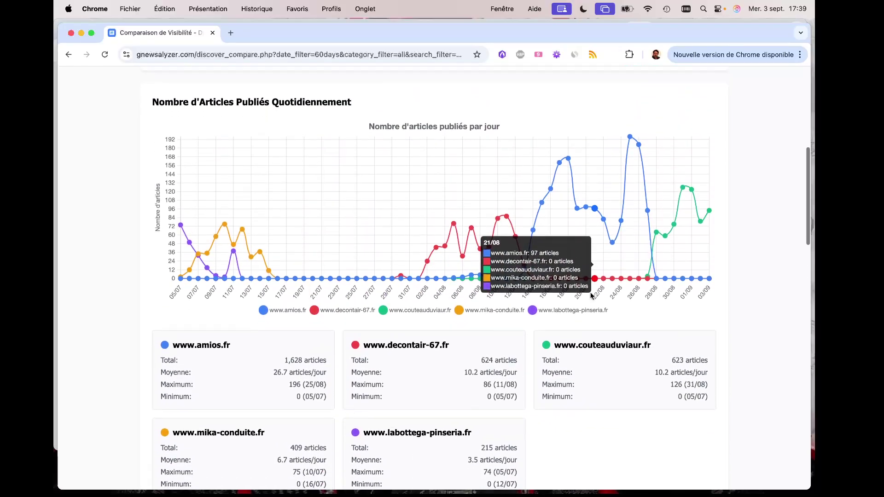
{"action": "scroll", "coordinate": [560, 341], "scroll_direction": "down", "scroll_amount": 1}
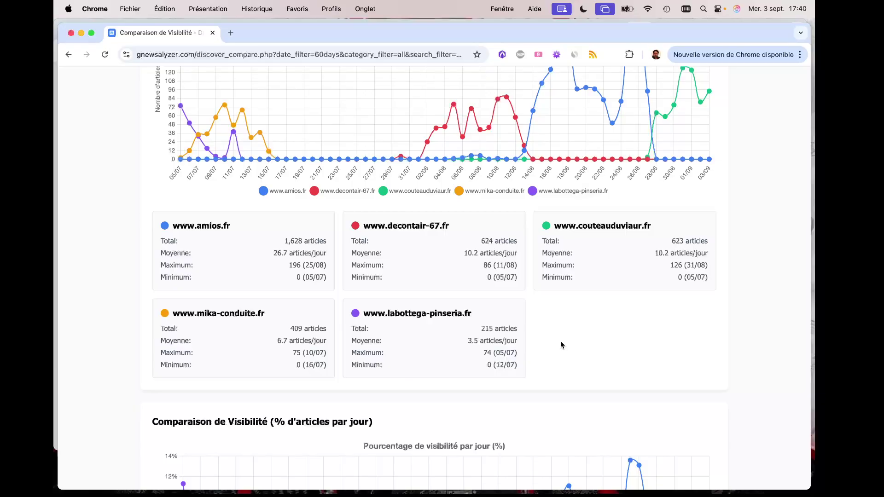
Compare the selected sites' daily visibility percentages and average scores, and recheck the daily published-articles chart.
{"action": "scroll", "coordinate": [525, 343], "scroll_direction": "down", "scroll_amount": 7}
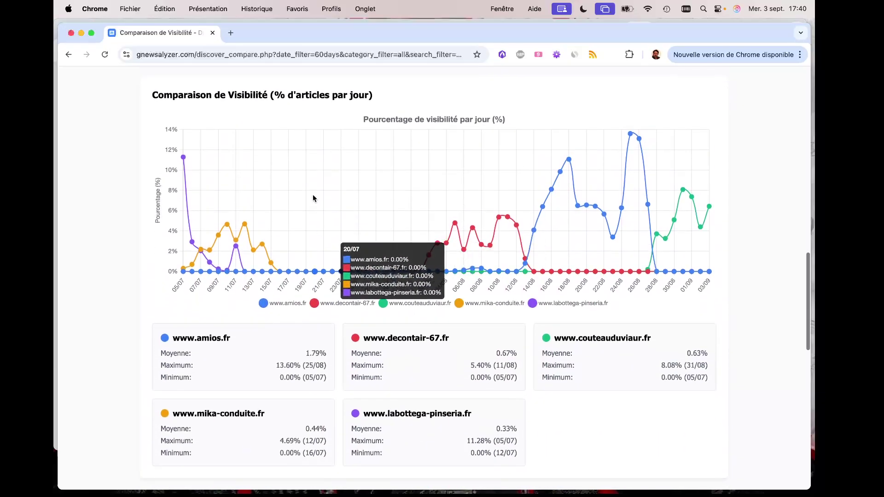
{"action": "scroll", "coordinate": [335, 156], "scroll_direction": "down", "scroll_amount": 8}
{"action": "scroll", "coordinate": [362, 202], "scroll_direction": "down", "scroll_amount": 1}
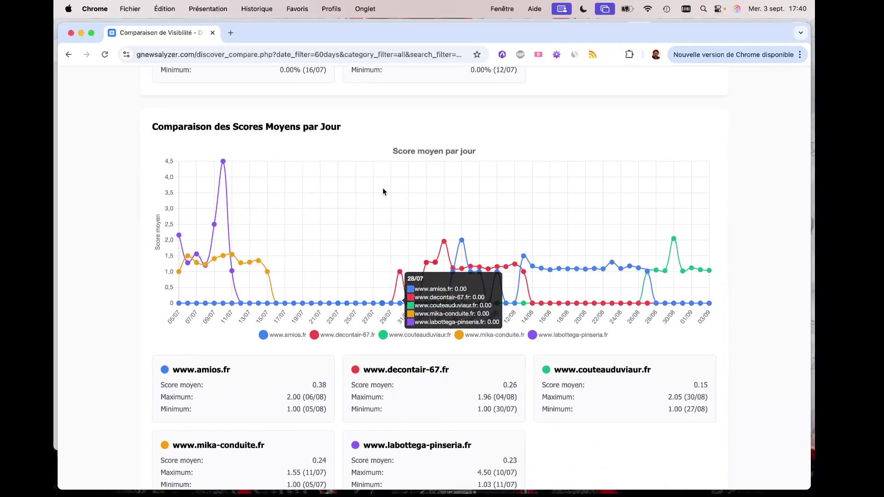
{"action": "scroll", "coordinate": [469, 261], "scroll_direction": "up", "scroll_amount": 20}
{"action": "scroll", "coordinate": [469, 261], "scroll_direction": "down", "scroll_amount": 4}
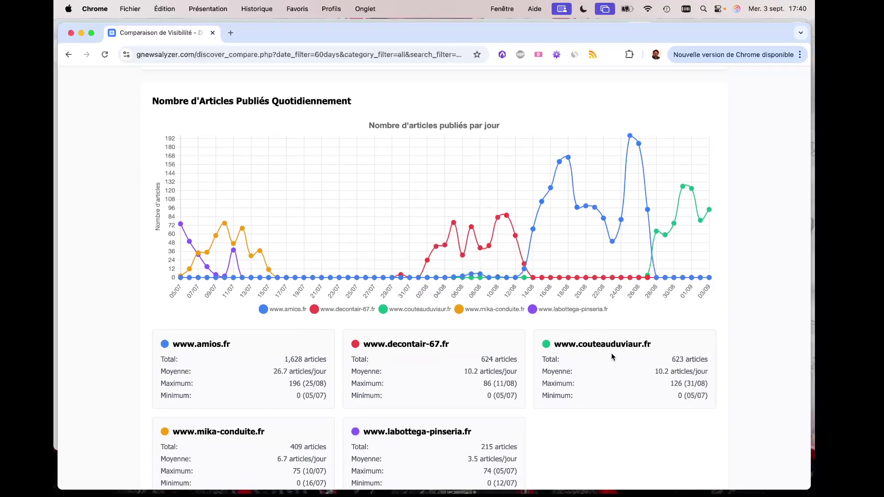
{"action": "scroll", "coordinate": [608, 346], "scroll_direction": "up", "scroll_amount": 2}
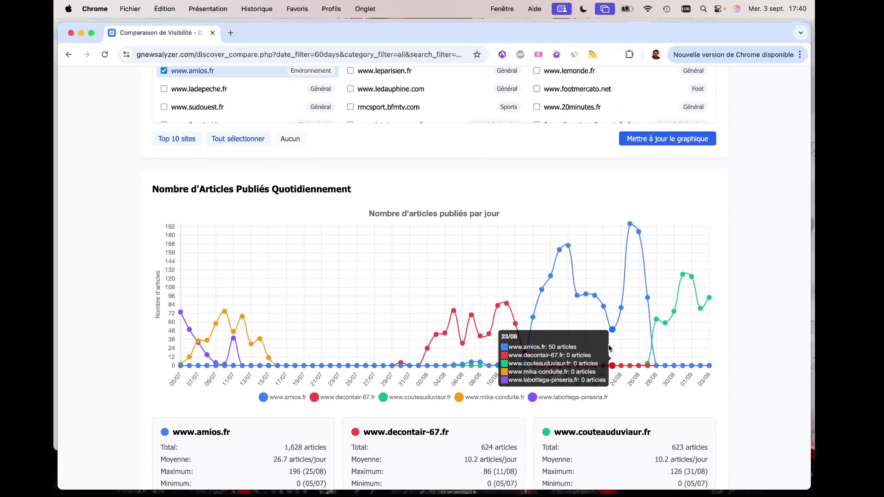
{"action": "scroll", "coordinate": [523, 148], "scroll_direction": "up", "scroll_amount": 1}
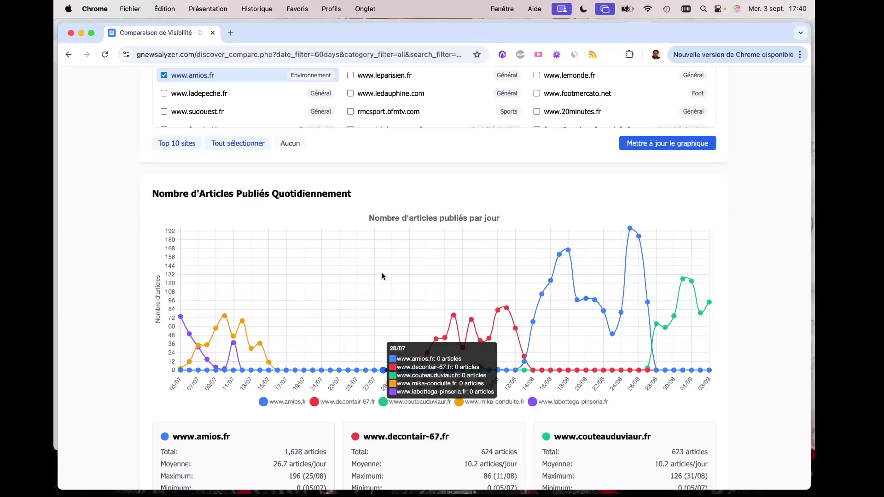
Open the main Discover page and look through its most recent articles.
{"action": "scroll", "coordinate": [352, 253], "scroll_direction": "up", "scroll_amount": 3}
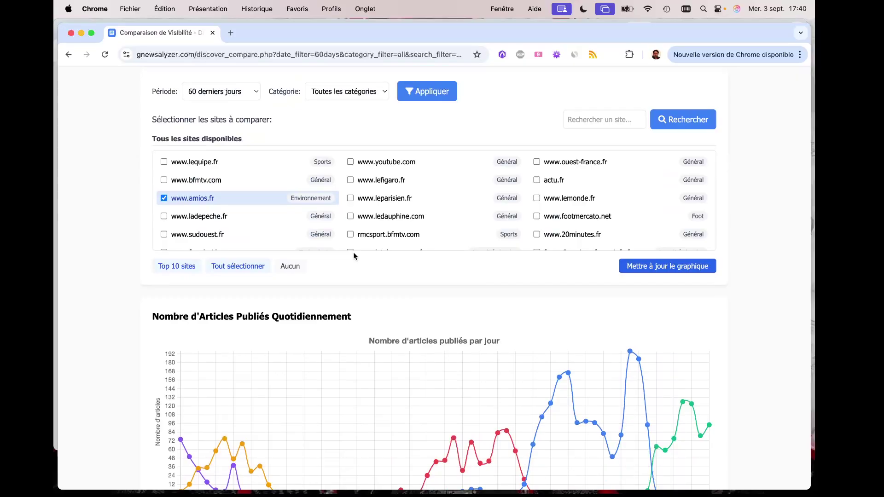
{"action": "scroll", "coordinate": [351, 249], "scroll_direction": "up", "scroll_amount": 3}
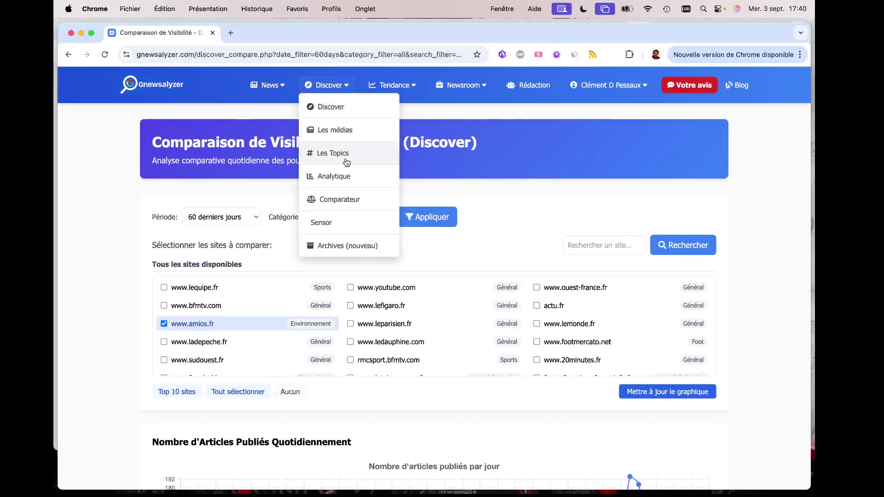
{"action": "scroll", "coordinate": [331, 264], "scroll_direction": "down", "scroll_amount": 1}
{"action": "mouse_move", "coordinate": [330, 85]}
{"action": "left_click", "coordinate": [329, 103]}
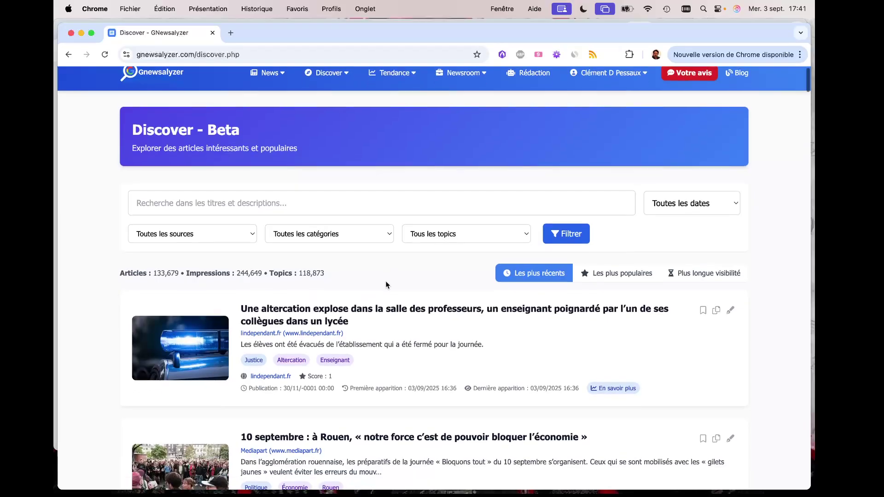
{"action": "scroll", "coordinate": [386, 282], "scroll_direction": "down", "scroll_amount": 5}
{"action": "scroll", "coordinate": [385, 281], "scroll_direction": "down", "scroll_amount": 5}
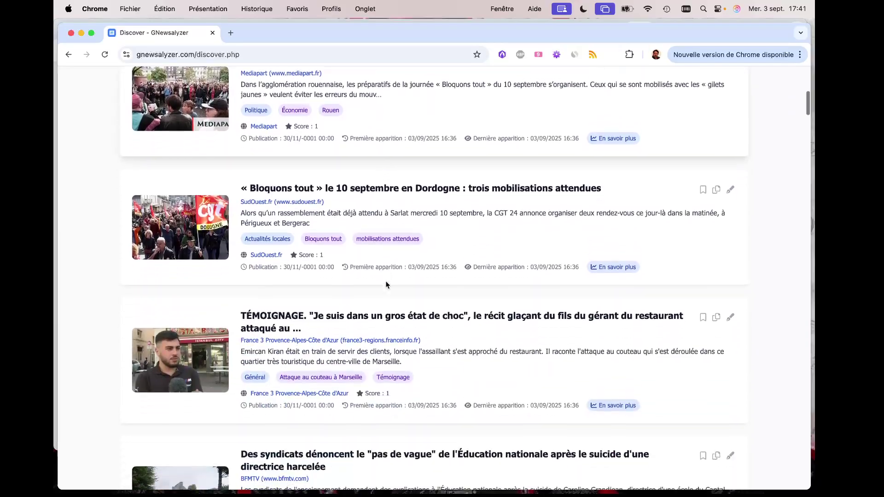
{"action": "scroll", "coordinate": [386, 282], "scroll_direction": "up", "scroll_amount": 10}
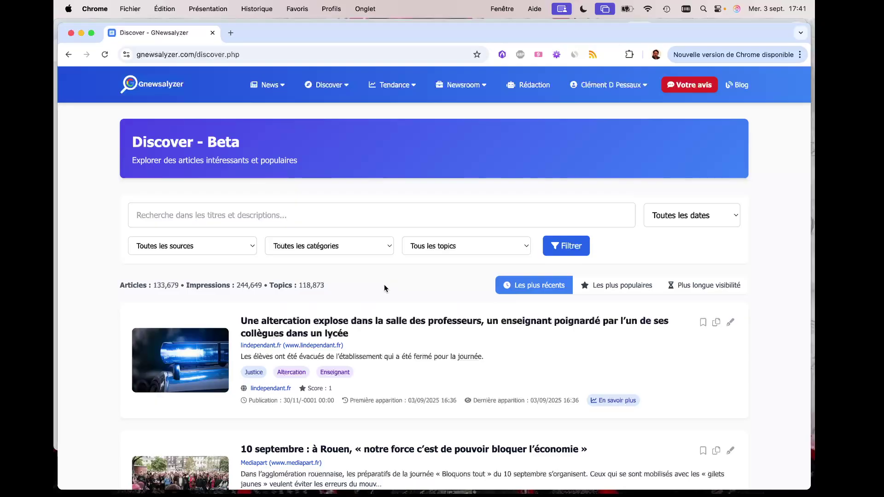
{"action": "mouse_move", "coordinate": [376, 85]}
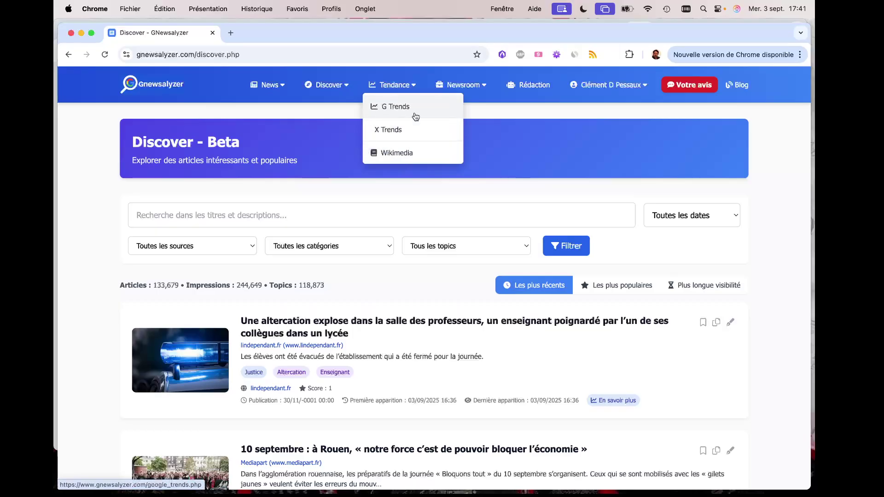
{"action": "mouse_move", "coordinate": [462, 86]}
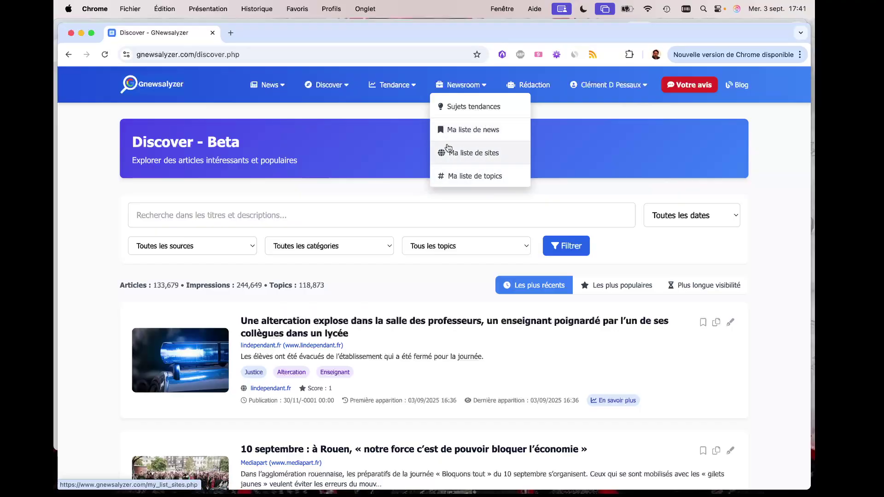
{"action": "mouse_move", "coordinate": [529, 84]}
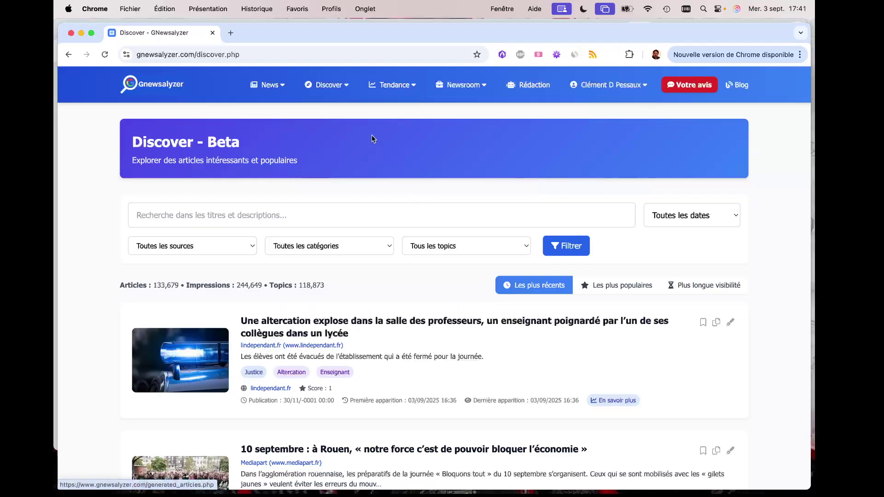
{"action": "mouse_move", "coordinate": [267, 86]}
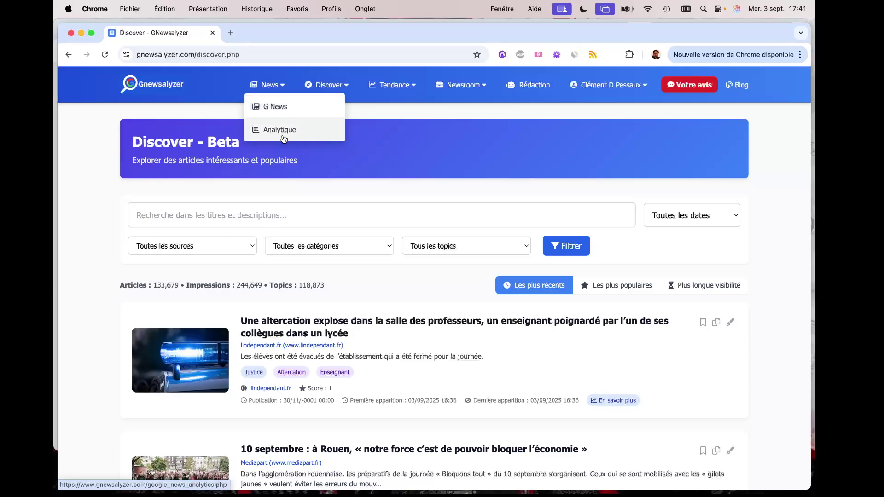